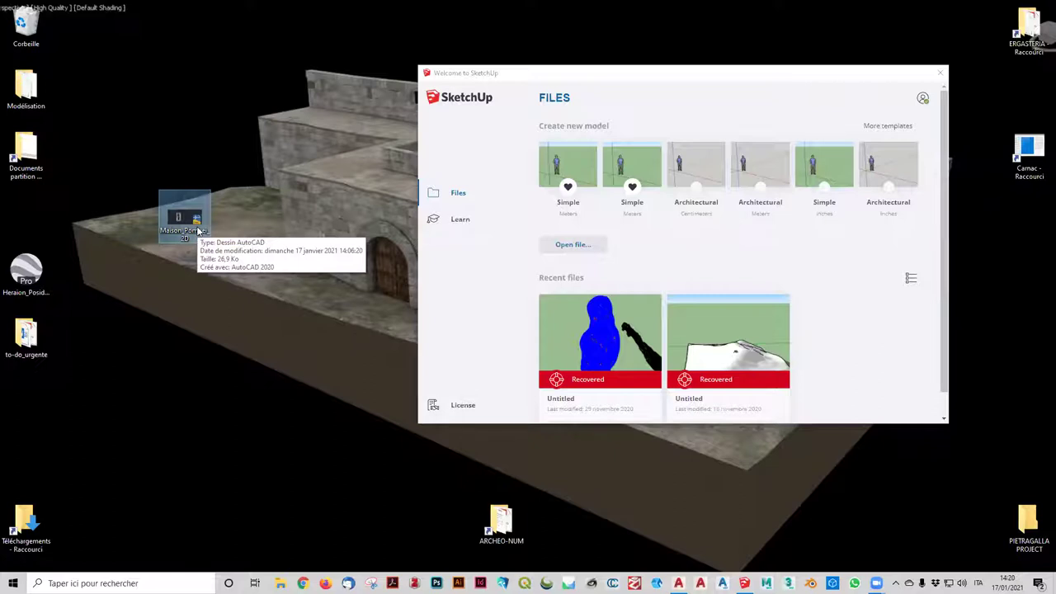
# - Restore the AutoCAD 2020 window showing the Maison_Pompei_2D.dwg floor plan
pyautogui.click(678, 583)
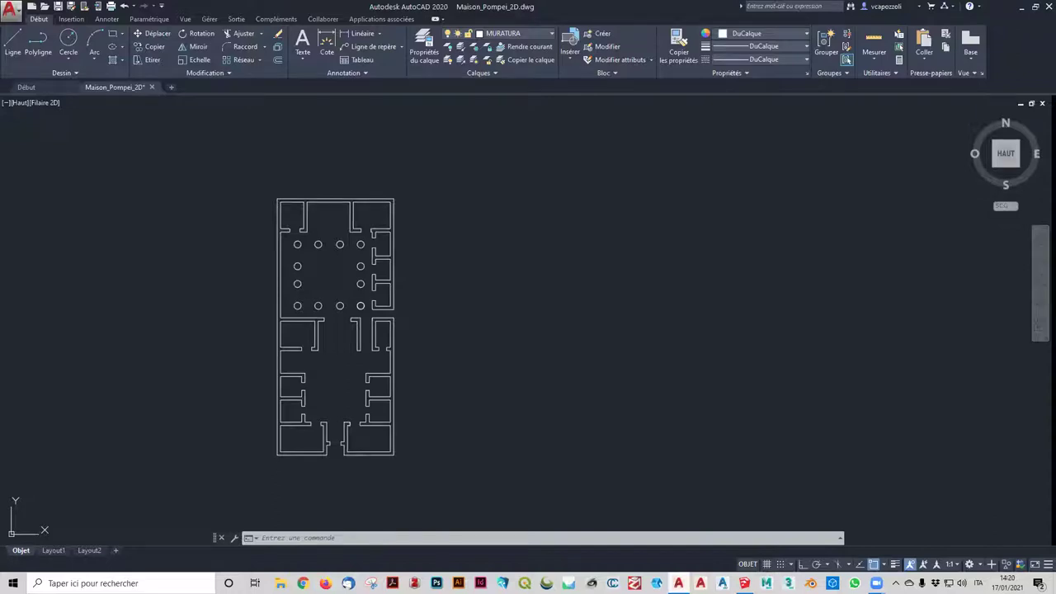
pyautogui.click(13, 8)
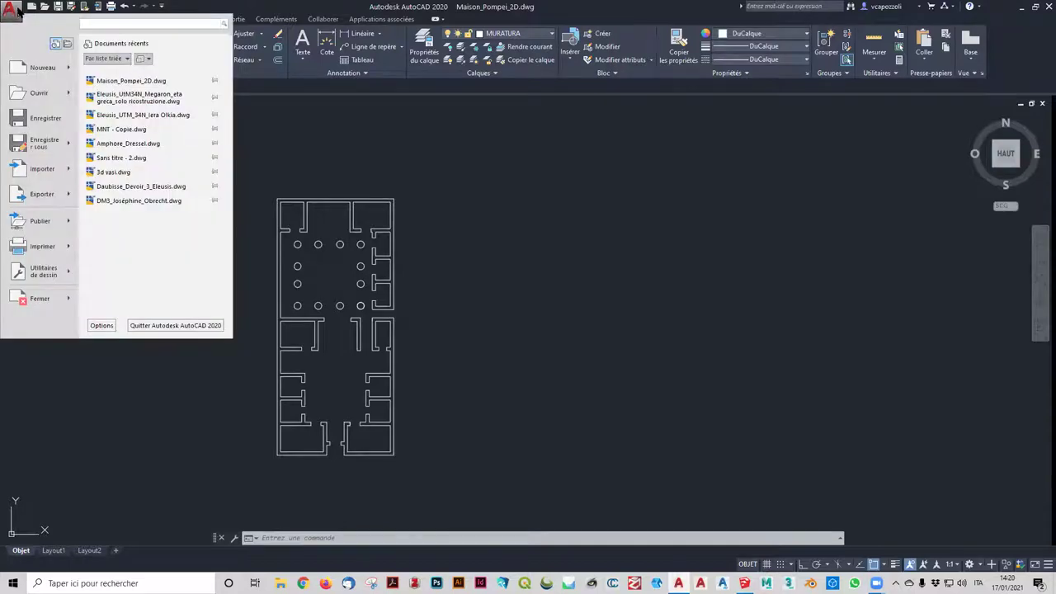
pyautogui.click(41, 147)
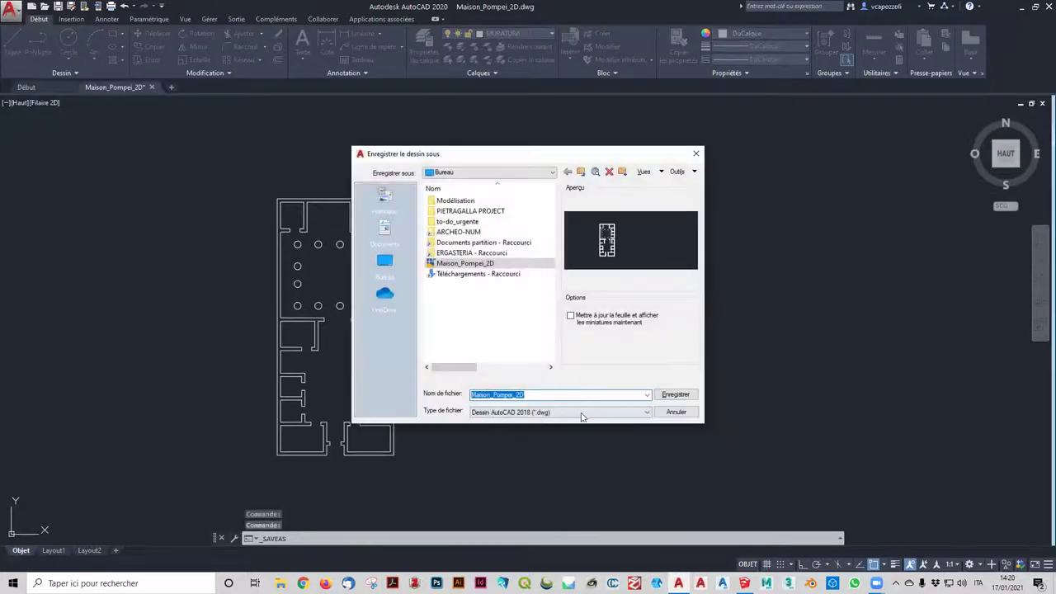
pyautogui.click(582, 413)
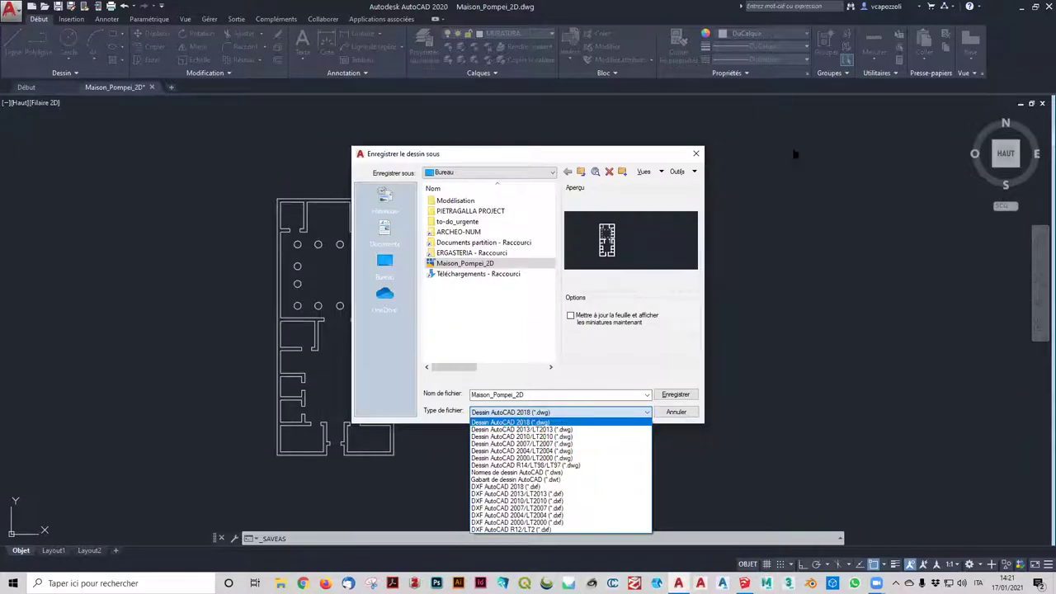
pyautogui.click(700, 157)
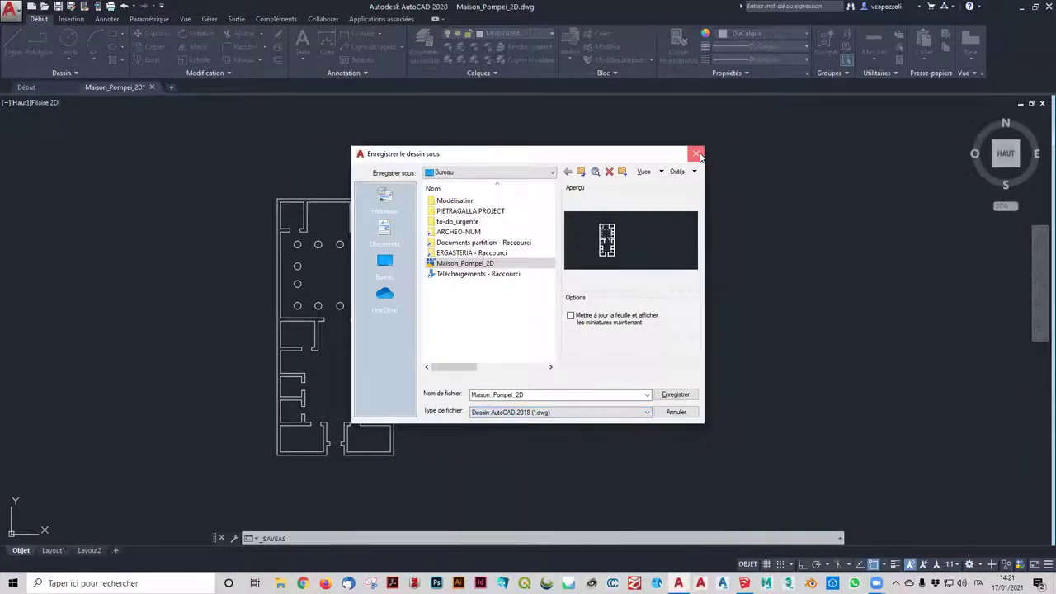
pyautogui.click(698, 154)
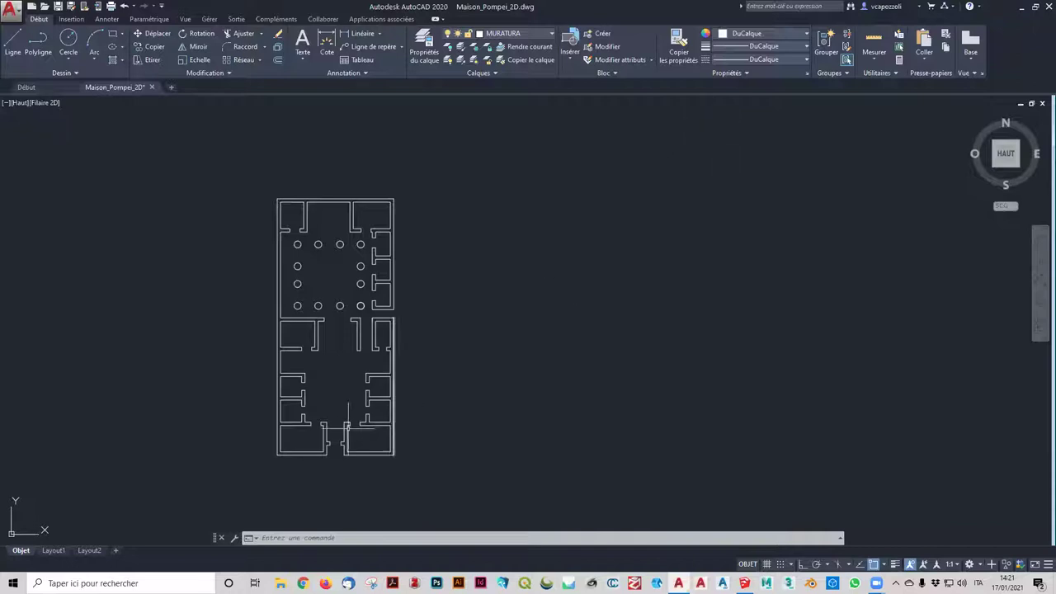
pyautogui.scroll(-4, 207, 311)
pyautogui.moveTo(205, 309); pyautogui.dragTo(440, 278, button='middle')
pyautogui.scroll(2, 441, 278)
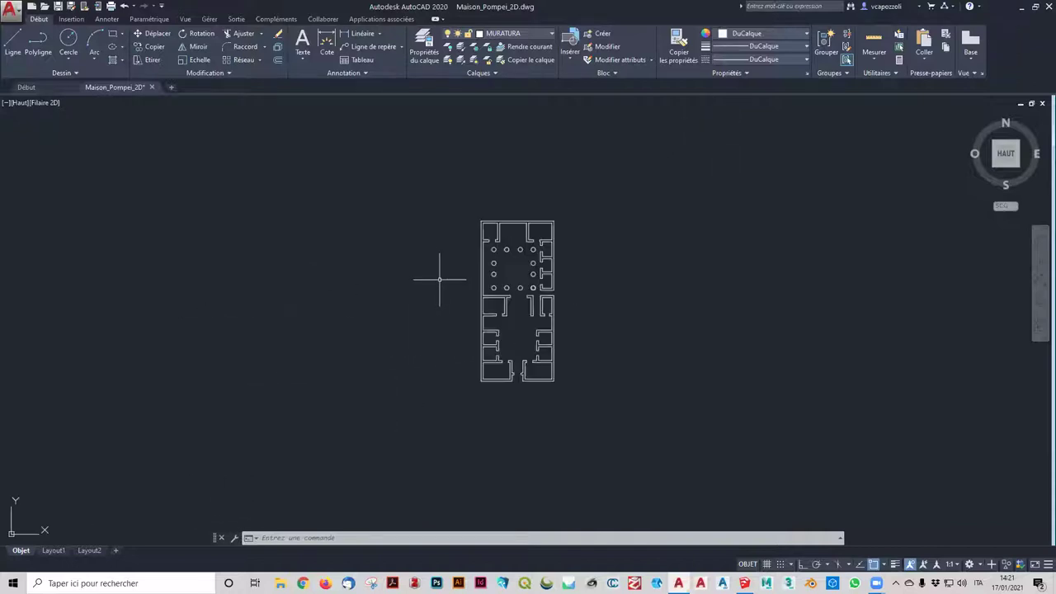
pyautogui.scroll(2, 441, 279)
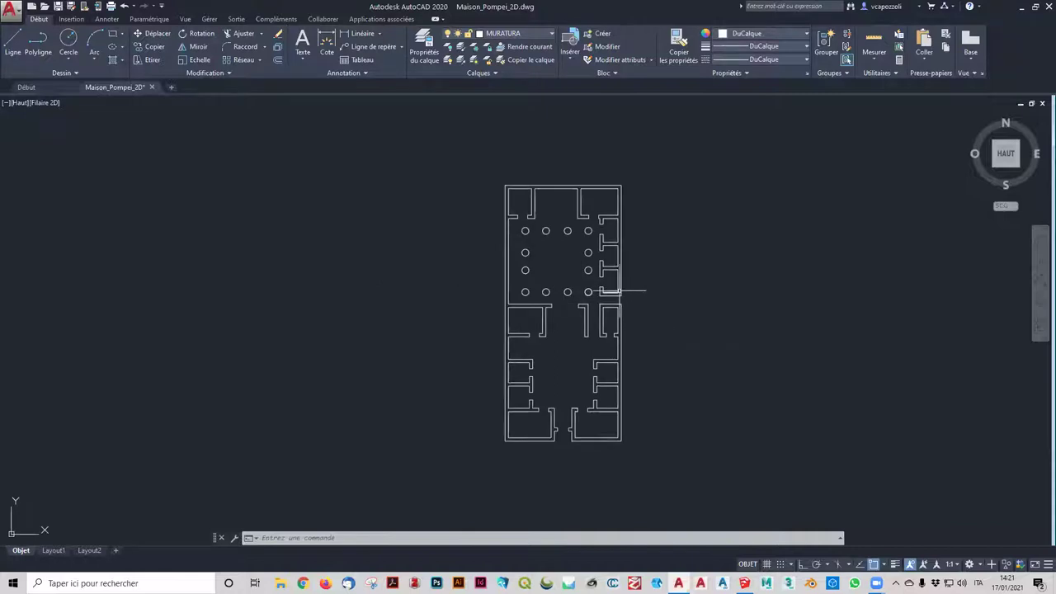
pyautogui.scroll(4, 611, 293)
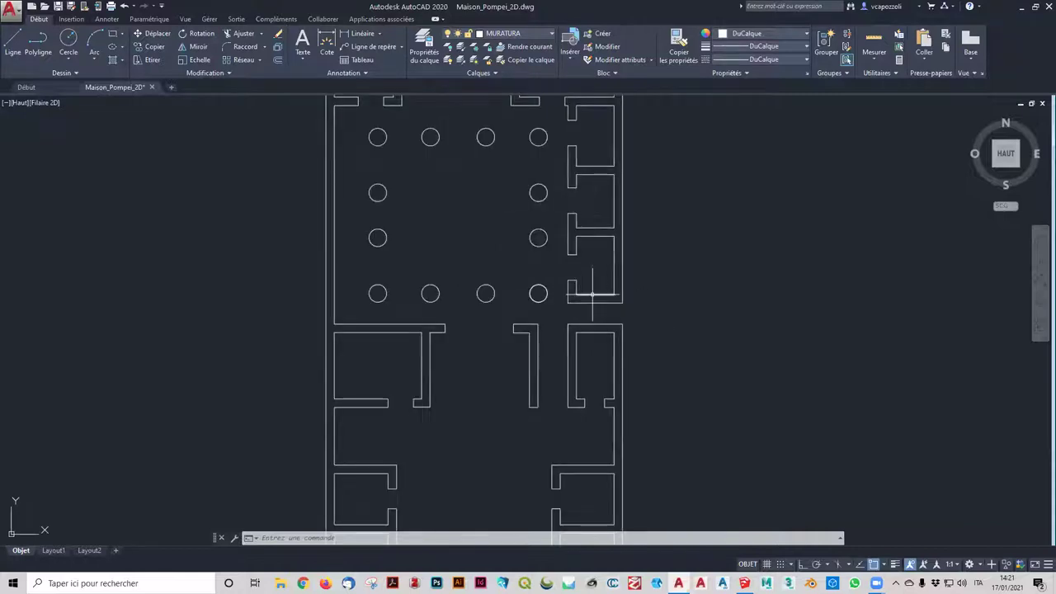
pyautogui.click(333, 283)
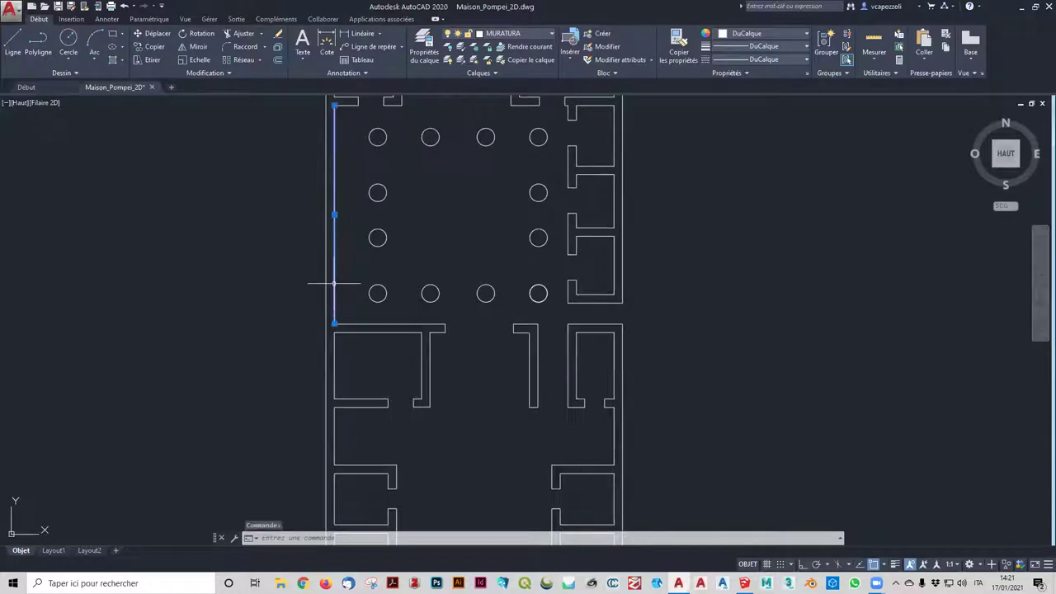
pyautogui.click(381, 324)
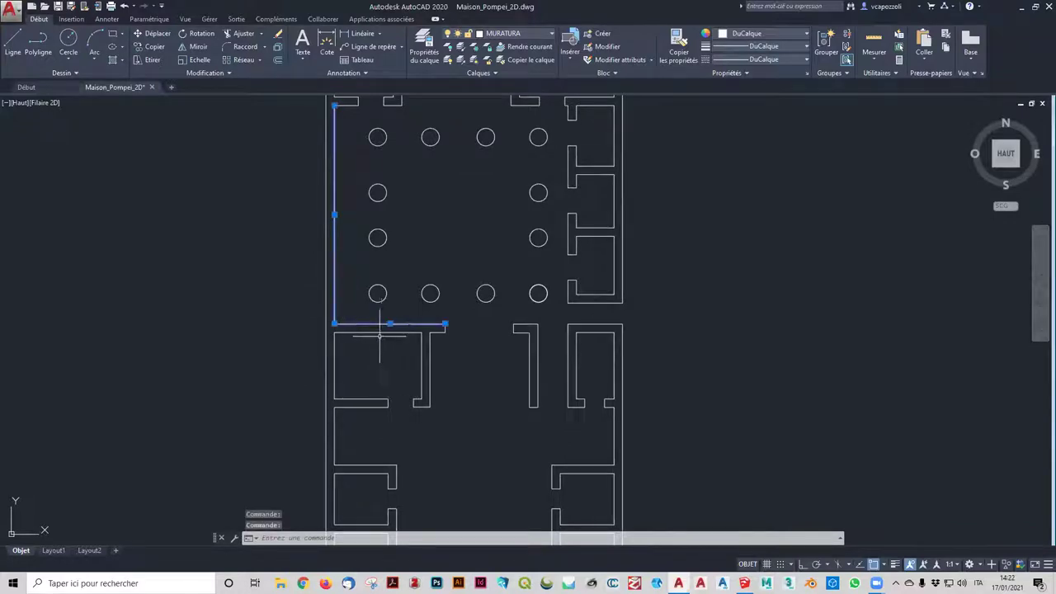
pyautogui.click(379, 337)
pyautogui.press('Escape')
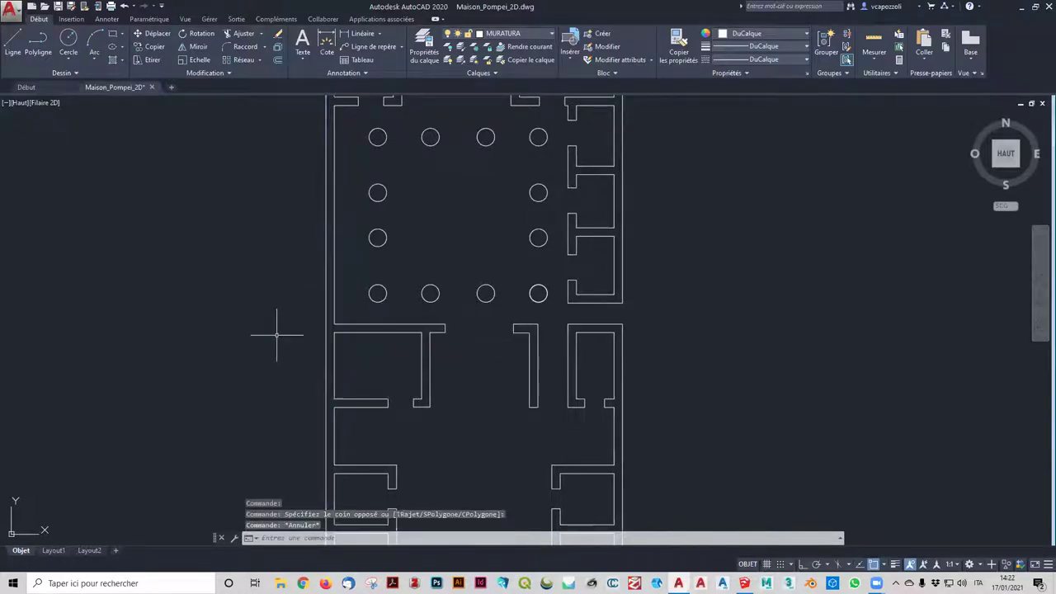
pyautogui.press('Escape')
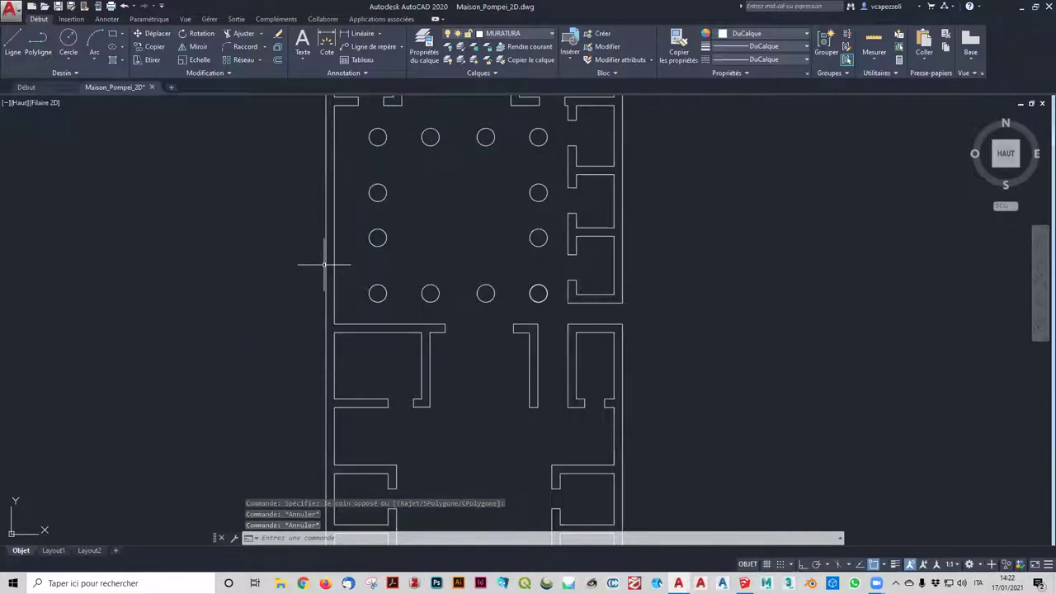
pyautogui.click(325, 265)
pyautogui.click(325, 264)
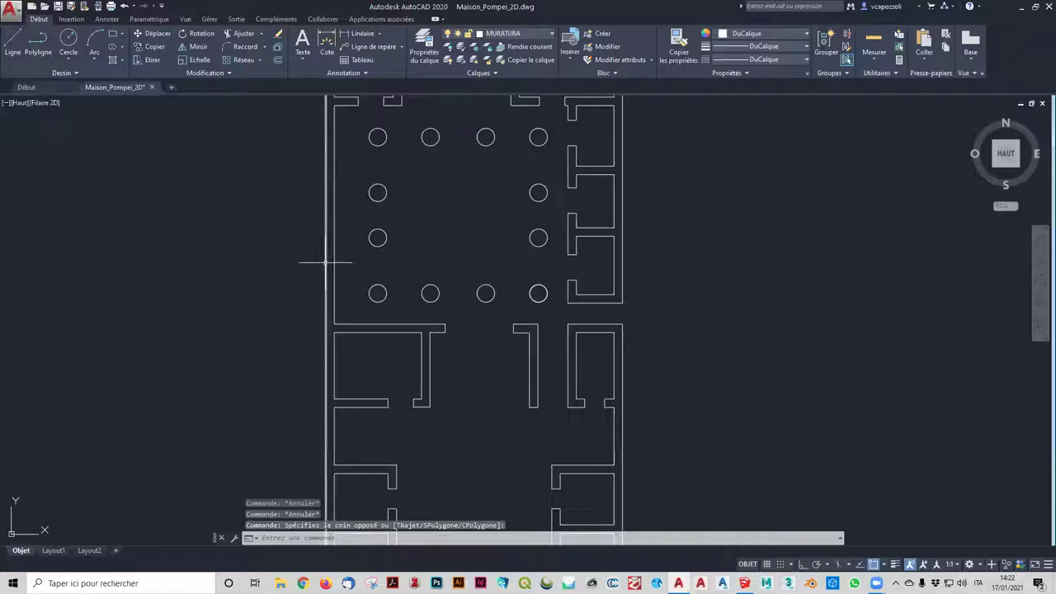
pyautogui.rightClick(325, 347)
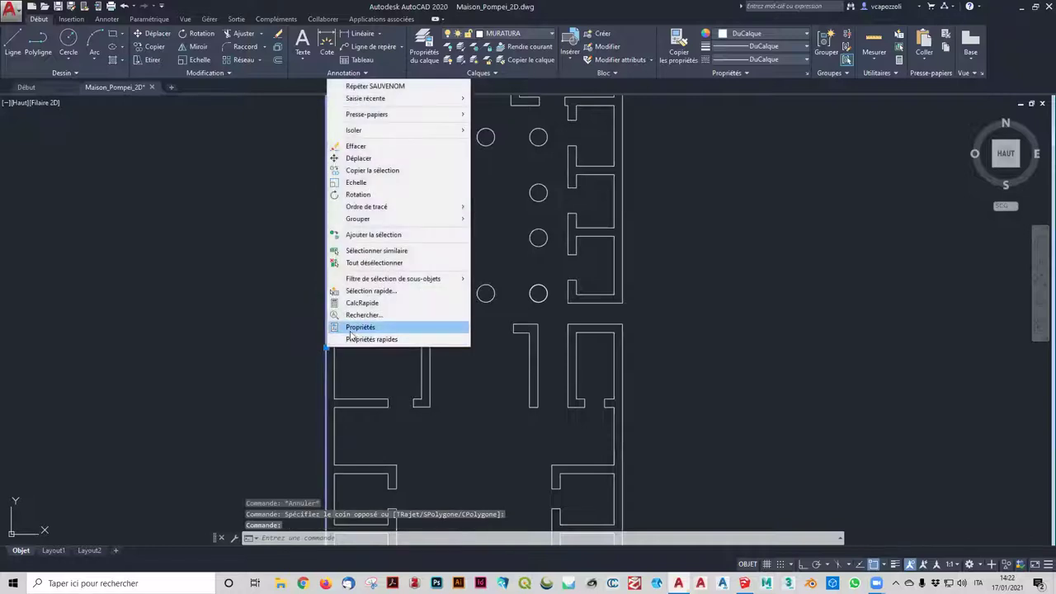
pyautogui.click(352, 339)
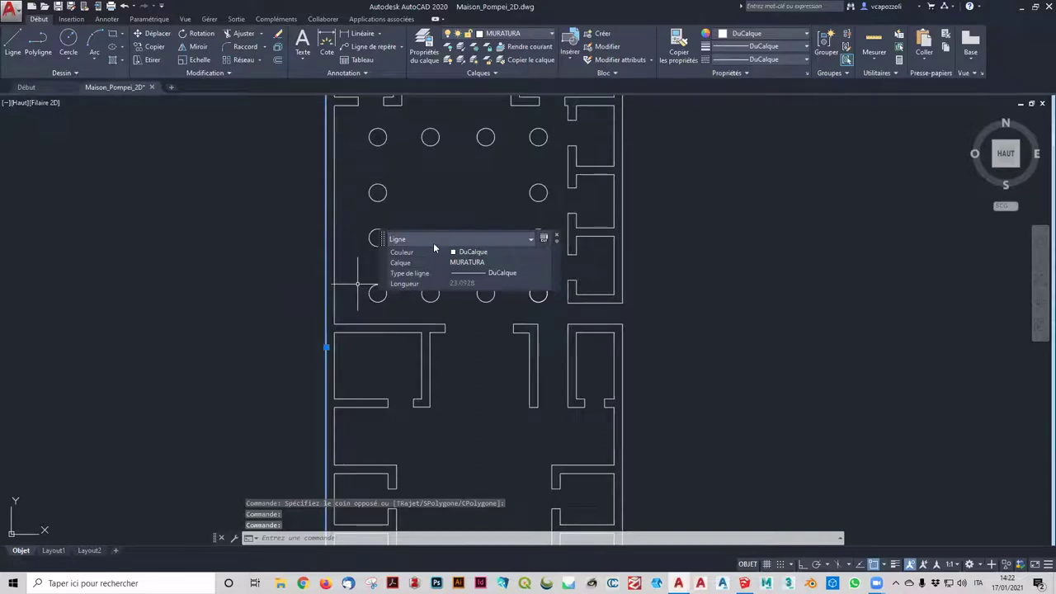
pyautogui.click(531, 238)
pyautogui.press('Escape')
pyautogui.press('Escape')
pyautogui.scroll(-5, 771, 353)
pyautogui.scroll(-2, 698, 327)
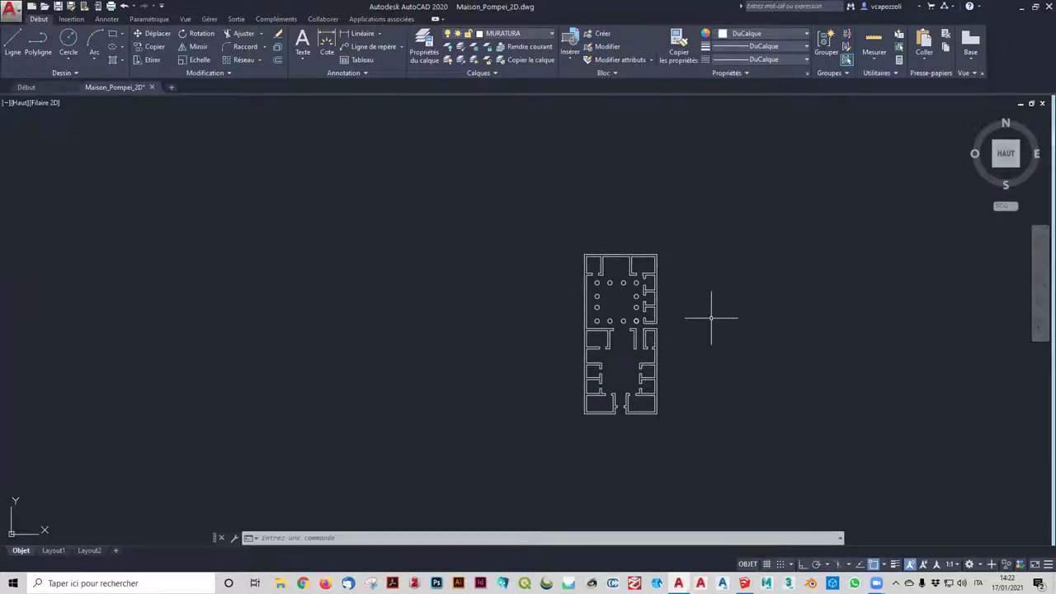
pyautogui.scroll(4, 710, 316)
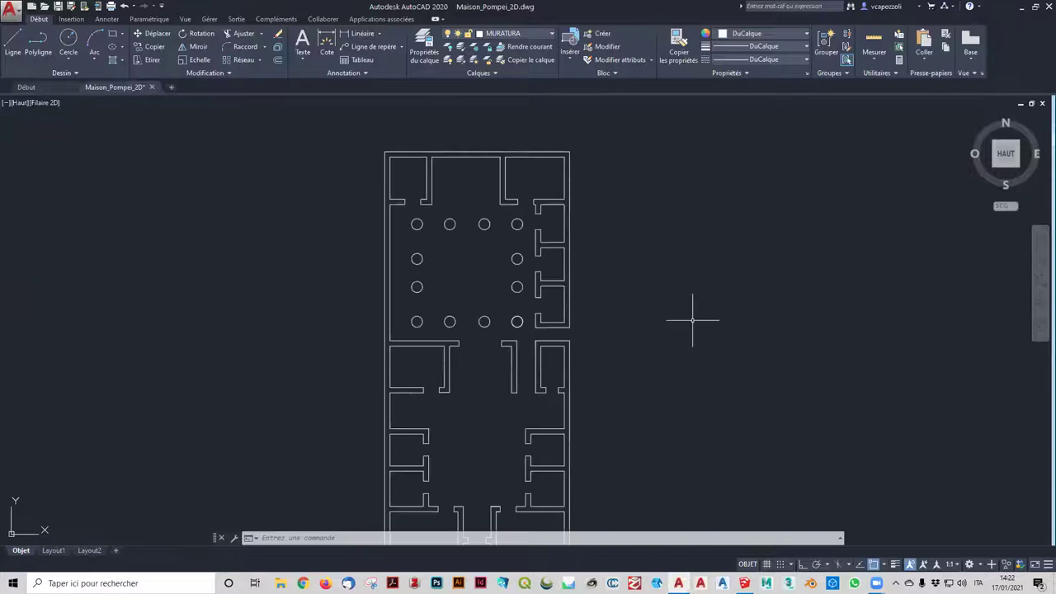
pyautogui.moveTo(696, 314); pyautogui.dragTo(702, 268, button='middle')
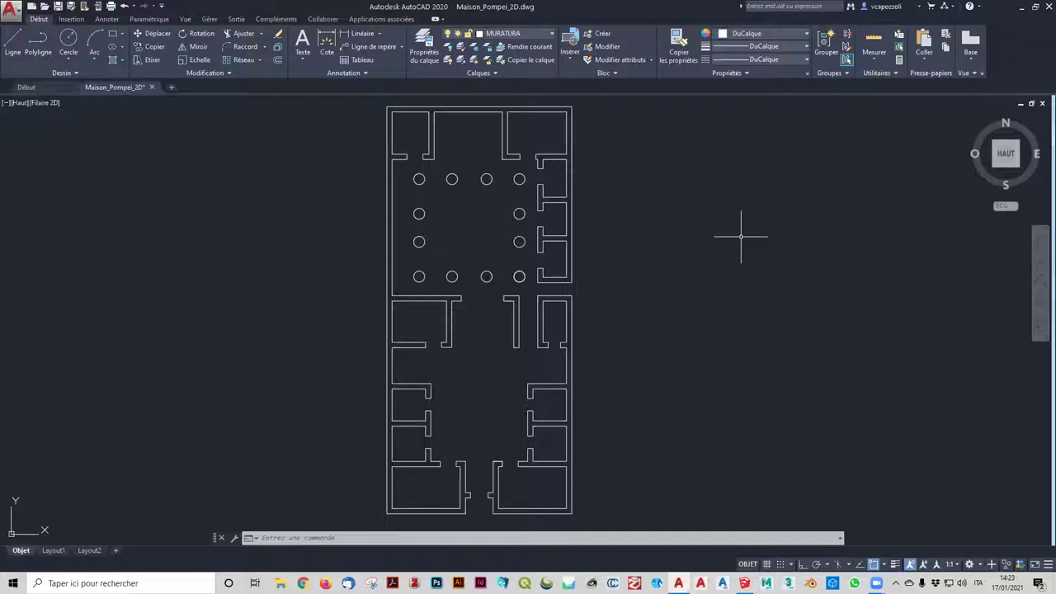
# - Start a distance measurement from the plan's top-left corner, then cancel it
pyautogui.click(873, 59)
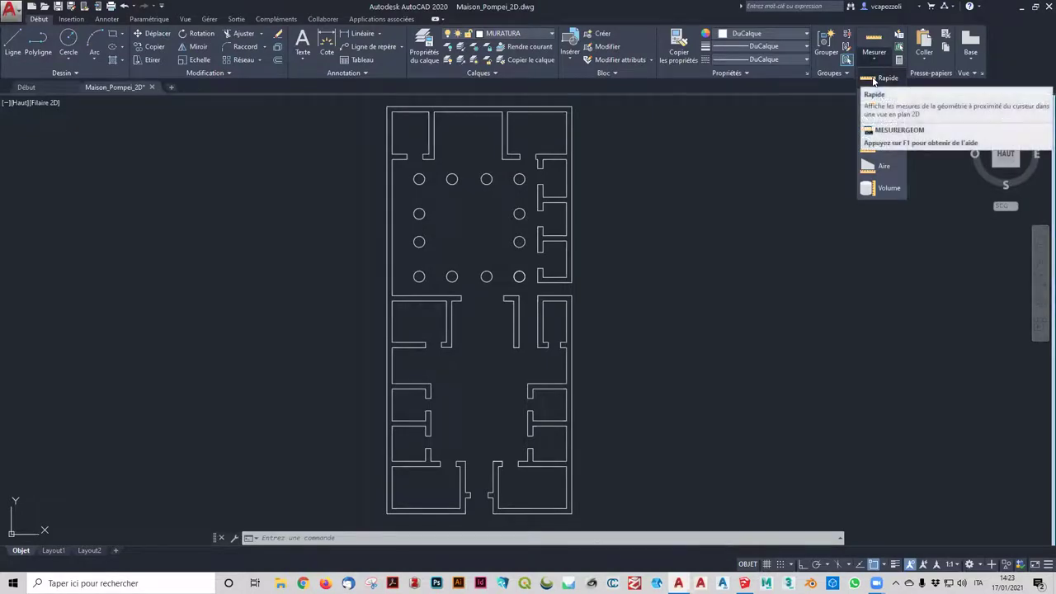
pyautogui.click(873, 77)
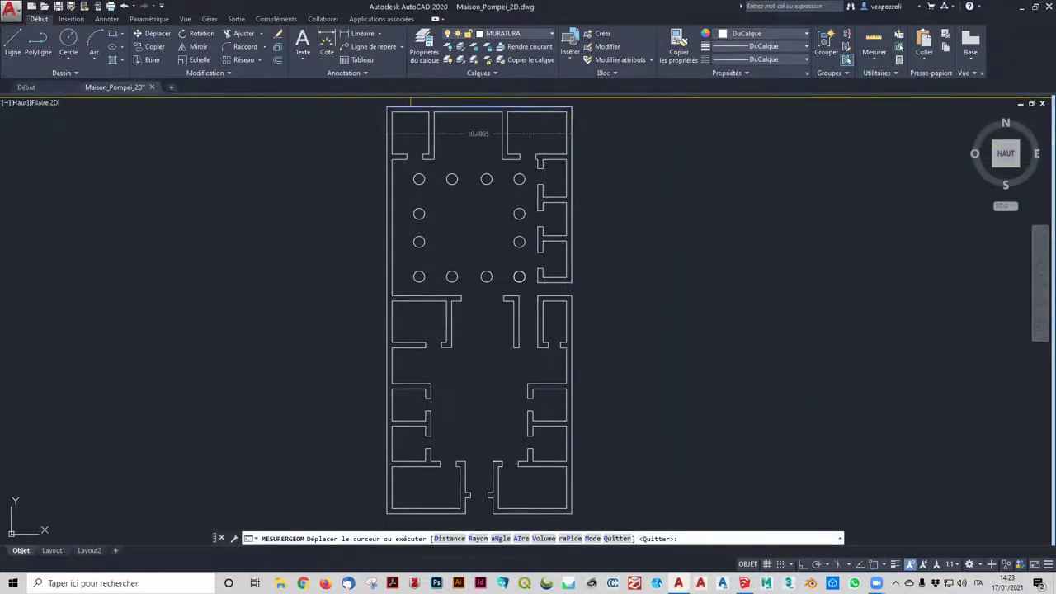
pyautogui.click(449, 538)
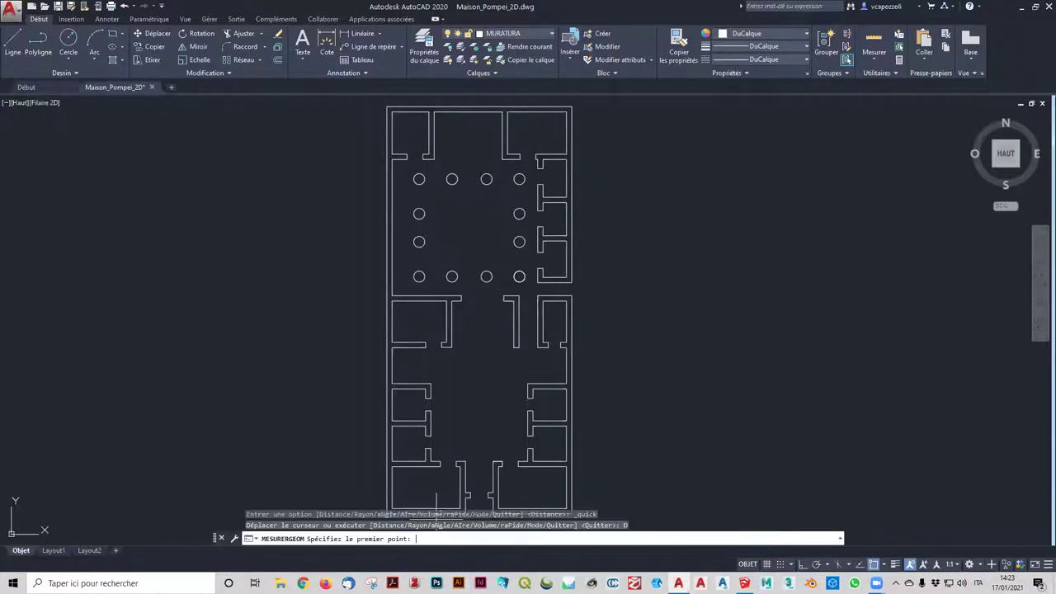
pyautogui.click(387, 106)
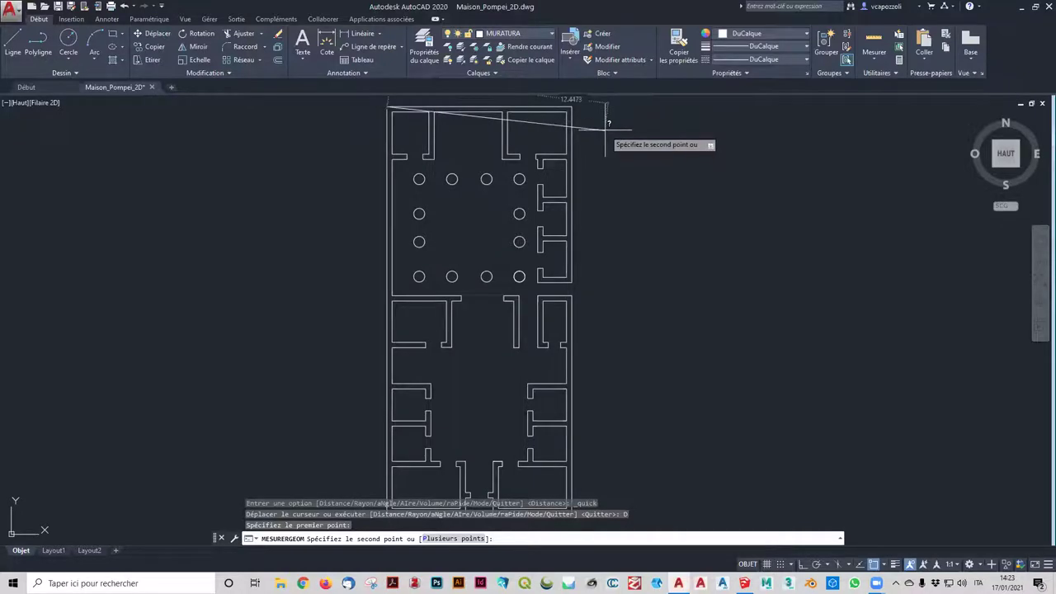
pyautogui.press('Escape')
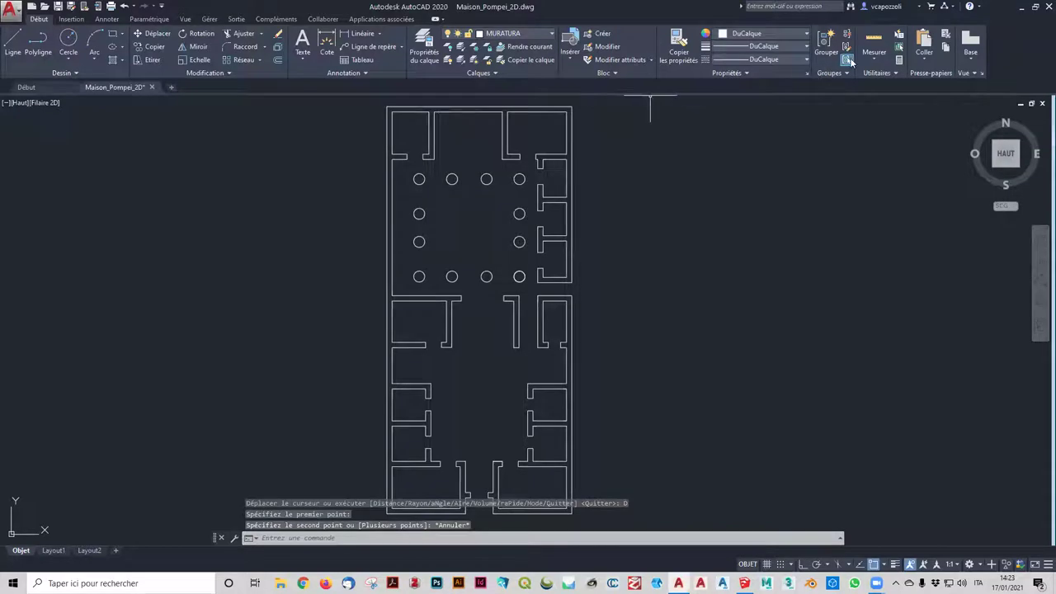
# - Measure the right side between its corners (23.0928), then quit AutoCAD without saving
pyautogui.click(874, 56)
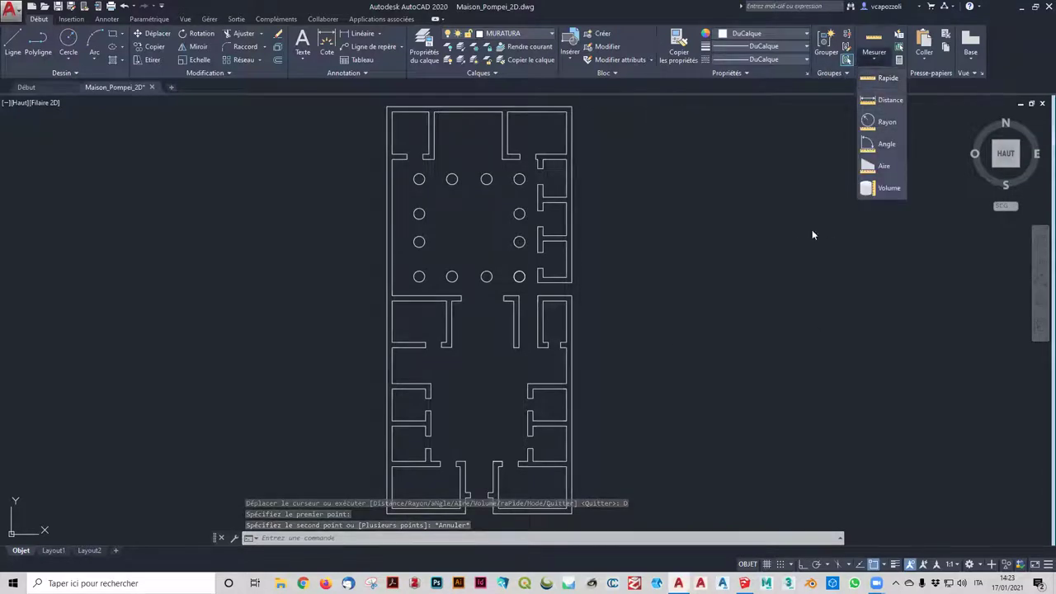
pyautogui.click(884, 101)
pyautogui.click(573, 107)
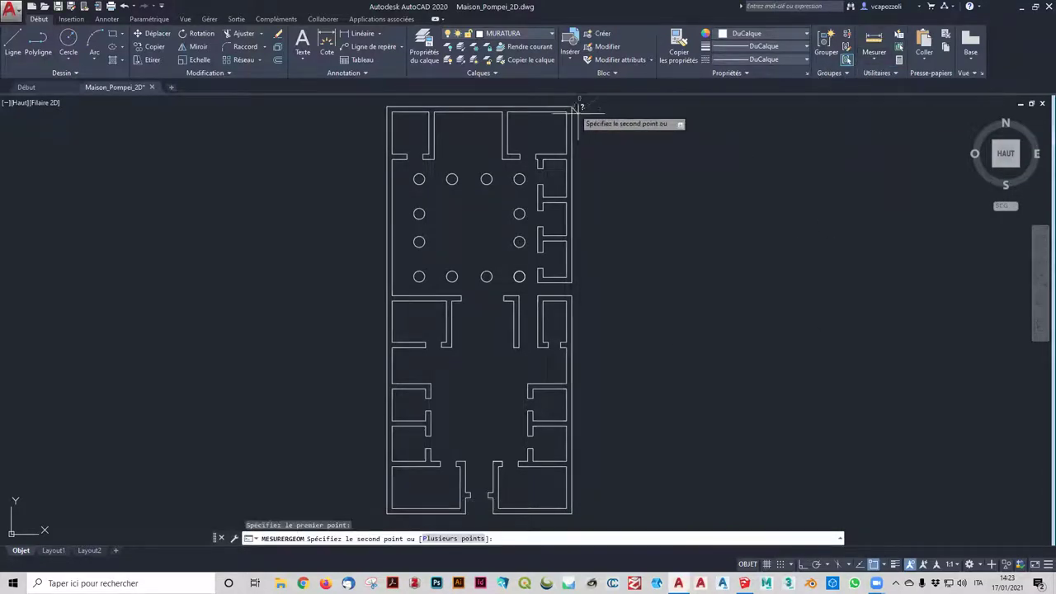
pyautogui.click(573, 513)
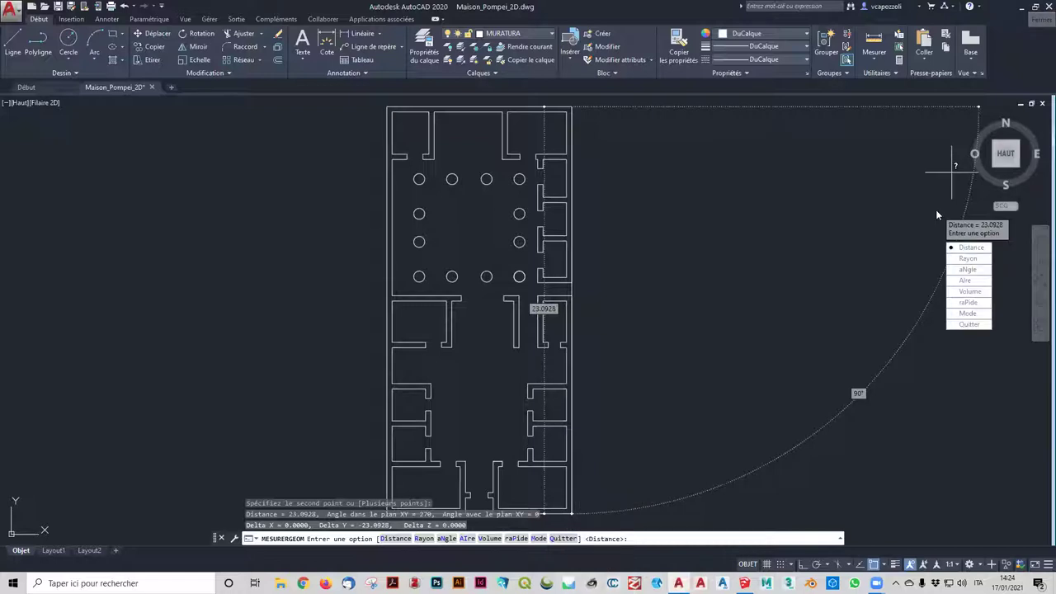
pyautogui.moveTo(1005, 154)
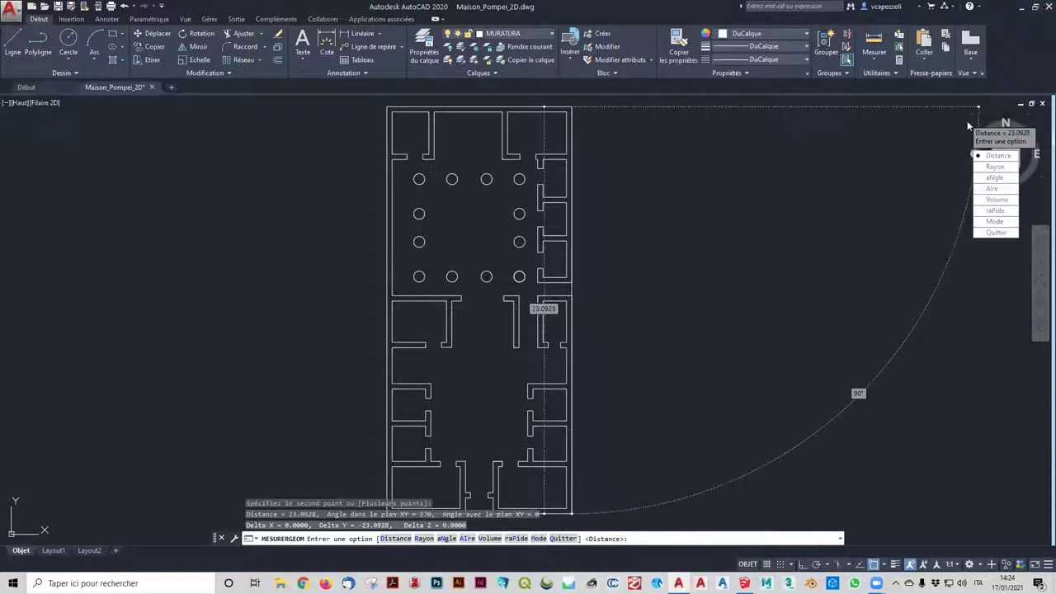
pyautogui.hotkey('ctrl', 'q')
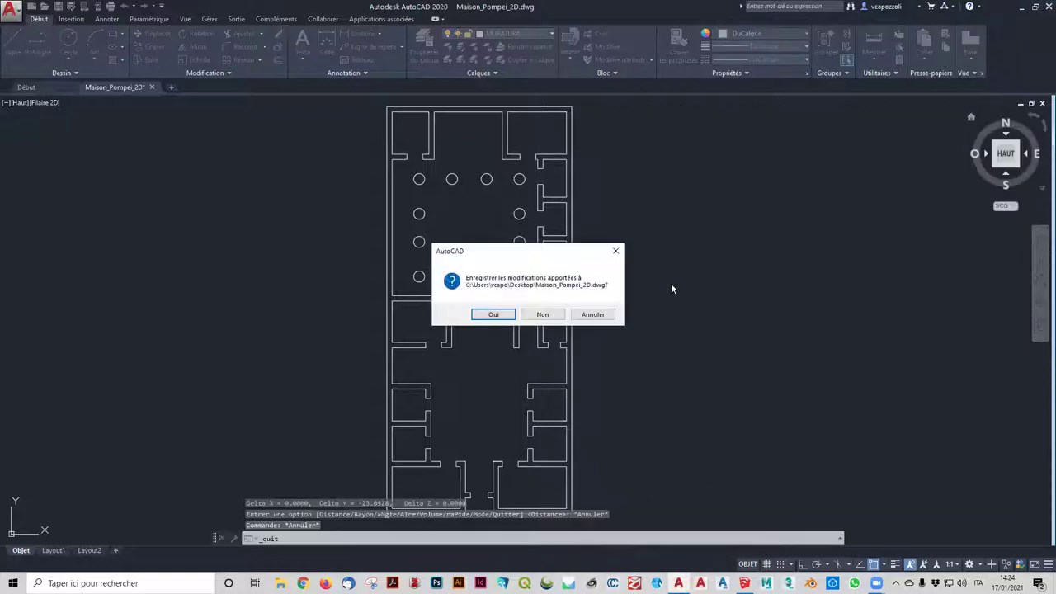
pyautogui.click(548, 318)
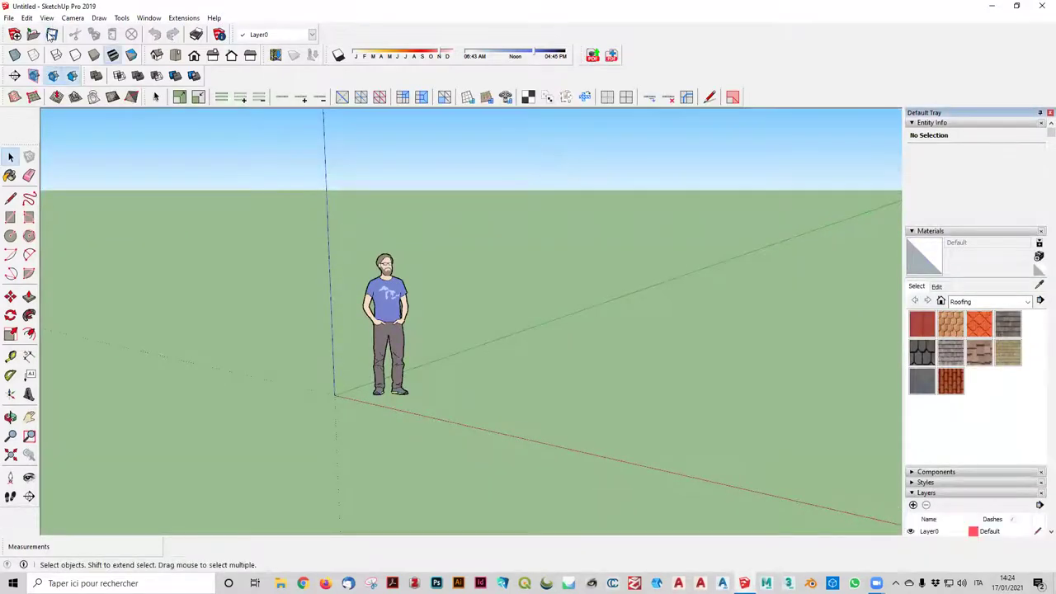
# - Save the new SketchUp model to the desktop as importation_dwg
pyautogui.hotkey('ctrl', 's')
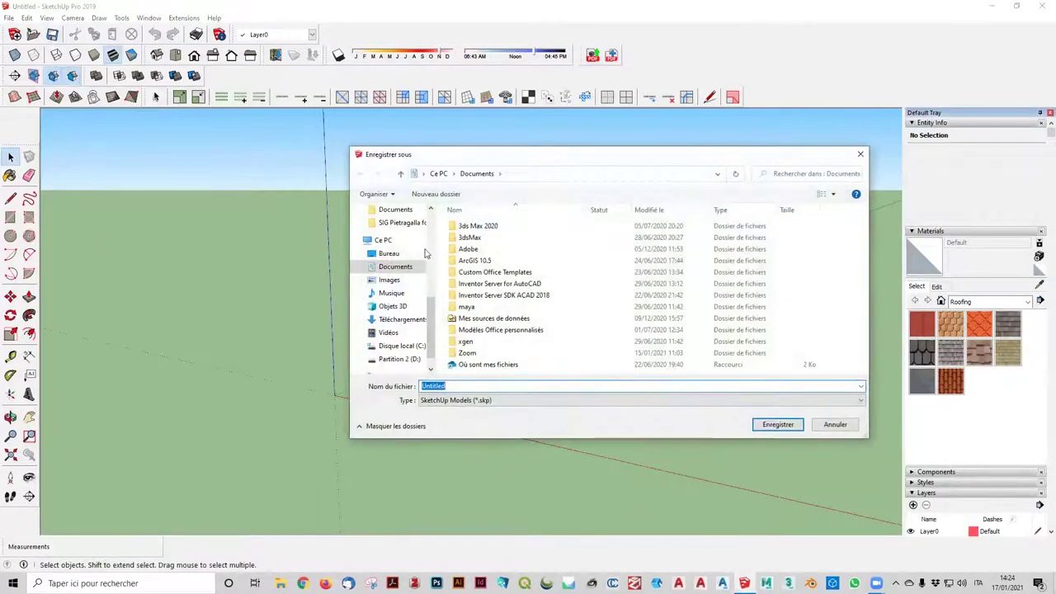
pyautogui.doubleClick(455, 385)
pyautogui.write('importation_dwg')
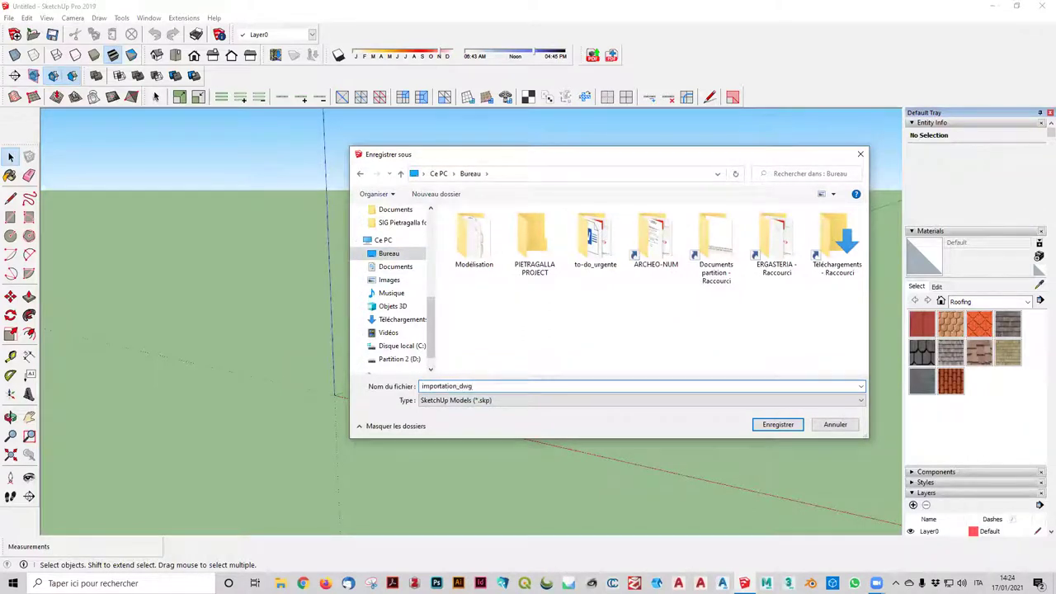
pyautogui.press('Return')
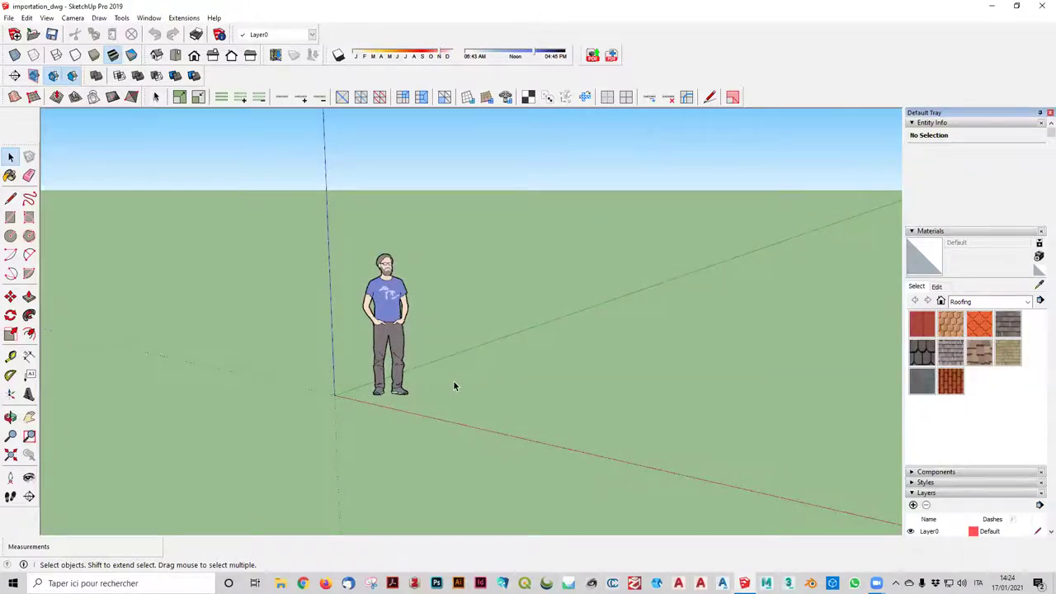
# - Check in Model Info that units are decimal metres with 0,00 m precision
pyautogui.scroll(-2, 466, 349)
pyautogui.scroll(-2, 465, 348)
pyautogui.scroll(-1, 465, 354)
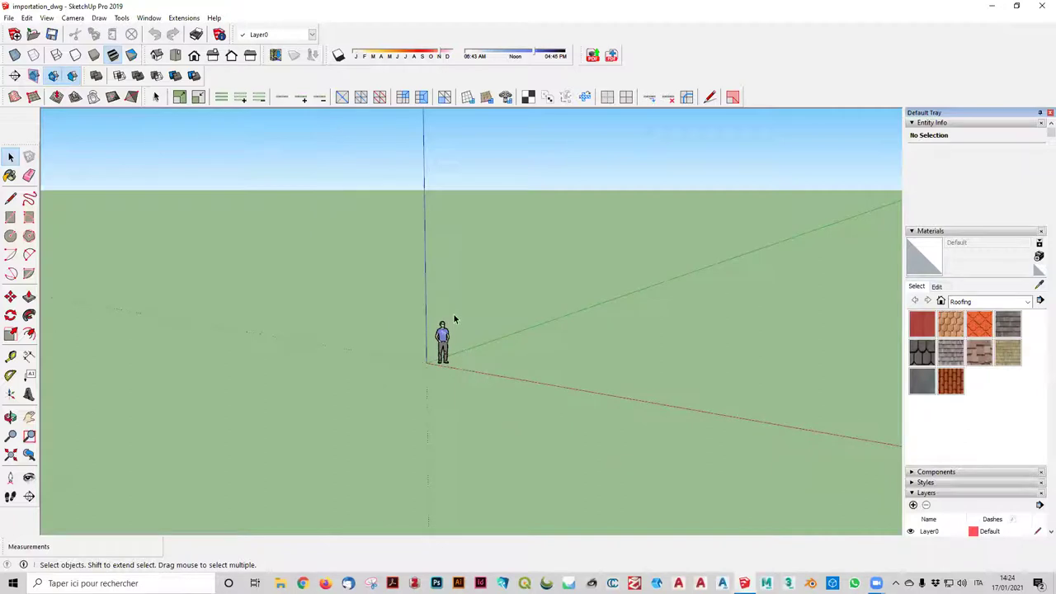
pyautogui.click(148, 17)
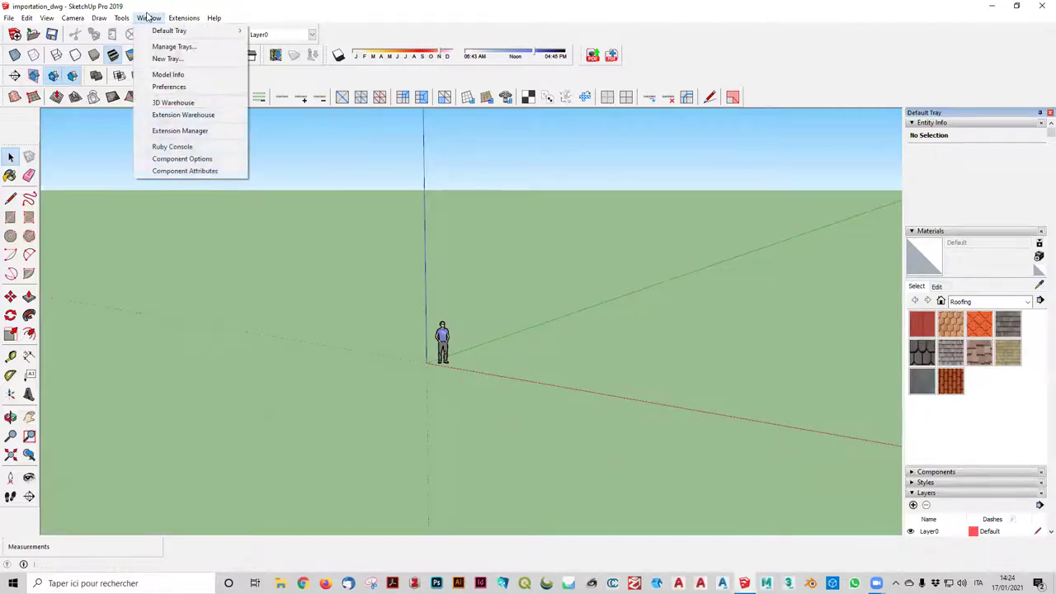
pyautogui.click(167, 75)
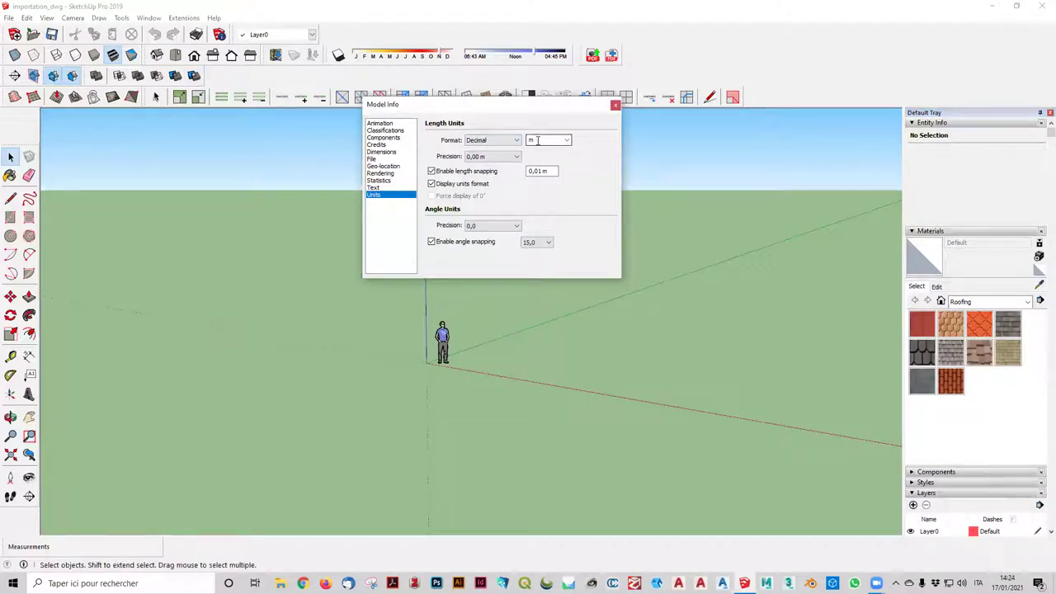
pyautogui.click(615, 106)
pyautogui.click(10, 18)
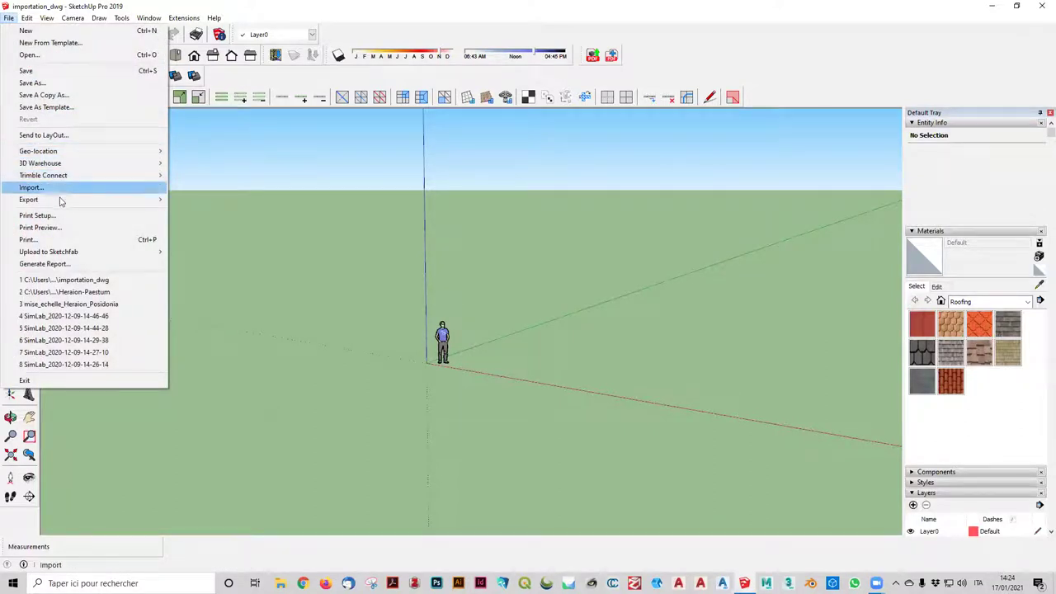
# - In the Import dialog, browse the file-type filters and return to AutoCAD Files
pyautogui.click(31, 187)
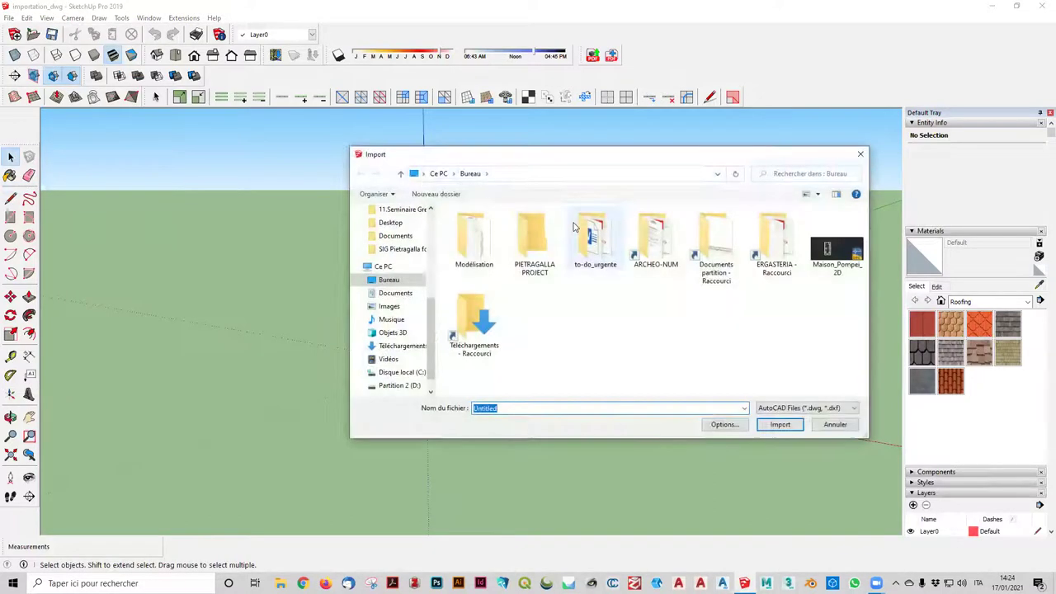
pyautogui.click(800, 413)
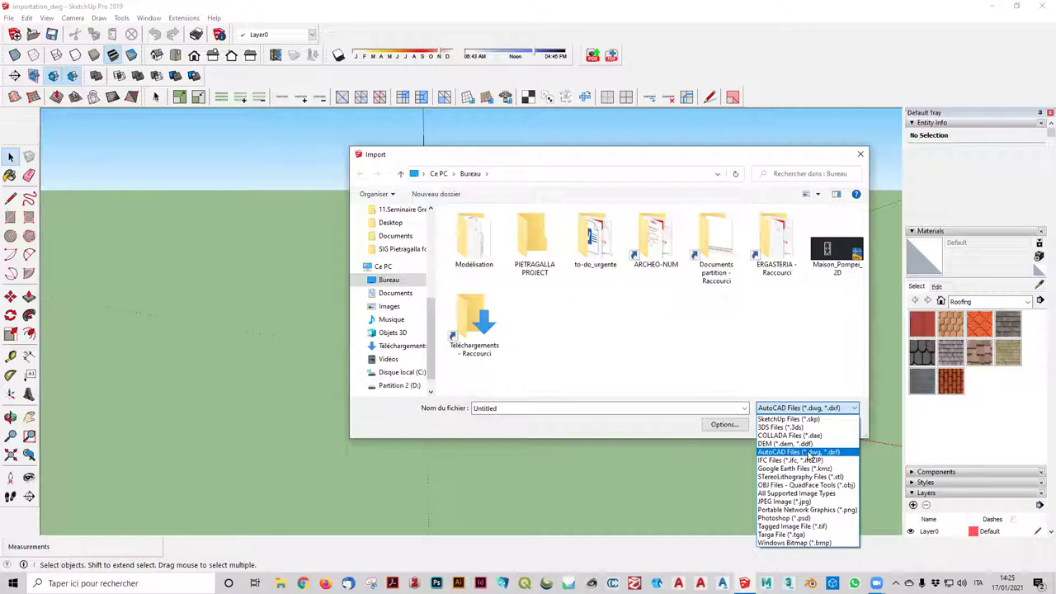
pyautogui.click(812, 453)
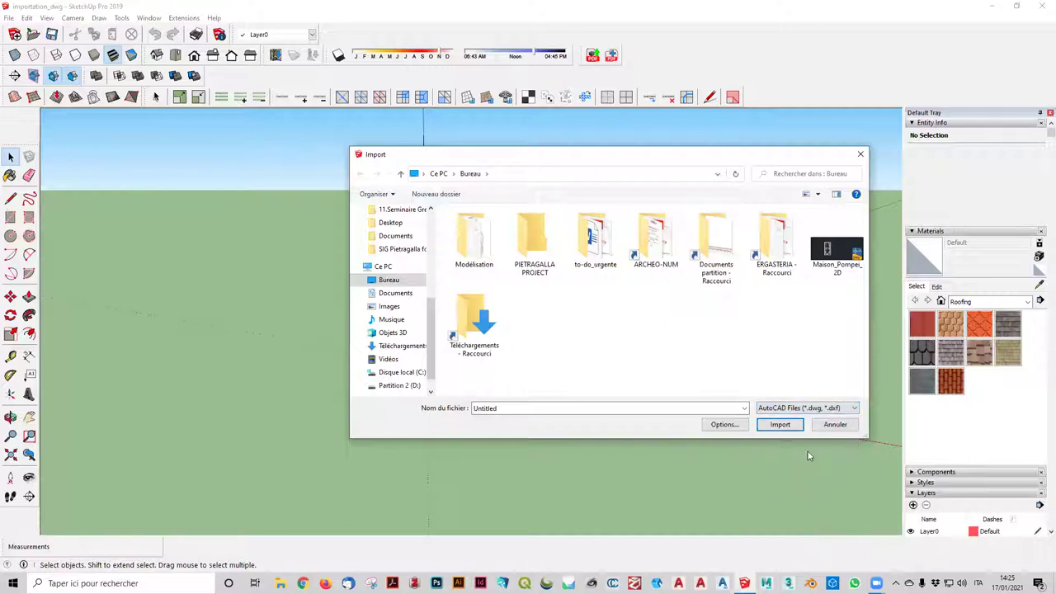
pyautogui.click(838, 256)
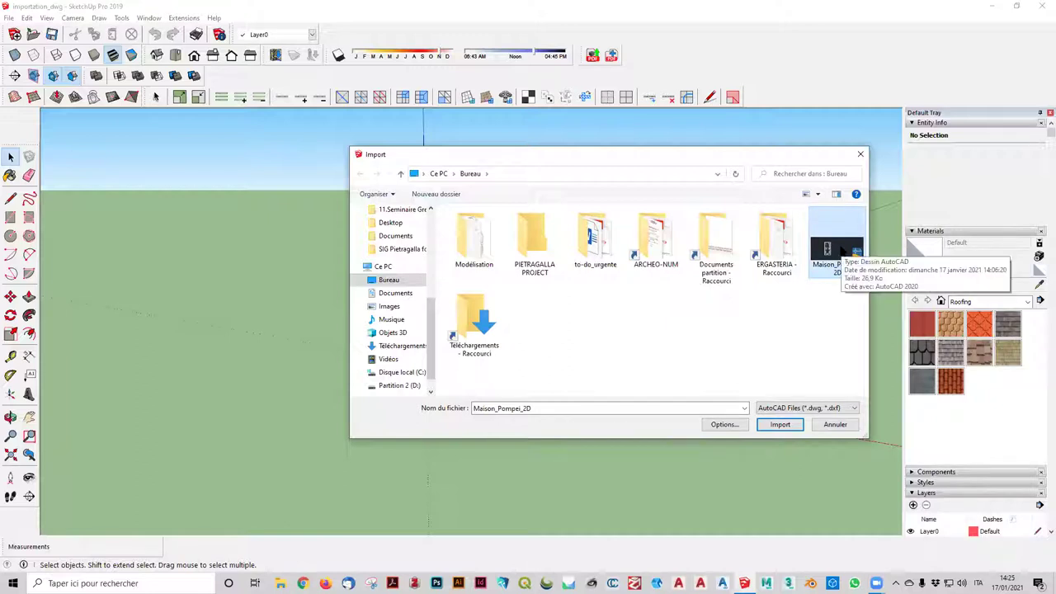
pyautogui.click(796, 407)
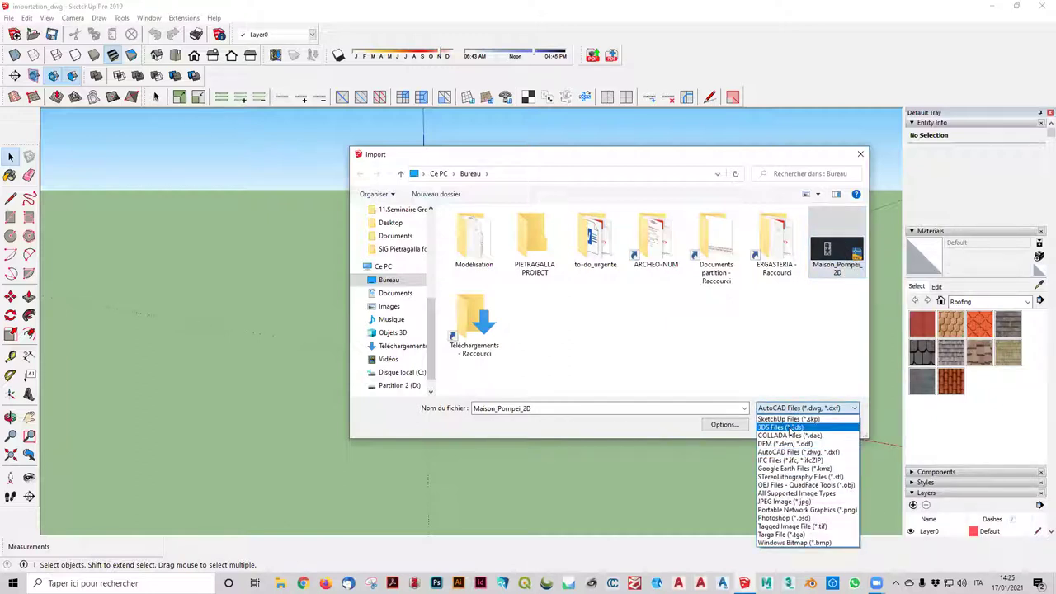
pyautogui.click(789, 419)
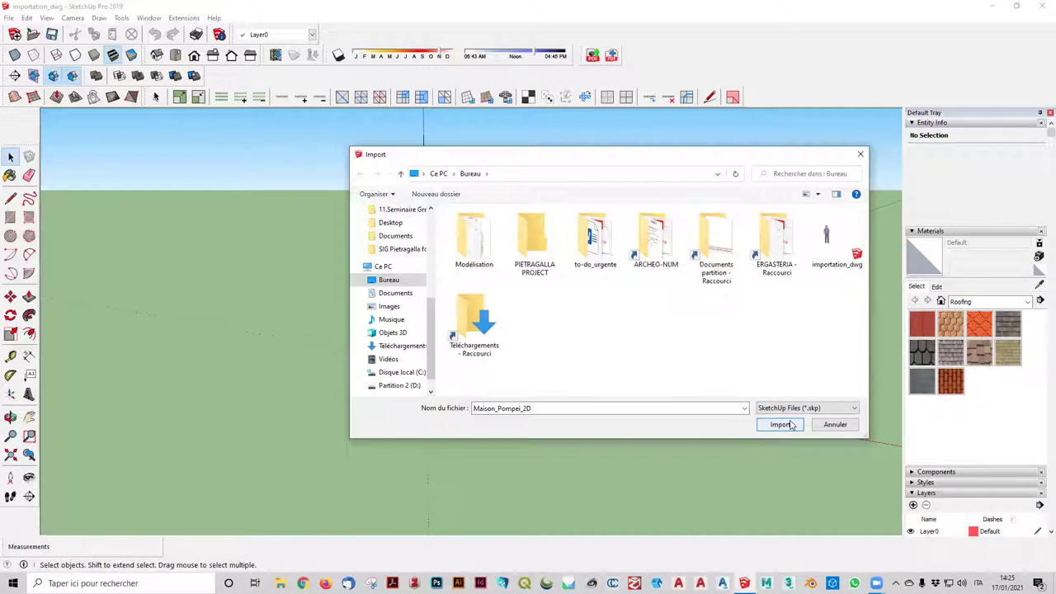
pyautogui.click(829, 241)
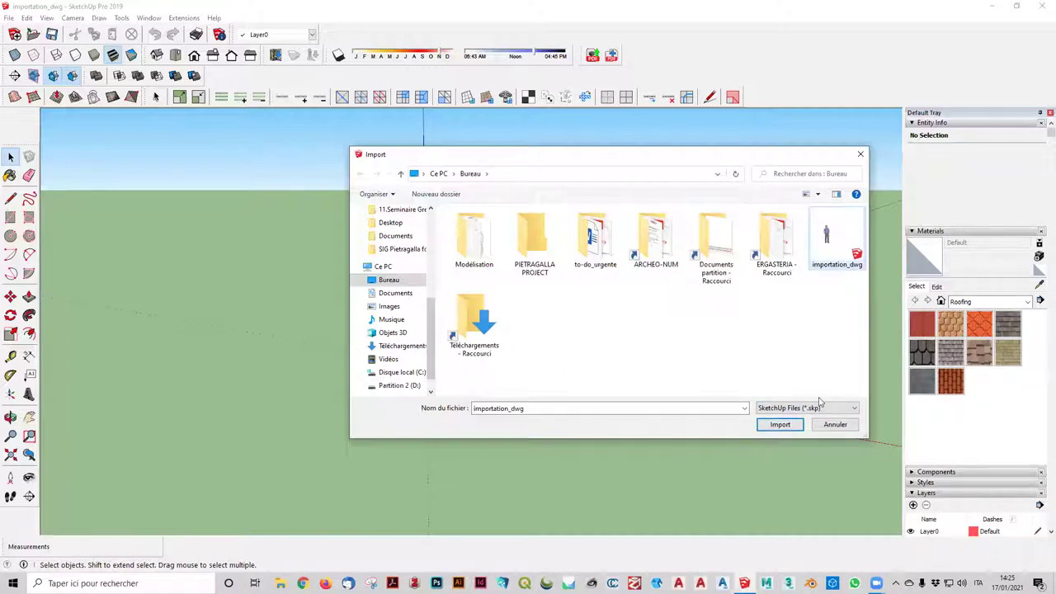
pyautogui.click(820, 408)
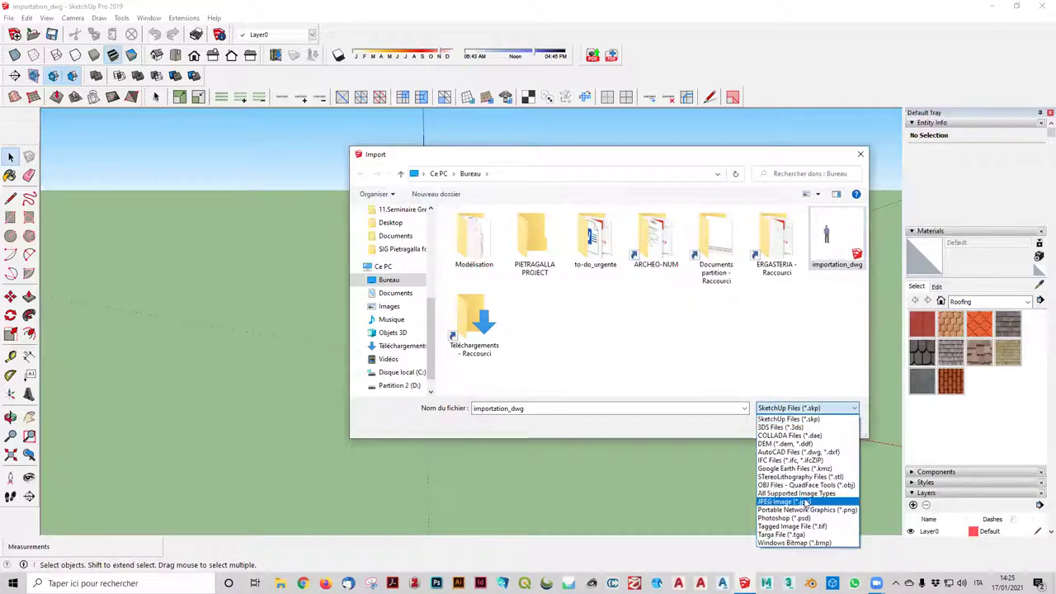
pyautogui.click(806, 503)
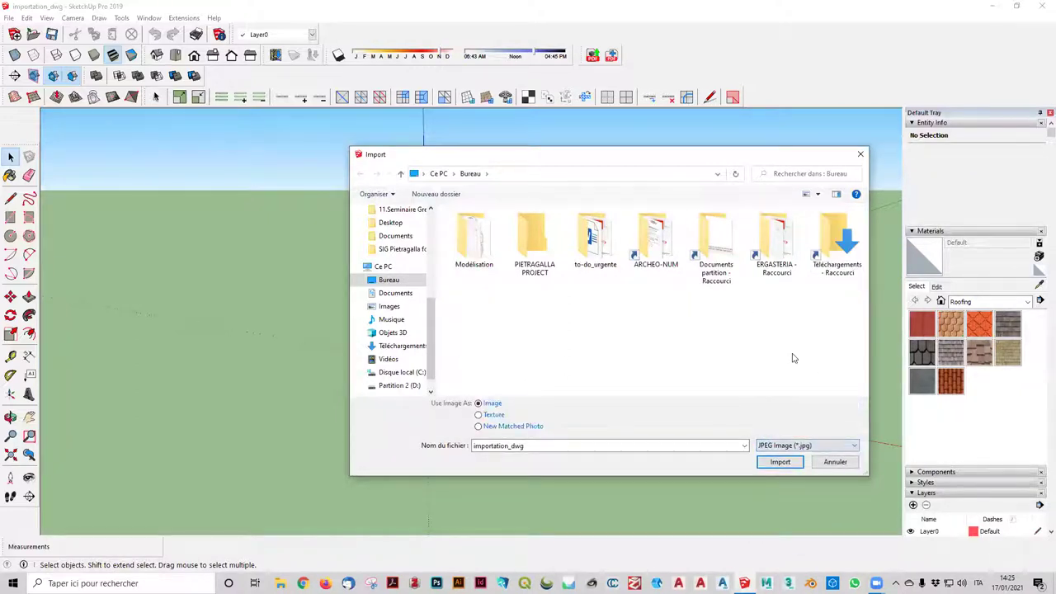
pyautogui.click(807, 446)
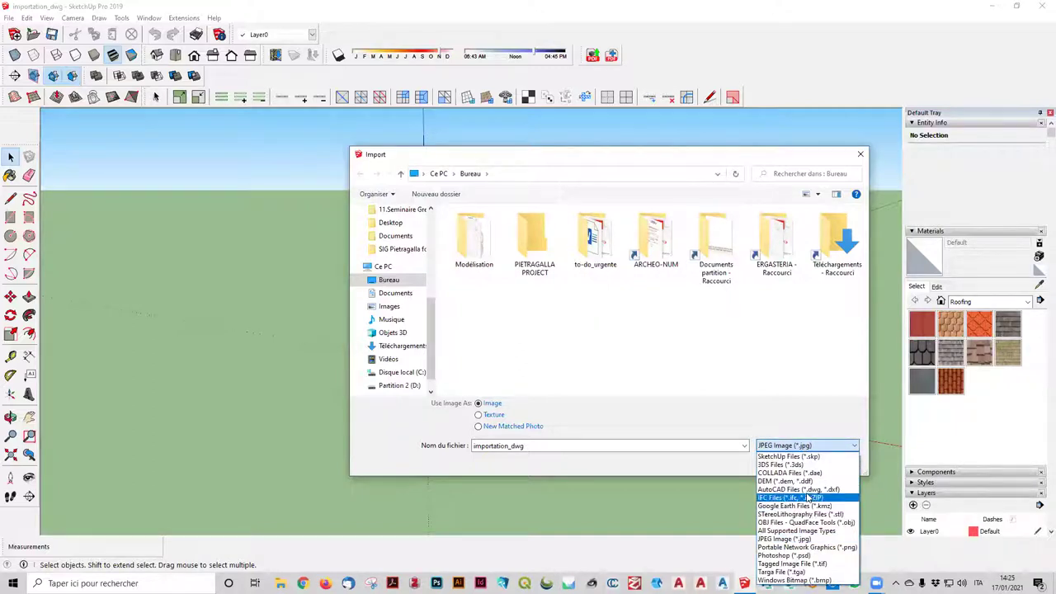
pyautogui.click(805, 489)
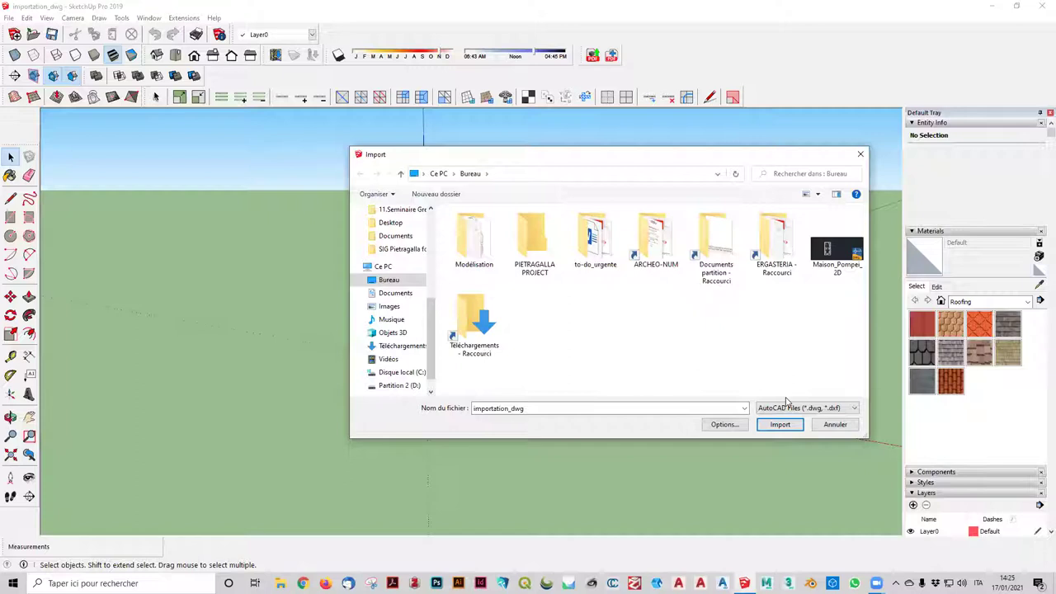
# - Import Maison_Pompei_2D with the DWG import units set to Meters
pyautogui.click(844, 255)
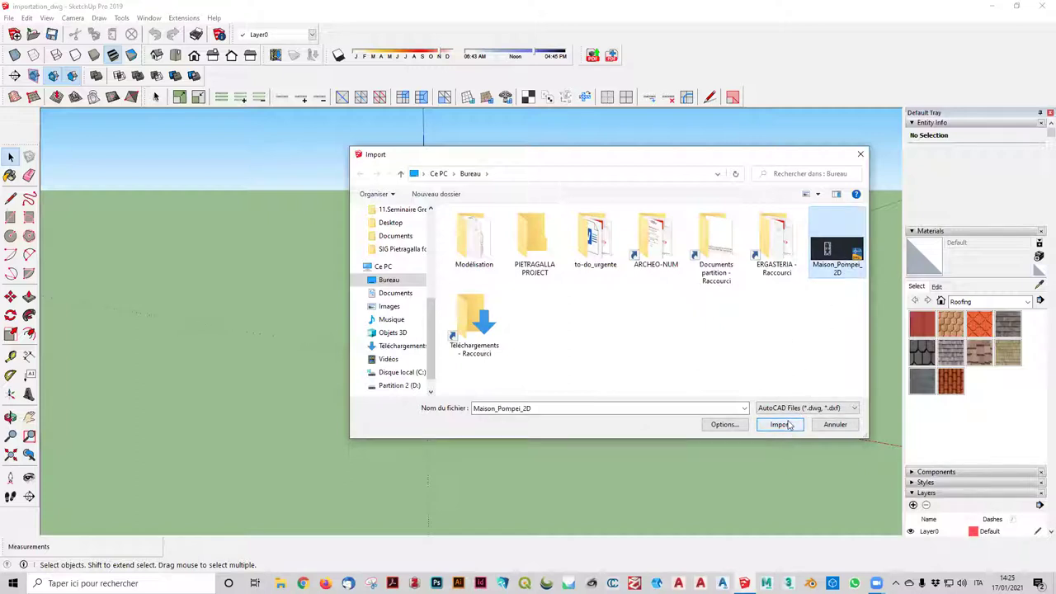
pyautogui.click(724, 426)
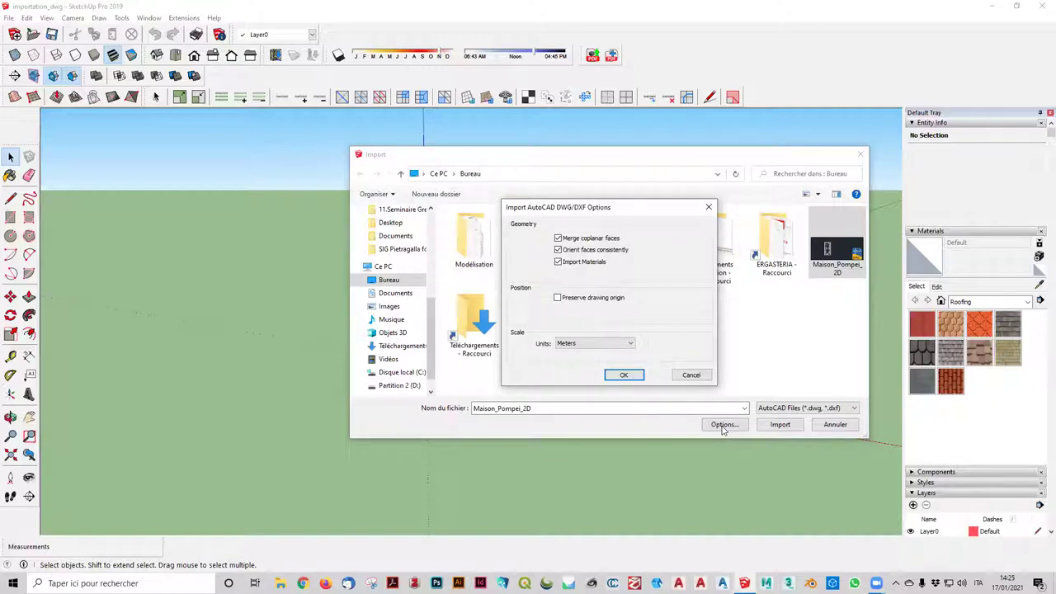
pyautogui.click(630, 344)
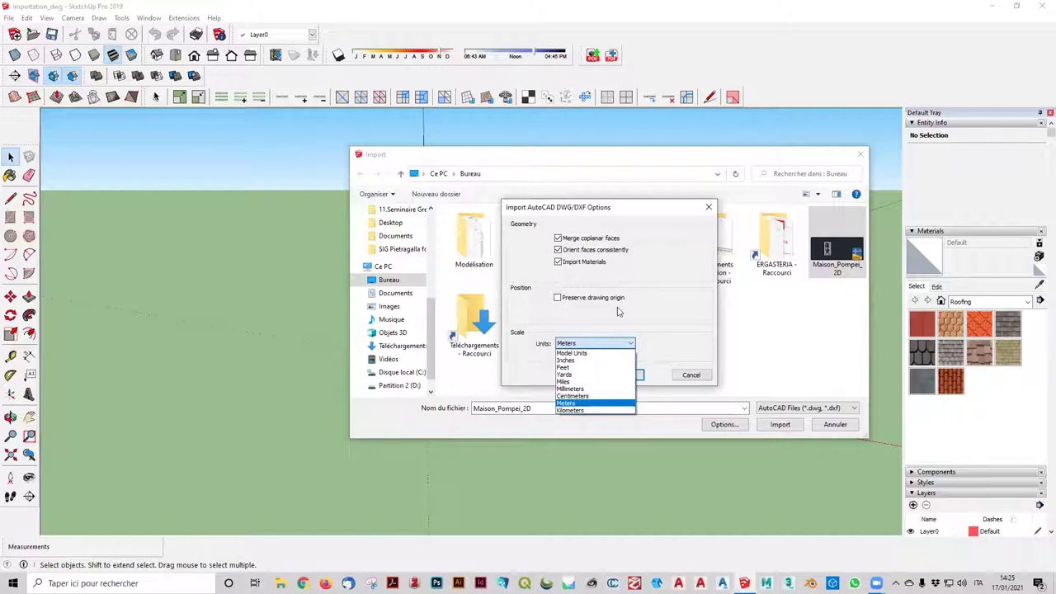
pyautogui.click(619, 312)
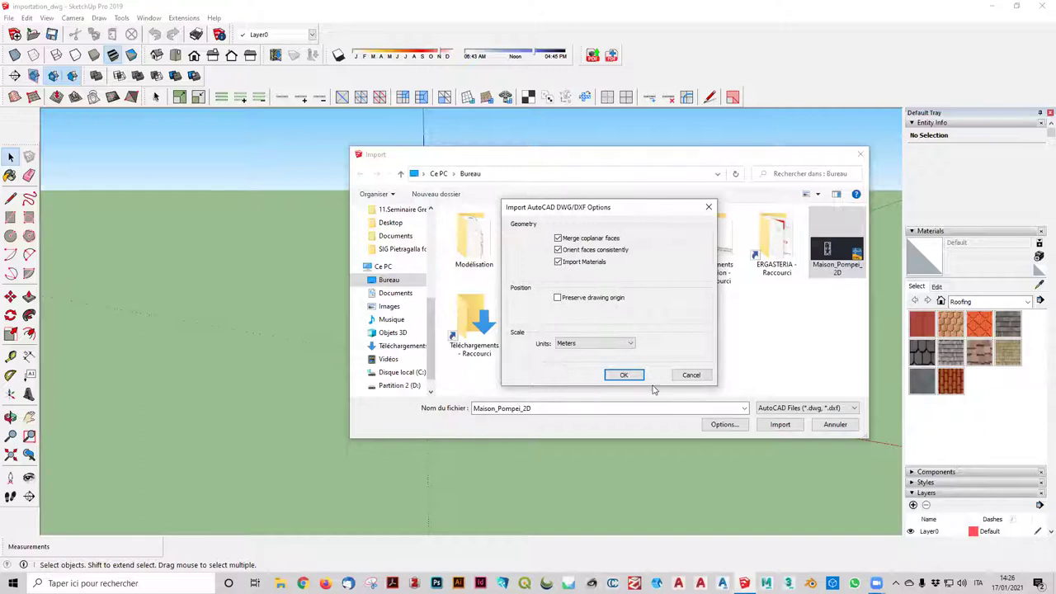
pyautogui.click(624, 376)
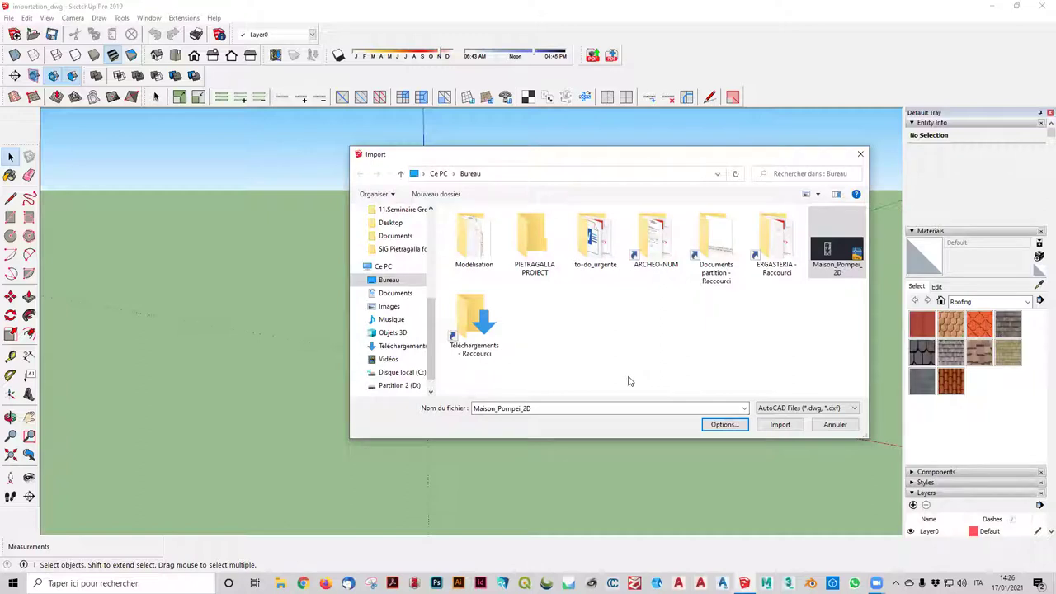
pyautogui.click(782, 425)
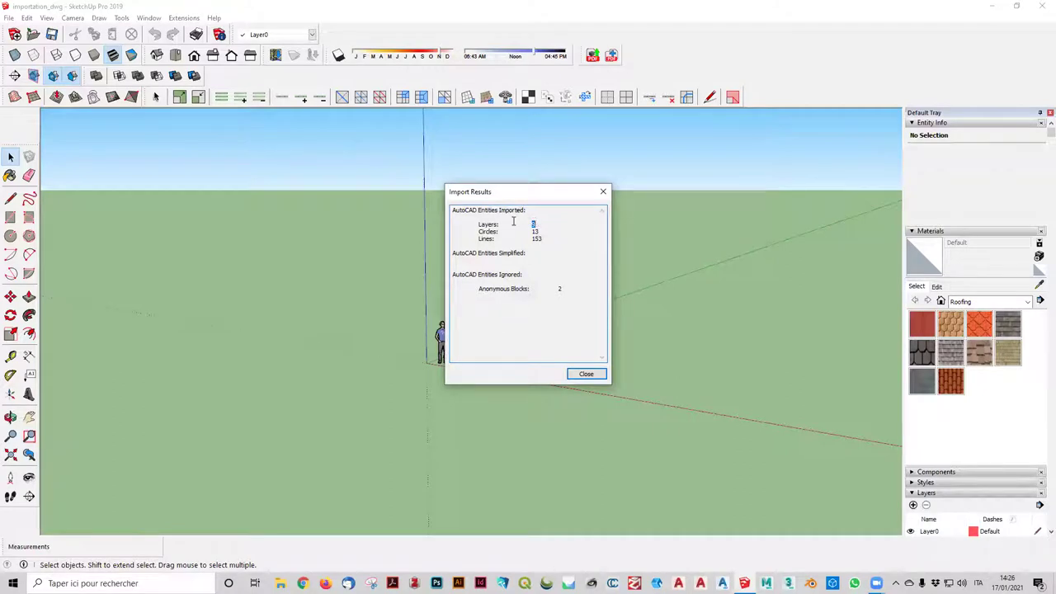
# - Review the import report (13 circles, 153 lines, 2 ignored blocks) and close it
pyautogui.doubleClick(535, 232)
pyautogui.doubleClick(537, 239)
pyautogui.tripleClick(564, 286)
pyautogui.click(565, 286)
pyautogui.click(582, 376)
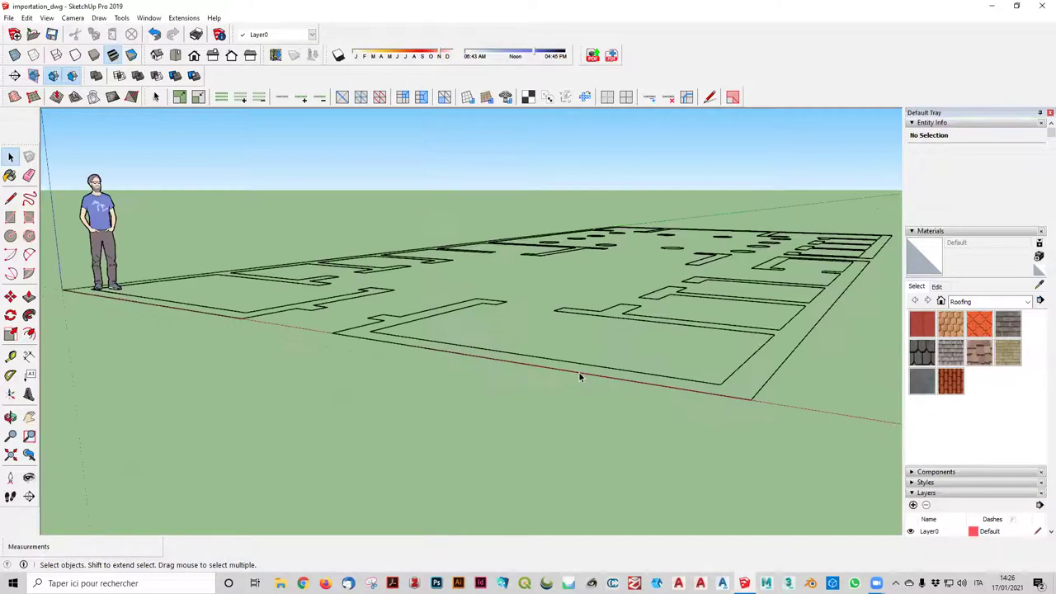
# - Move the human scale figure off to the left of the imported plan
pyautogui.moveTo(580, 371)
pyautogui.mouseDown(button='middle')
pyautogui.moveTo(645, 433)
pyautogui.moveTo(666, 368)
pyautogui.moveTo(715, 425)
pyautogui.mouseUp(button='middle')
pyautogui.scroll(-3, 666, 371)
pyautogui.scroll(2, 474, 384)
pyautogui.scroll(1, 475, 386)
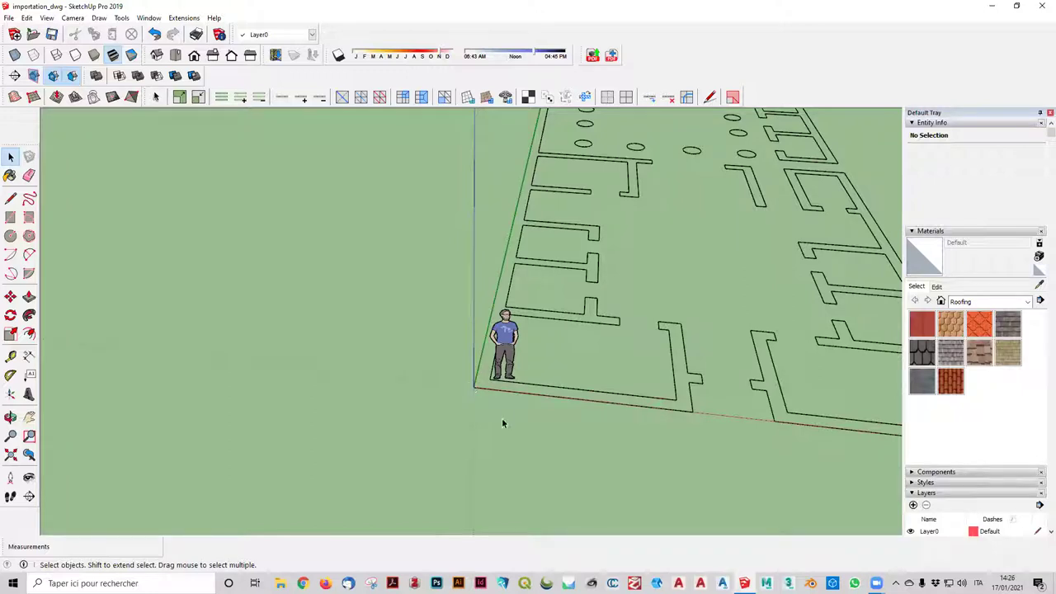
pyautogui.scroll(-1, 614, 372)
pyautogui.scroll(-2, 613, 371)
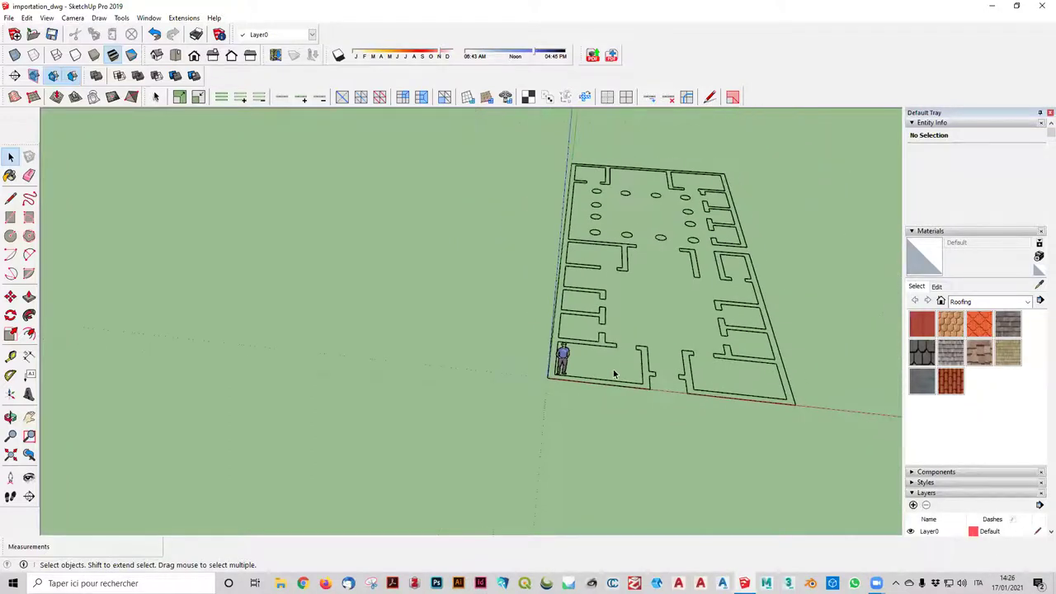
pyautogui.moveTo(792, 234); pyautogui.dragTo(734, 235, button='middle')
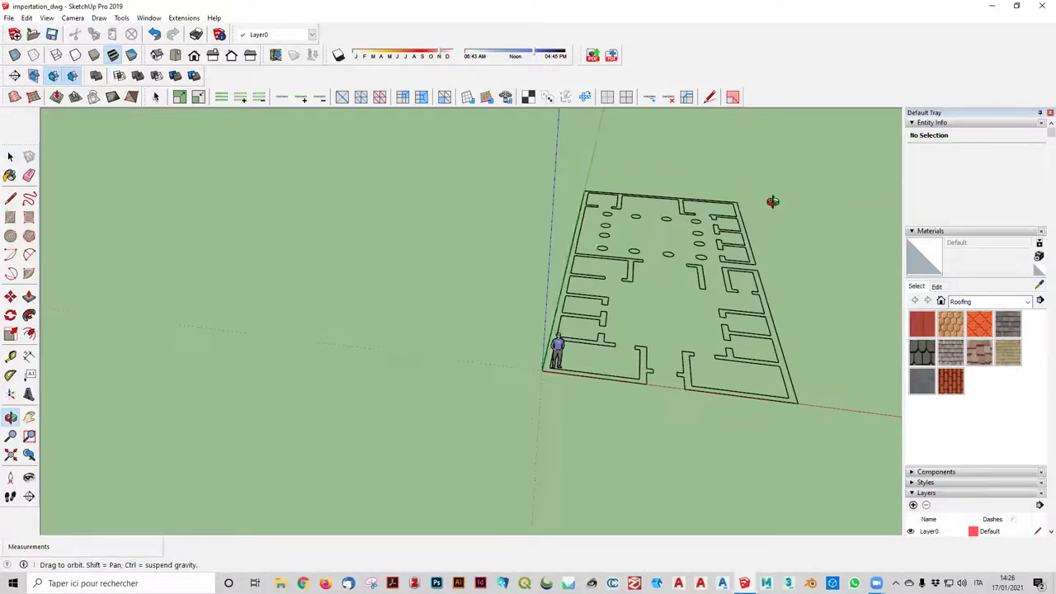
pyautogui.scroll(2, 562, 340)
pyautogui.scroll(1, 561, 340)
pyautogui.click(575, 343)
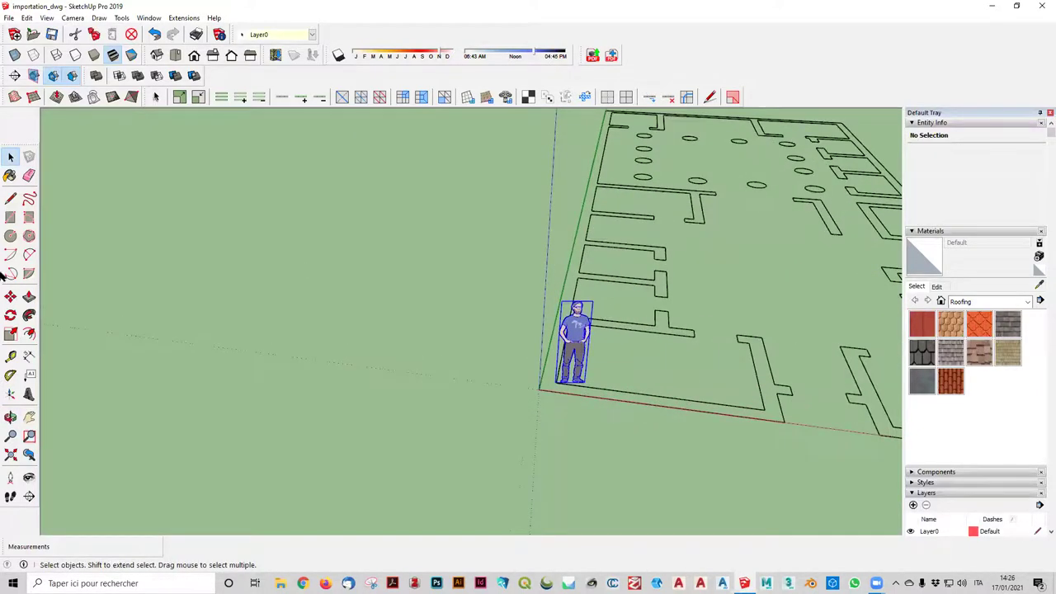
pyautogui.click(10, 296)
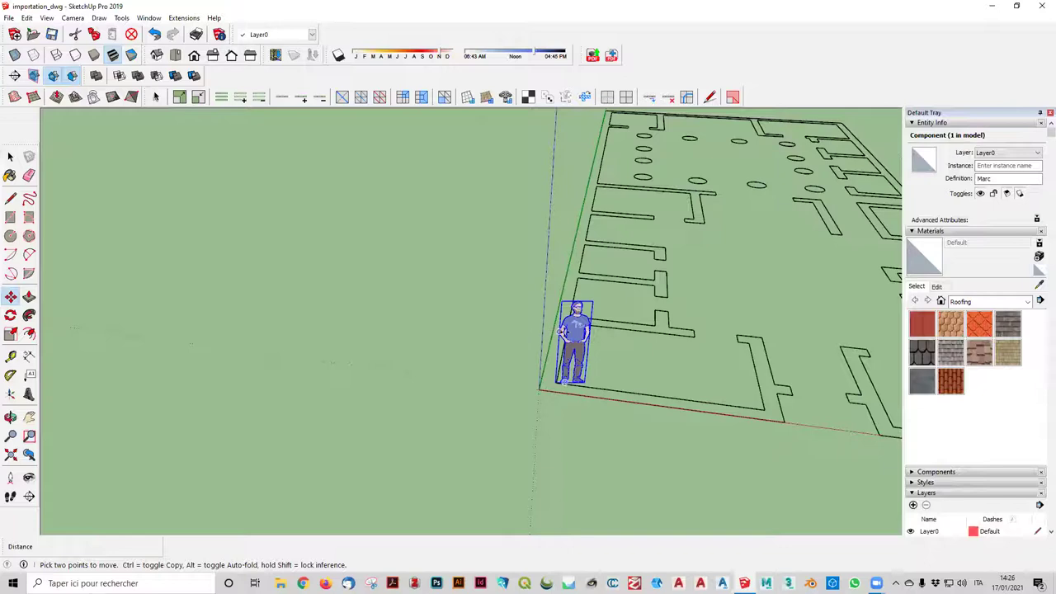
pyautogui.click(568, 331)
pyautogui.click(313, 318)
pyautogui.moveTo(502, 314)
pyautogui.mouseDown(button='middle')
pyautogui.moveTo(496, 407)
pyautogui.moveTo(481, 405)
pyautogui.mouseUp(button='middle')
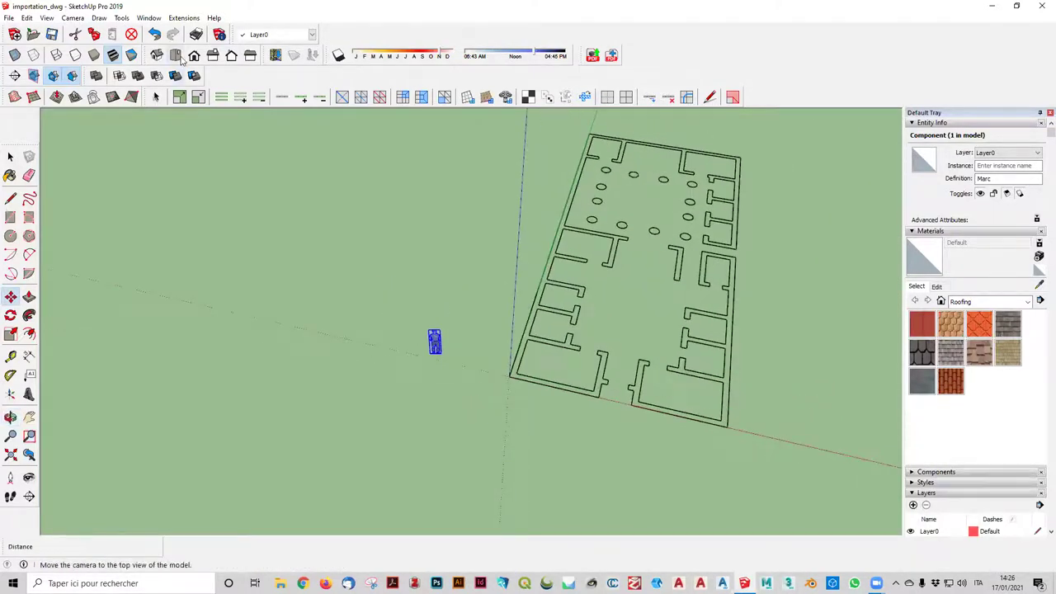
# - In Top view, tape-measure the plan at about 10,49 m wide and 23,09 m long, undoing the guide
pyautogui.click(175, 56)
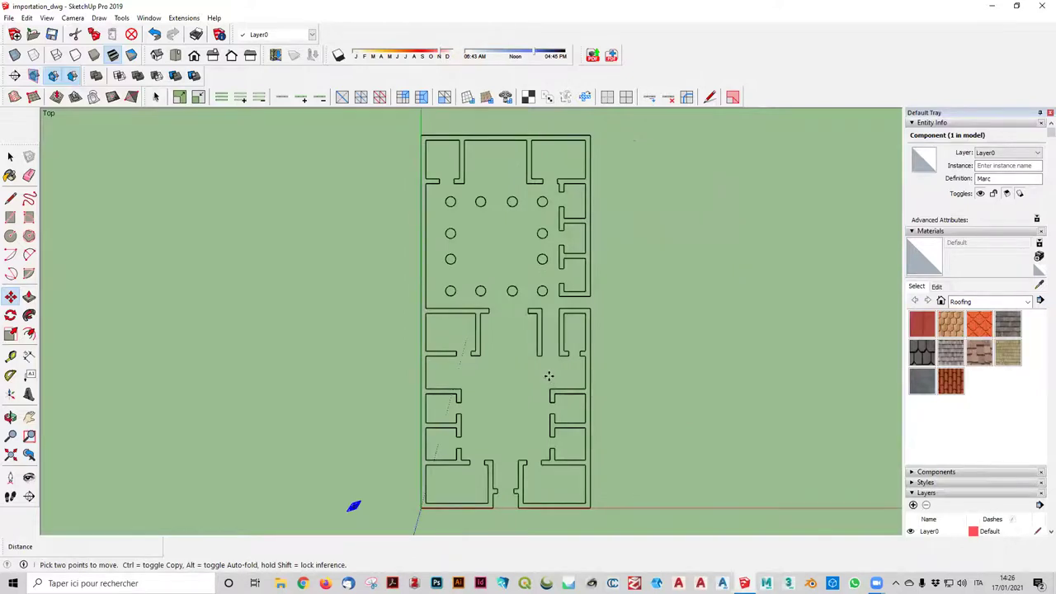
pyautogui.click(10, 356)
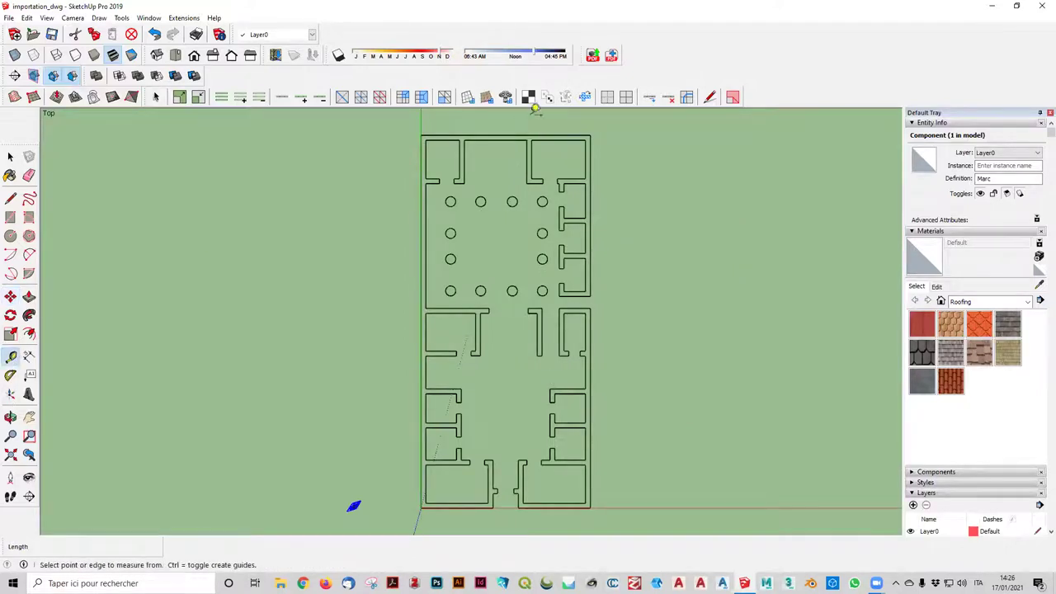
pyautogui.click(425, 130)
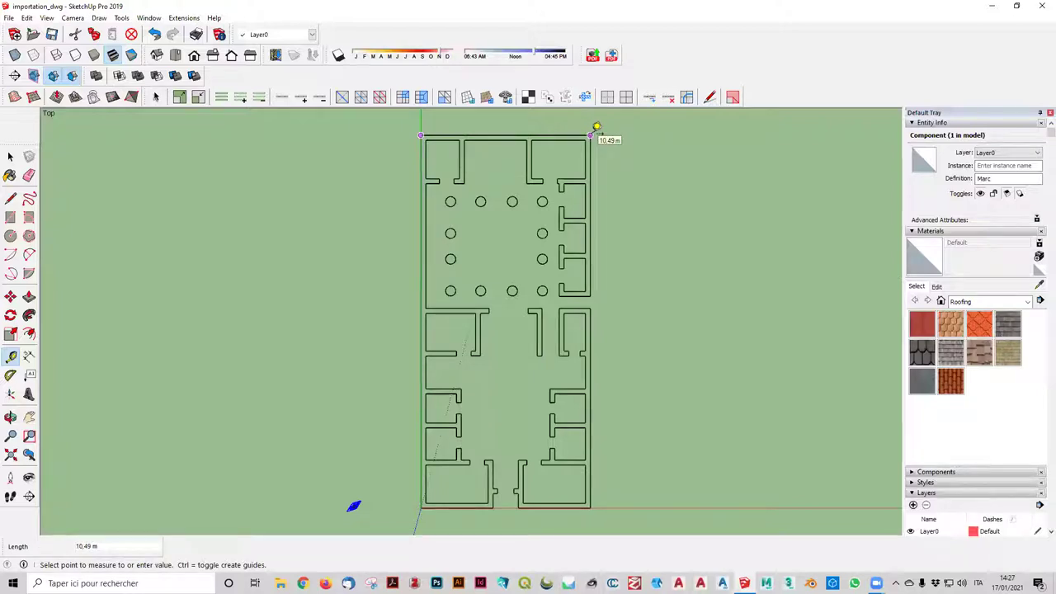
pyautogui.click(597, 129)
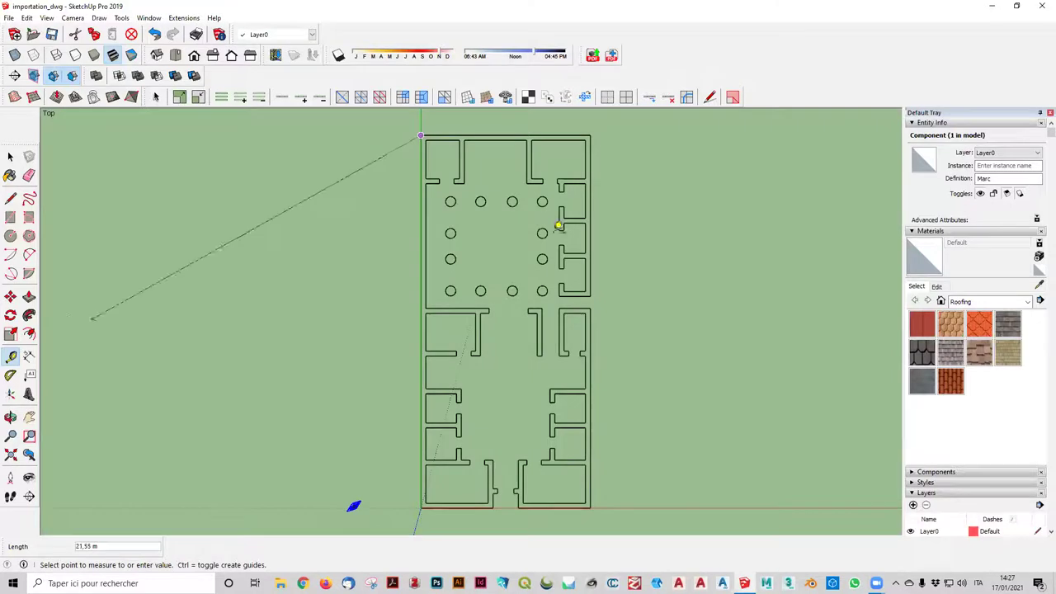
pyautogui.click(597, 127)
pyautogui.click(596, 129)
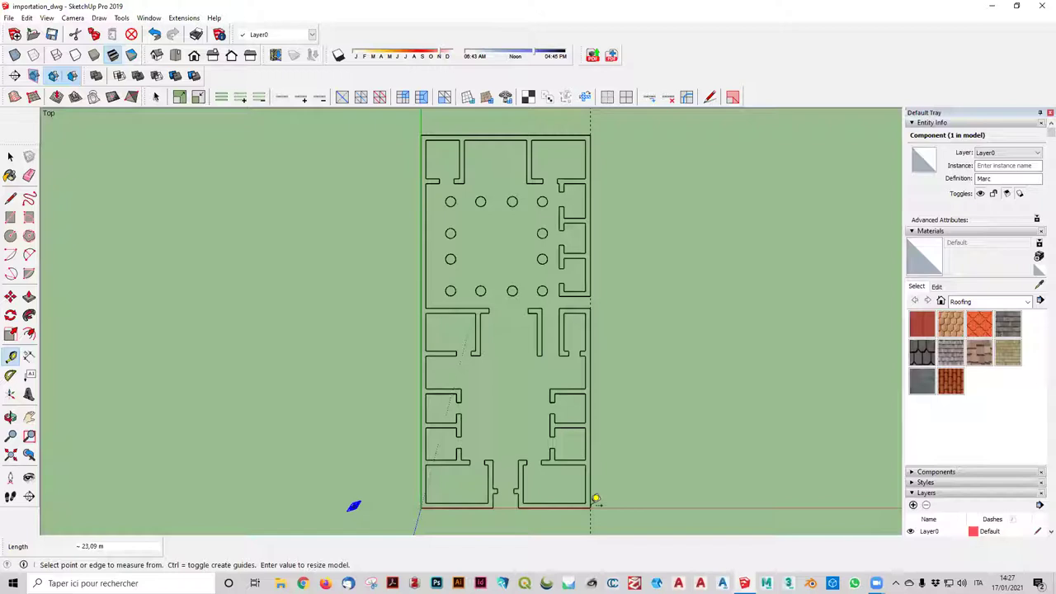
pyautogui.hotkey('ctrl', 'z')
# - Select the plan to confirm it is one Maison_Pompei_2D.dwg component, then deselect
pyautogui.scroll(4, 569, 314)
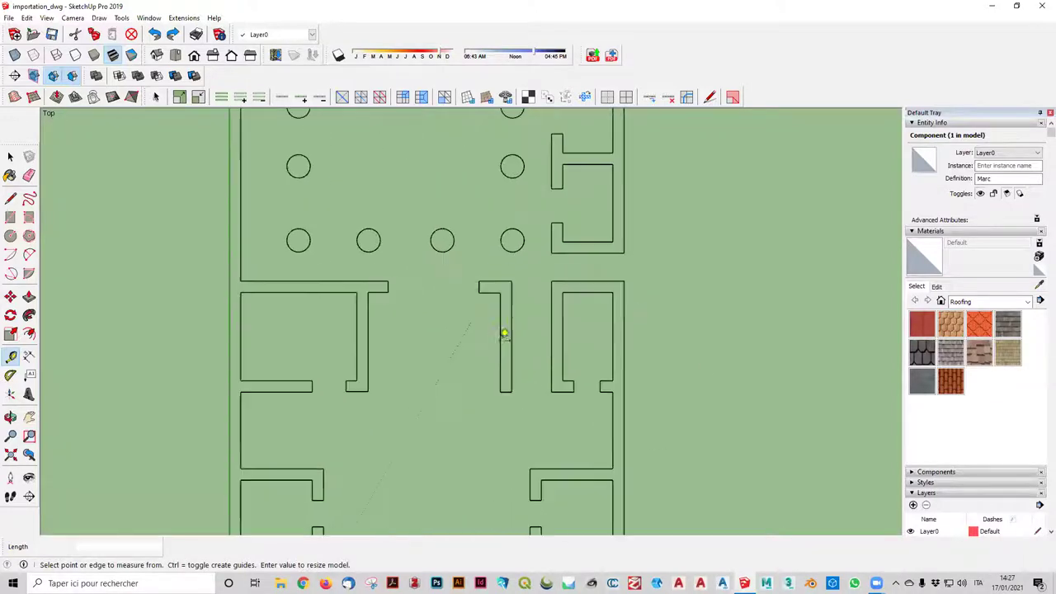
pyautogui.click(10, 156)
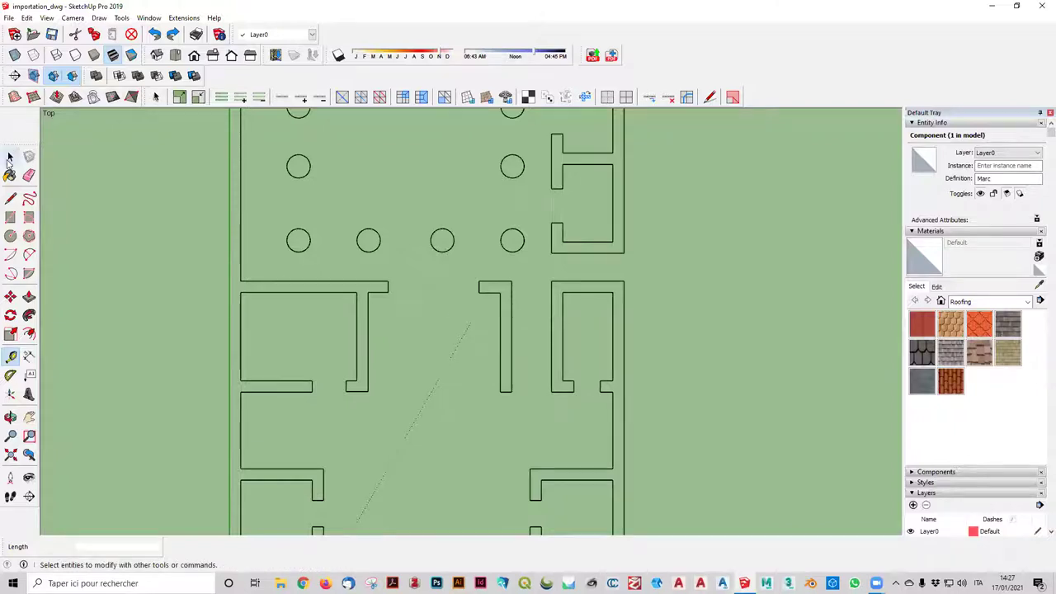
pyautogui.click(352, 287)
pyautogui.click(347, 282)
pyautogui.click(386, 321)
pyautogui.click(329, 286)
pyautogui.scroll(-3, 398, 328)
pyautogui.click(398, 328)
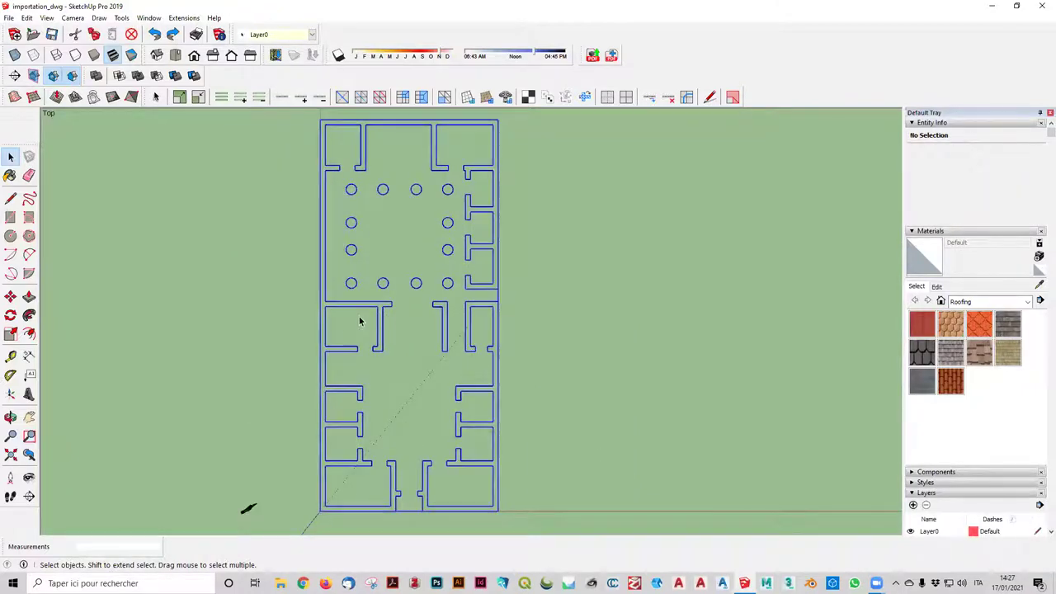
pyautogui.click(29, 297)
pyautogui.moveTo(308, 250); pyautogui.dragTo(326, 247, button='middle')
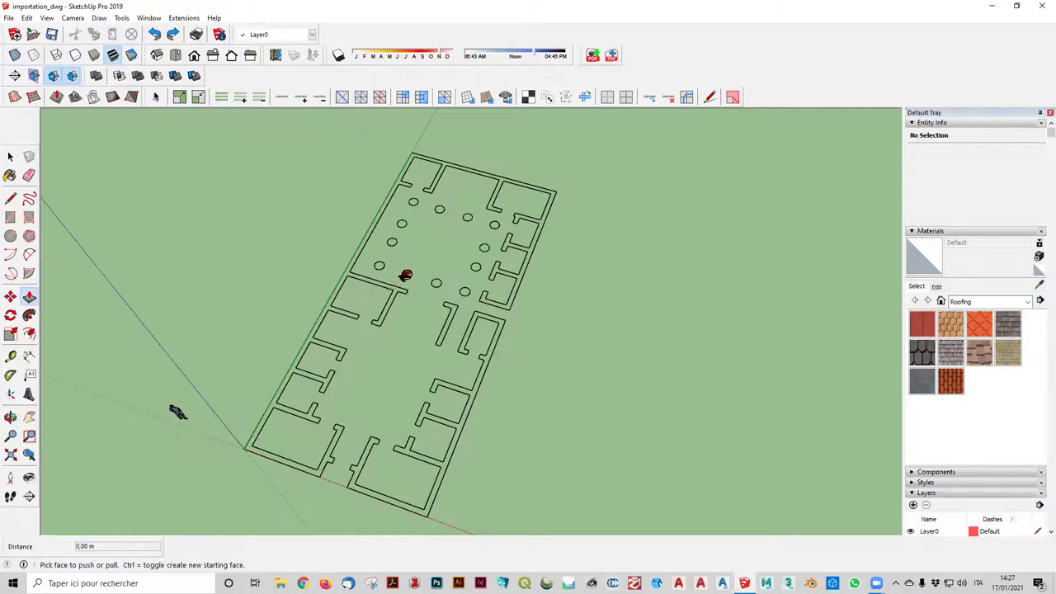
pyautogui.scroll(3, 380, 266)
pyautogui.scroll(2, 379, 277)
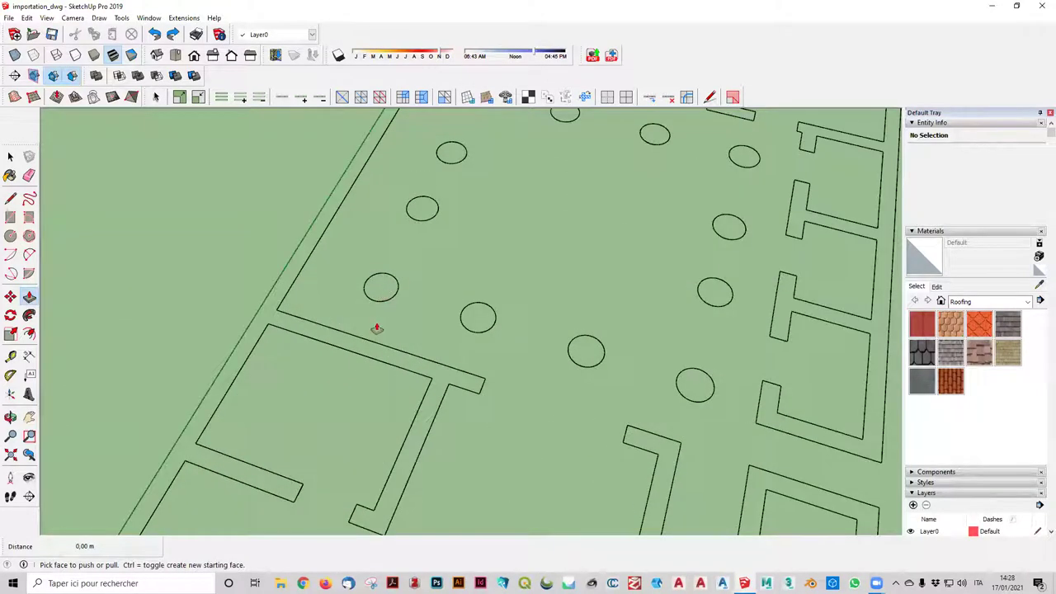
pyautogui.scroll(-3, 590, 353)
pyautogui.scroll(-2, 585, 373)
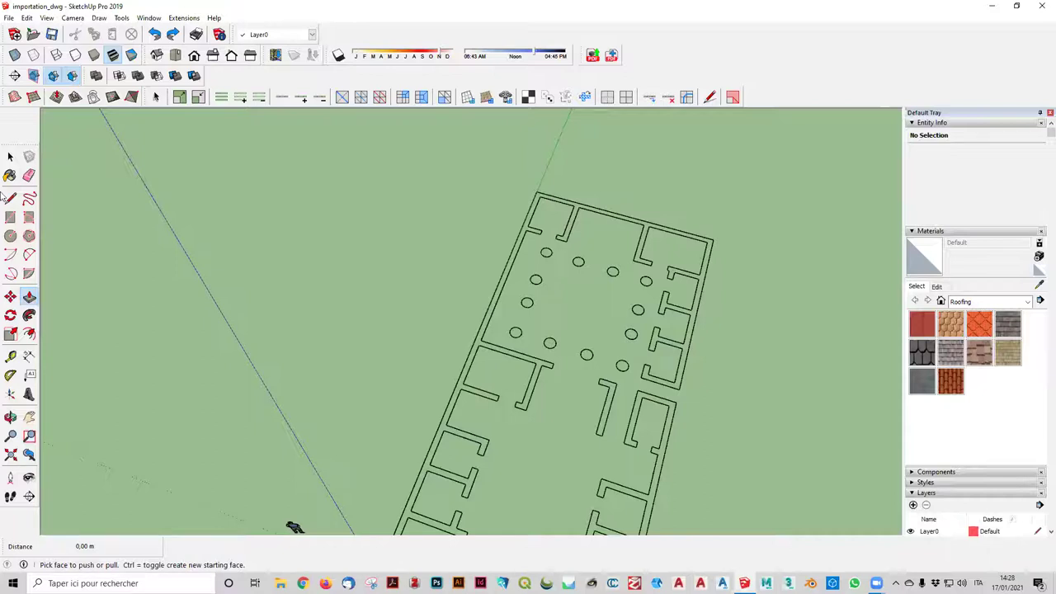
pyautogui.click(10, 157)
# - Draw a short test line on the right wall and a long one through the right columns, undoing the long one
pyautogui.click(175, 54)
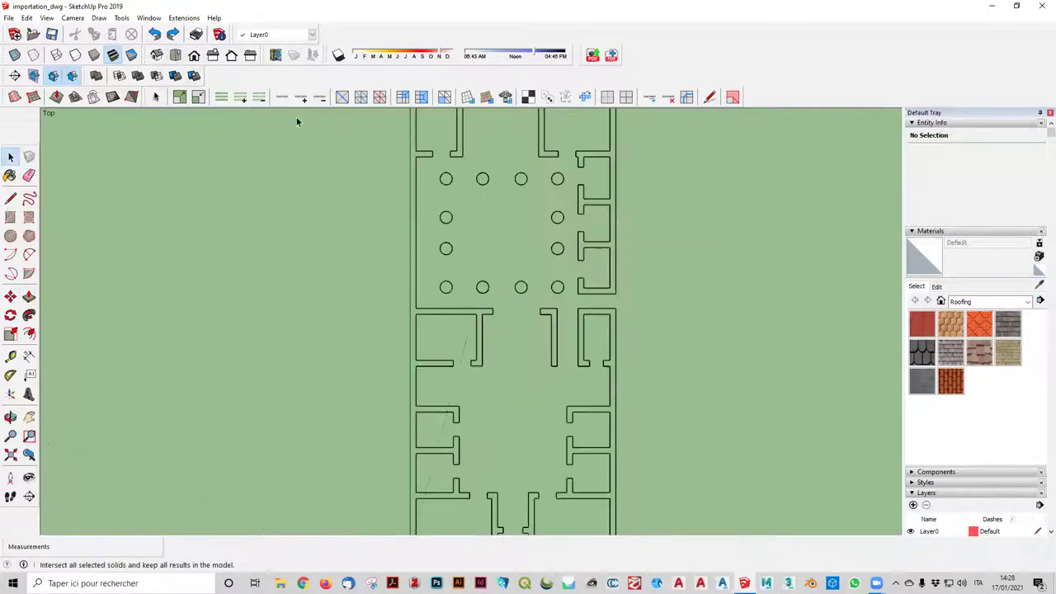
pyautogui.click(10, 198)
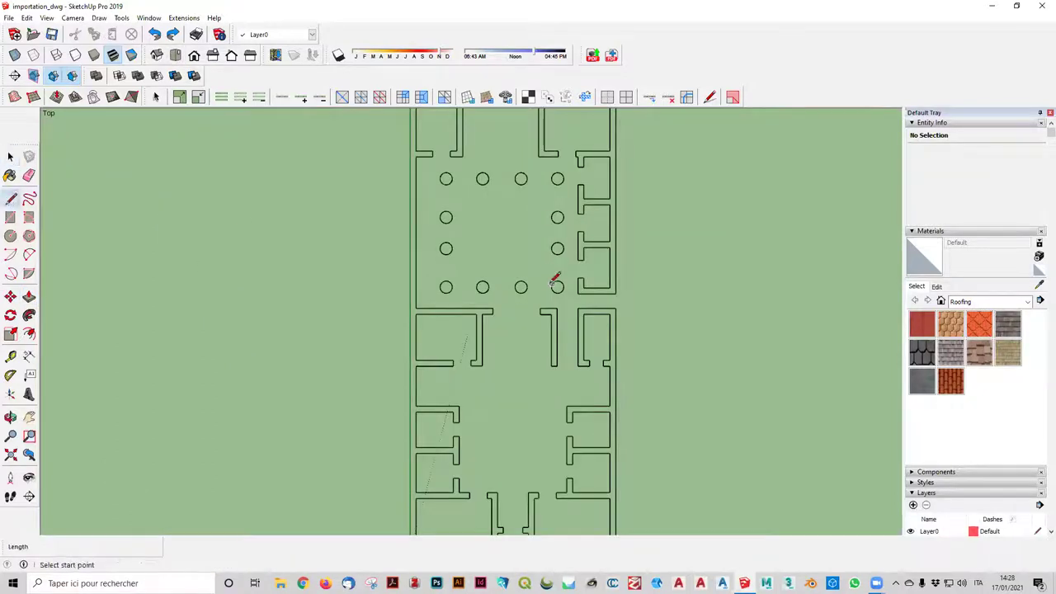
pyautogui.scroll(3, 600, 238)
pyautogui.click(596, 243)
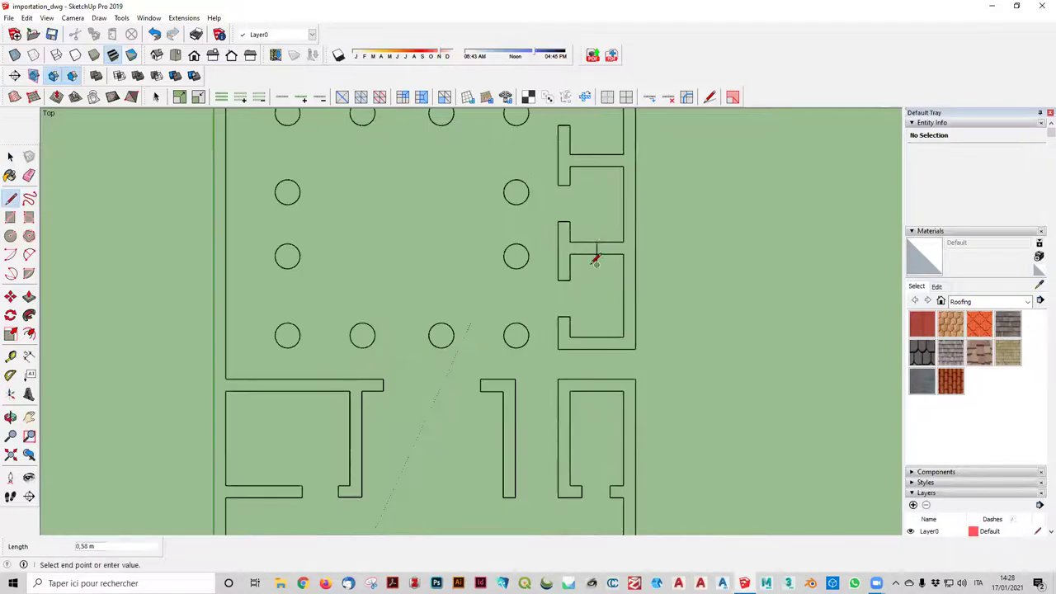
pyautogui.click(596, 264)
pyautogui.press('Escape')
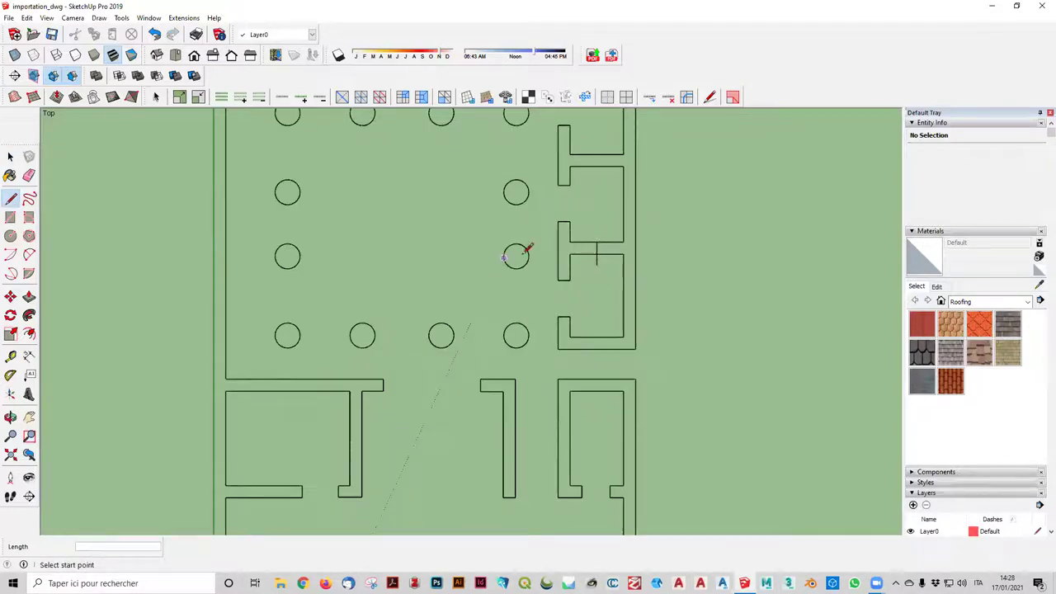
pyautogui.click(517, 359)
pyautogui.click(517, 169)
pyautogui.press('Escape')
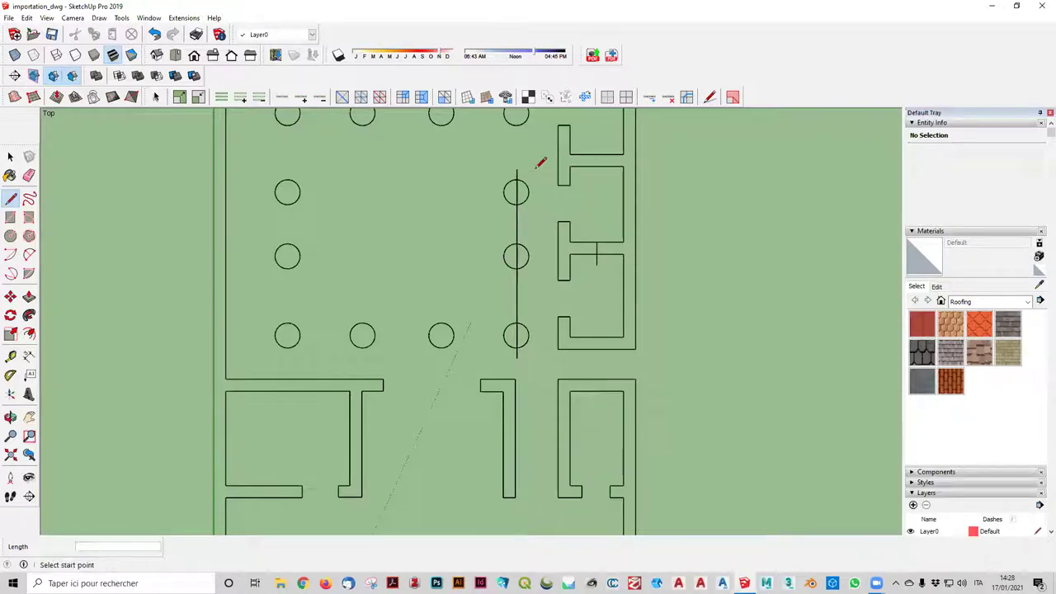
pyautogui.hotkey('ctrl', 'z')
# - Zoom out and select the whole Maison_Pompei_2D.dwg plan component
pyautogui.scroll(-1, 487, 231)
pyautogui.scroll(-2, 481, 217)
pyautogui.scroll(-3, 450, 208)
pyautogui.click(10, 156)
pyautogui.click(429, 181)
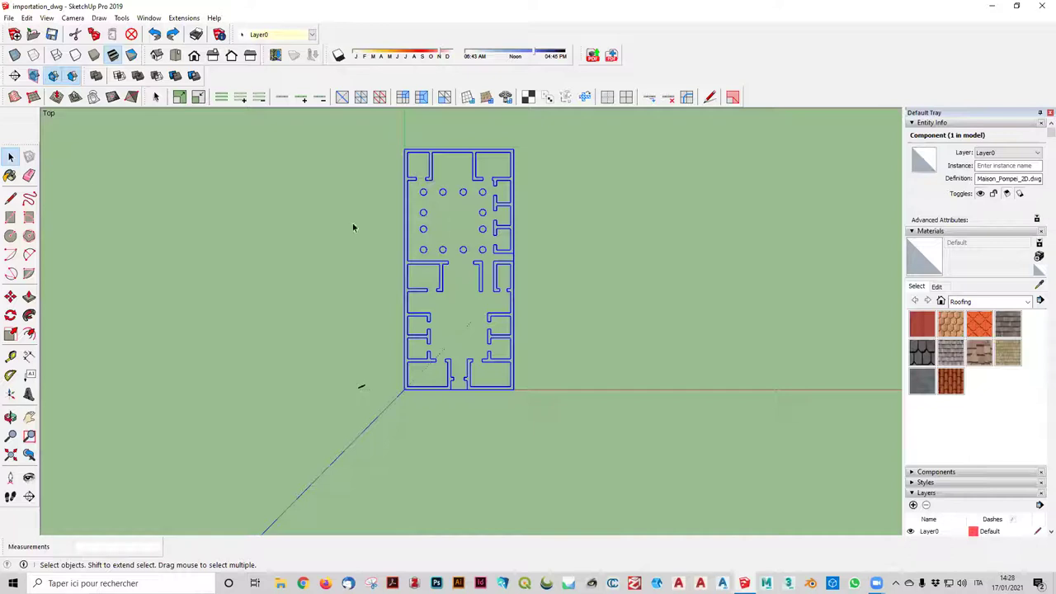
# - Explode the Maison_Pompei_2D.dwg plan component into loose edges
pyautogui.click(490, 159)
pyautogui.click(412, 158)
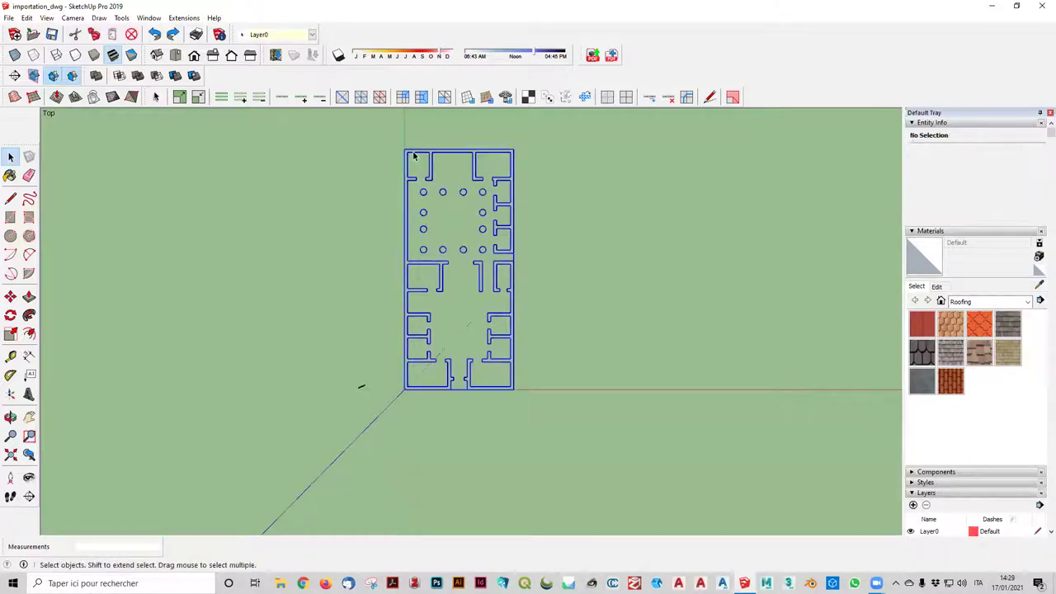
pyautogui.rightClick(414, 157)
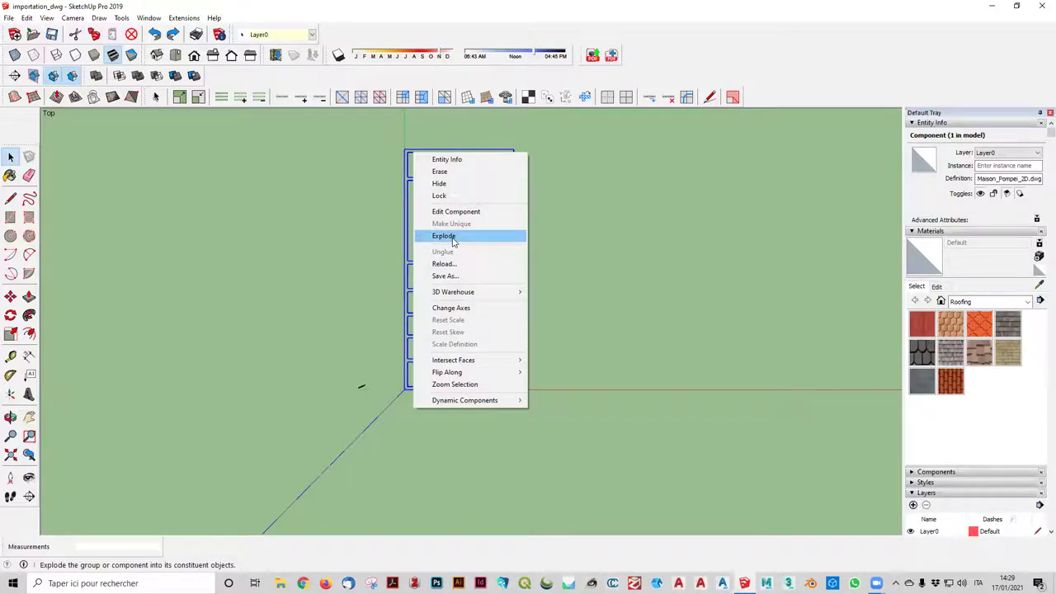
pyautogui.click(453, 242)
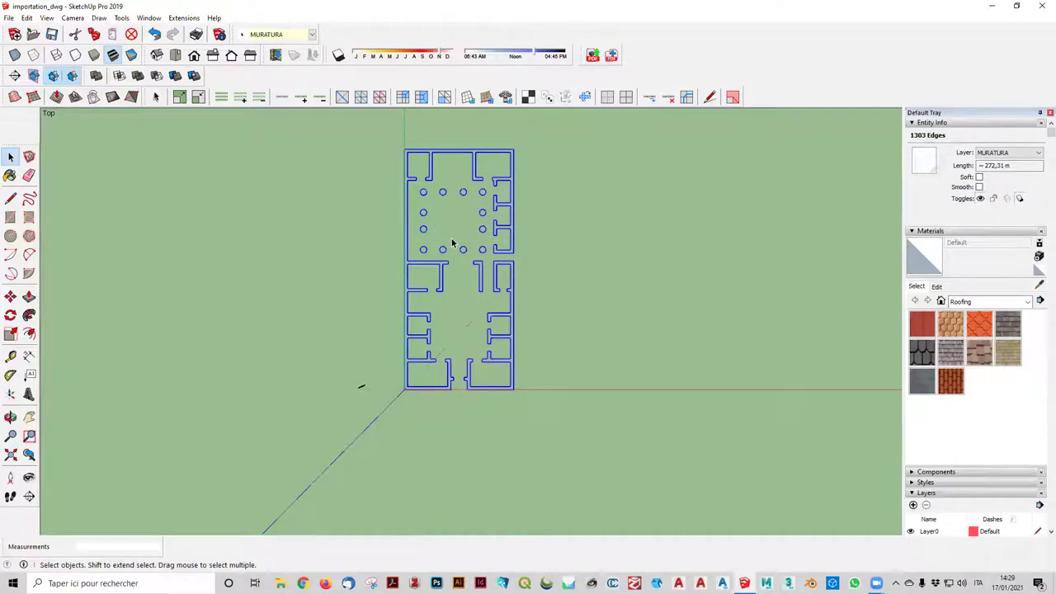
# - Test window selections on the exploded wall edges, then deselect
pyautogui.click(708, 194)
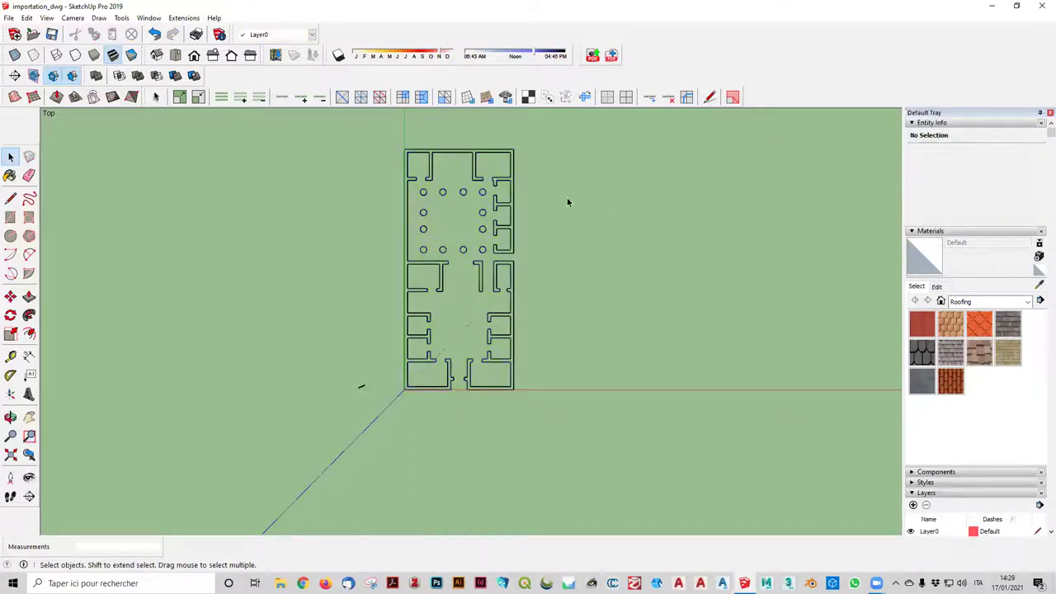
pyautogui.moveTo(503, 190); pyautogui.dragTo(503, 193)
pyautogui.scroll(2, 551, 212)
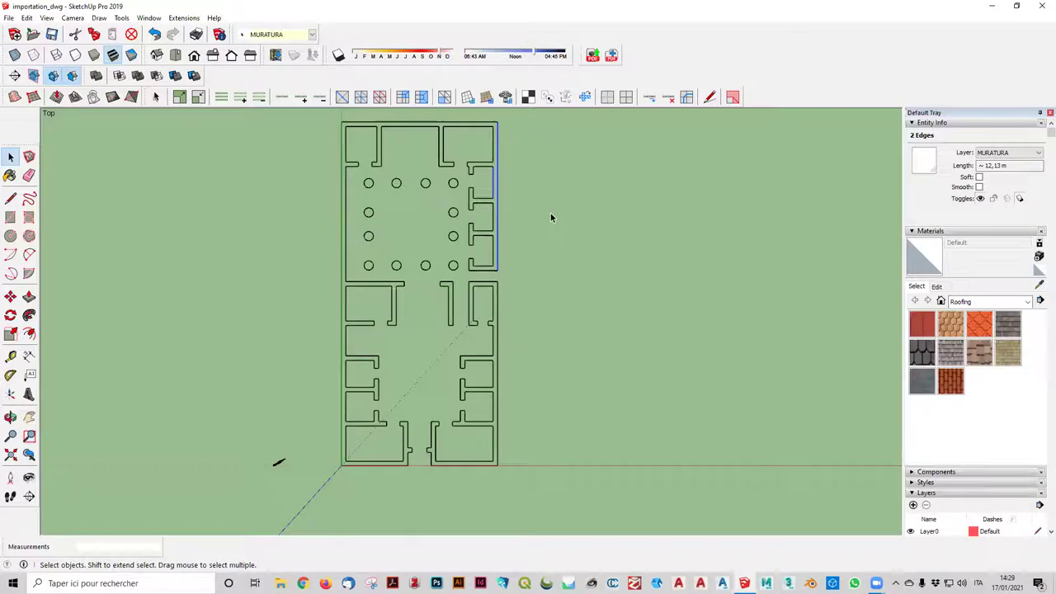
pyautogui.click(551, 209)
pyautogui.moveTo(547, 193); pyautogui.dragTo(429, 198)
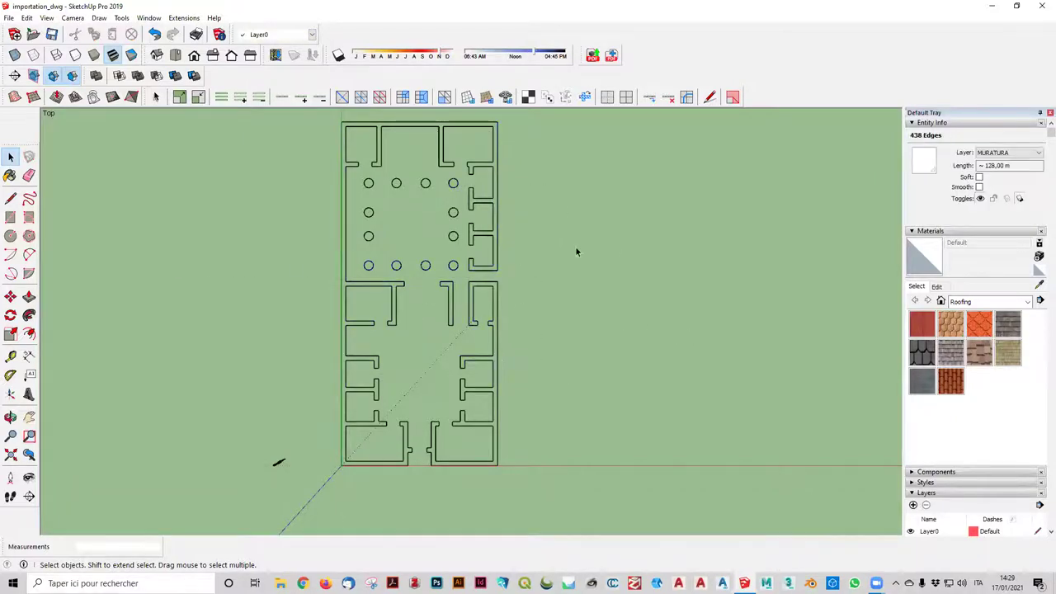
pyautogui.click(676, 263)
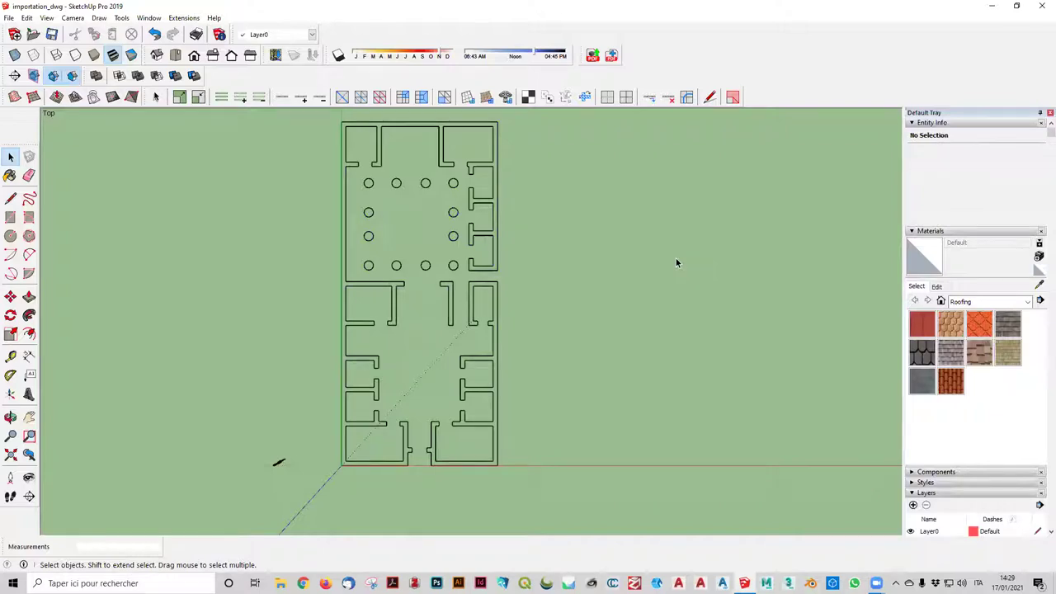
# - Draw a 0,30 m line closing the top outer wall outline into a face
pyautogui.scroll(-1, 450, 429)
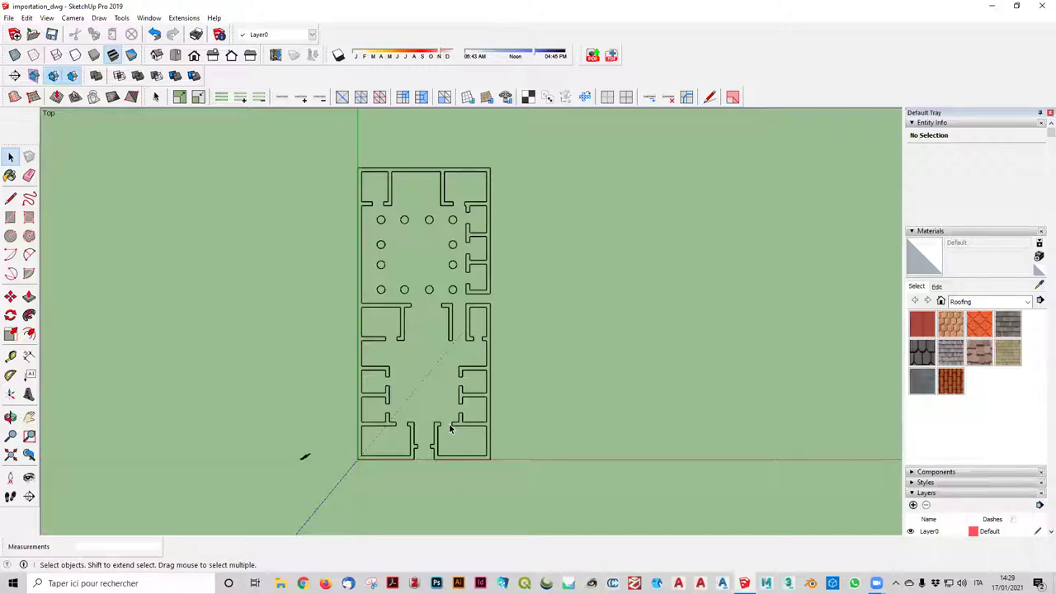
pyautogui.click(10, 201)
pyautogui.scroll(1, 418, 156)
pyautogui.scroll(3, 418, 155)
pyautogui.scroll(1, 418, 155)
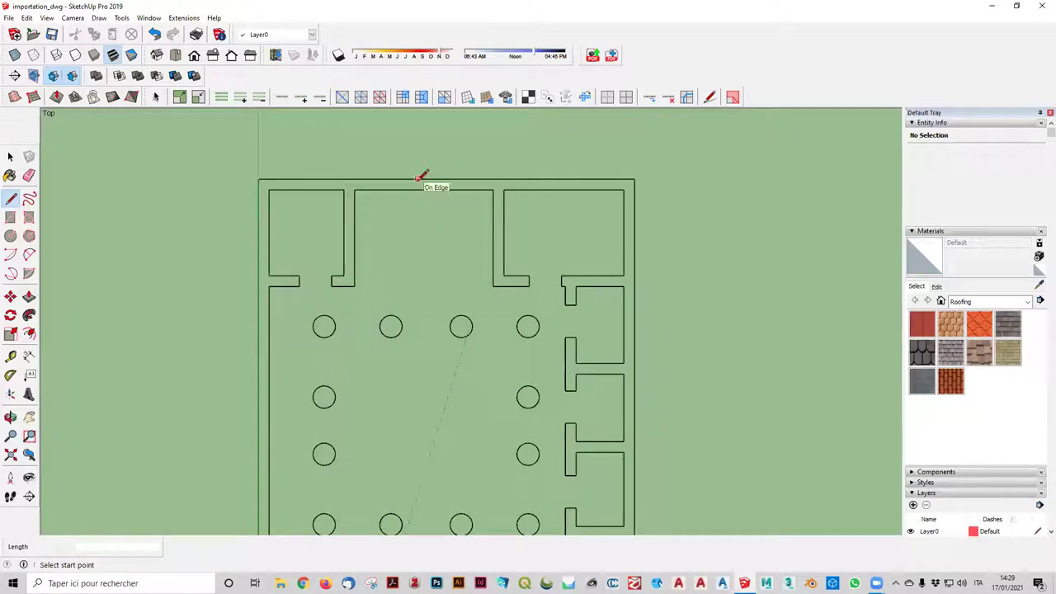
pyautogui.scroll(2, 417, 177)
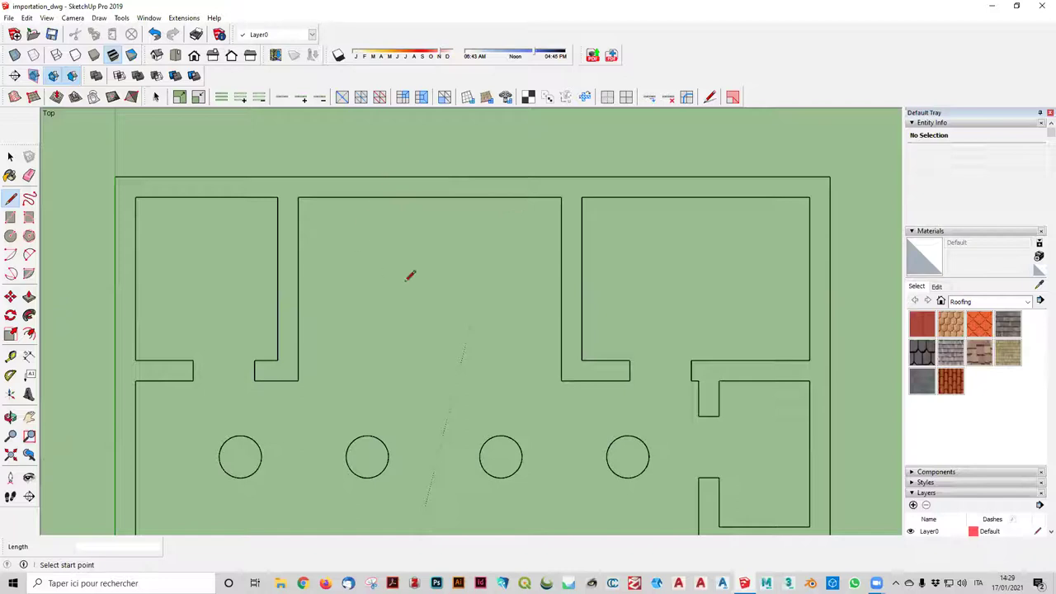
pyautogui.click(430, 176)
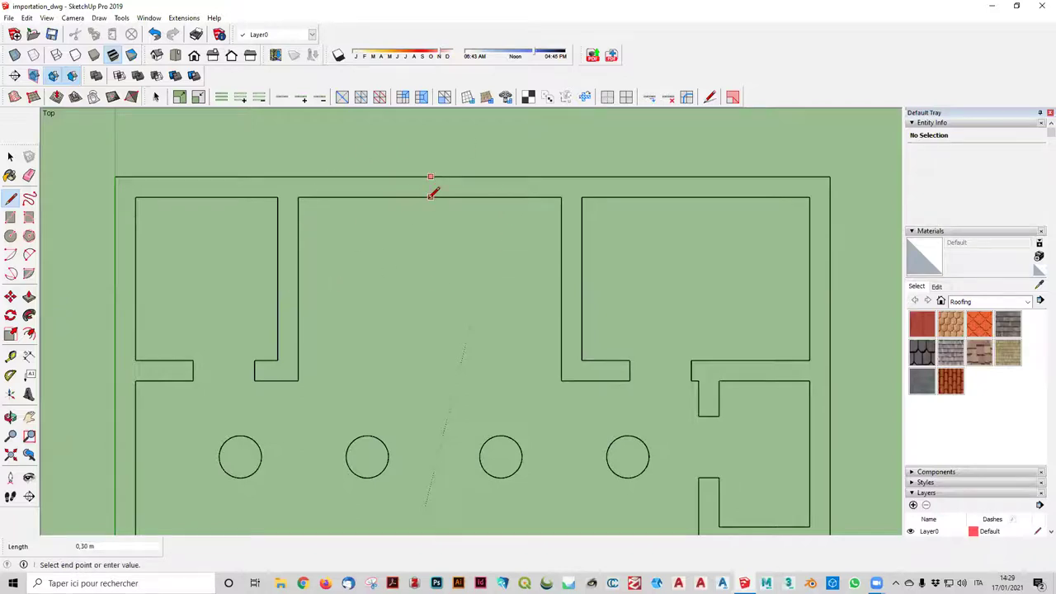
pyautogui.click(430, 197)
# - Close the right wall gap and the top of the I-shaped wall with short lines
pyautogui.scroll(-2, 481, 299)
pyautogui.scroll(-2, 360, 276)
pyautogui.scroll(-1, 396, 405)
pyautogui.scroll(-2, 390, 371)
pyautogui.scroll(-1, 387, 373)
pyautogui.scroll(2, 462, 444)
pyautogui.scroll(2, 422, 266)
pyautogui.scroll(1, 423, 267)
pyautogui.scroll(-1, 446, 248)
pyautogui.scroll(-1, 448, 240)
pyautogui.scroll(2, 468, 300)
pyautogui.scroll(-3, 467, 294)
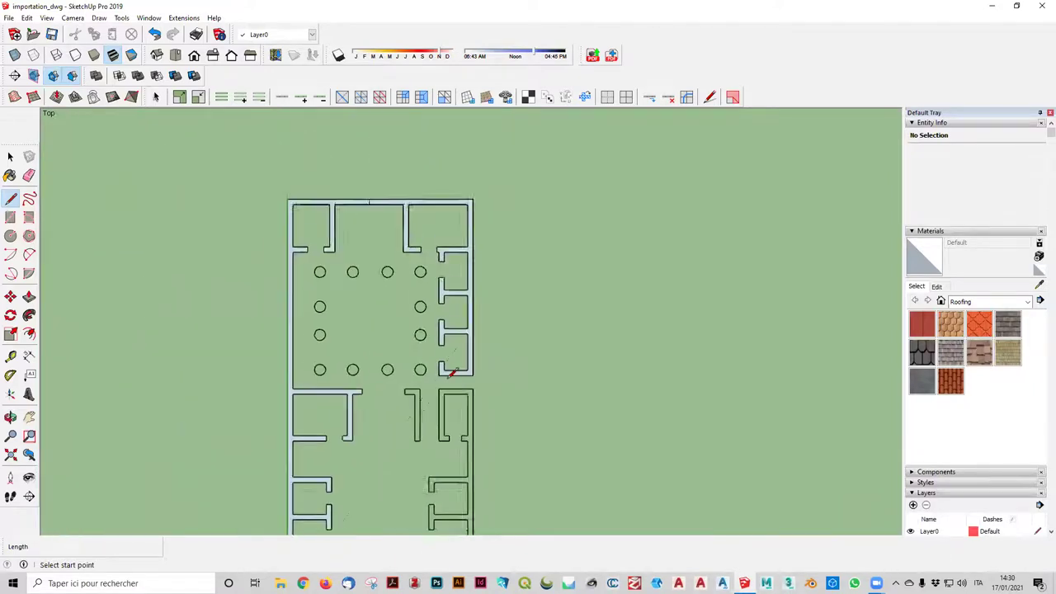
pyautogui.scroll(2, 462, 380)
pyautogui.click(463, 373)
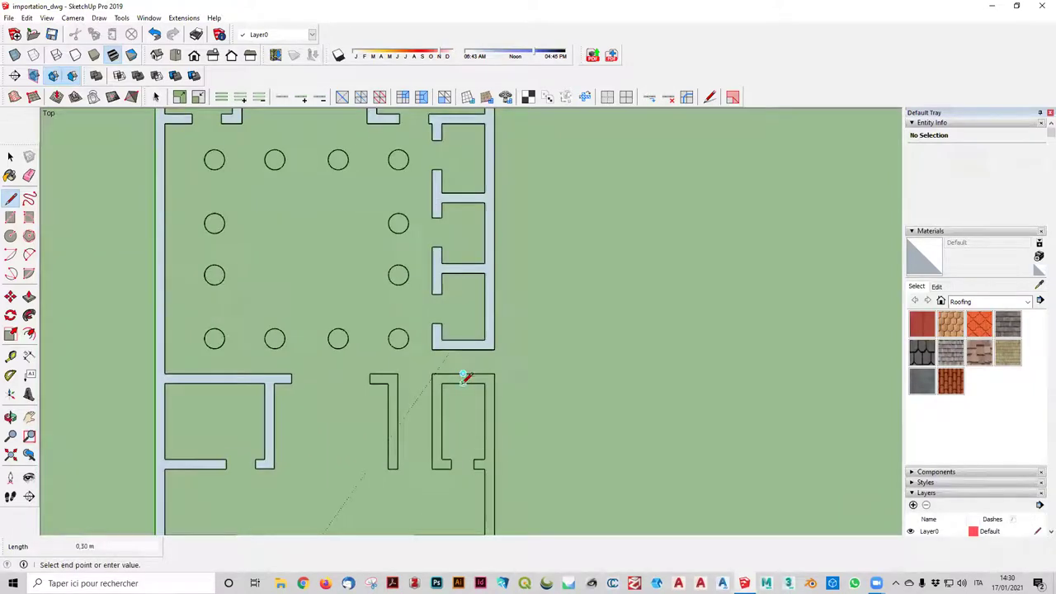
pyautogui.click(463, 383)
pyautogui.click(388, 374)
pyautogui.click(398, 374)
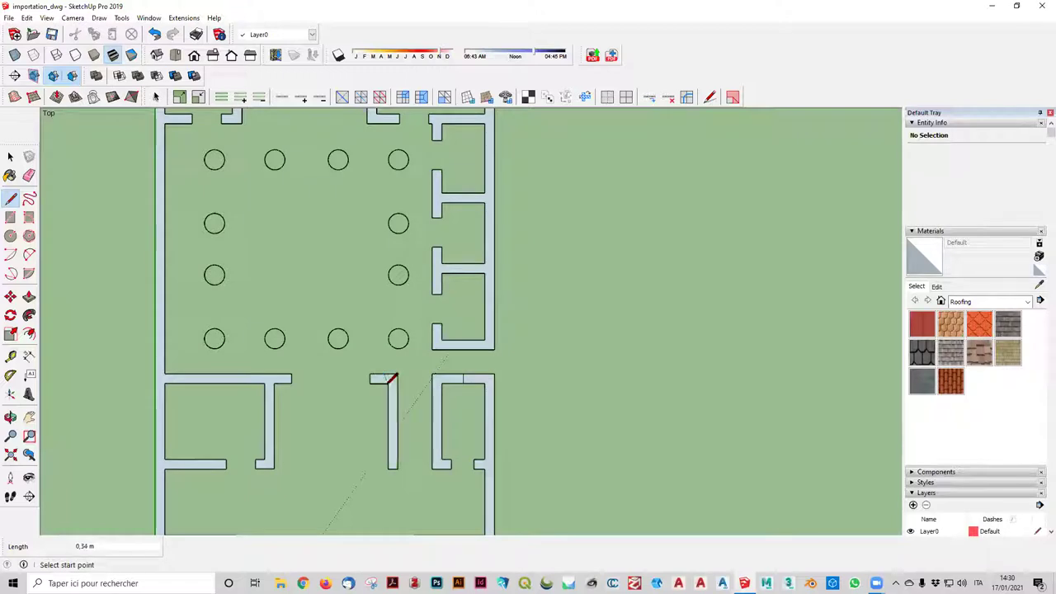
pyautogui.scroll(-2, 495, 353)
pyautogui.scroll(-2, 530, 345)
pyautogui.scroll(-1, 326, 509)
pyautogui.scroll(3, 431, 306)
pyautogui.scroll(1, 495, 272)
pyautogui.scroll(-1, 478, 329)
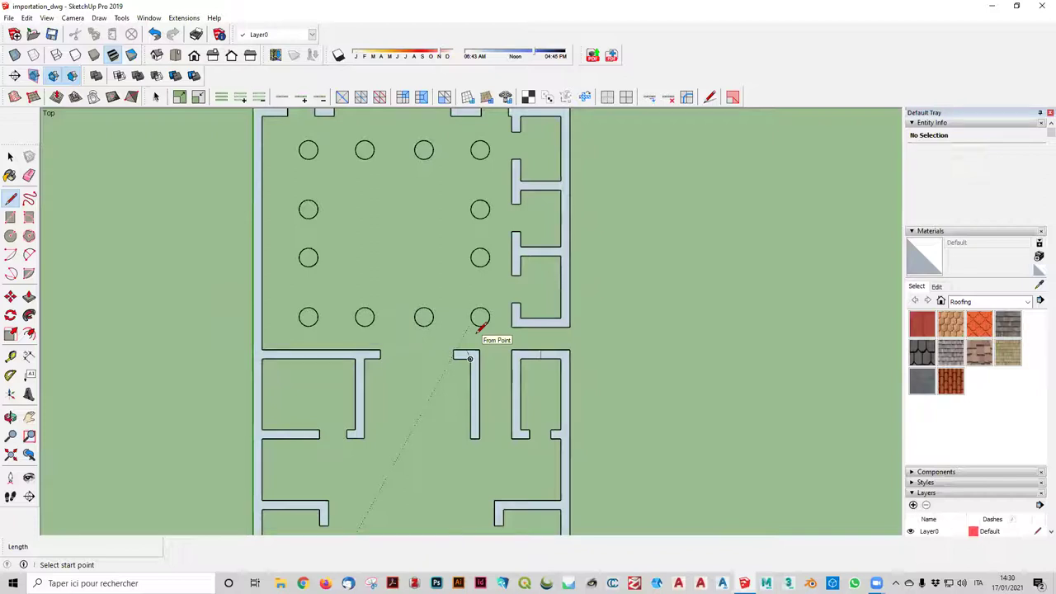
# - Draw four lines around the courtyard, through the top, right, bottom and left circle rows
pyautogui.click(281, 150)
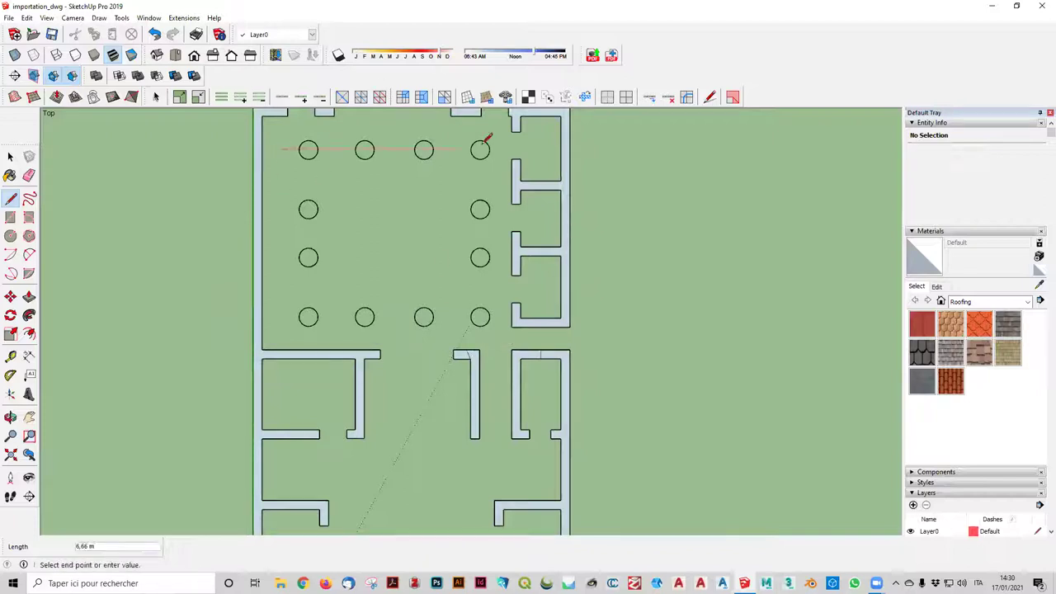
pyautogui.click(505, 148)
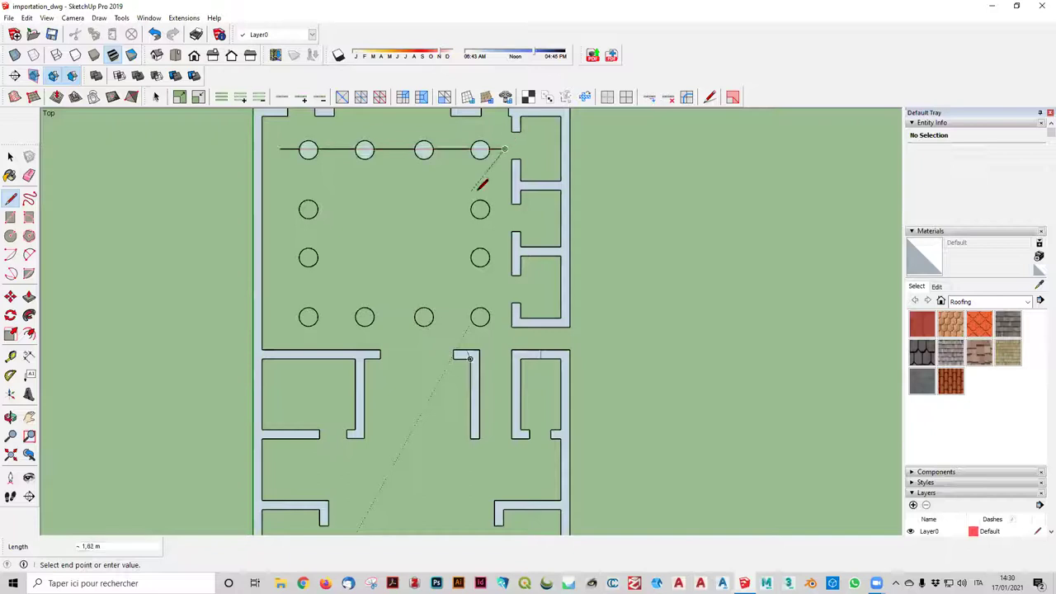
pyautogui.press('Escape')
pyautogui.click(480, 186)
pyautogui.click(482, 317)
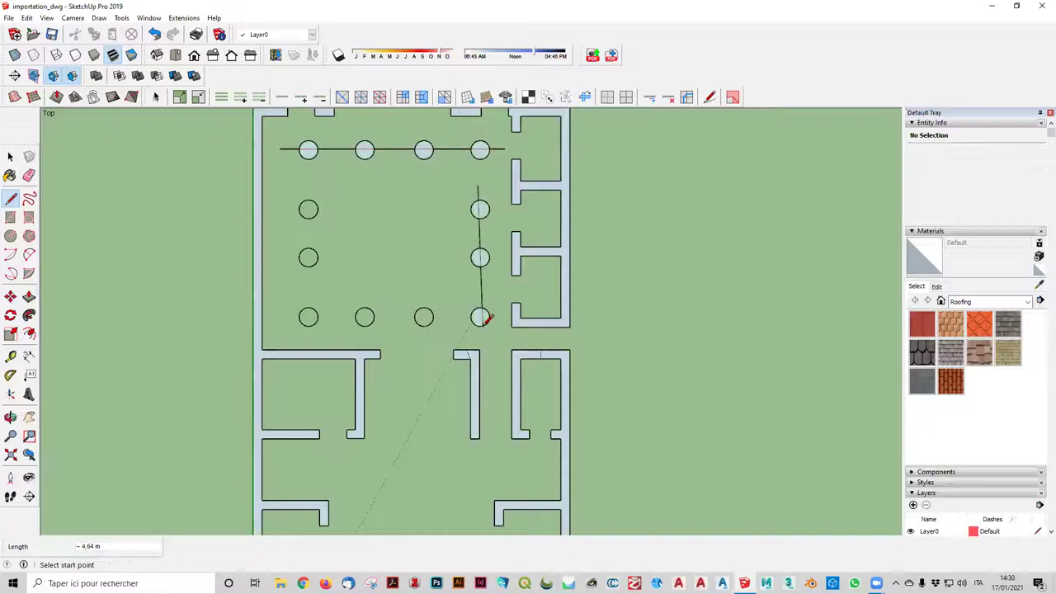
pyautogui.click(480, 316)
pyautogui.click(282, 316)
pyautogui.click(306, 280)
pyautogui.click(309, 187)
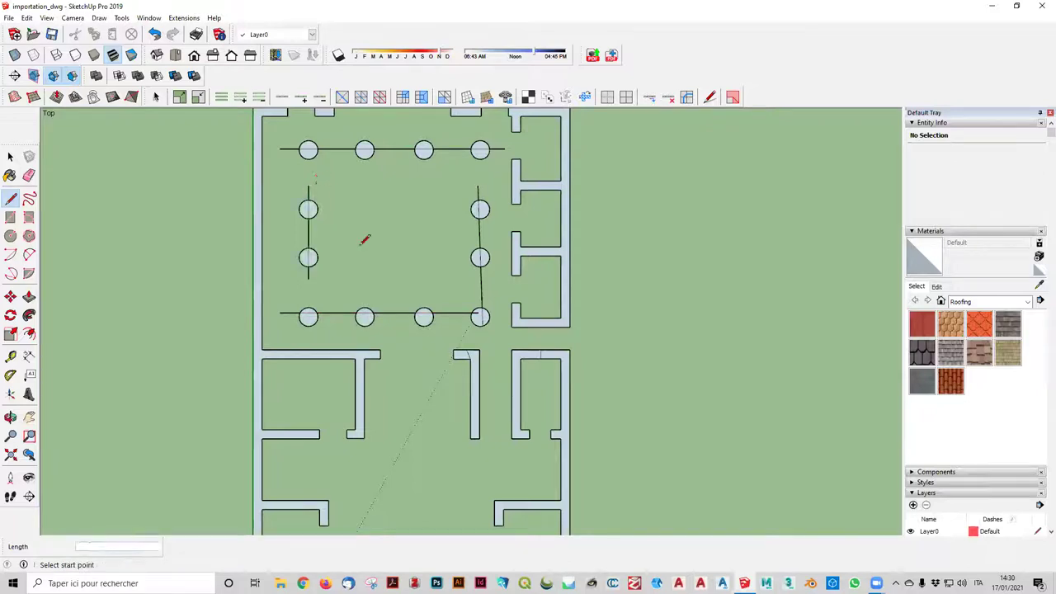
pyautogui.scroll(-1, 364, 237)
pyautogui.scroll(-2, 355, 235)
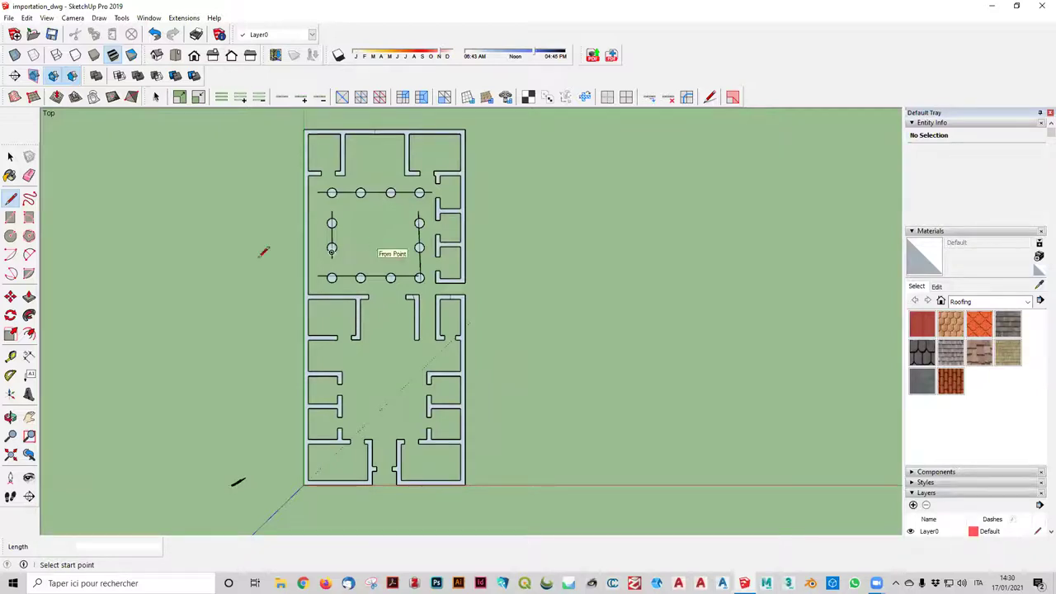
# - Erase the line across the top row of circles, including its end stub
pyautogui.click(29, 175)
pyautogui.scroll(3, 341, 112)
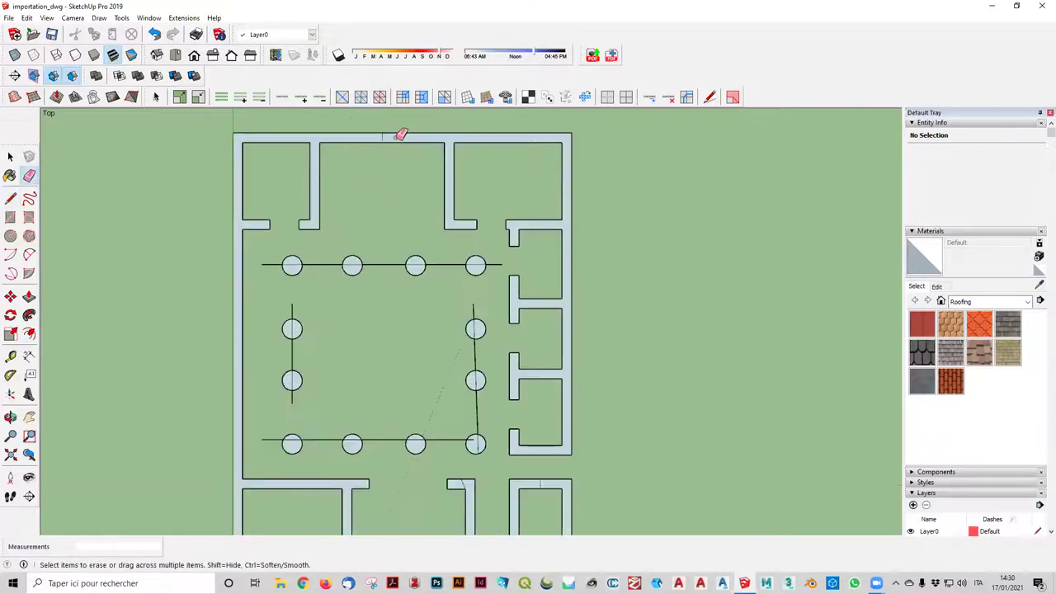
pyautogui.scroll(2, 374, 139)
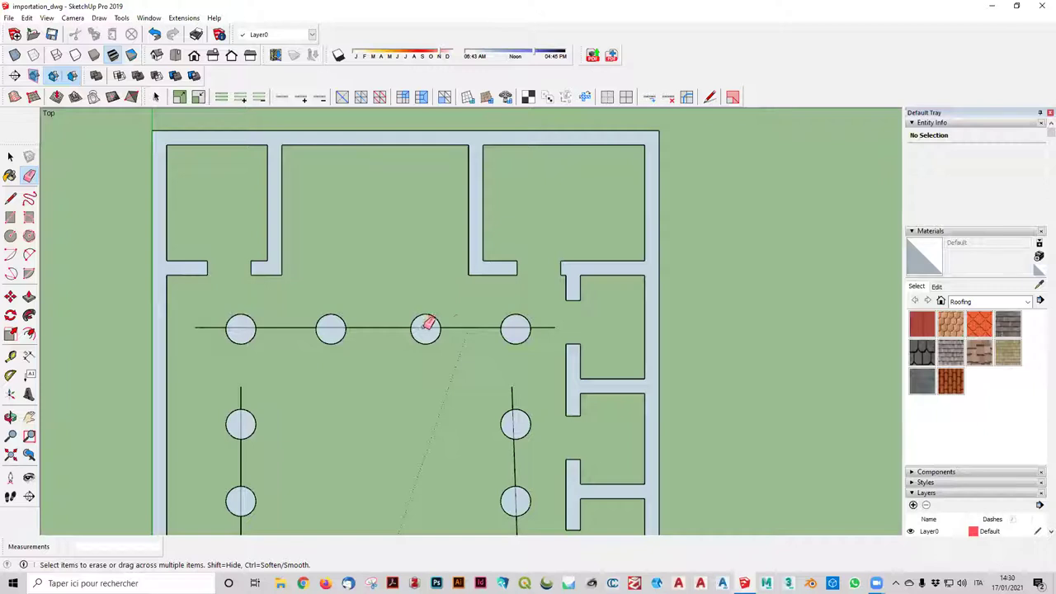
pyautogui.moveTo(493, 329); pyautogui.dragTo(554, 324)
pyautogui.moveTo(555, 323); pyautogui.dragTo(371, 326)
pyautogui.moveTo(216, 327)
pyautogui.mouseDown()
pyautogui.moveTo(335, 329)
pyautogui.moveTo(323, 327)
pyautogui.mouseUp()
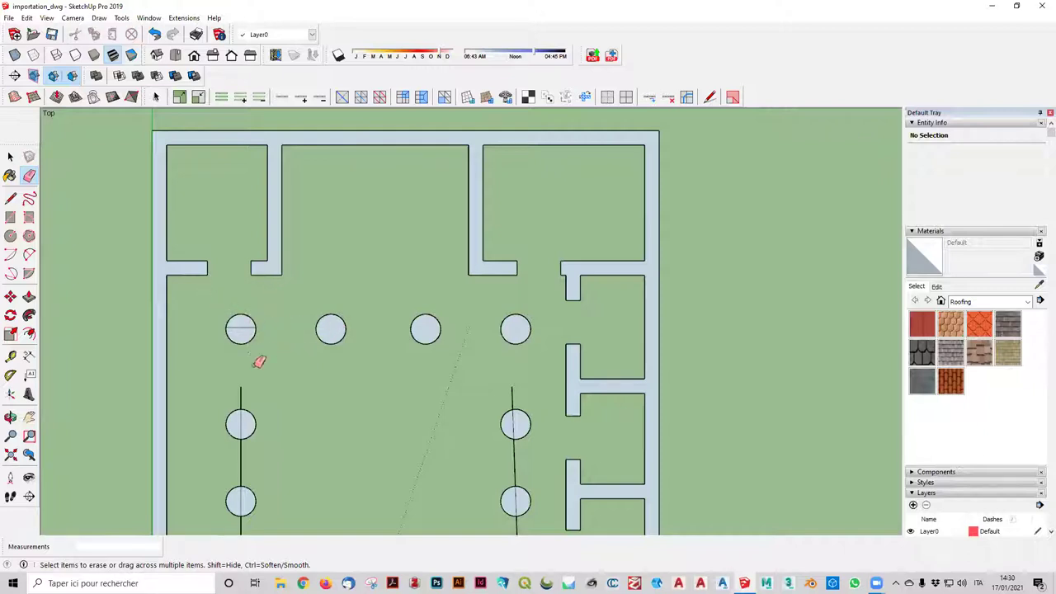
# - Erase the line segments inside the left-hand circles, undoing one wrong erase
pyautogui.scroll(-2, 244, 347)
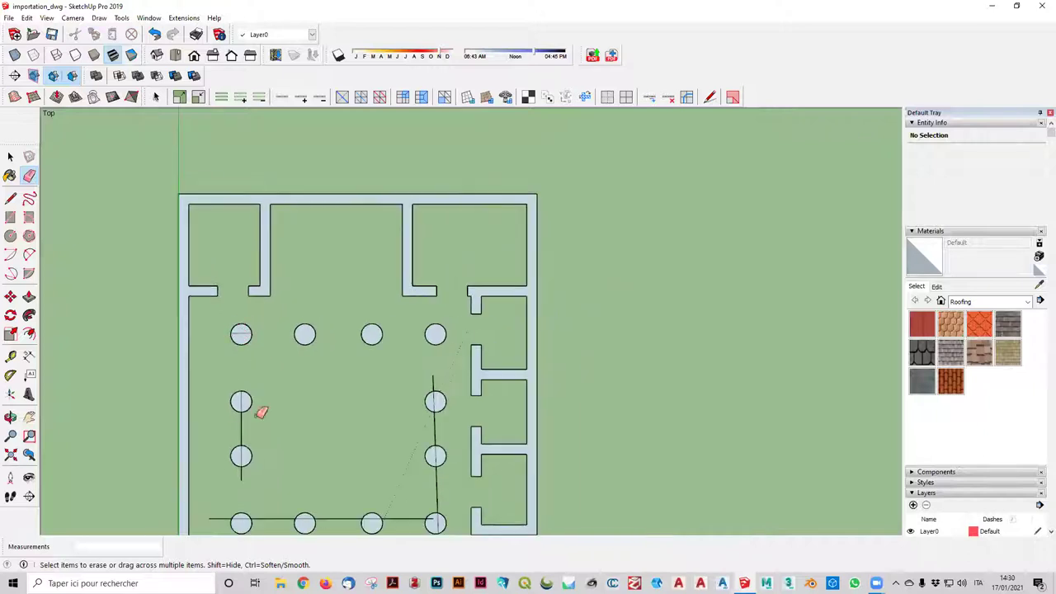
pyautogui.click(243, 336)
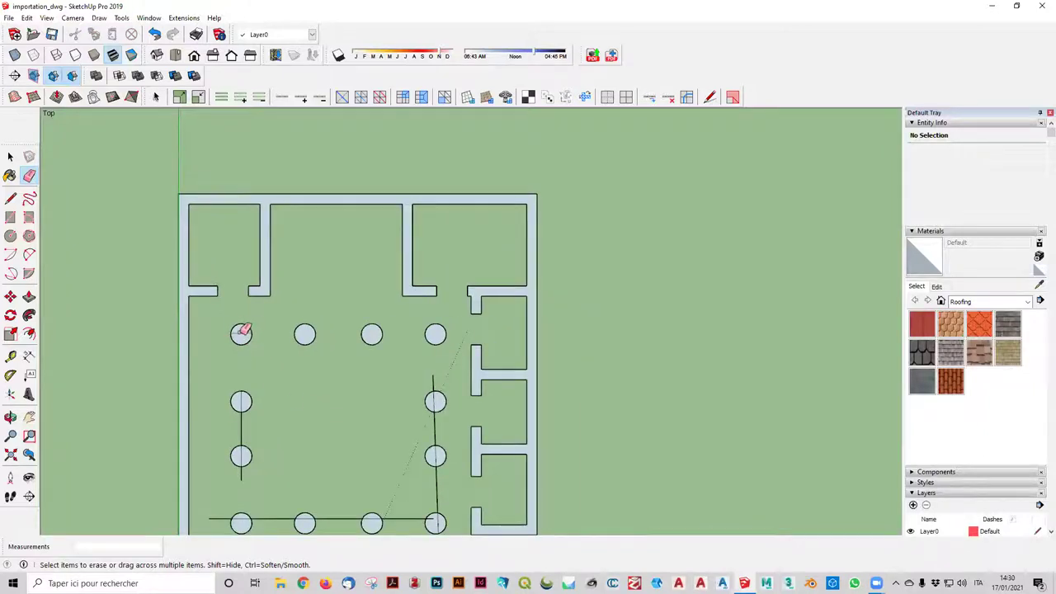
pyautogui.click(241, 436)
pyautogui.hotkey('ctrl', 'z')
pyautogui.scroll(1, 244, 458)
pyautogui.scroll(3, 248, 463)
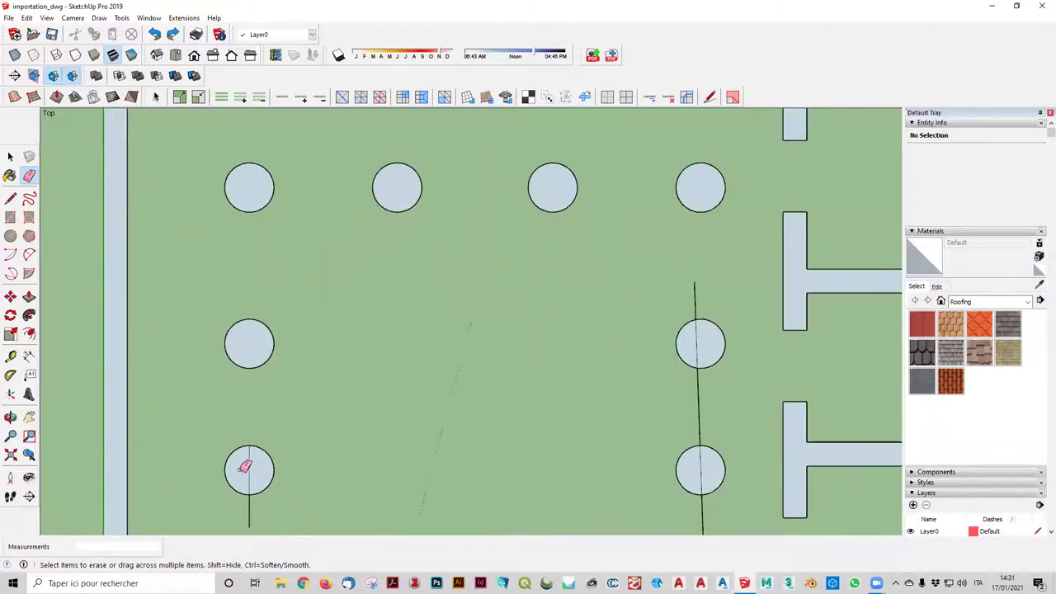
pyautogui.click(250, 472)
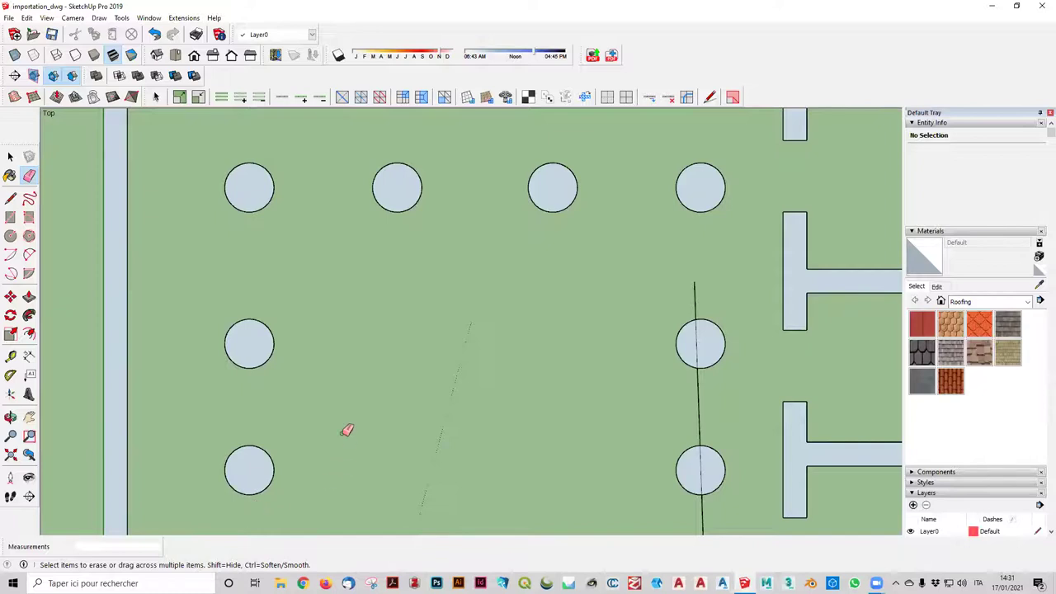
pyautogui.scroll(-3, 347, 396)
pyautogui.scroll(1, 528, 372)
# - Erase the line segments along and between the right-hand circles
pyautogui.click(466, 335)
pyautogui.moveTo(477, 441); pyautogui.dragTo(472, 446)
pyautogui.click(471, 387)
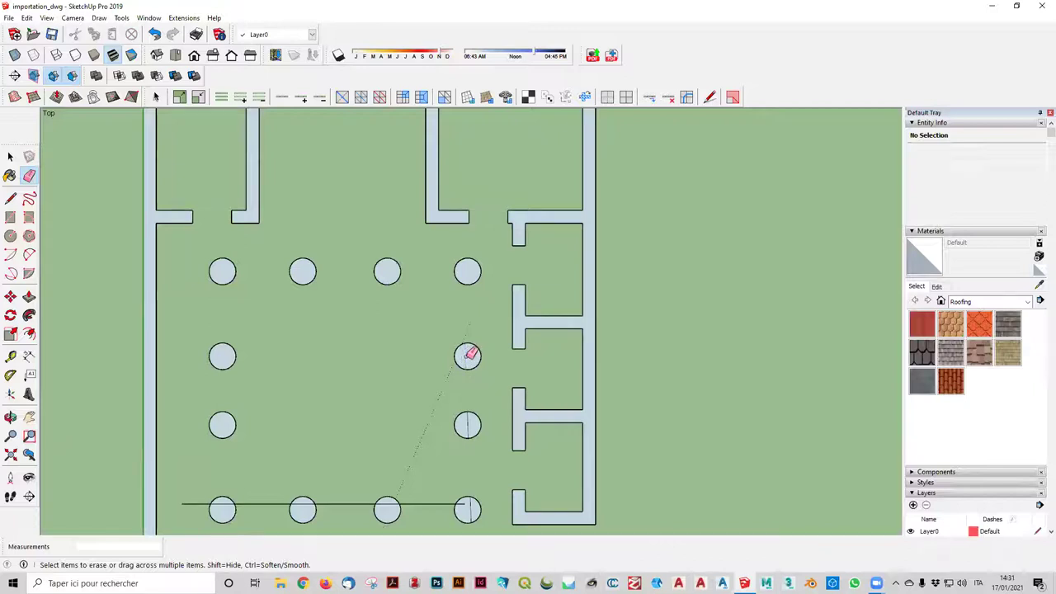
pyautogui.click(467, 425)
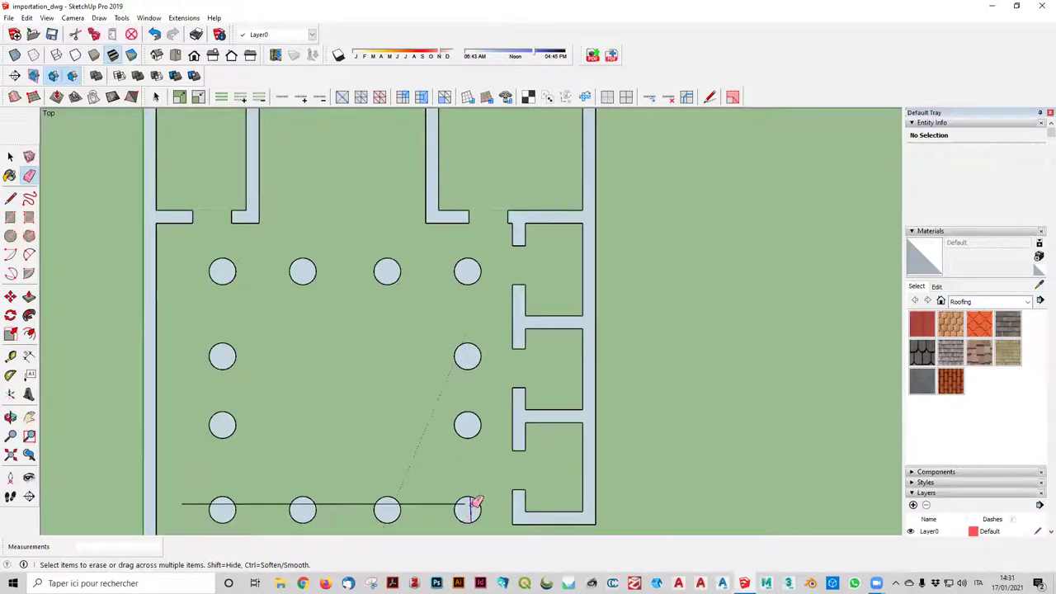
# - Erase the line through the bottom row of circles, from the right end to the left stub
pyautogui.click(436, 504)
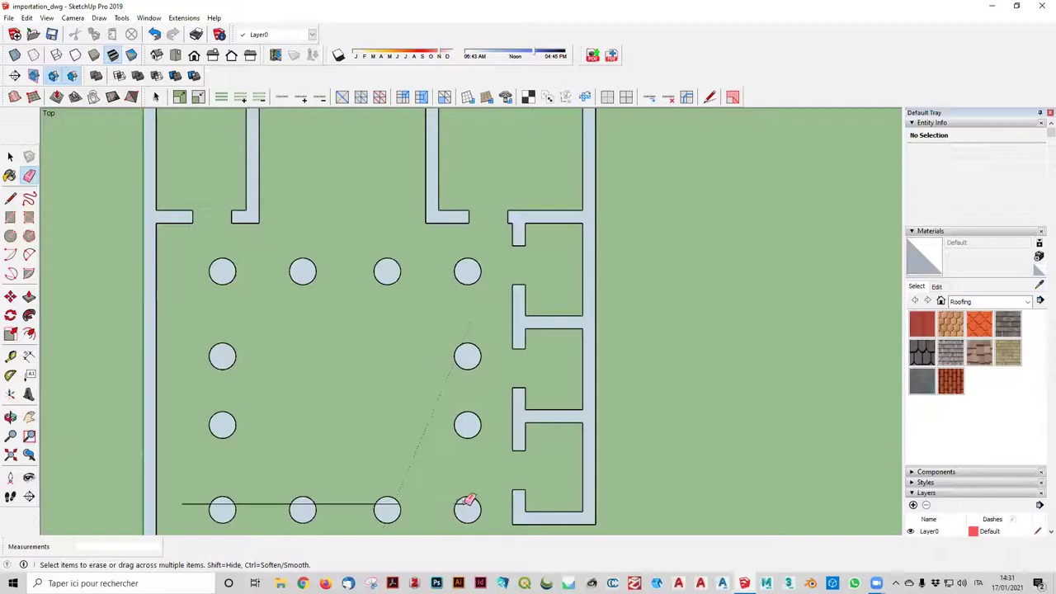
pyautogui.click(387, 505)
pyautogui.click(353, 504)
pyautogui.click(303, 503)
pyautogui.moveTo(264, 503); pyautogui.dragTo(231, 502)
pyautogui.click(193, 502)
pyautogui.scroll(-4, 306, 373)
pyautogui.scroll(-1, 293, 404)
pyautogui.scroll(2, 372, 427)
pyautogui.scroll(3, 358, 373)
pyautogui.scroll(1, 379, 377)
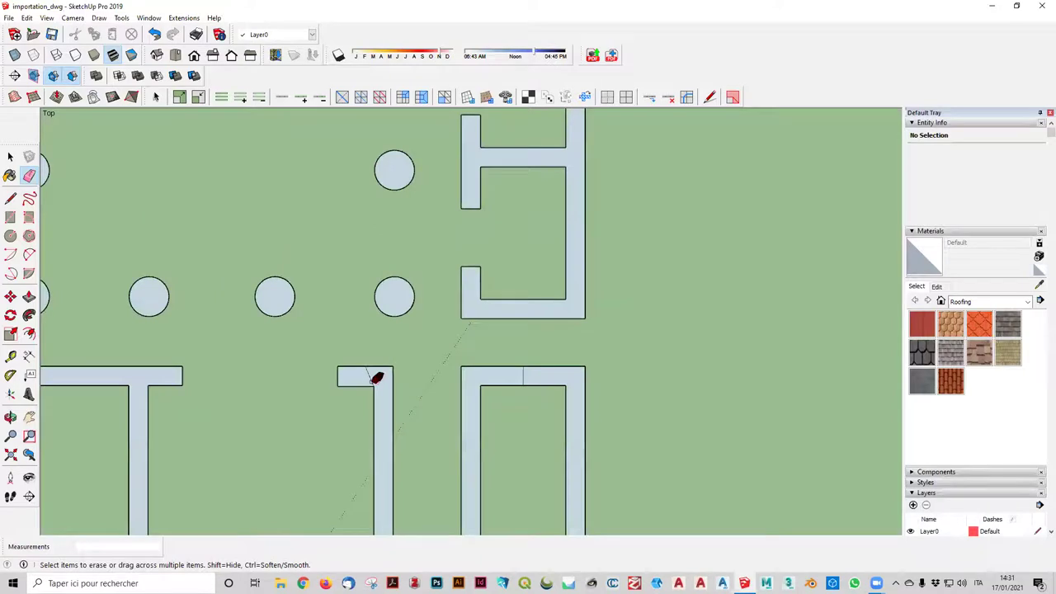
# - Erase the stray edge at the wall end
pyautogui.click(525, 378)
pyautogui.scroll(-2, 462, 382)
pyautogui.scroll(-3, 425, 388)
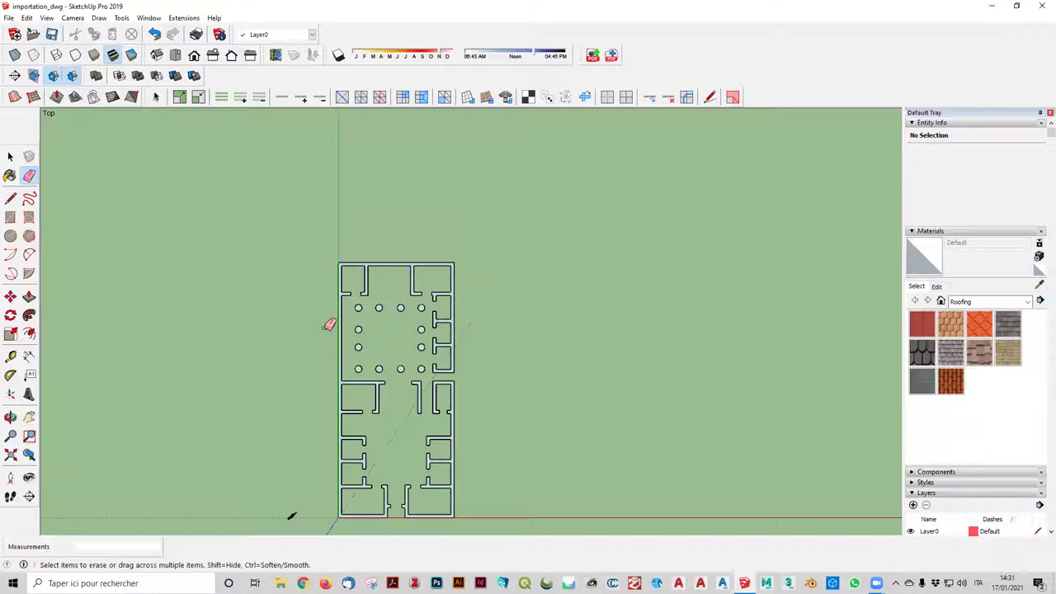
# - Push/Pull the main wall faces up to a height of 4 m
pyautogui.click(28, 297)
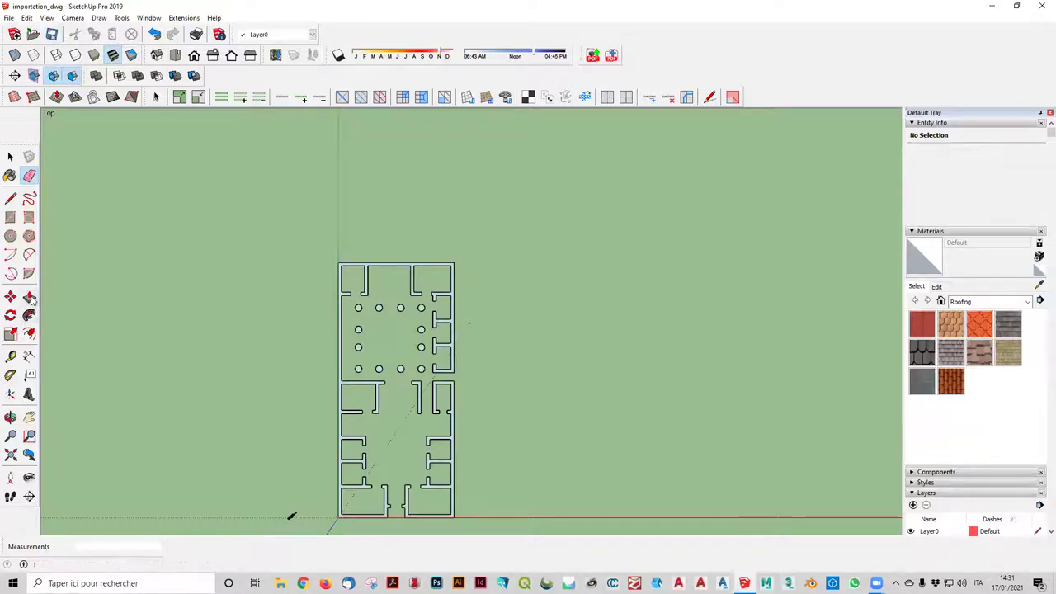
pyautogui.click(359, 288)
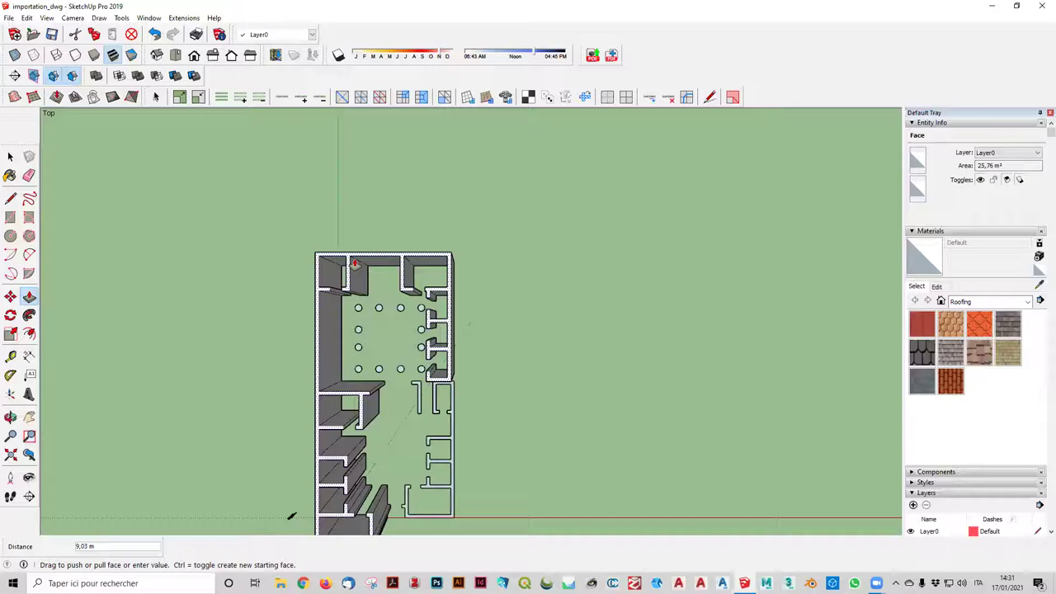
pyautogui.write('4')
pyautogui.press('Return')
pyautogui.moveTo(288, 515)
pyautogui.mouseDown(button='middle')
pyautogui.moveTo(238, 488)
pyautogui.moveTo(207, 431)
pyautogui.moveTo(96, 437)
pyautogui.mouseUp(button='middle')
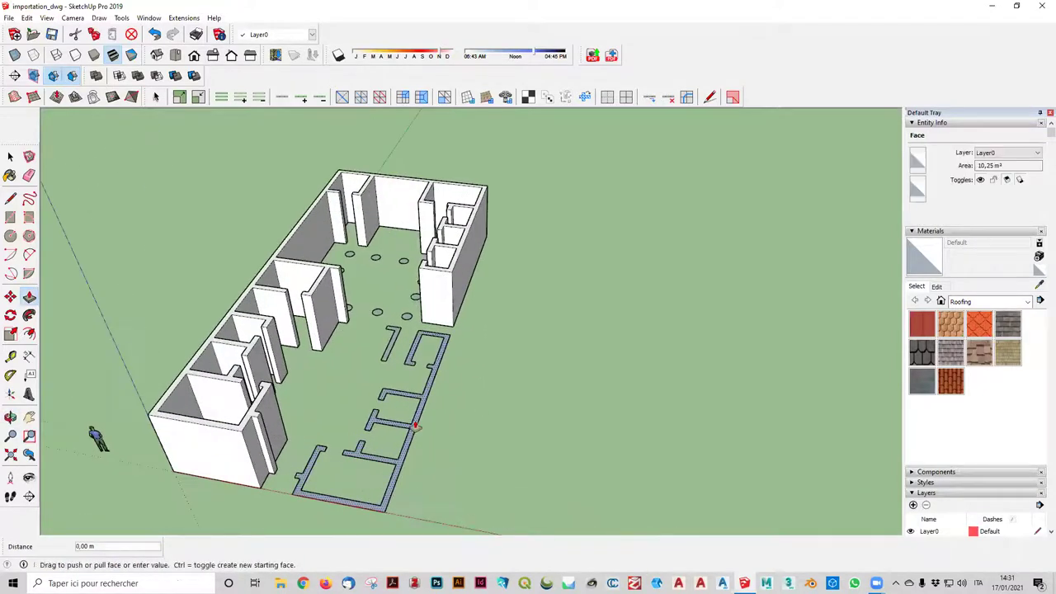
# - Raise the interior wall and the small L-shaped wall to the same 4 m height
pyautogui.doubleClick(416, 427)
pyautogui.moveTo(415, 427)
pyautogui.mouseDown(button='middle')
pyautogui.moveTo(443, 401)
pyautogui.moveTo(393, 348)
pyautogui.mouseUp(button='middle')
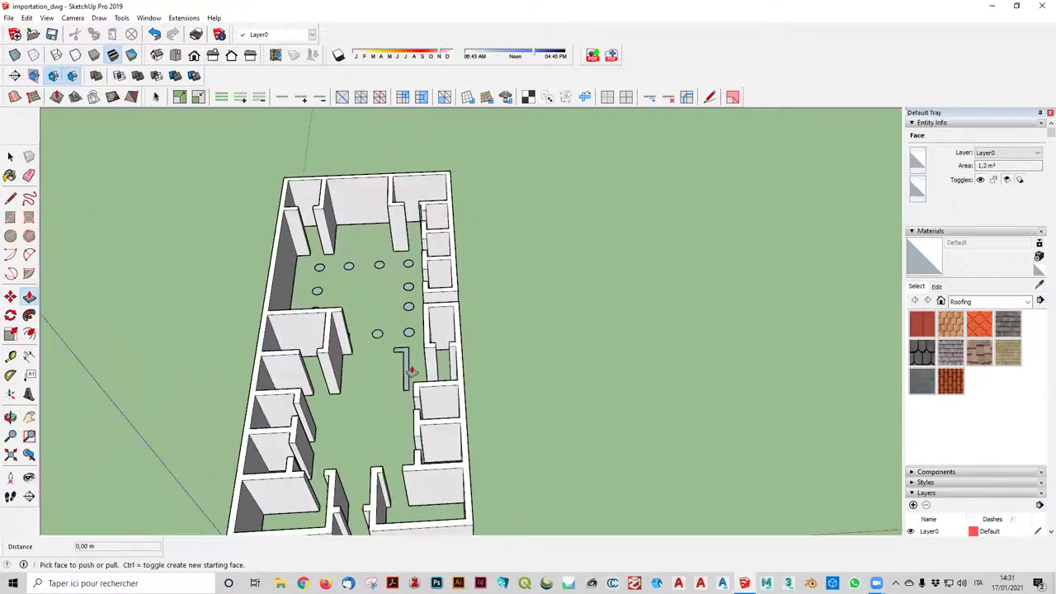
pyautogui.doubleClick(405, 376)
pyautogui.scroll(2, 376, 343)
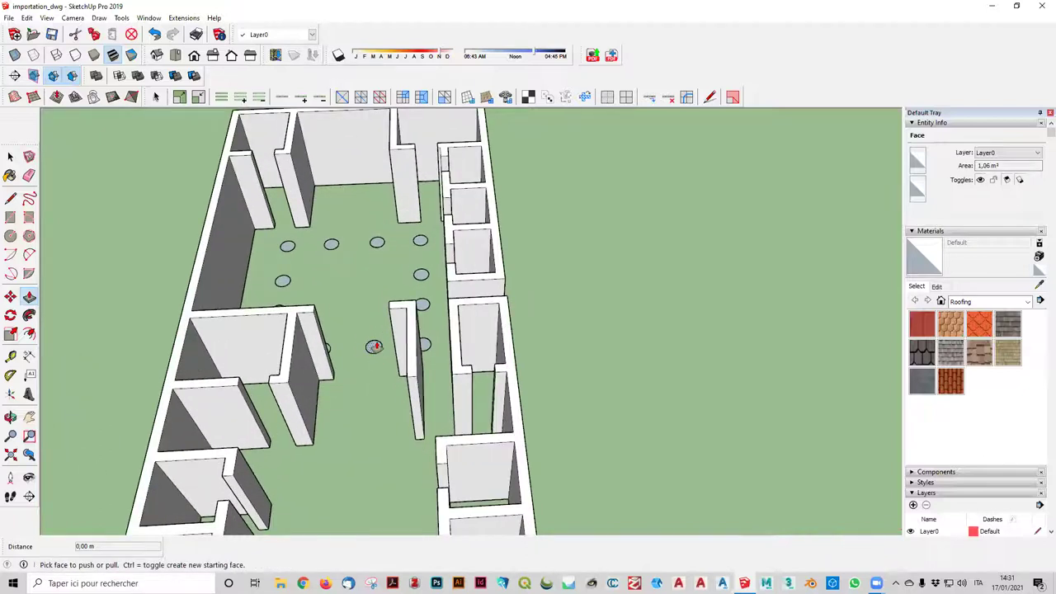
# - Repeat the extrusion on the top-row circles to make full-height columns
pyautogui.click(421, 241)
pyautogui.doubleClick(421, 241)
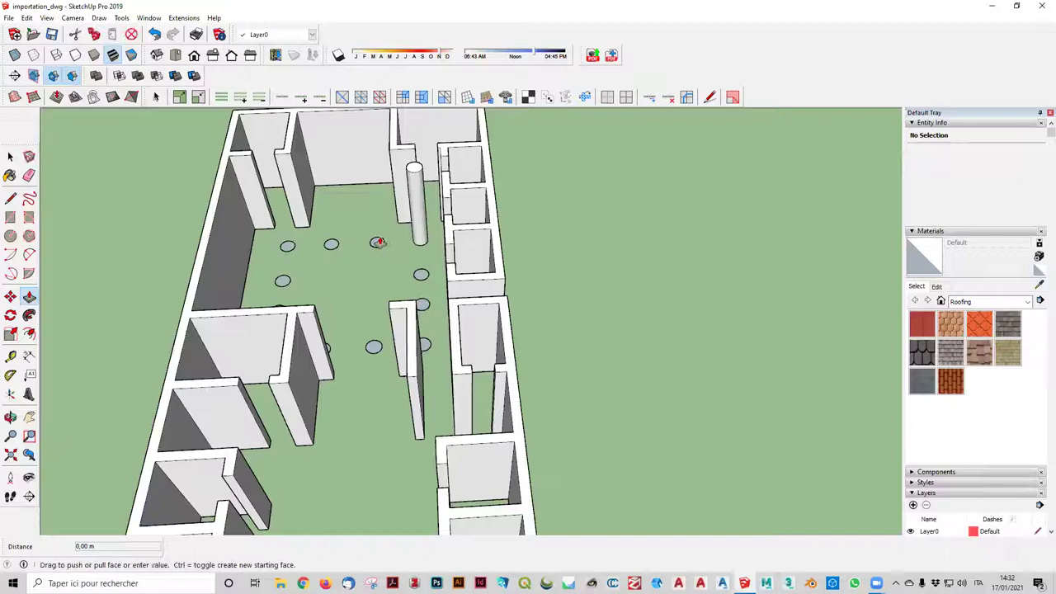
pyautogui.doubleClick(377, 241)
pyautogui.doubleClick(331, 244)
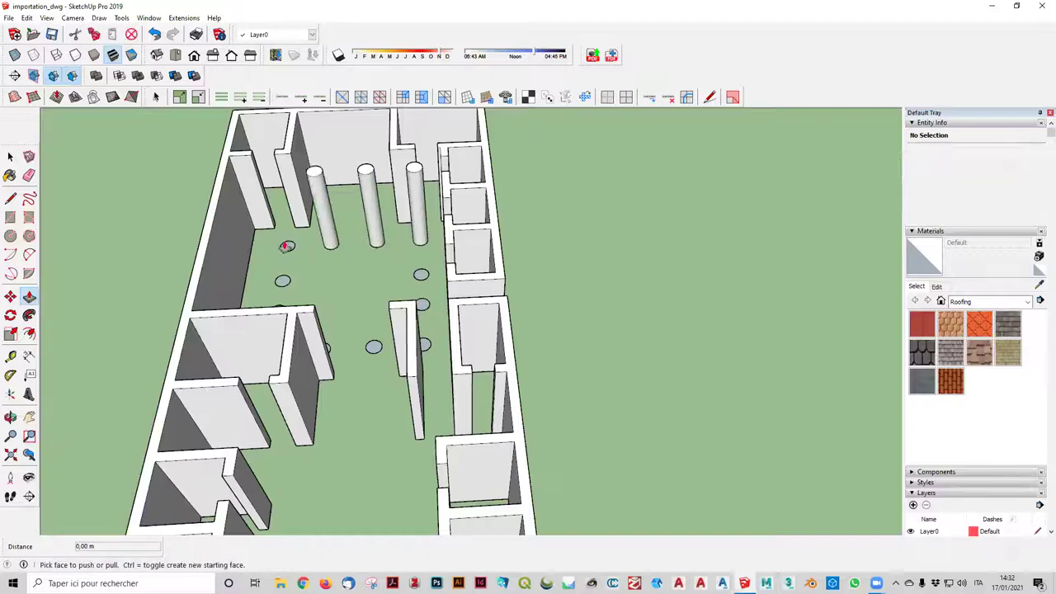
pyautogui.doubleClick(289, 246)
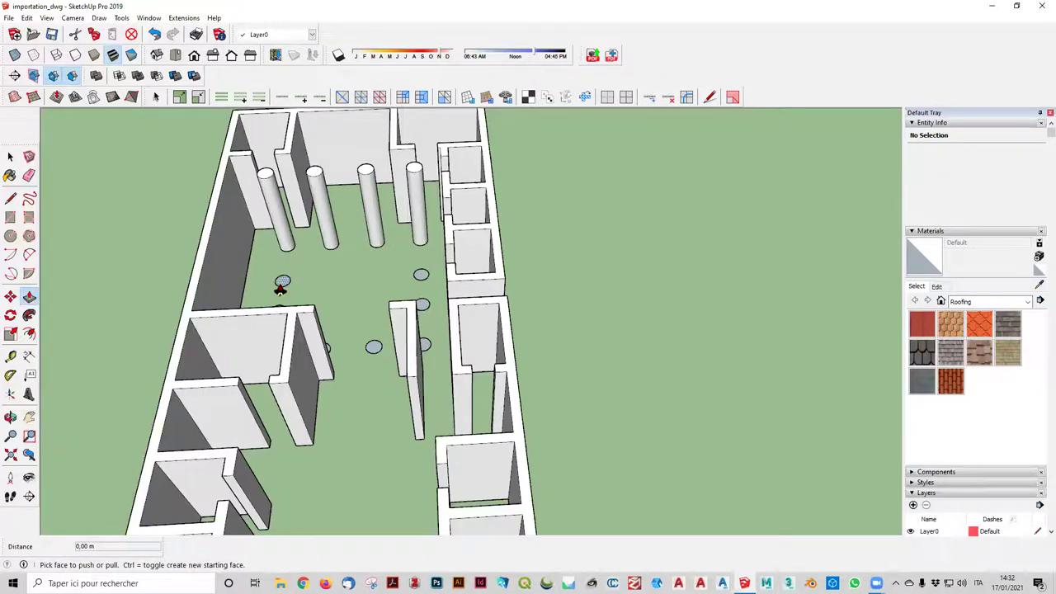
pyautogui.doubleClick(282, 280)
pyautogui.scroll(-1, 283, 282)
pyautogui.scroll(-2, 283, 281)
# - Raise the remaining courtyard circles into full-height columns
pyautogui.moveTo(189, 366); pyautogui.dragTo(118, 297, button='middle')
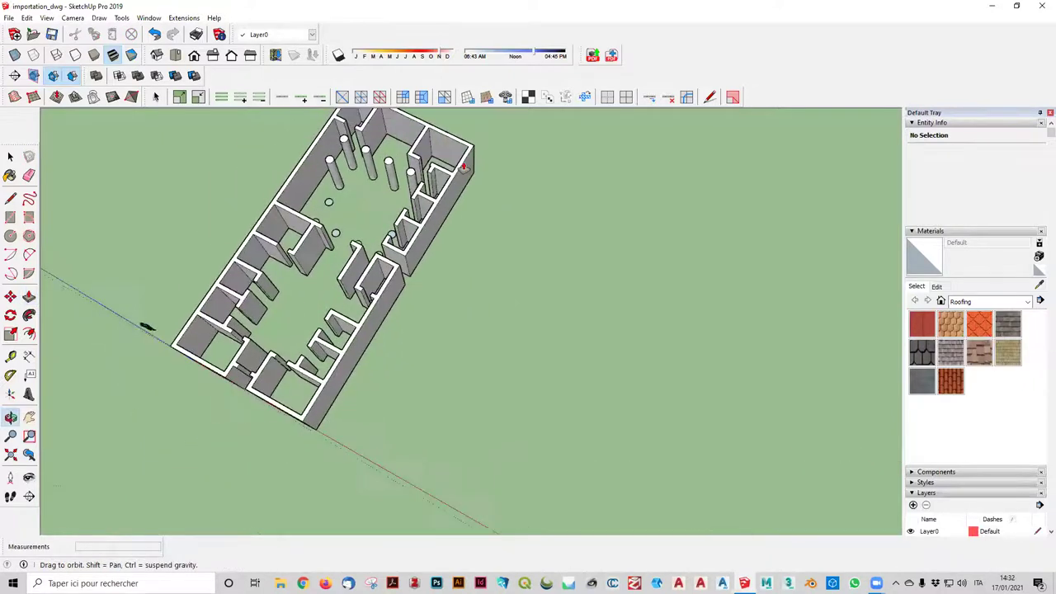
pyautogui.scroll(5, 369, 262)
pyautogui.scroll(3, 368, 263)
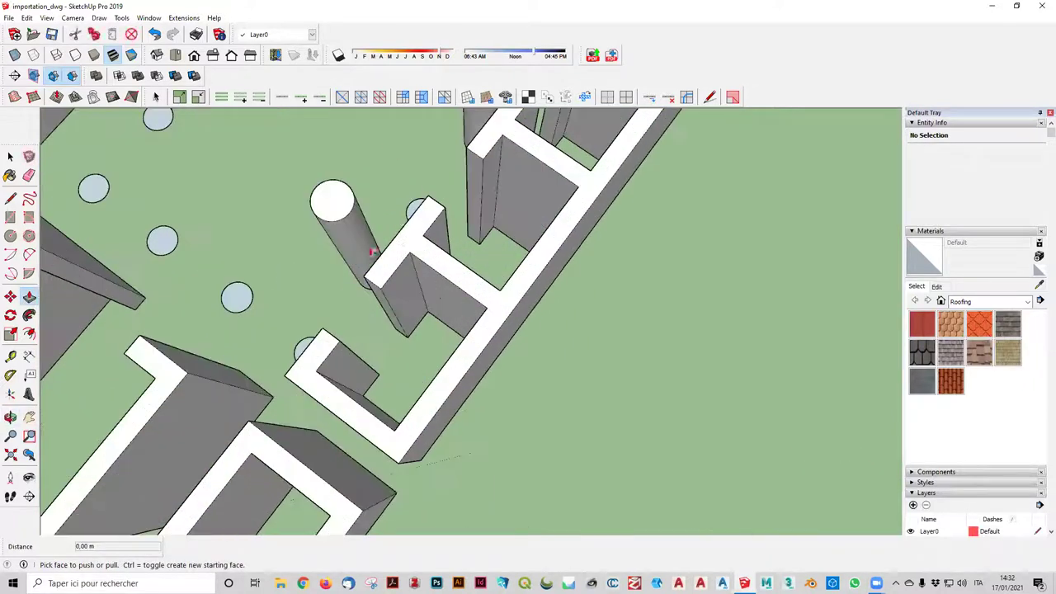
pyautogui.doubleClick(410, 212)
pyautogui.doubleClick(303, 350)
pyautogui.doubleClick(237, 300)
pyautogui.scroll(-3, 211, 210)
pyautogui.moveTo(212, 193); pyautogui.dragTo(294, 172, button='middle')
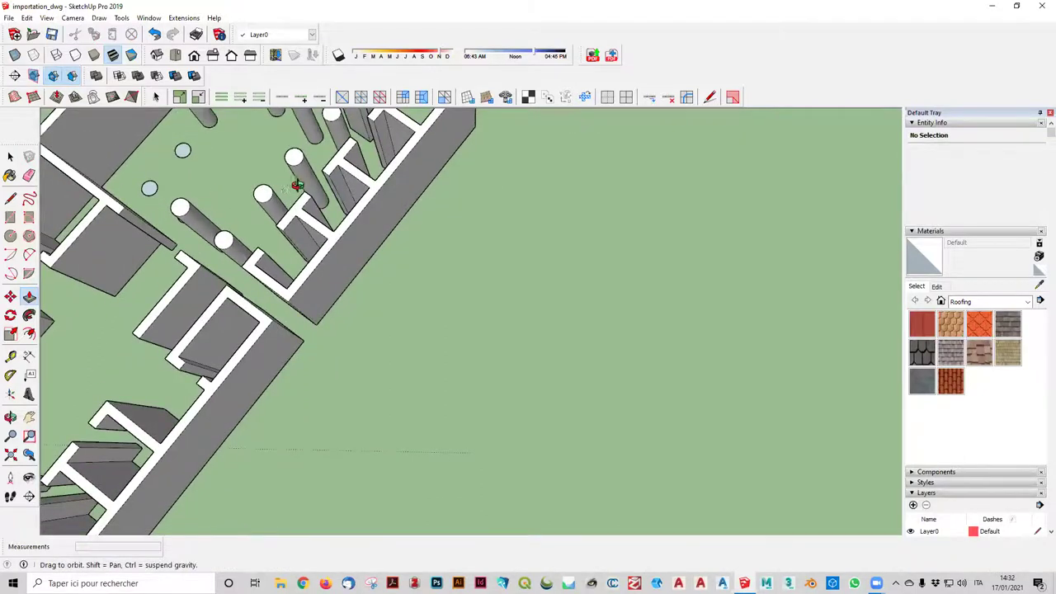
pyautogui.scroll(3, 124, 273)
pyautogui.scroll(2, 104, 337)
pyautogui.scroll(2, 103, 337)
pyautogui.doubleClick(105, 296)
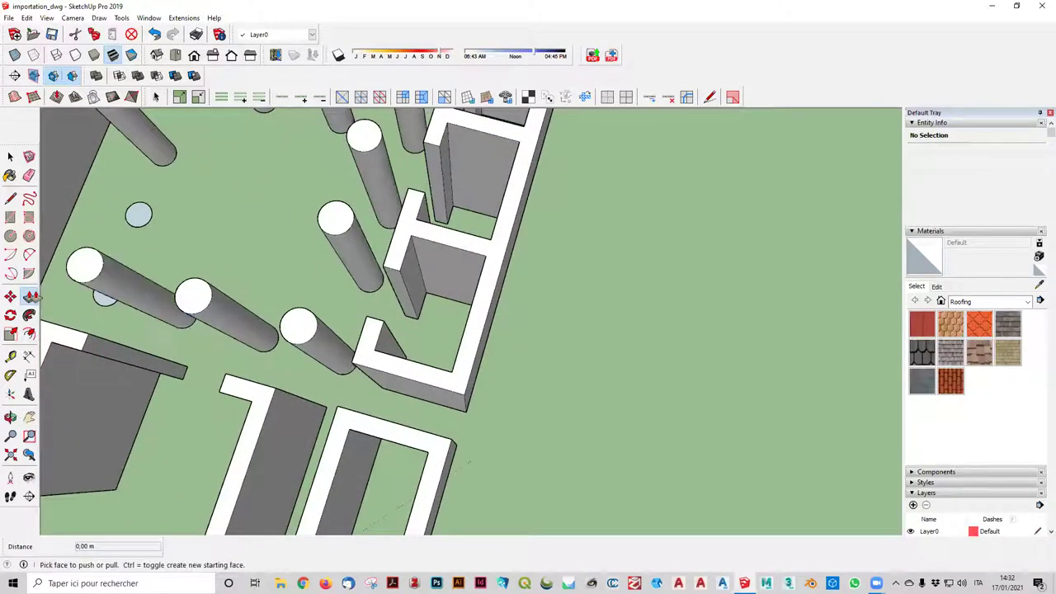
pyautogui.doubleClick(137, 212)
# - Orbit around and above the building to review the extruded walls and columns
pyautogui.moveTo(623, 229); pyautogui.dragTo(648, 227, button='middle')
pyautogui.scroll(-5, 648, 227)
pyautogui.moveTo(620, 309)
pyautogui.mouseDown(button='middle')
pyautogui.moveTo(699, 187)
pyautogui.moveTo(611, 349)
pyautogui.moveTo(607, 292)
pyautogui.moveTo(326, 379)
pyautogui.mouseUp(button='middle')
pyautogui.scroll(3, 606, 292)
pyautogui.click(336, 392)
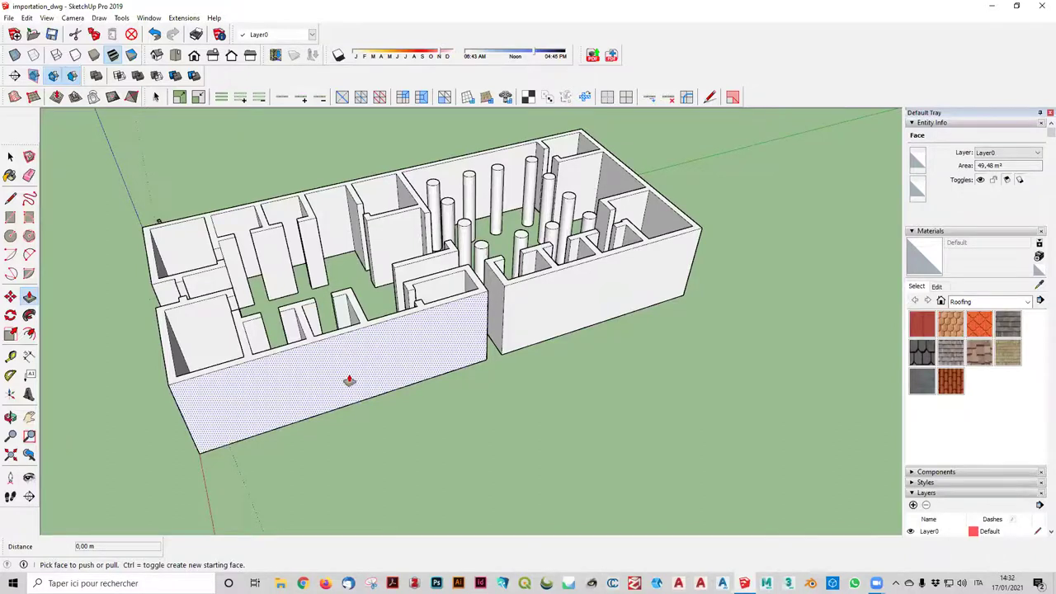
pyautogui.scroll(-4, 349, 380)
pyautogui.moveTo(336, 401); pyautogui.dragTo(571, 415, button='middle')
pyautogui.scroll(2, 559, 416)
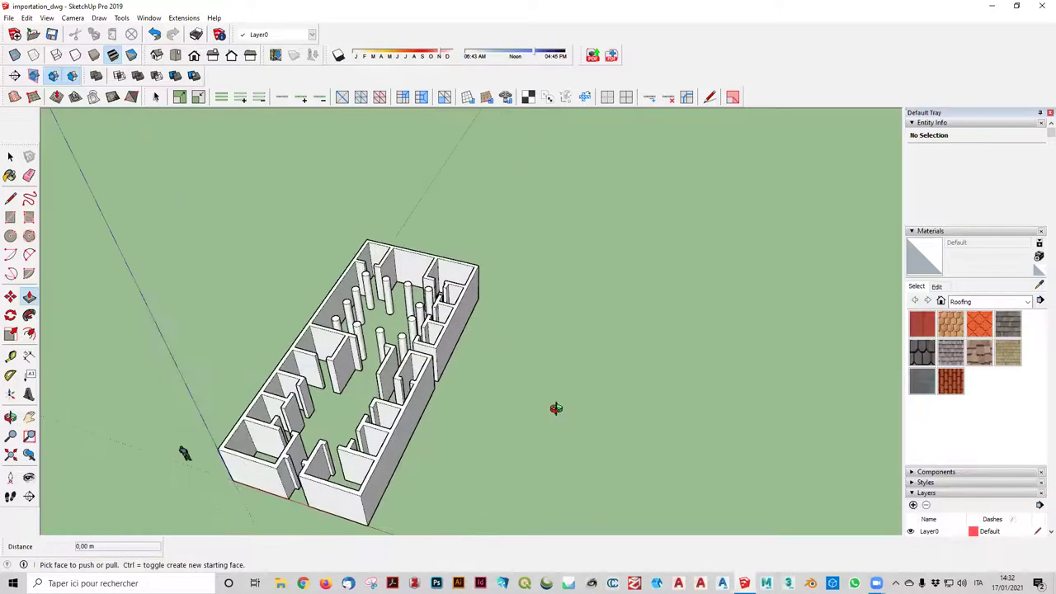
pyautogui.scroll(-2, 552, 411)
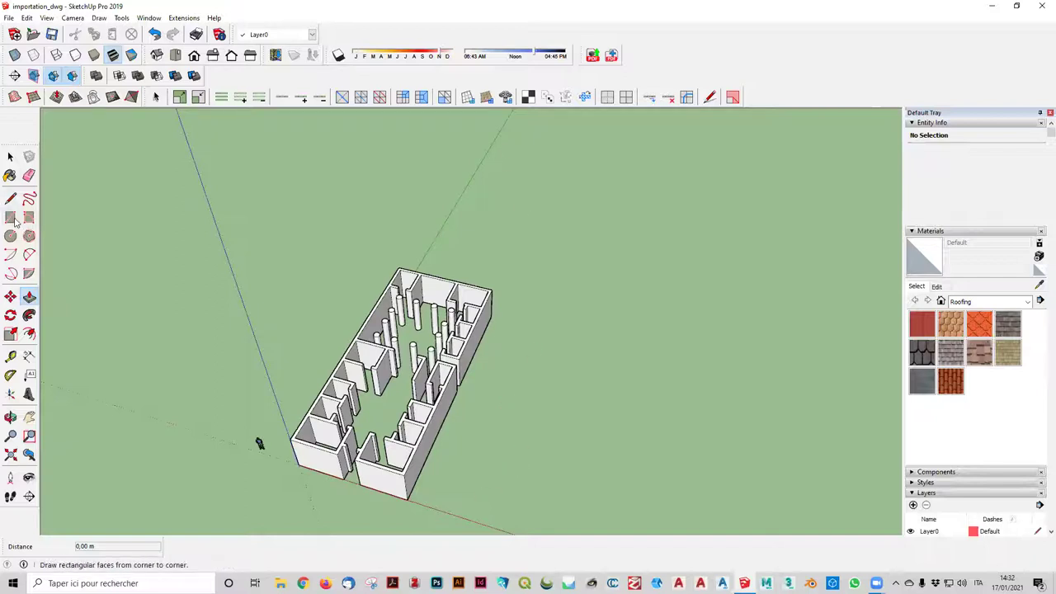
# - In top view, draw a 10,49 × 23,09 rectangle right of the plan, redoing a misoriented first attempt
pyautogui.moveTo(585, 255); pyautogui.dragTo(666, 314, button='middle')
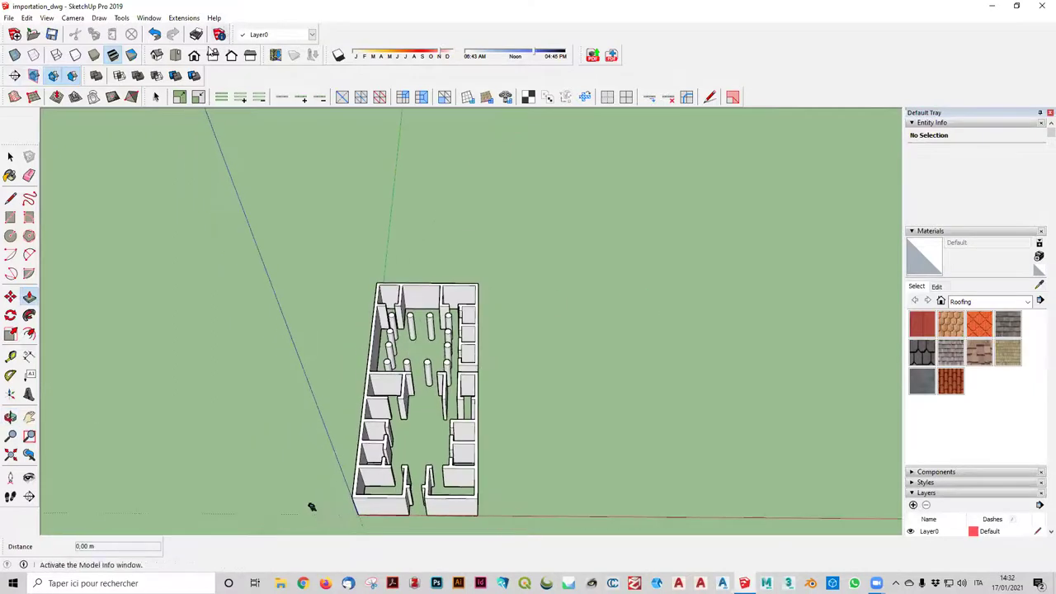
pyautogui.click(175, 55)
pyautogui.click(29, 296)
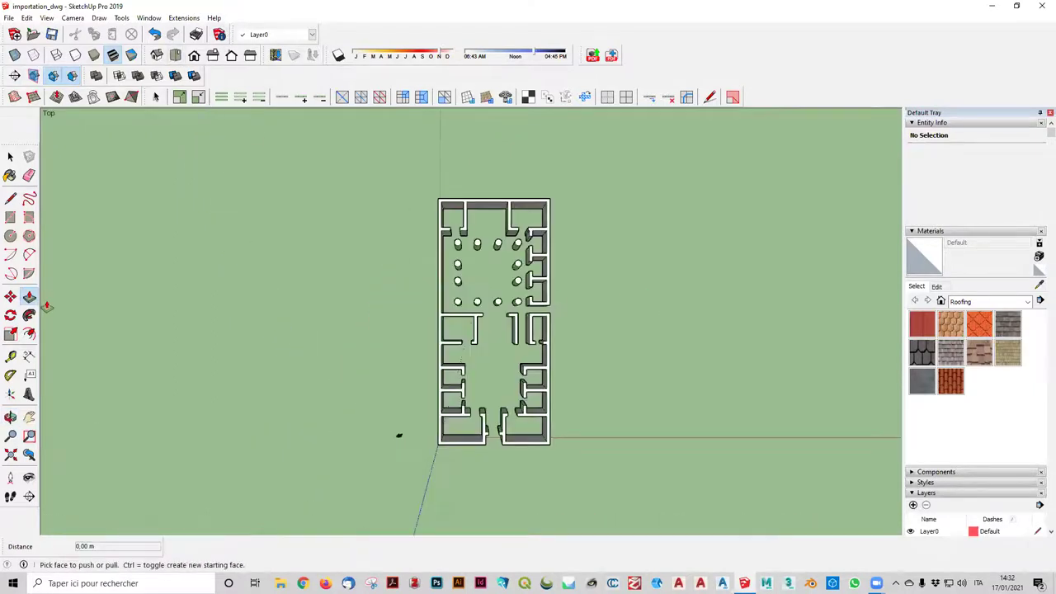
pyautogui.click(13, 216)
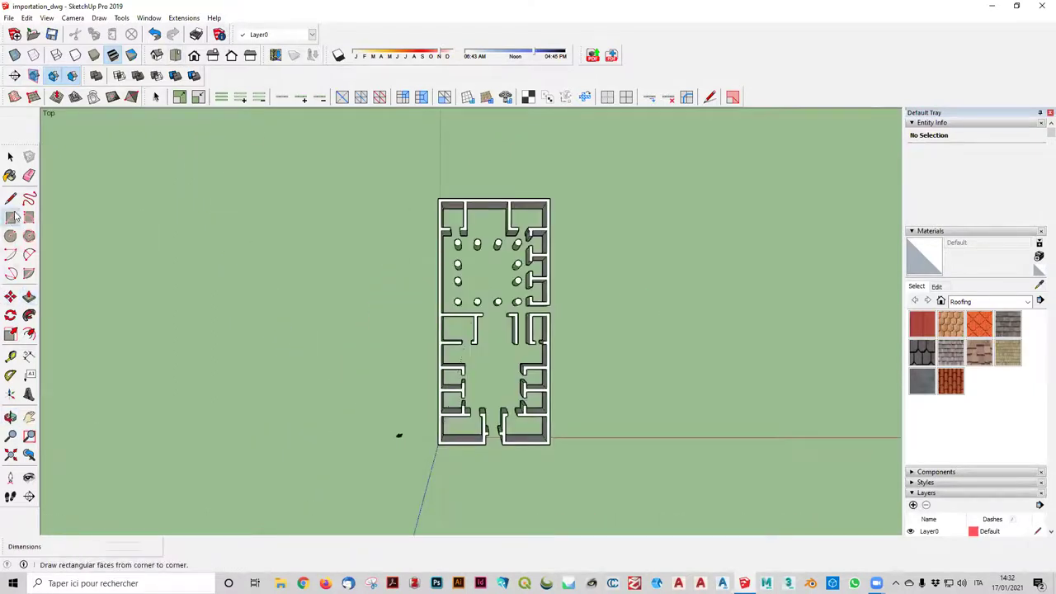
pyautogui.click(617, 206)
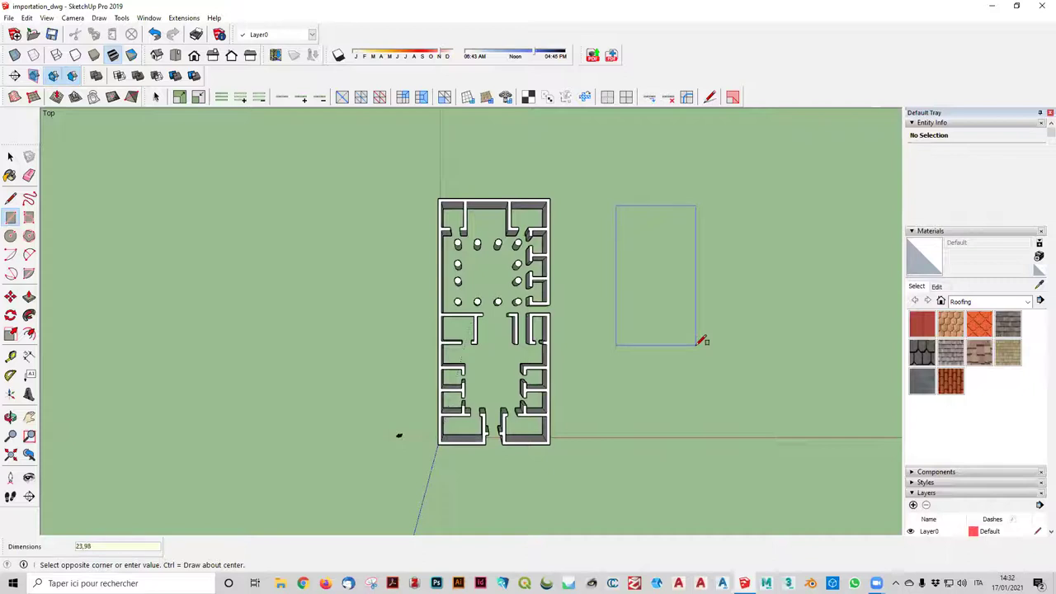
pyautogui.write(';10,49')
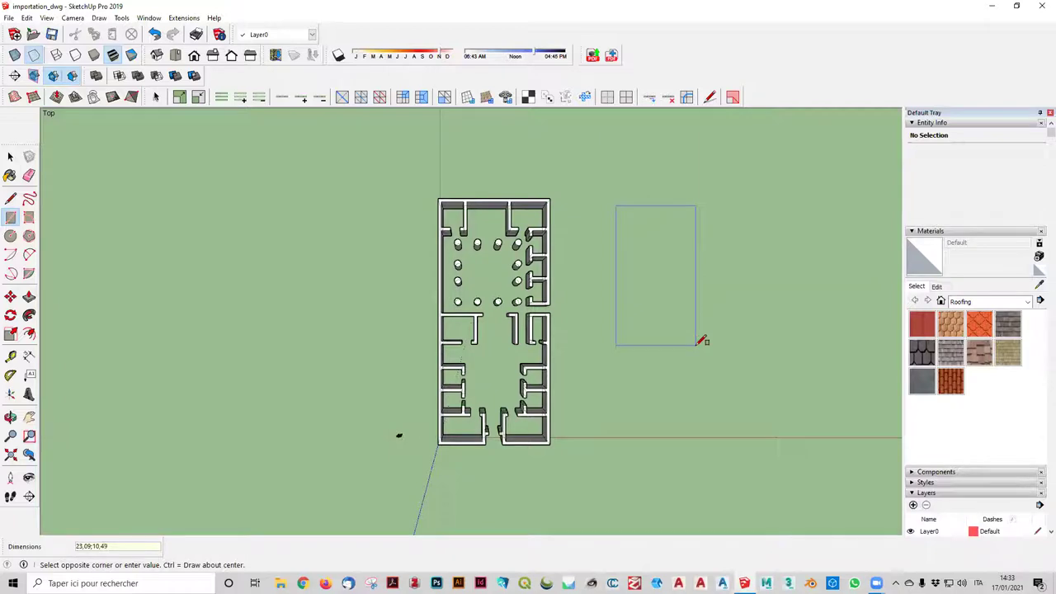
pyautogui.press('Return')
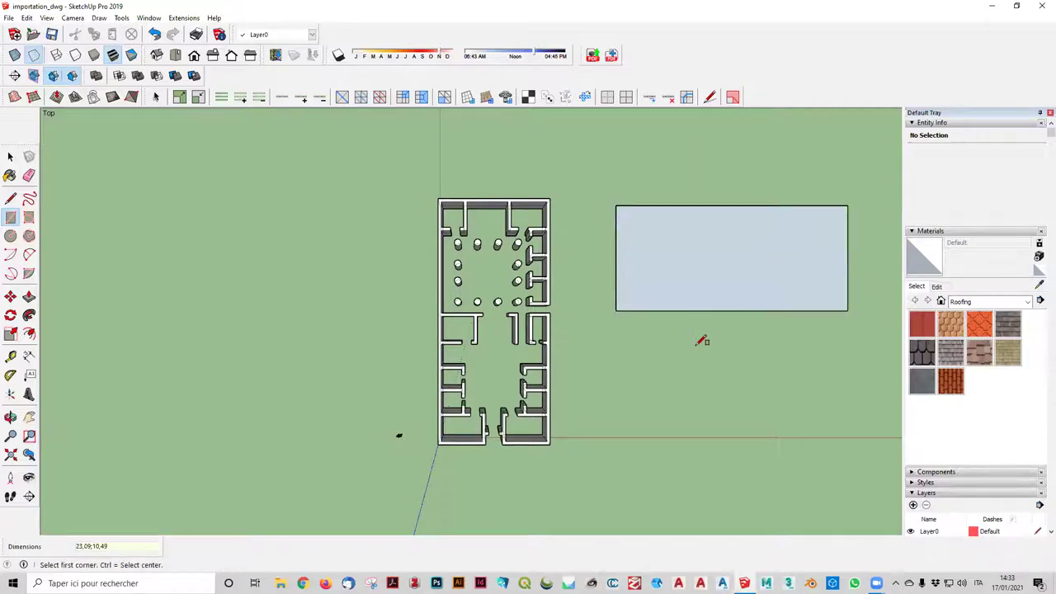
pyautogui.hotkey('ctrl', 'z')
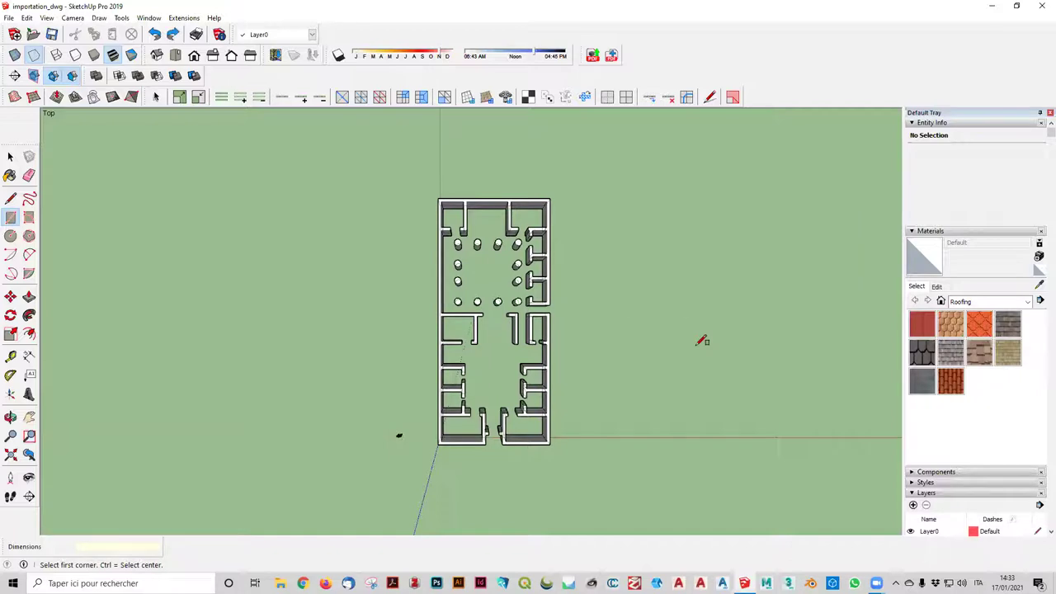
pyautogui.click(593, 202)
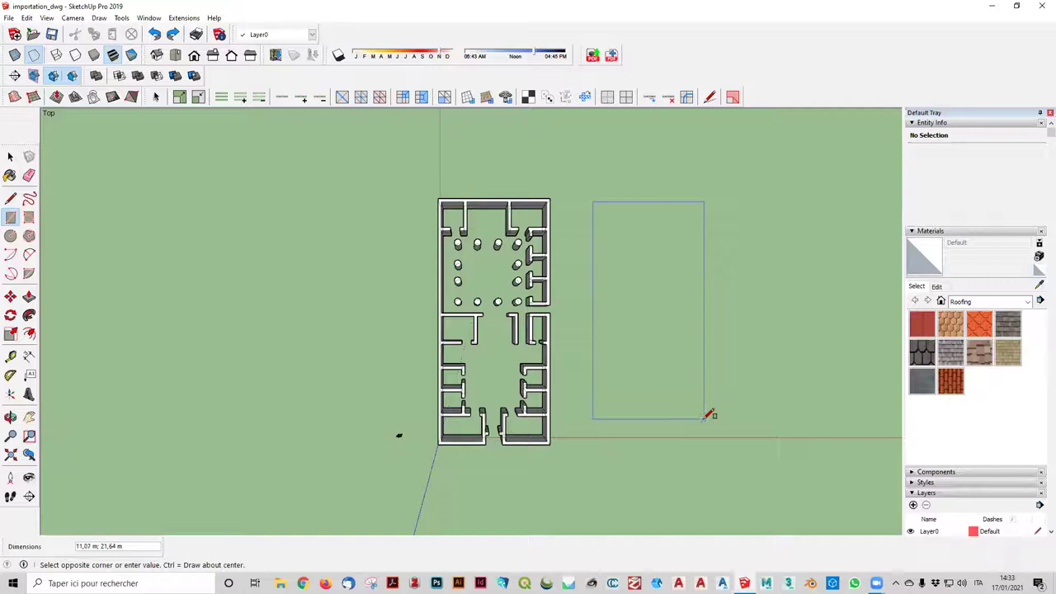
pyautogui.write('0,49;23,09')
pyautogui.press('Return')
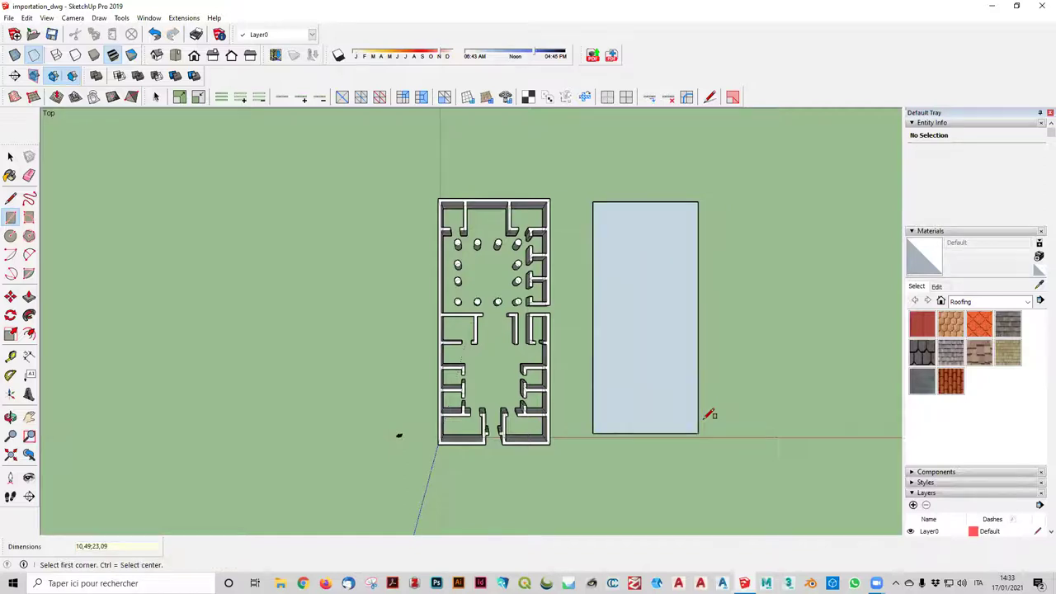
pyautogui.moveTo(703, 419)
pyautogui.mouseDown(button='middle')
pyautogui.moveTo(627, 279)
pyautogui.moveTo(571, 337)
pyautogui.moveTo(632, 332)
pyautogui.moveTo(620, 358)
pyautogui.mouseUp(button='middle')
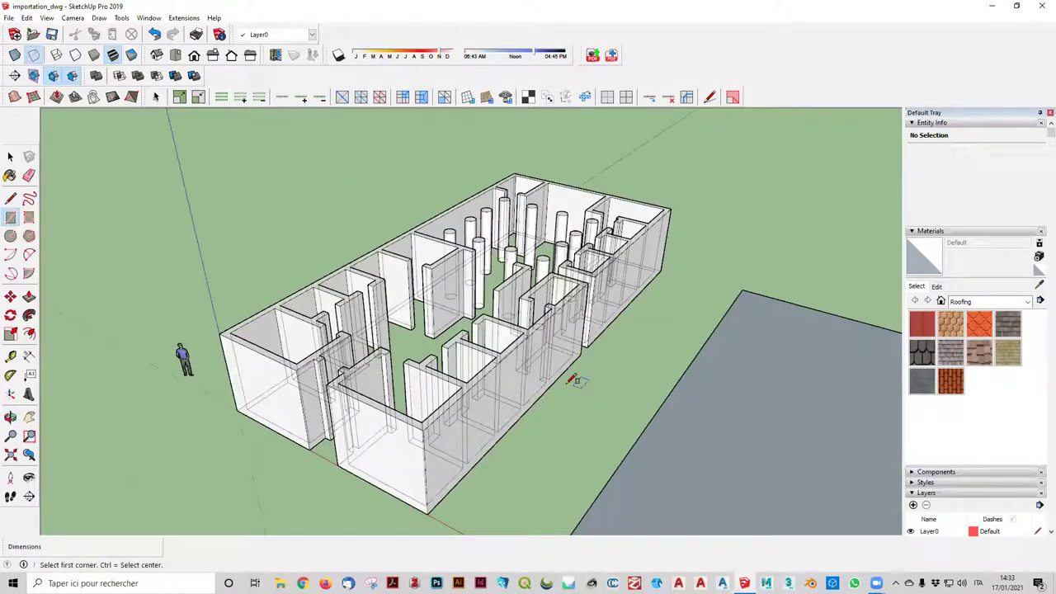
pyautogui.click(46, 18)
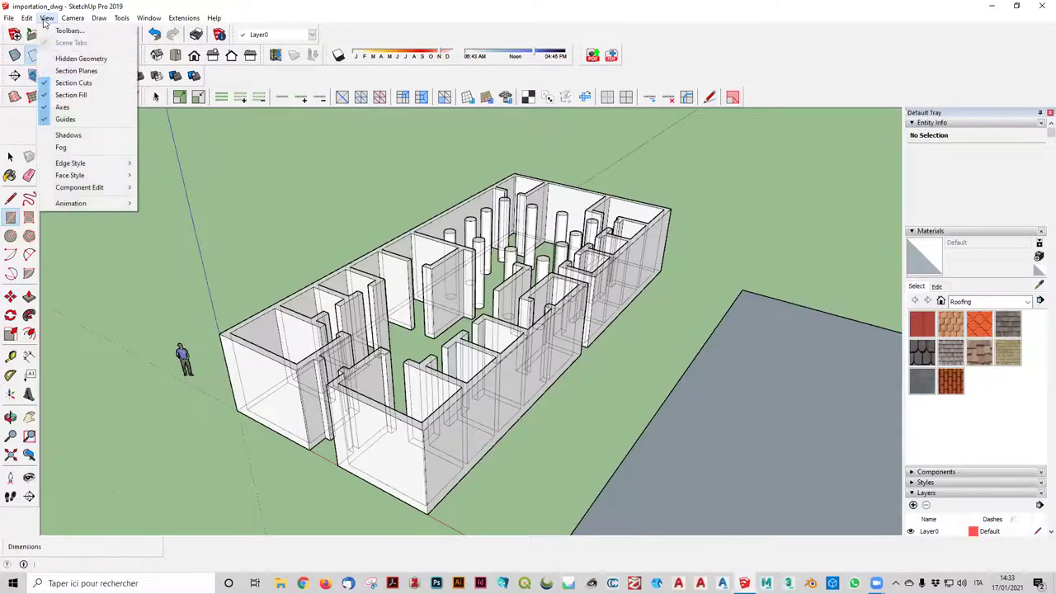
pyautogui.moveTo(70, 175)
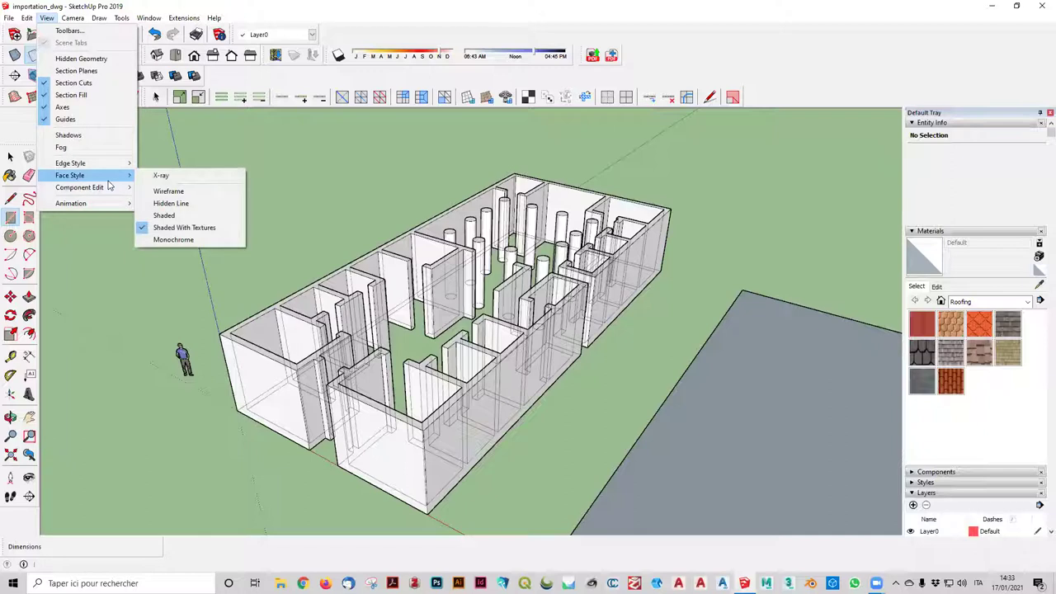
pyautogui.click(169, 203)
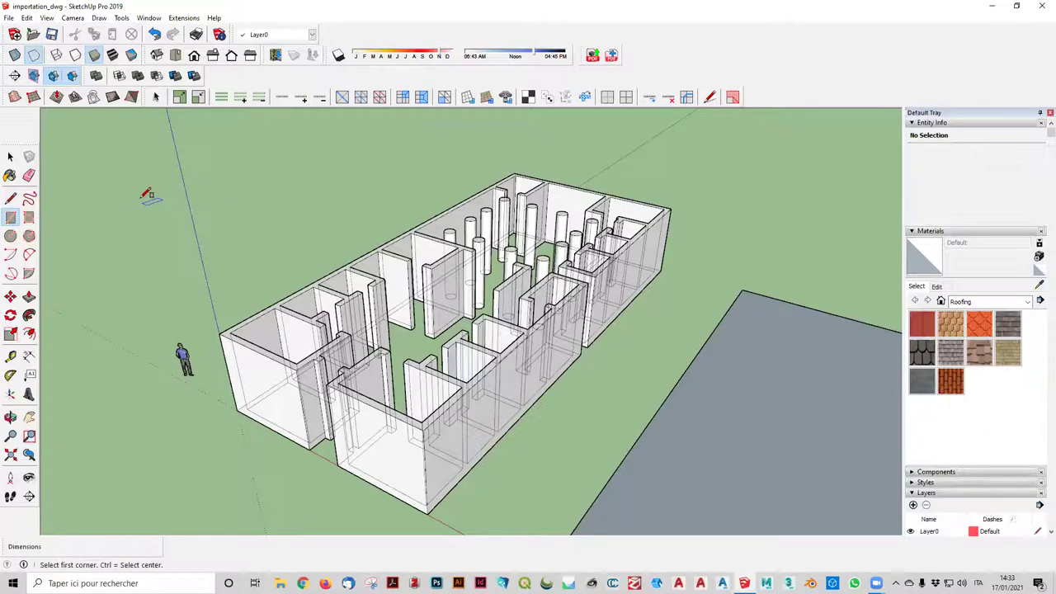
pyautogui.scroll(-2, 146, 194)
pyautogui.scroll(-1, 146, 195)
pyautogui.press('space')
pyautogui.moveTo(221, 175)
pyautogui.mouseDown(button='middle')
pyautogui.moveTo(240, 184)
pyautogui.moveTo(244, 328)
pyautogui.mouseUp(button='middle')
pyautogui.click(249, 370)
pyautogui.moveTo(248, 369)
pyautogui.mouseDown(button='middle')
pyautogui.moveTo(253, 253)
pyautogui.moveTo(322, 309)
pyautogui.moveTo(476, 339)
pyautogui.moveTo(354, 342)
pyautogui.moveTo(244, 212)
pyautogui.mouseUp(button='middle')
pyautogui.click(244, 212)
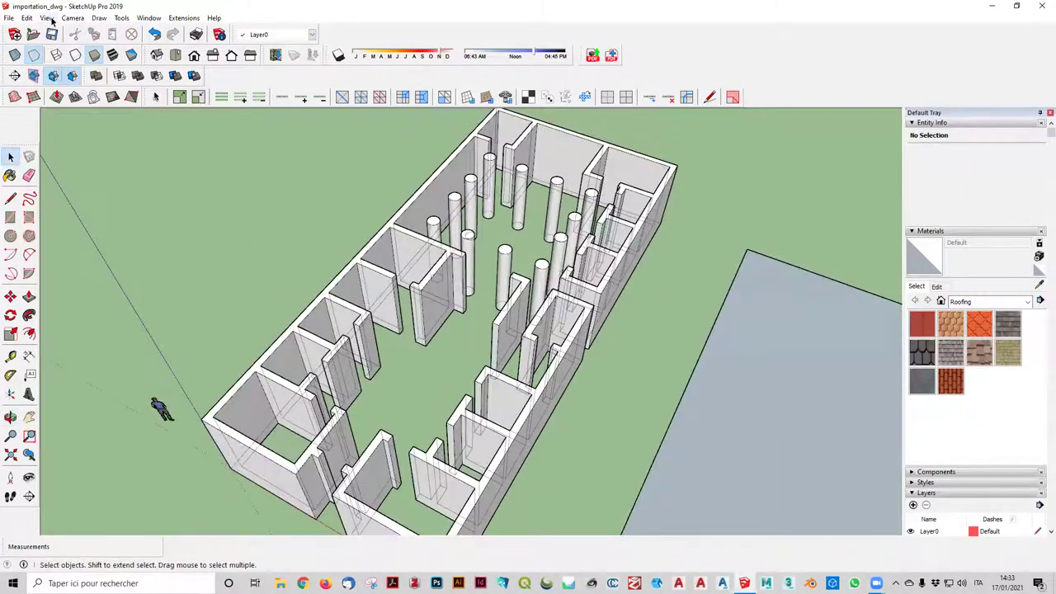
pyautogui.click(47, 17)
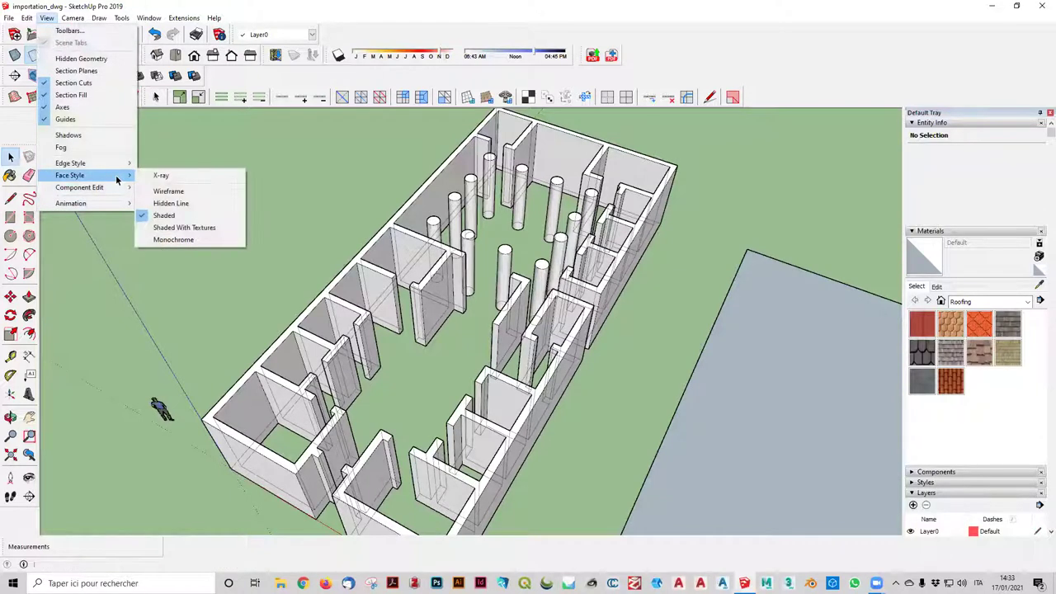
pyautogui.click(156, 230)
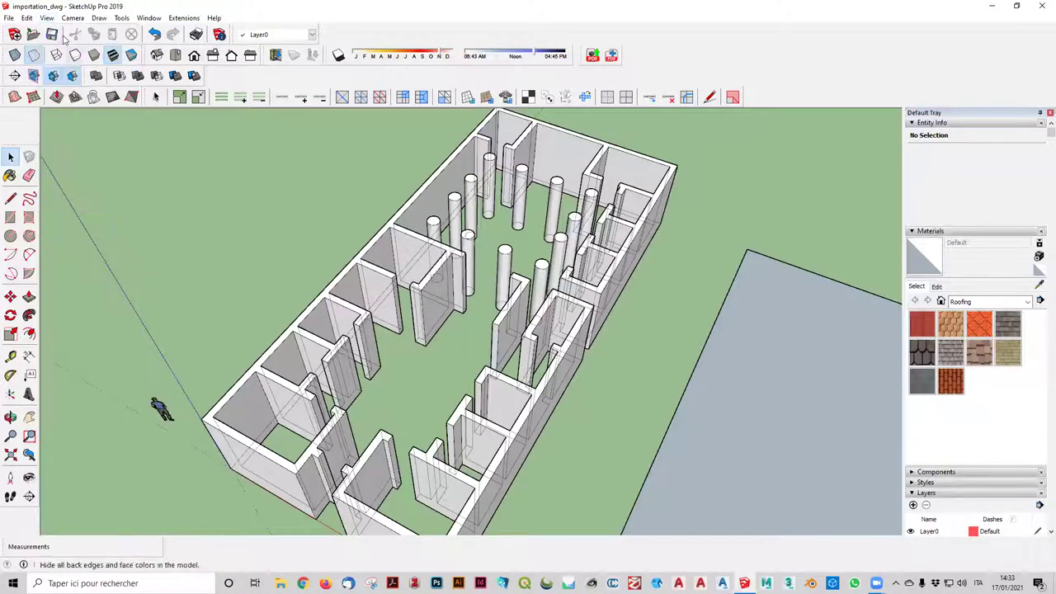
pyautogui.click(47, 19)
pyautogui.moveTo(83, 162)
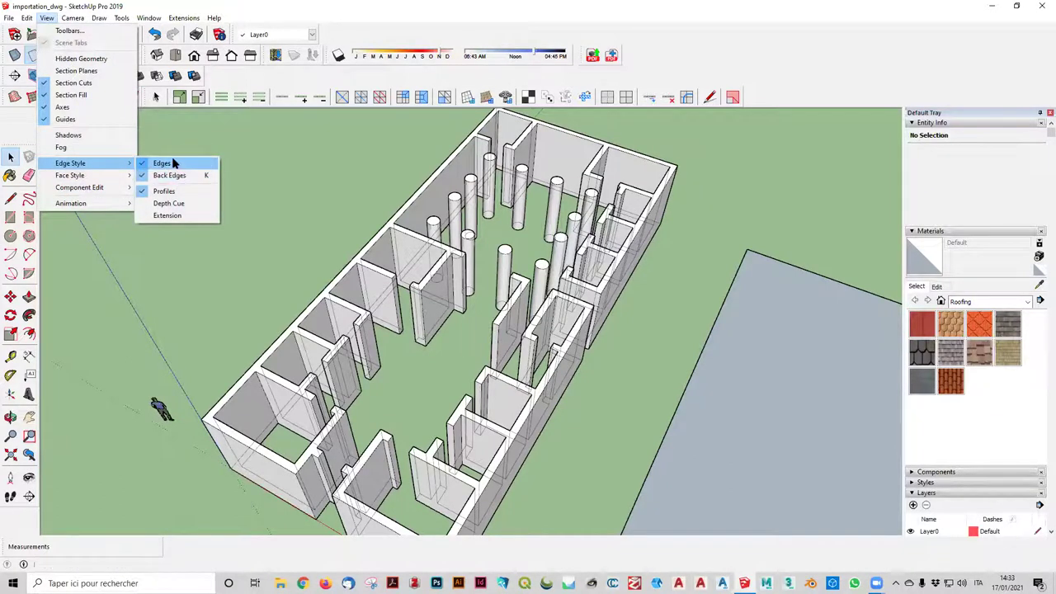
pyautogui.click(166, 165)
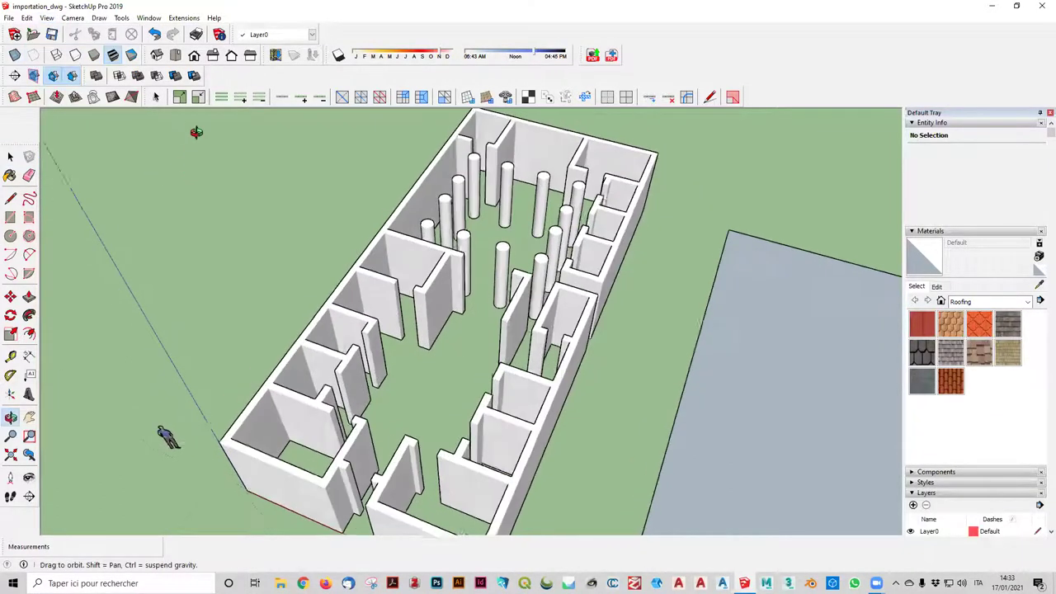
pyautogui.moveTo(165, 172); pyautogui.dragTo(285, 262, button='middle')
pyautogui.scroll(2, 285, 255)
pyautogui.scroll(-2, 282, 255)
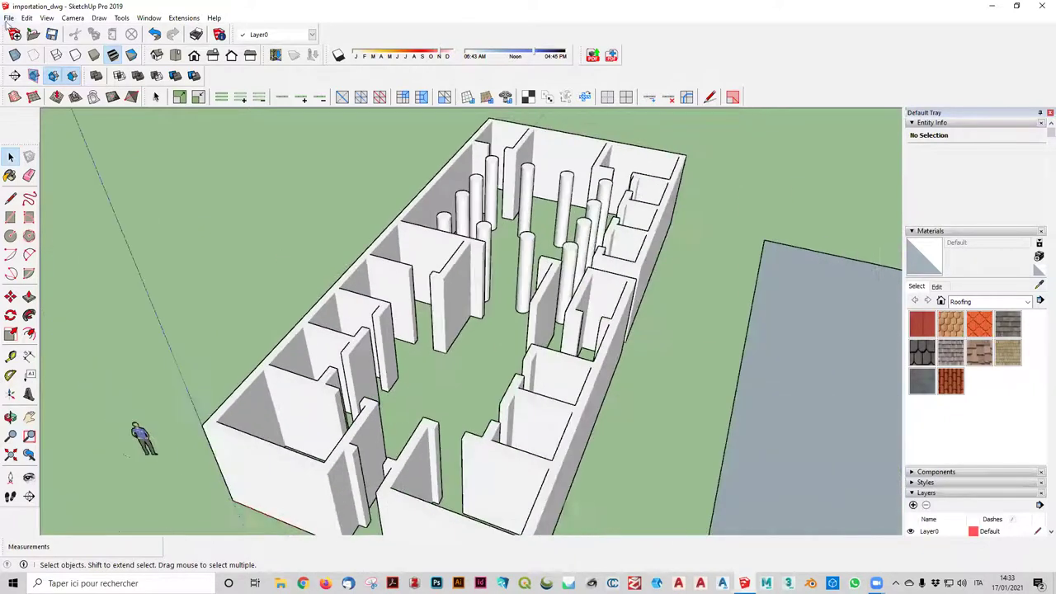
pyautogui.click(47, 18)
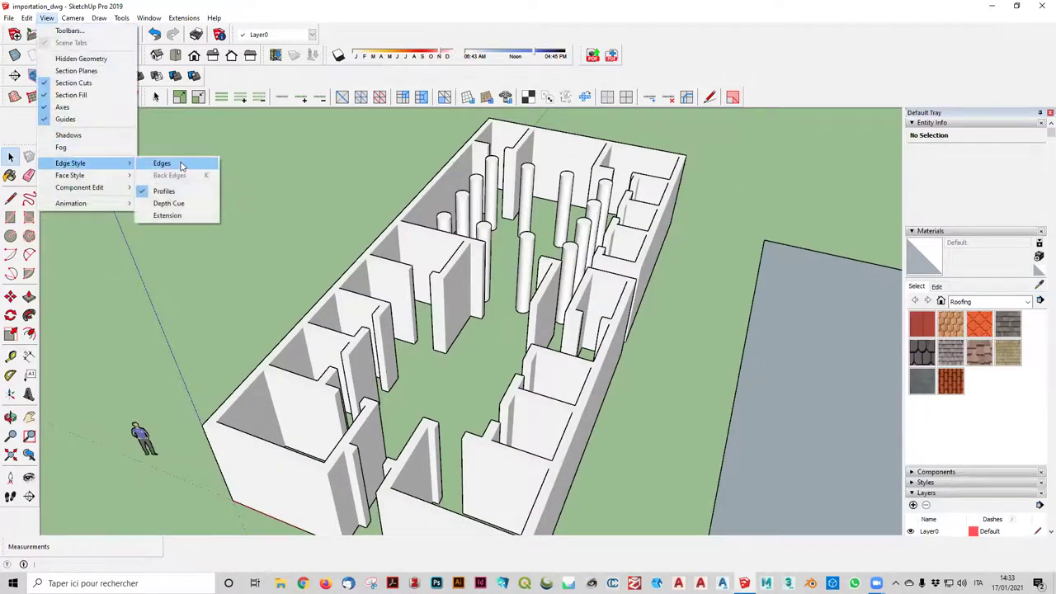
pyautogui.press('Escape')
pyautogui.moveTo(200, 180)
pyautogui.mouseDown(button='middle')
pyautogui.moveTo(613, 145)
pyautogui.moveTo(323, 173)
pyautogui.mouseUp(button='middle')
pyautogui.moveTo(519, 347)
pyautogui.mouseDown(button='middle')
pyautogui.moveTo(208, 349)
pyautogui.moveTo(459, 322)
pyautogui.moveTo(644, 358)
pyautogui.moveTo(663, 337)
pyautogui.mouseUp(button='middle')
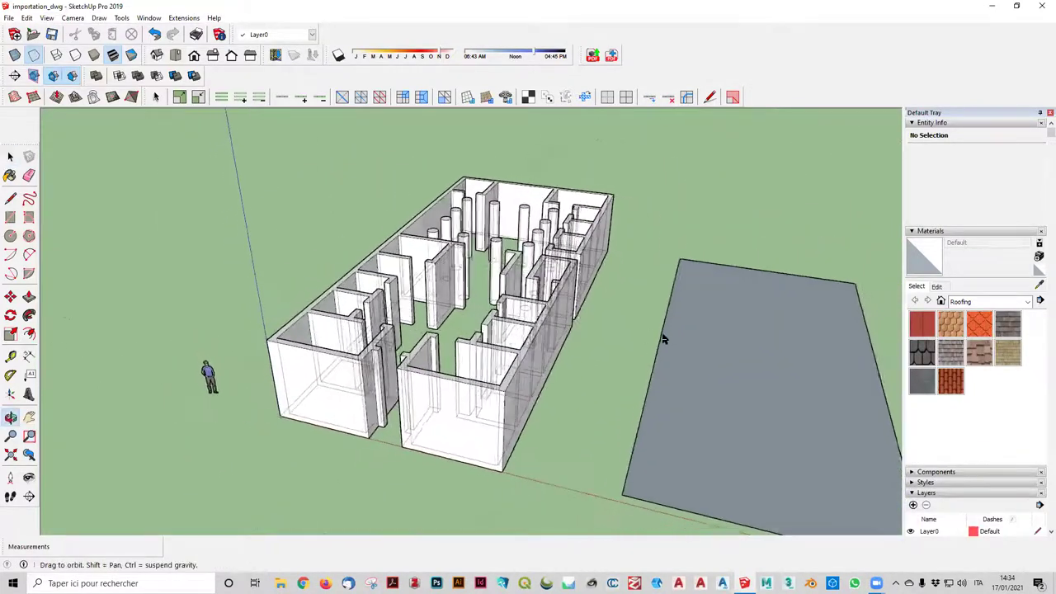
# - Push/Pull the grey rectangle up 0,3 m to form the base slab
pyautogui.scroll(-3, 601, 253)
pyautogui.moveTo(600, 254); pyautogui.dragTo(647, 416, button='middle')
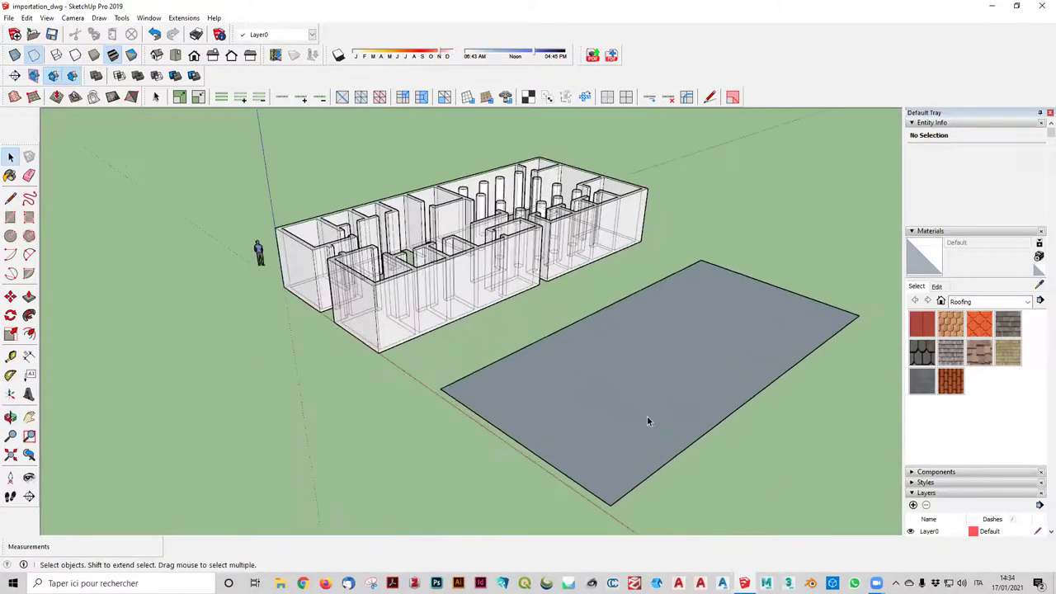
pyautogui.click(647, 416)
pyautogui.click(28, 302)
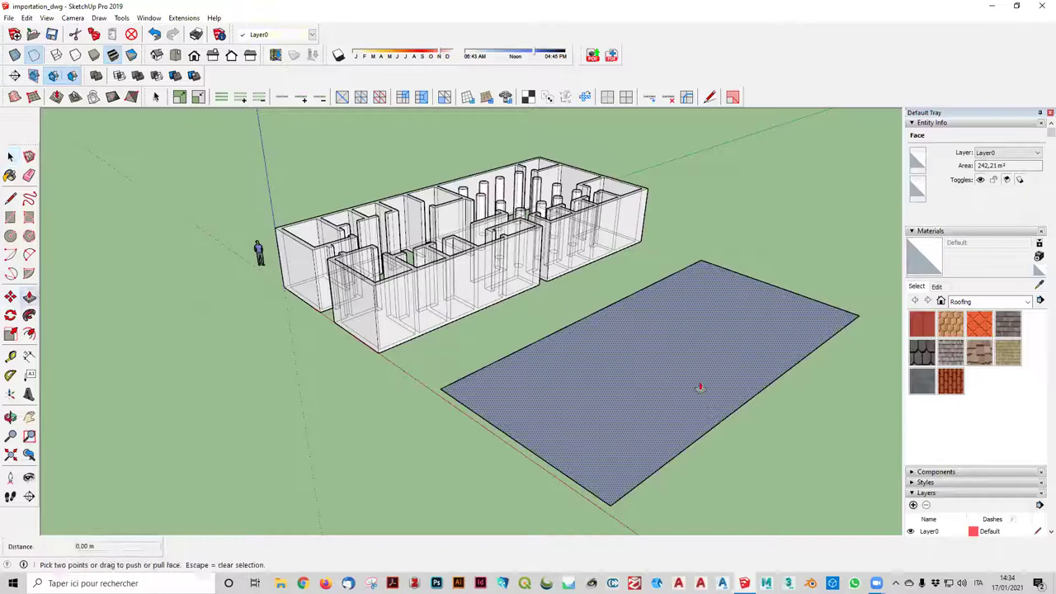
pyautogui.click(621, 414)
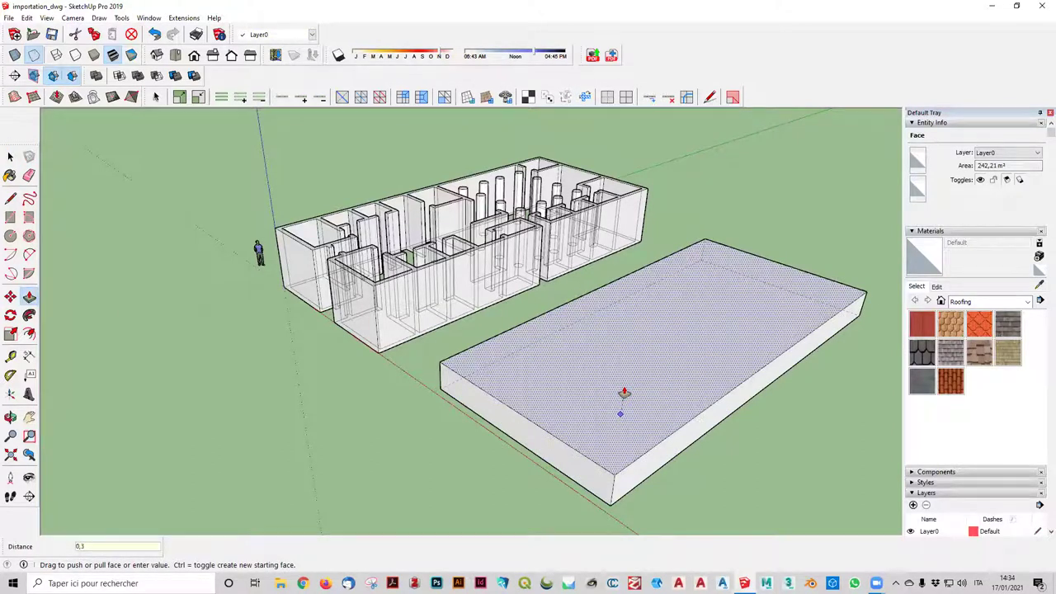
pyautogui.press('Return')
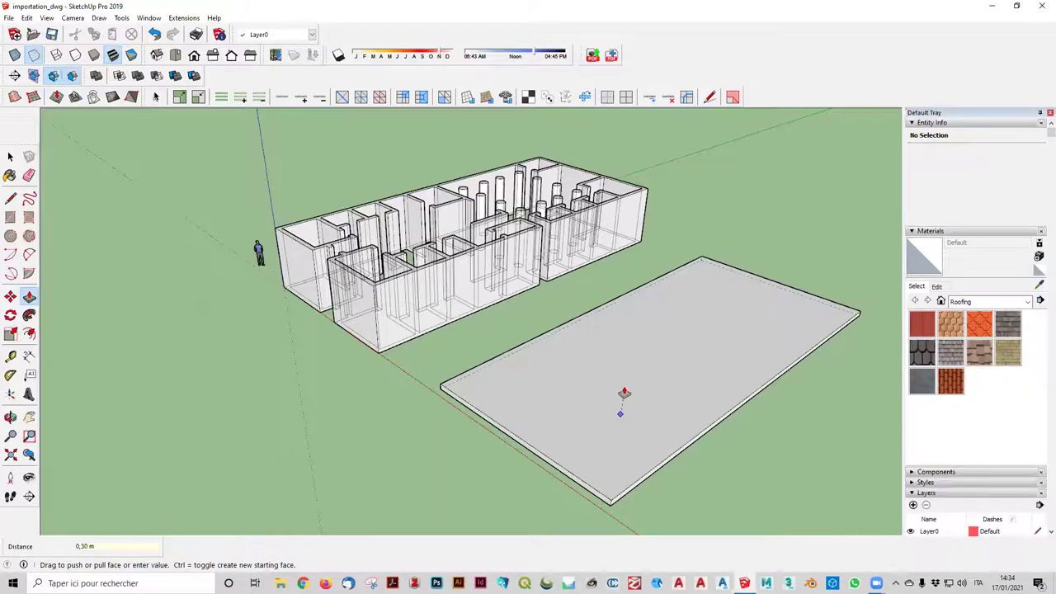
pyautogui.click(10, 158)
# - Try selecting the wall blocks by triple-clicking, then clear the selection
pyautogui.tripleClick(382, 328)
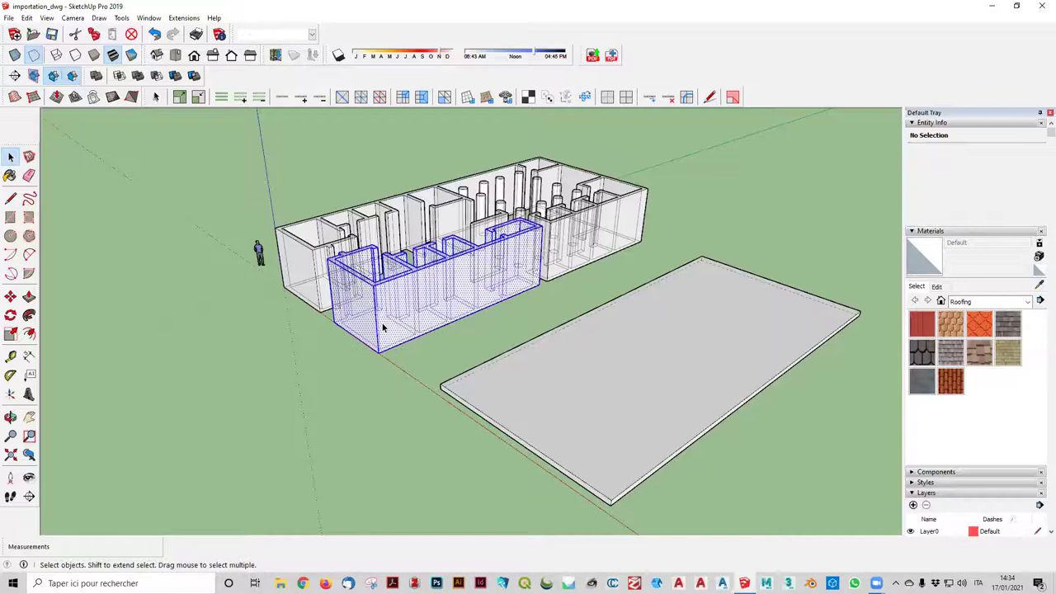
pyautogui.keyDown('shift'); pyautogui.tripleClick(583, 236); pyautogui.keyUp('shift')
pyautogui.moveTo(488, 234)
pyautogui.mouseDown(button='middle')
pyautogui.moveTo(636, 354)
pyautogui.moveTo(572, 356)
pyautogui.moveTo(583, 333)
pyautogui.moveTo(593, 358)
pyautogui.moveTo(560, 414)
pyautogui.mouseUp(button='middle')
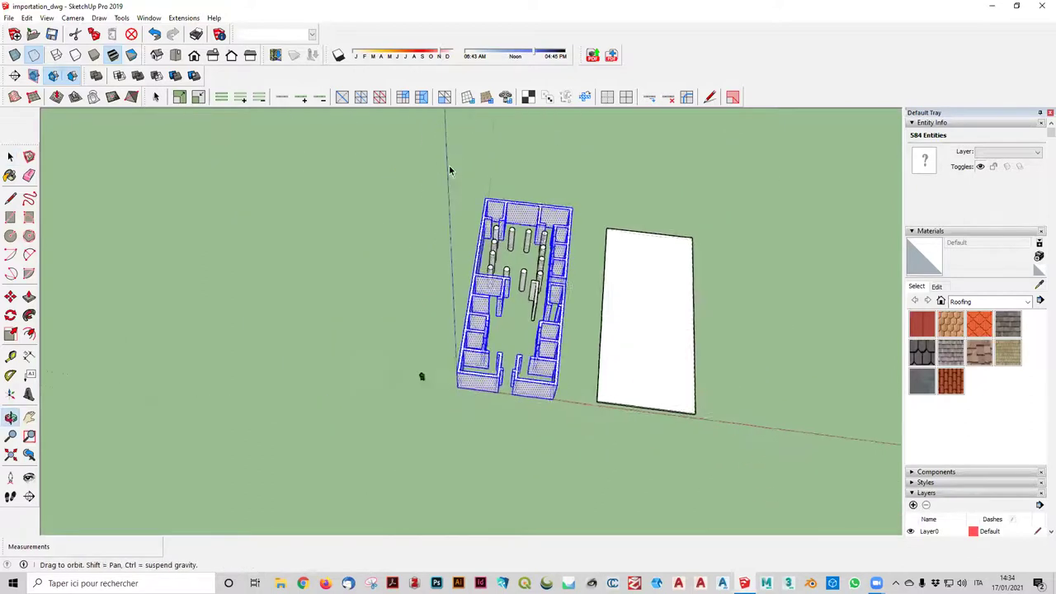
pyautogui.click(560, 414)
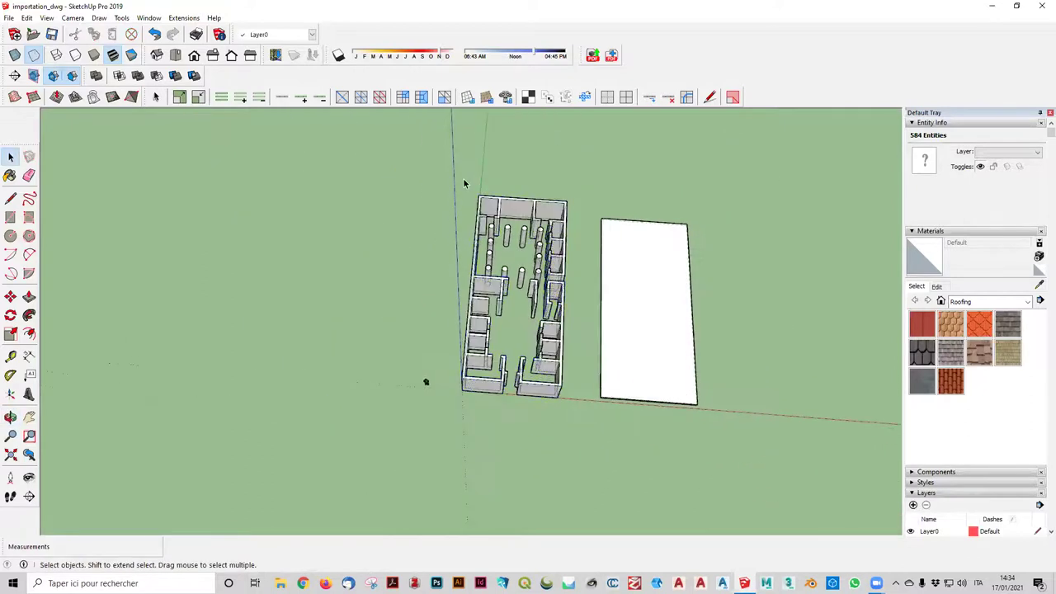
pyautogui.tripleClick(569, 408)
pyautogui.moveTo(536, 389)
pyautogui.mouseDown(button='middle')
pyautogui.moveTo(539, 375)
pyautogui.moveTo(587, 414)
pyautogui.moveTo(577, 426)
pyautogui.moveTo(571, 251)
pyautogui.moveTo(550, 304)
pyautogui.moveTo(566, 368)
pyautogui.moveTo(523, 220)
pyautogui.moveTo(568, 319)
pyautogui.moveTo(517, 325)
pyautogui.mouseUp(button='middle')
pyautogui.click(517, 325)
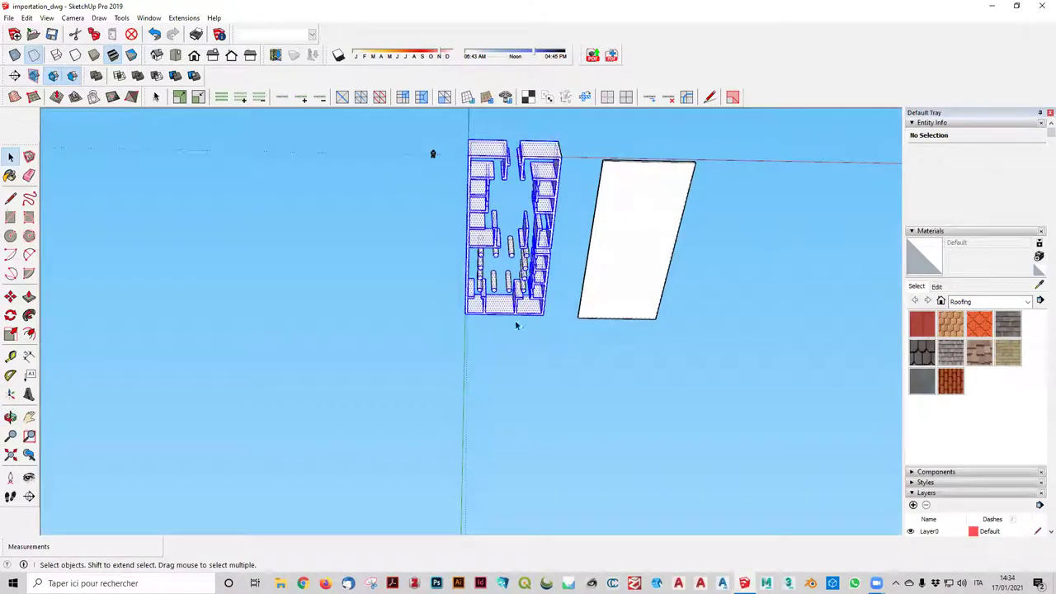
# - Window-select the whole house plan, all 4162 entities of walls and columns
pyautogui.moveTo(431, 153)
pyautogui.mouseDown(button='middle')
pyautogui.moveTo(434, 467)
pyautogui.moveTo(514, 403)
pyautogui.moveTo(475, 398)
pyautogui.moveTo(415, 262)
pyautogui.mouseUp(button='middle')
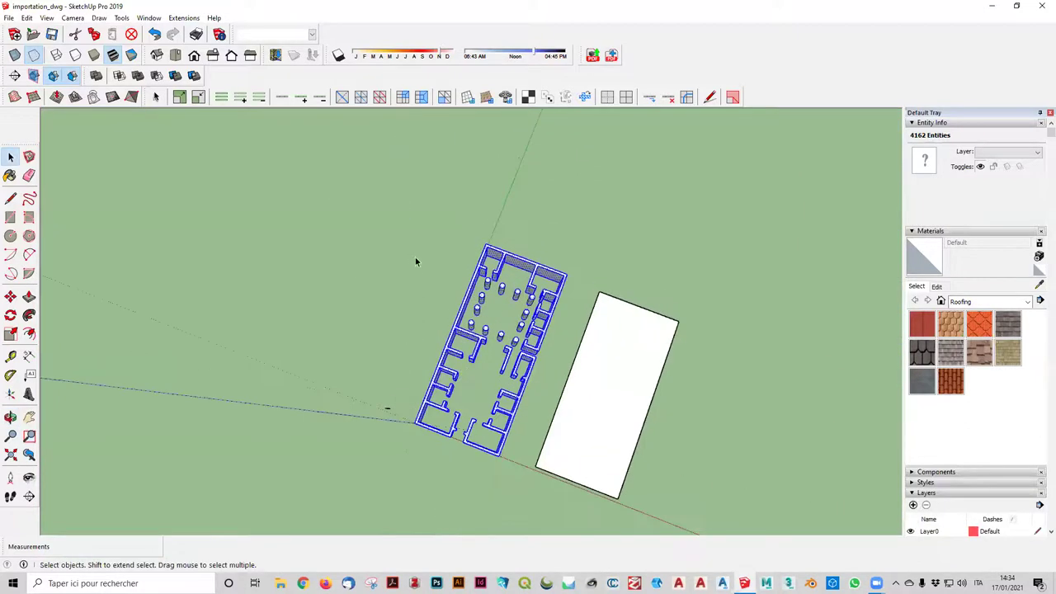
pyautogui.moveTo(543, 494)
pyautogui.mouseDown(button='middle')
pyautogui.moveTo(582, 502)
pyautogui.moveTo(652, 493)
pyautogui.mouseUp(button='middle')
pyautogui.moveTo(431, 228); pyautogui.dragTo(560, 452)
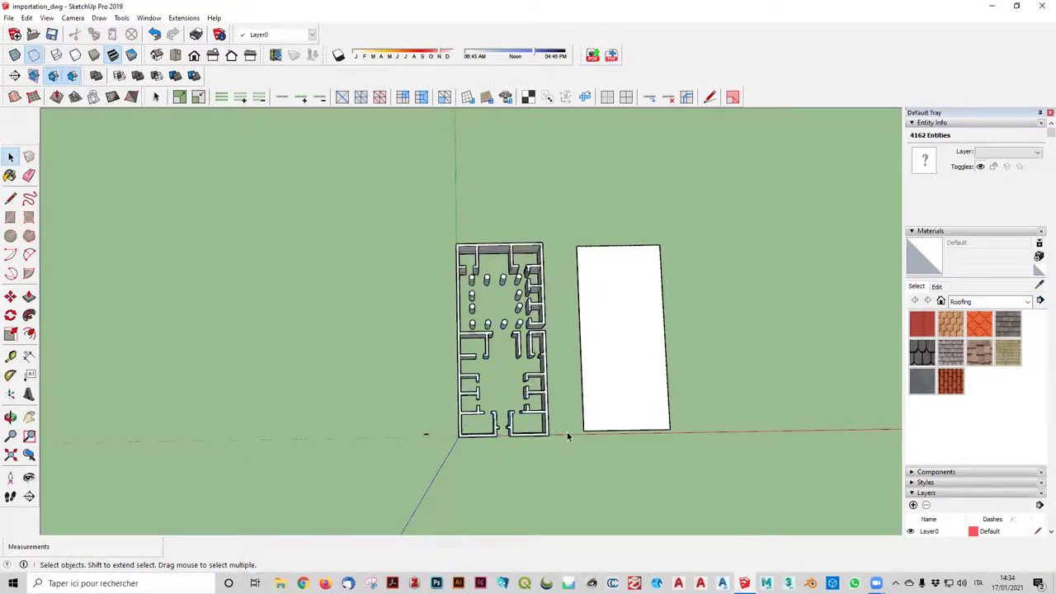
pyautogui.moveTo(446, 188); pyautogui.dragTo(447, 189)
pyautogui.moveTo(458, 216)
pyautogui.mouseDown(button='middle')
pyautogui.moveTo(372, 203)
pyautogui.moveTo(394, 410)
pyautogui.moveTo(507, 435)
pyautogui.moveTo(450, 371)
pyautogui.mouseUp(button='middle')
pyautogui.scroll(2, 542, 306)
pyautogui.moveTo(543, 306)
pyautogui.mouseDown(button='middle')
pyautogui.moveTo(503, 405)
pyautogui.moveTo(355, 459)
pyautogui.mouseUp(button='middle')
# - Move the house by its base corner onto the matching corner of the slab
pyautogui.click(10, 296)
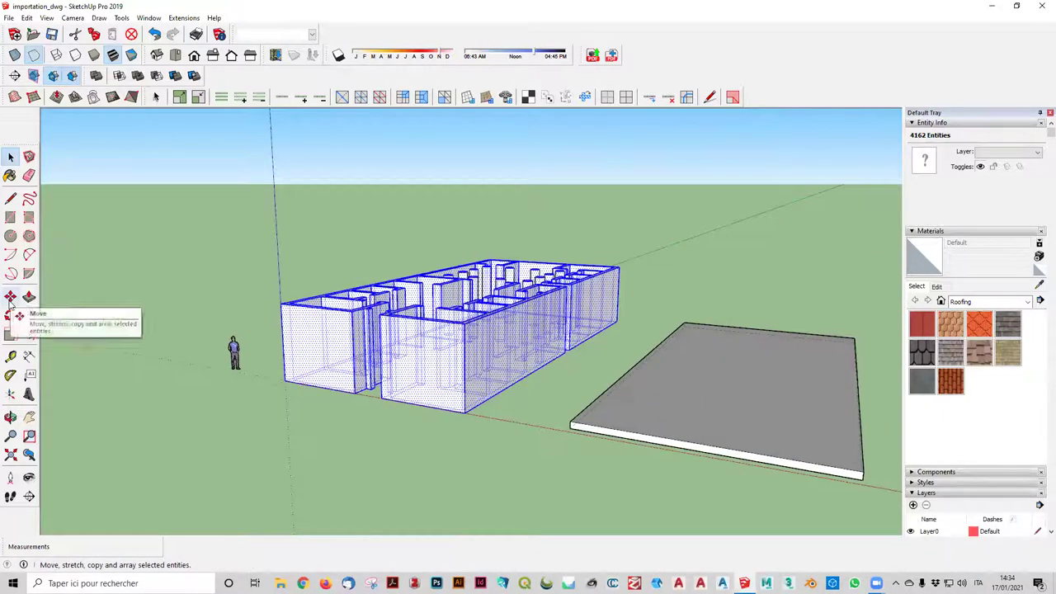
pyautogui.click(465, 413)
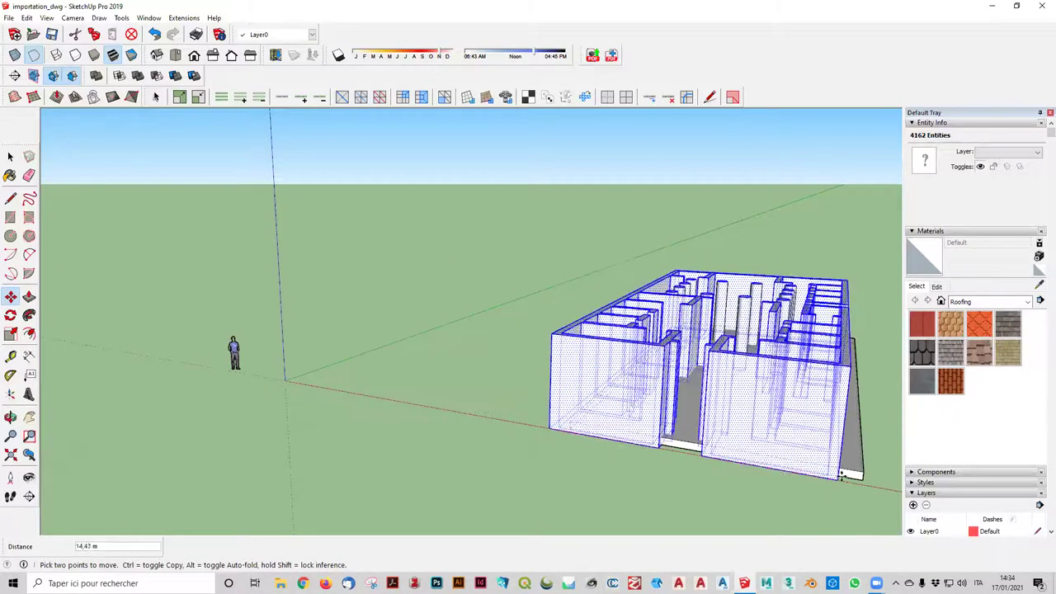
pyautogui.click(850, 474)
pyautogui.click(862, 476)
pyautogui.press('o')
pyautogui.moveTo(805, 520)
pyautogui.mouseDown(button='middle')
pyautogui.moveTo(675, 405)
pyautogui.moveTo(651, 363)
pyautogui.moveTo(337, 450)
pyautogui.mouseUp(button='middle')
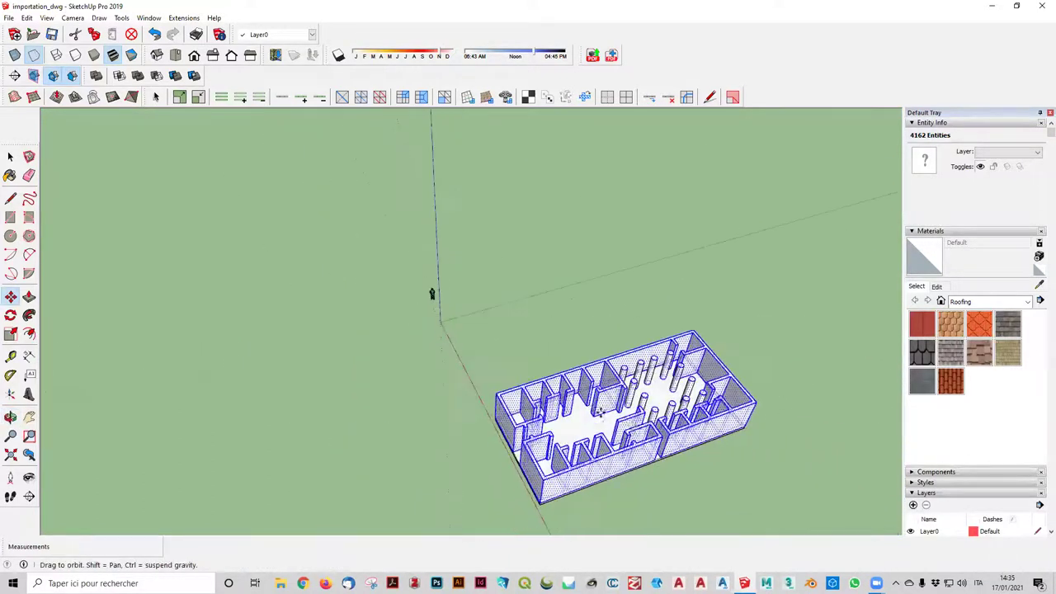
pyautogui.scroll(5, 346, 458)
pyautogui.scroll(-3, 380, 463)
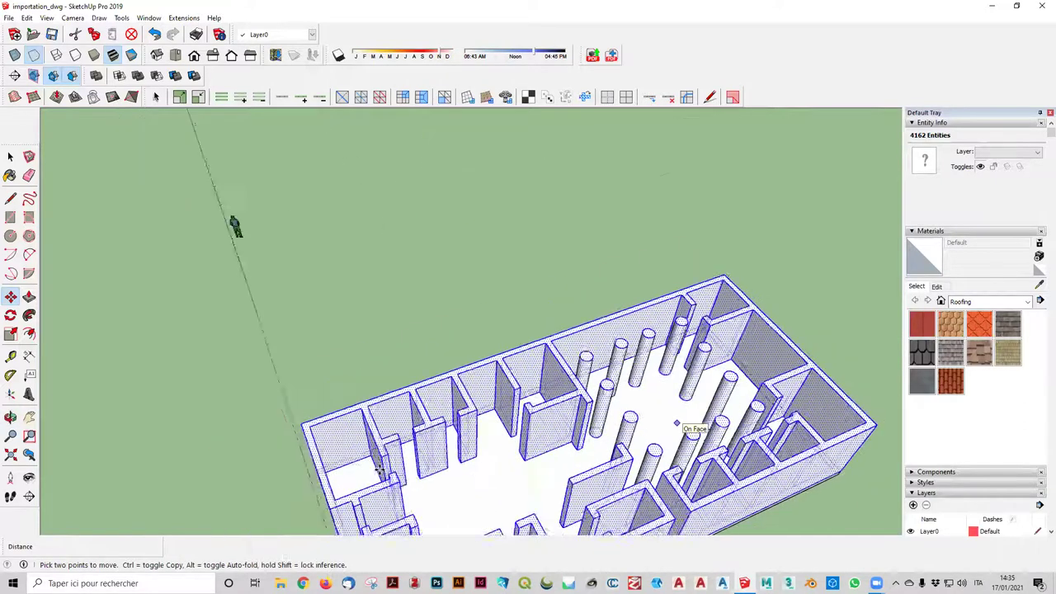
pyautogui.scroll(-2, 404, 458)
pyautogui.scroll(-2, 425, 452)
pyautogui.moveTo(429, 449)
pyautogui.mouseDown(button='middle')
pyautogui.moveTo(587, 395)
pyautogui.moveTo(628, 413)
pyautogui.mouseUp(button='middle')
# - Deselect the building and inspect the house on its slab from several angles
pyautogui.press('m')
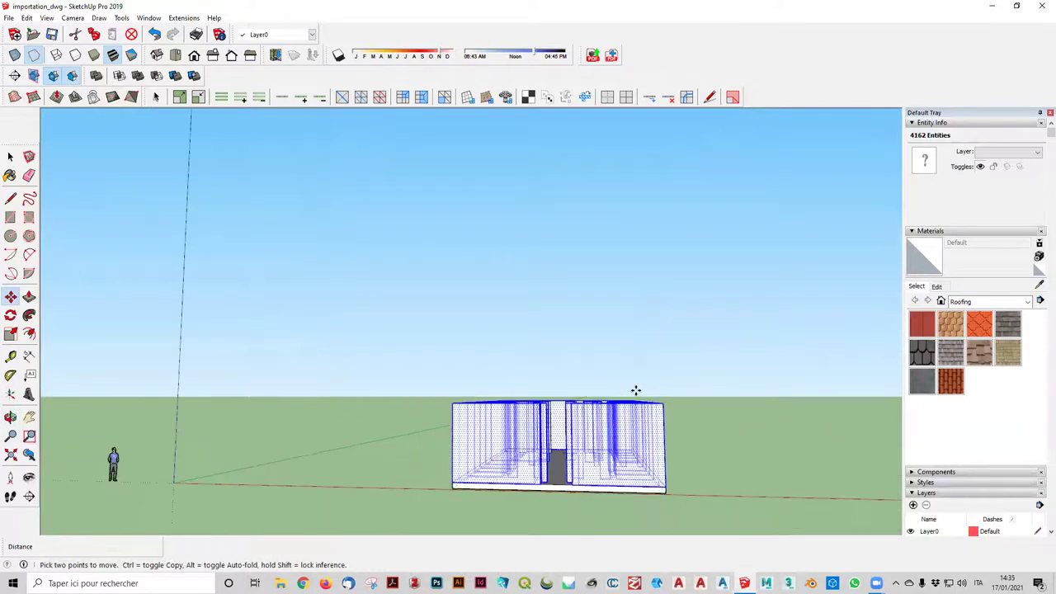
pyautogui.click(10, 157)
pyautogui.click(448, 306)
pyautogui.moveTo(448, 306)
pyautogui.mouseDown(button='middle')
pyautogui.moveTo(486, 328)
pyautogui.moveTo(347, 425)
pyautogui.mouseUp(button='middle')
pyautogui.scroll(3, 464, 511)
pyautogui.scroll(2, 487, 508)
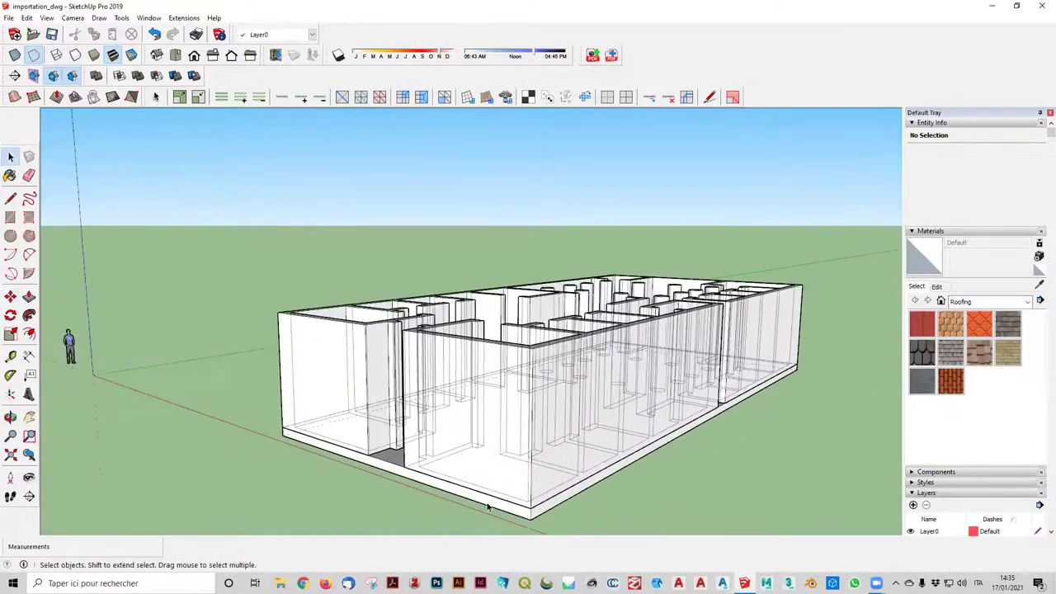
pyautogui.click(489, 499)
pyautogui.moveTo(490, 499); pyautogui.dragTo(508, 487, button='middle')
pyautogui.scroll(1, 508, 485)
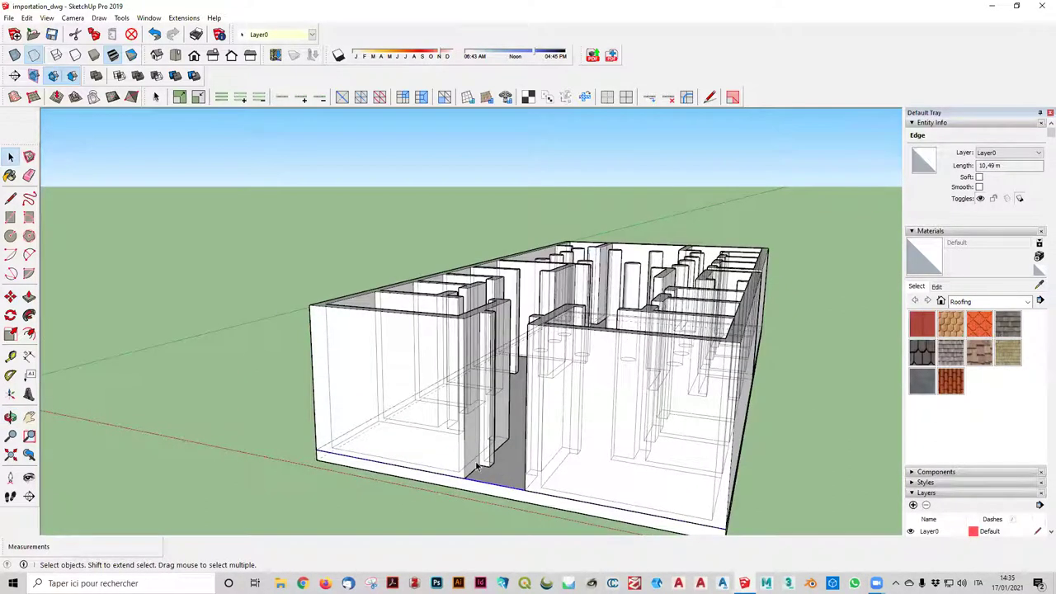
pyautogui.scroll(-3, 396, 223)
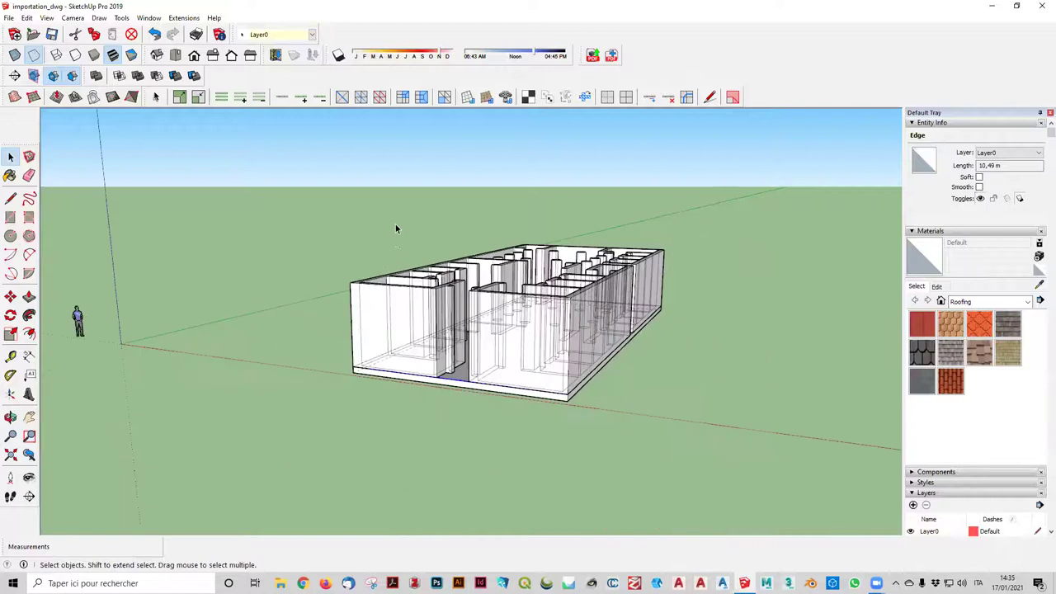
pyautogui.moveTo(395, 223); pyautogui.dragTo(412, 387, button='middle')
pyautogui.scroll(3, 442, 344)
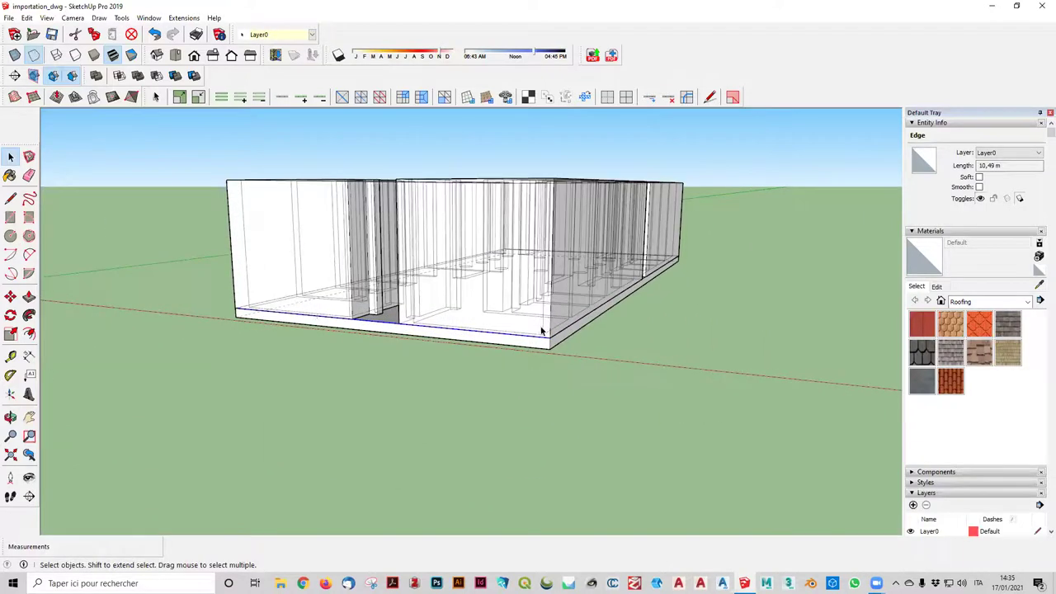
pyautogui.moveTo(608, 319)
pyautogui.mouseDown(button='middle')
pyautogui.moveTo(592, 338)
pyautogui.moveTo(474, 365)
pyautogui.moveTo(306, 370)
pyautogui.moveTo(483, 377)
pyautogui.moveTo(690, 358)
pyautogui.moveTo(596, 382)
pyautogui.moveTo(603, 454)
pyautogui.moveTo(633, 385)
pyautogui.moveTo(809, 435)
pyautogui.moveTo(785, 502)
pyautogui.moveTo(688, 495)
pyautogui.moveTo(700, 487)
pyautogui.moveTo(686, 448)
pyautogui.moveTo(276, 366)
pyautogui.mouseUp(button='middle')
# - Select the entire house with its slab and move it so a corner snaps onto the axis origin
pyautogui.hotkey('ctrl', 'a')
pyautogui.moveTo(598, 309)
pyautogui.mouseDown(button='middle')
pyautogui.moveTo(396, 358)
pyautogui.moveTo(506, 366)
pyautogui.moveTo(423, 298)
pyautogui.moveTo(142, 288)
pyautogui.mouseUp(button='middle')
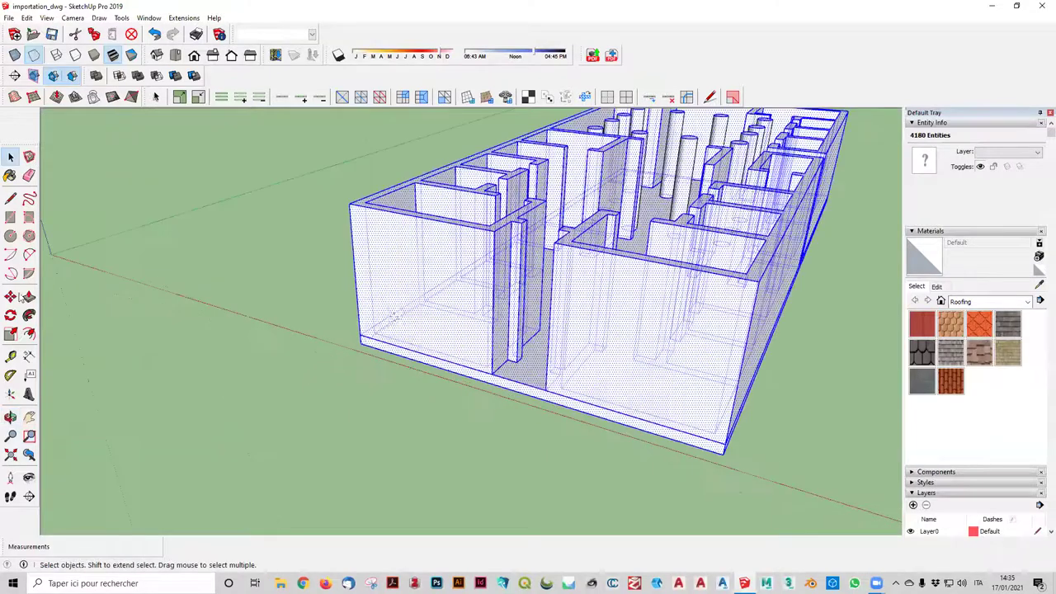
pyautogui.moveTo(433, 319)
pyautogui.mouseDown(button='middle')
pyautogui.moveTo(503, 328)
pyautogui.moveTo(299, 299)
pyautogui.moveTo(302, 286)
pyautogui.moveTo(420, 337)
pyautogui.mouseUp(button='middle')
pyautogui.press('m')
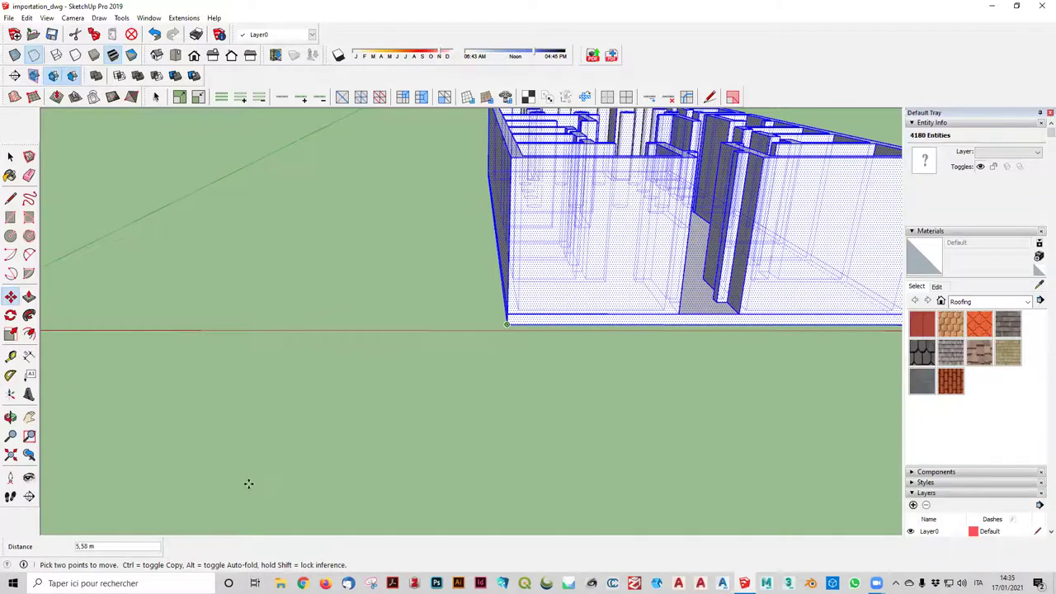
pyautogui.click(247, 484)
pyautogui.moveTo(631, 326)
pyautogui.mouseDown()
pyautogui.moveTo(415, 382)
pyautogui.moveTo(521, 275)
pyautogui.mouseUp()
pyautogui.press('m')
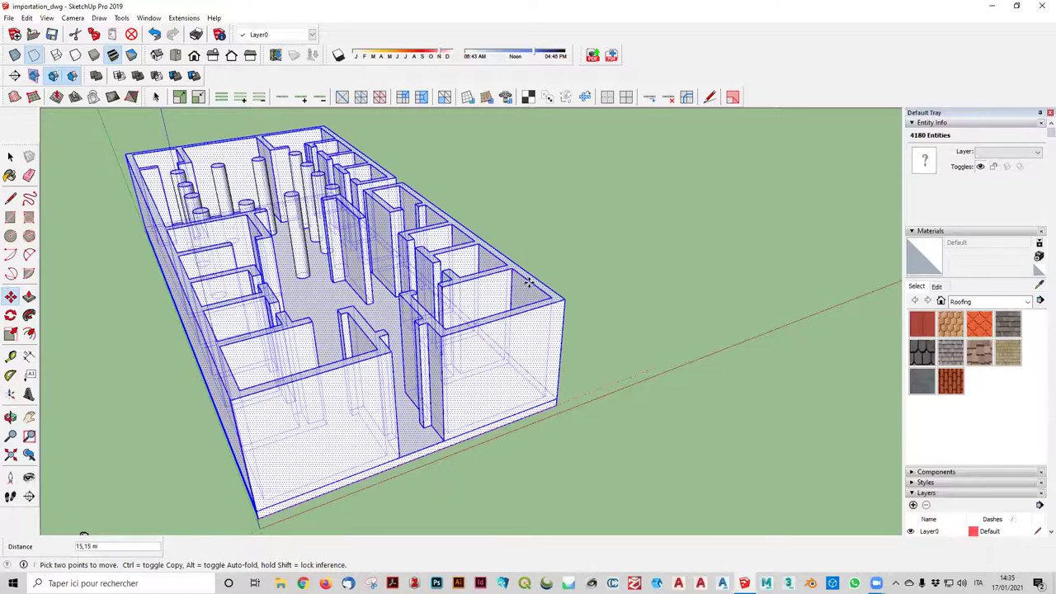
pyautogui.moveTo(529, 282); pyautogui.dragTo(529, 283, button='middle')
pyautogui.scroll(-3, 529, 283)
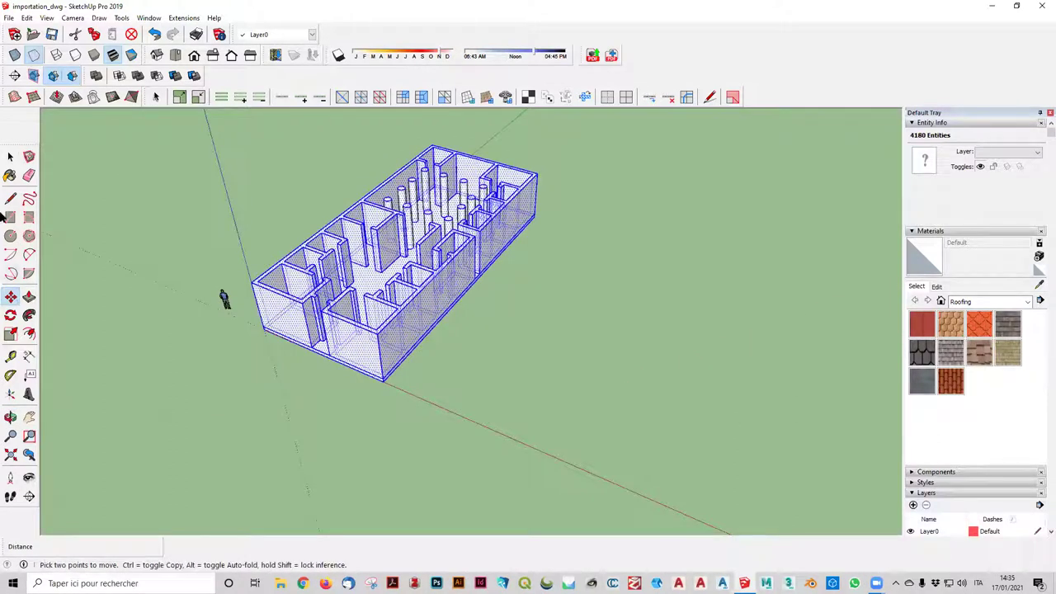
# - Deselect the model by clicking empty space with the Select tool
pyautogui.click(11, 156)
pyautogui.click(280, 175)
pyautogui.moveTo(280, 175)
pyautogui.mouseDown(button='middle')
pyautogui.moveTo(415, 289)
pyautogui.moveTo(420, 320)
pyautogui.mouseUp(button='middle')
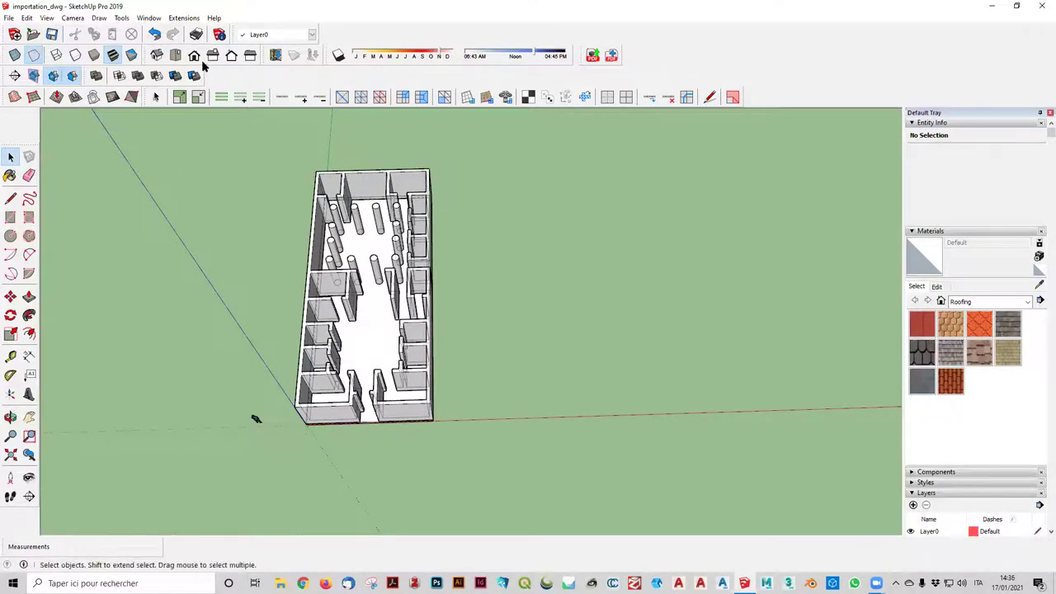
# - From the top view, draw a 23,09 m by 10,49 m rectangle covering the house plan
pyautogui.click(177, 55)
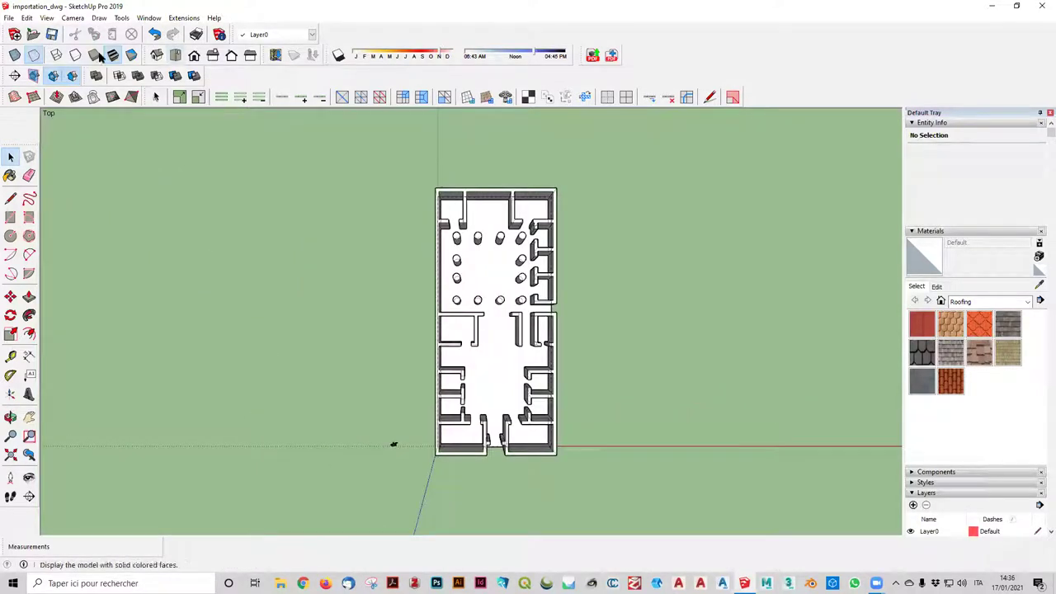
pyautogui.click(10, 217)
pyautogui.click(436, 188)
pyautogui.click(559, 454)
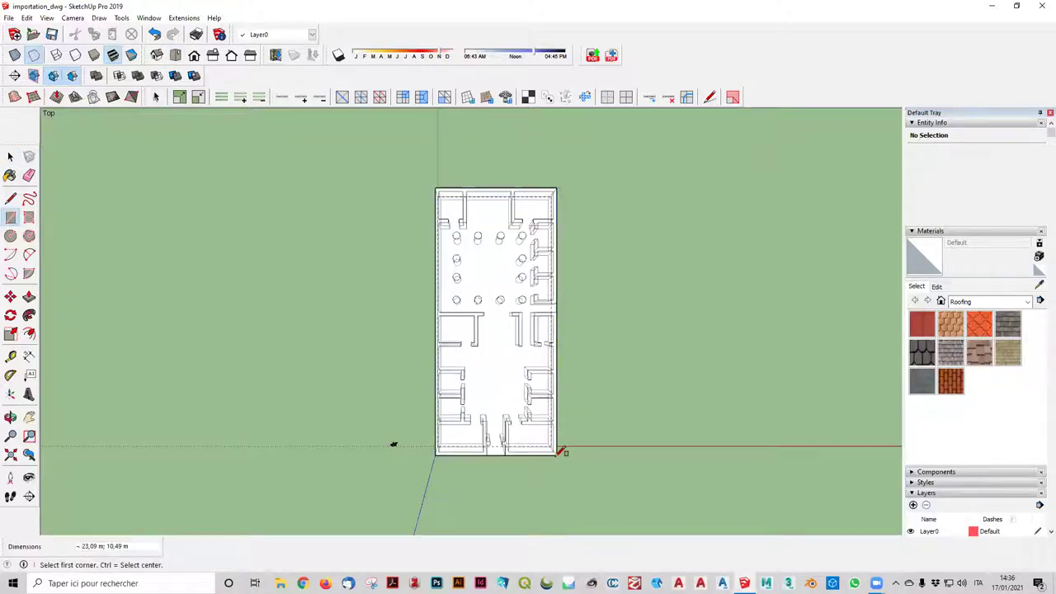
pyautogui.moveTo(760, 297)
pyautogui.mouseDown(button='middle')
pyautogui.moveTo(602, 135)
pyautogui.moveTo(587, 413)
pyautogui.moveTo(602, 272)
pyautogui.moveTo(652, 162)
pyautogui.moveTo(599, 366)
pyautogui.moveTo(595, 354)
pyautogui.mouseUp(button='middle')
pyautogui.scroll(2, 467, 326)
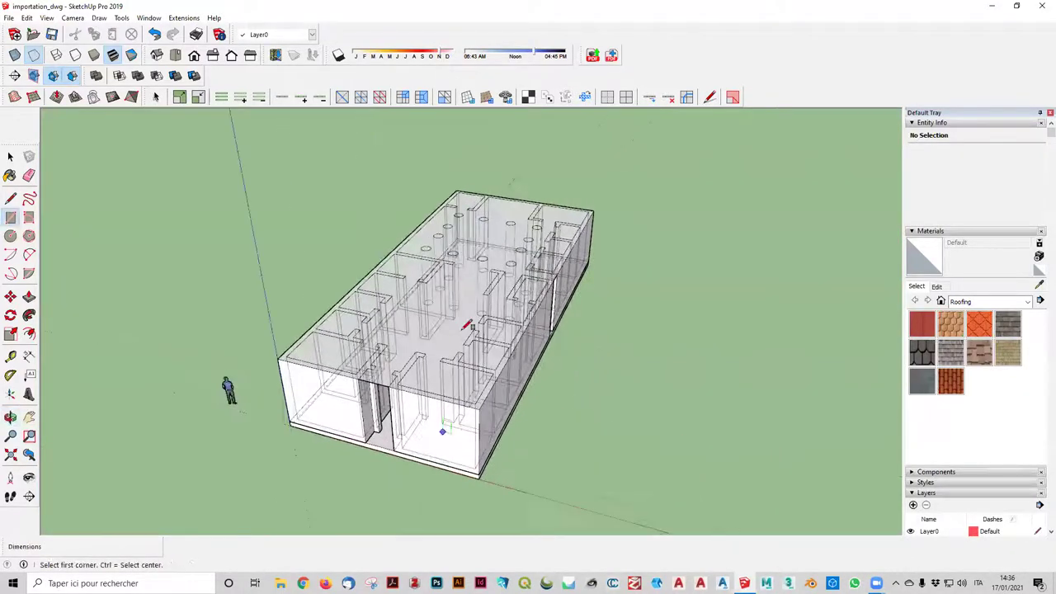
pyautogui.scroll(2, 467, 326)
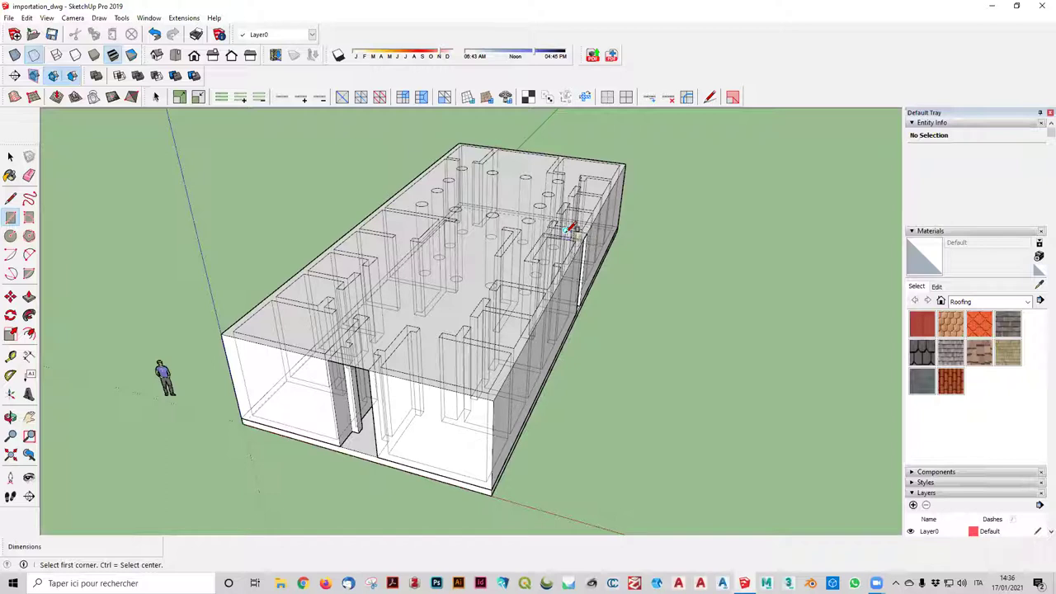
# - Try extruding the rectangle's top face upward, then cancel it with Esc
pyautogui.click(29, 296)
pyautogui.click(437, 306)
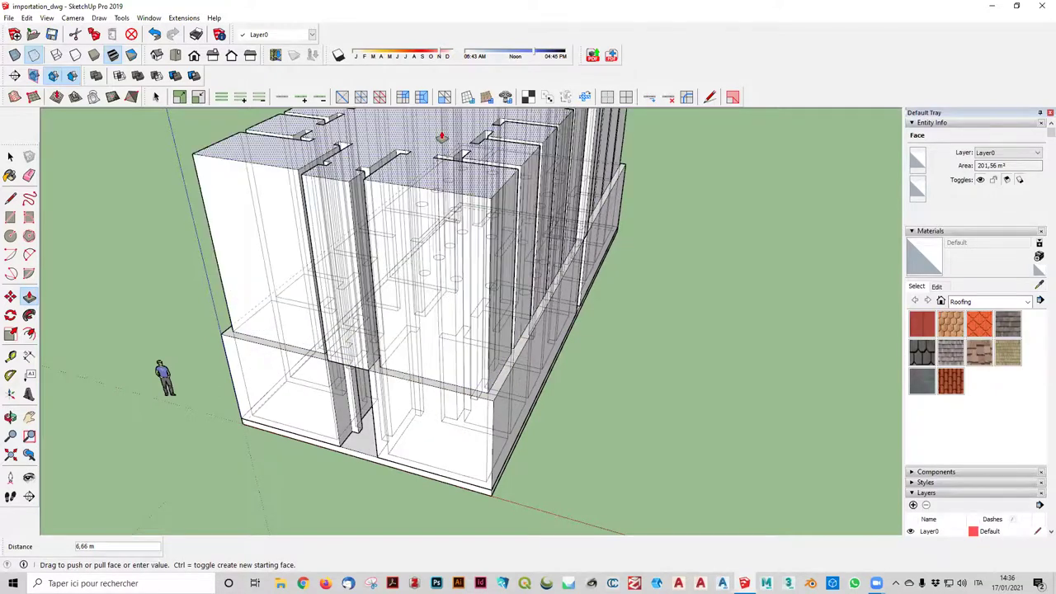
pyautogui.moveTo(442, 136); pyautogui.dragTo(446, 210, button='middle')
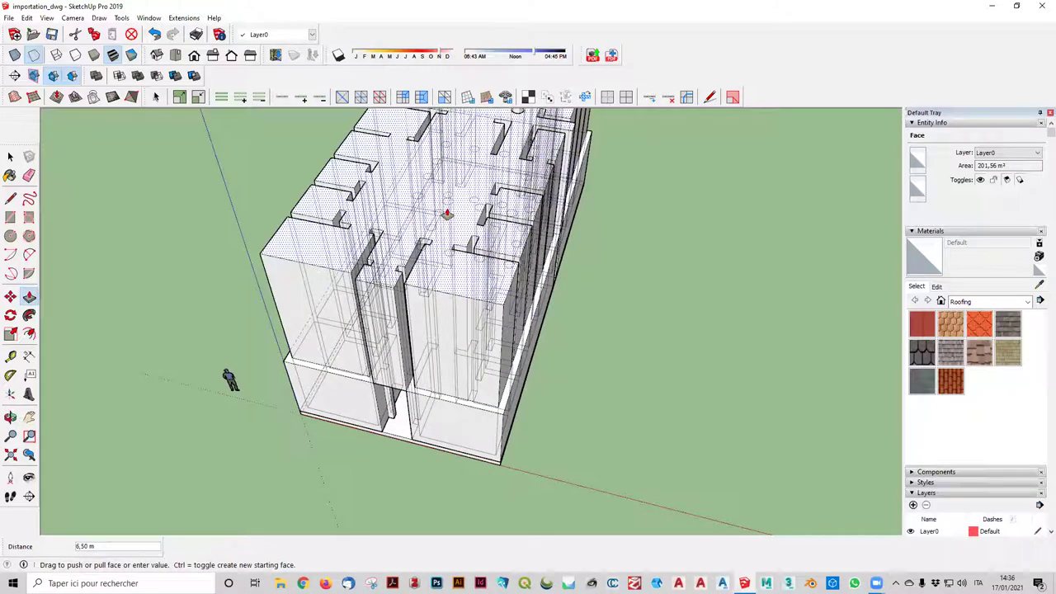
pyautogui.press('Escape')
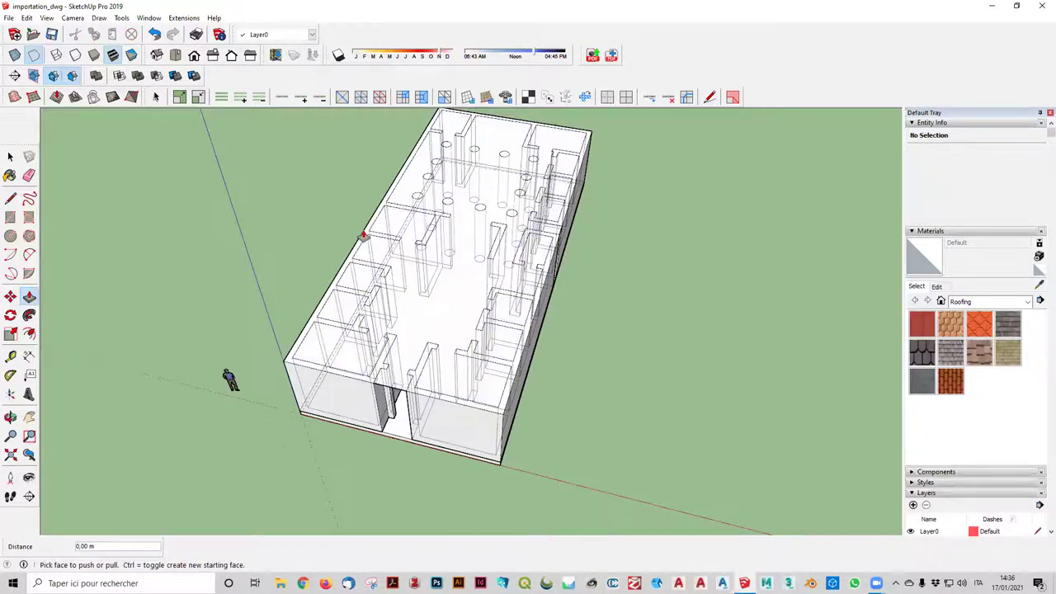
# - Trial-extrude the wall-top and floor faces, then undo the floor face change
pyautogui.moveTo(363, 236)
pyautogui.mouseDown(button='middle')
pyautogui.moveTo(499, 377)
pyautogui.moveTo(374, 395)
pyautogui.moveTo(432, 276)
pyautogui.moveTo(507, 276)
pyautogui.moveTo(459, 405)
pyautogui.moveTo(352, 285)
pyautogui.mouseUp(button='middle')
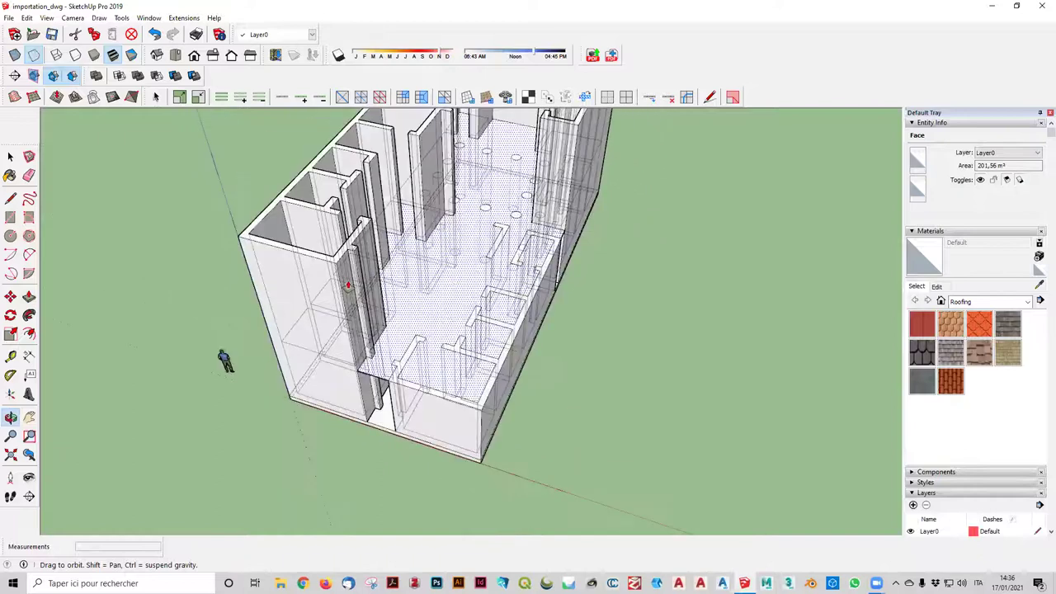
pyautogui.click(326, 284)
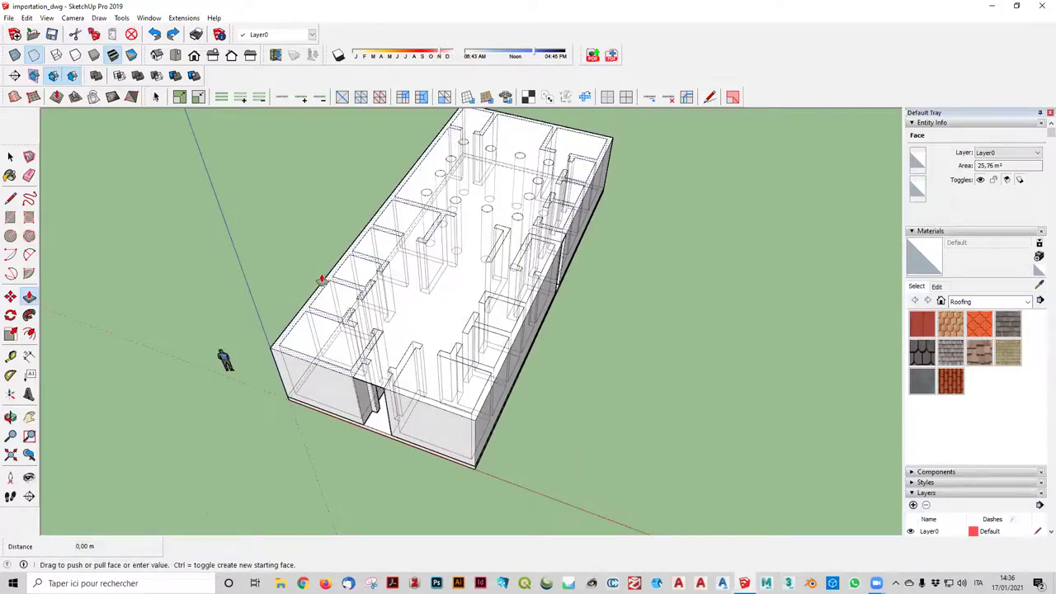
pyautogui.click(445, 234)
pyautogui.moveTo(641, 238)
pyautogui.mouseDown(button='middle')
pyautogui.moveTo(596, 206)
pyautogui.moveTo(413, 207)
pyautogui.moveTo(405, 177)
pyautogui.moveTo(622, 370)
pyautogui.moveTo(743, 322)
pyautogui.moveTo(537, 299)
pyautogui.moveTo(342, 236)
pyautogui.moveTo(418, 236)
pyautogui.moveTo(595, 346)
pyautogui.moveTo(493, 358)
pyautogui.mouseUp(button='middle')
pyautogui.click(417, 236)
pyautogui.moveTo(682, 454)
pyautogui.mouseDown(button='middle')
pyautogui.moveTo(654, 252)
pyautogui.moveTo(468, 227)
pyautogui.mouseUp(button='middle')
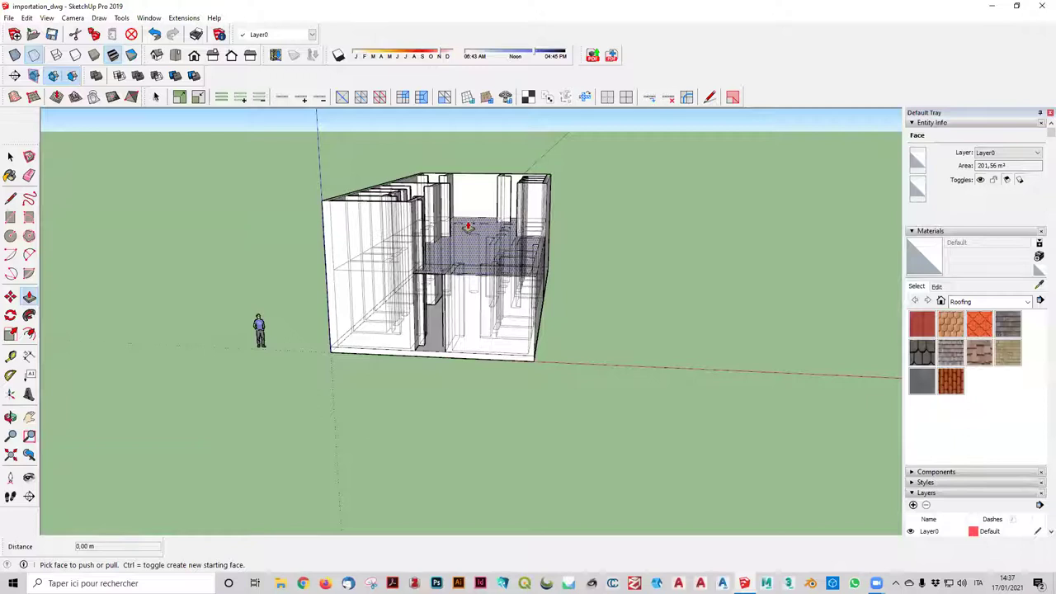
pyautogui.hotkey('ctrl', 'z')
pyautogui.moveTo(691, 255)
pyautogui.mouseDown(button='middle')
pyautogui.moveTo(512, 444)
pyautogui.moveTo(420, 382)
pyautogui.moveTo(434, 389)
pyautogui.mouseUp(button='middle')
pyautogui.scroll(2, 504, 423)
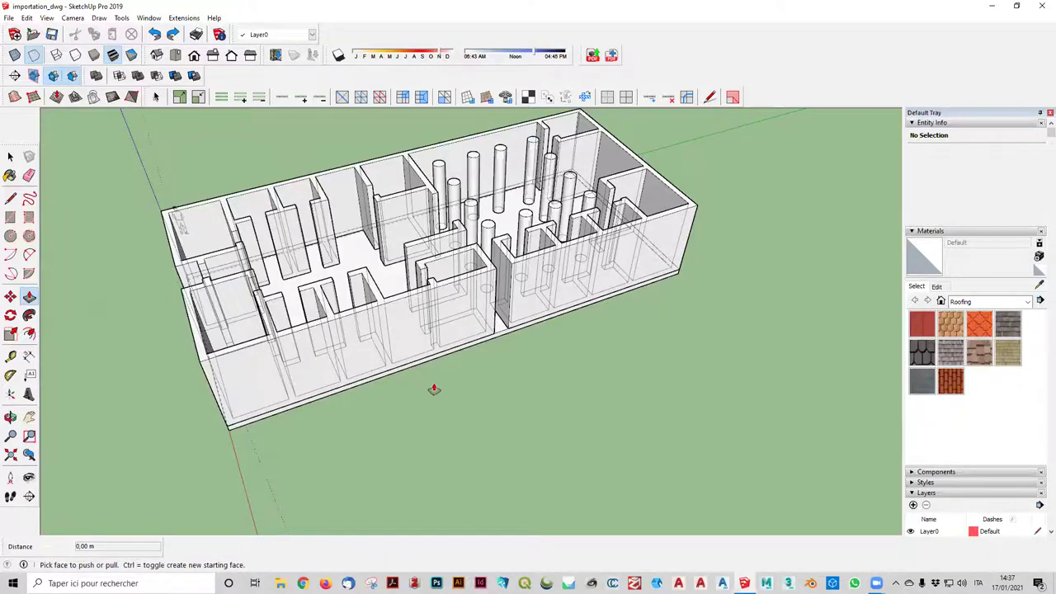
# - Zoom to the upper-left walls near the columns and start a rectangle at the wall-end corner
pyautogui.scroll(1, 283, 248)
pyautogui.scroll(1, 281, 248)
pyautogui.scroll(1, 248, 231)
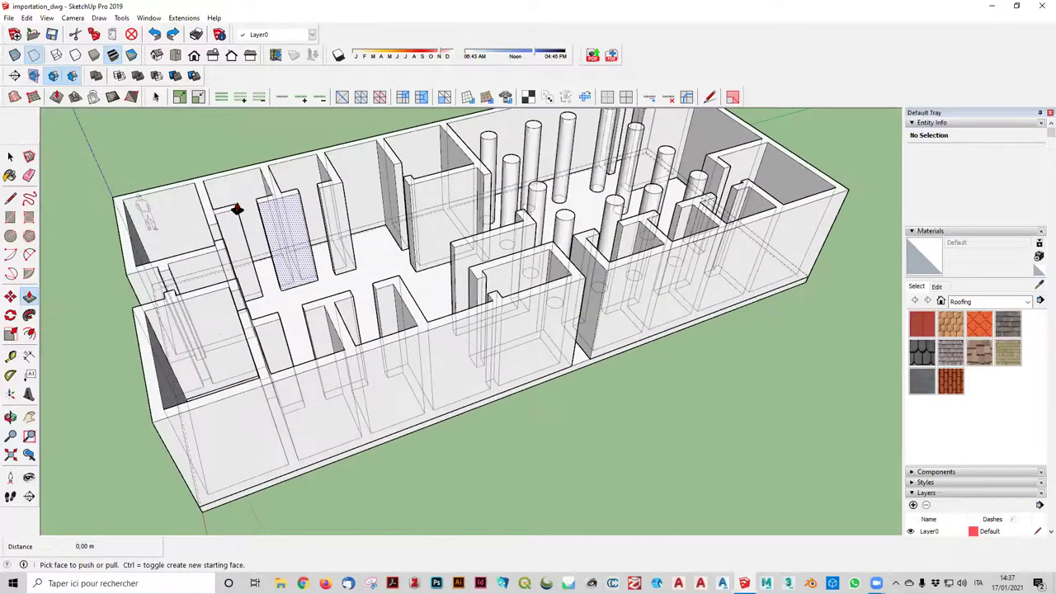
pyautogui.scroll(1, 237, 209)
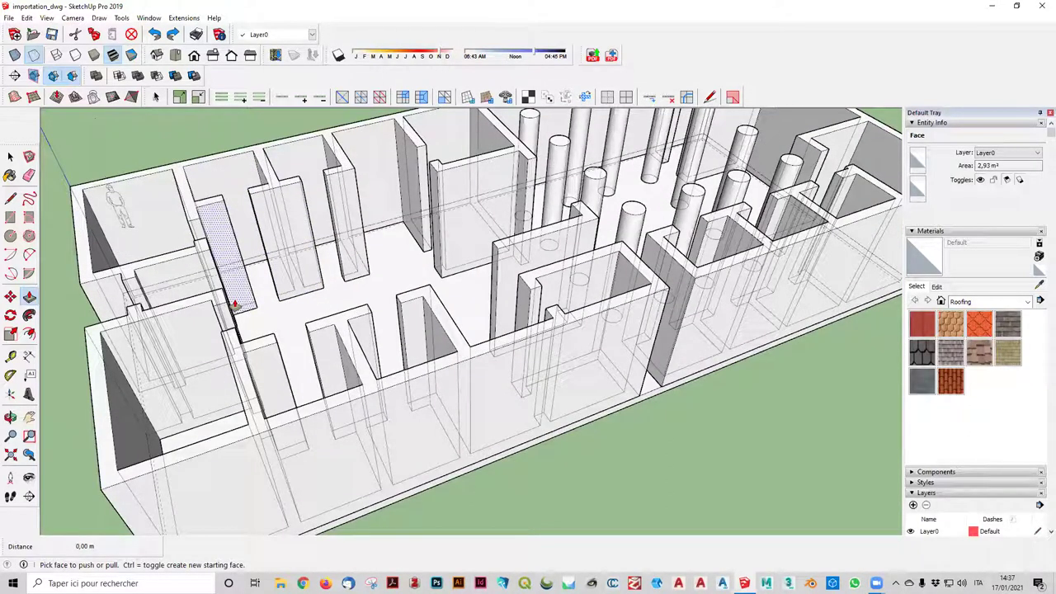
pyautogui.scroll(1, 221, 155)
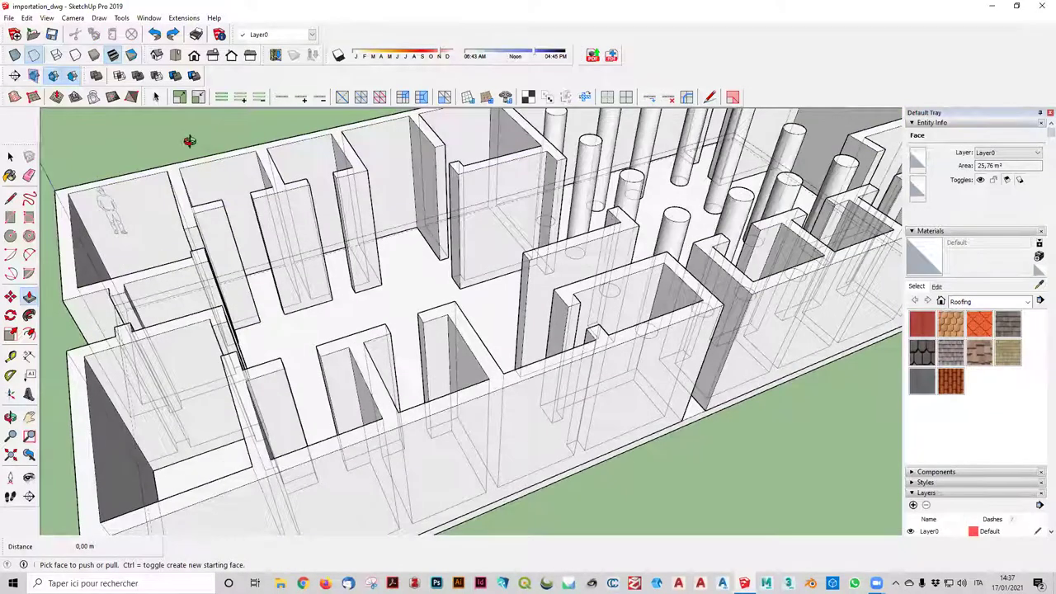
pyautogui.scroll(1, 198, 153)
pyautogui.moveTo(202, 154)
pyautogui.mouseDown(button='middle')
pyautogui.moveTo(217, 177)
pyautogui.moveTo(157, 170)
pyautogui.moveTo(273, 127)
pyautogui.moveTo(293, 340)
pyautogui.mouseUp(button='middle')
pyautogui.scroll(-1, 280, 137)
pyautogui.scroll(-1, 281, 137)
pyautogui.scroll(-3, 352, 120)
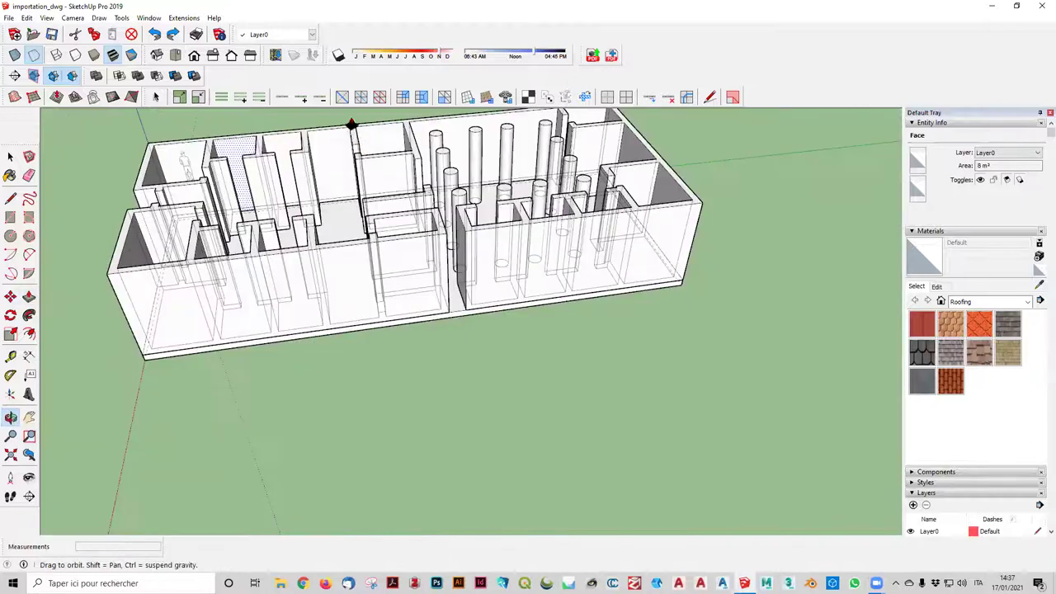
pyautogui.scroll(3, 488, 191)
pyautogui.press('p')
pyautogui.press('r')
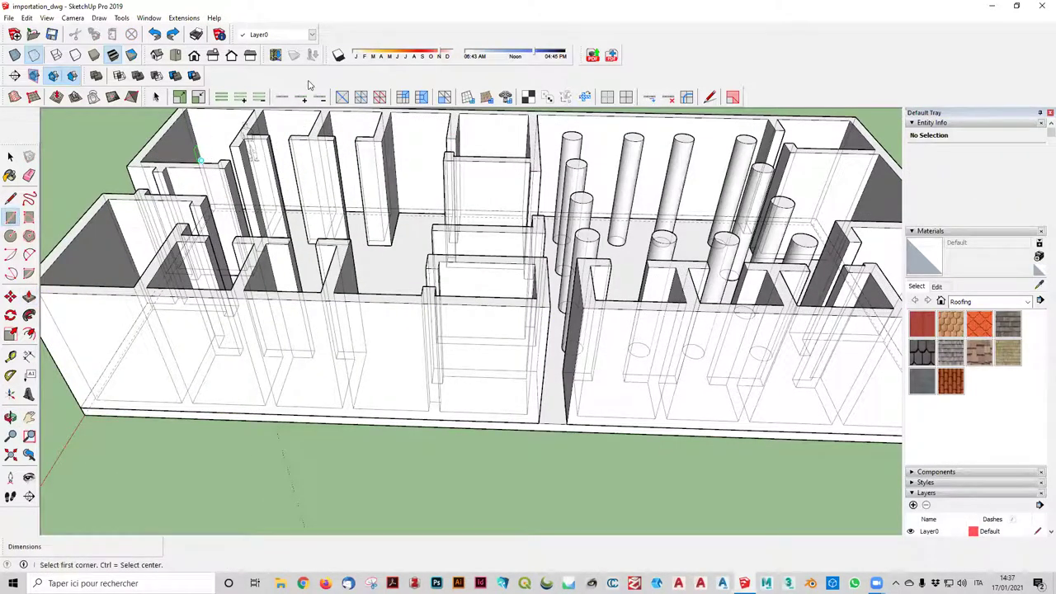
pyautogui.scroll(3, 335, 159)
pyautogui.moveTo(334, 159)
pyautogui.mouseDown(button='middle')
pyautogui.moveTo(319, 187)
pyautogui.moveTo(382, 292)
pyautogui.moveTo(337, 231)
pyautogui.mouseUp(button='middle')
pyautogui.scroll(3, 382, 291)
pyautogui.scroll(3, 334, 233)
pyautogui.click(327, 234)
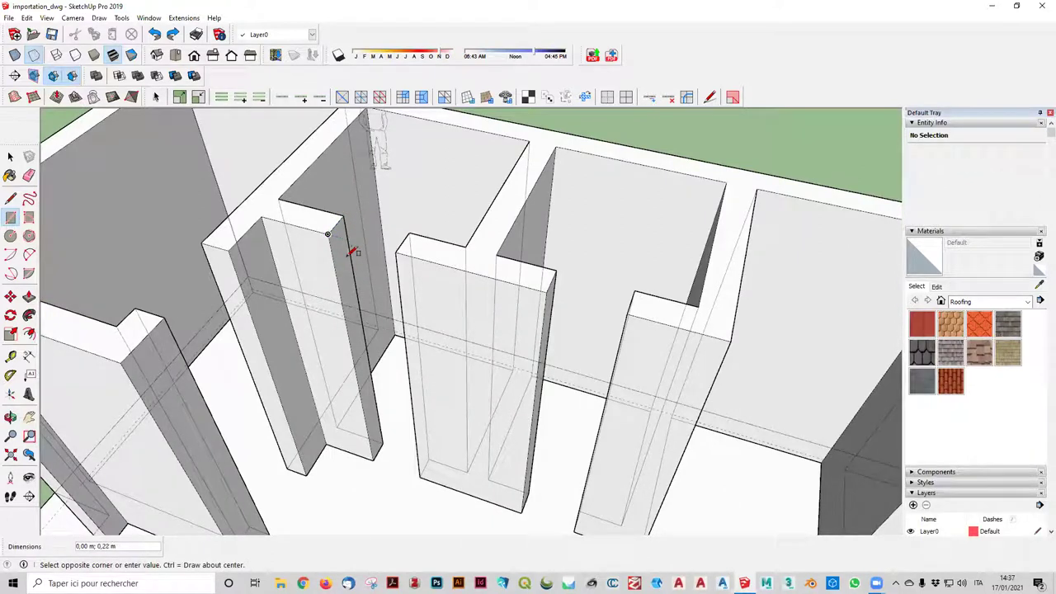
# - Push/Pull the small face at the wall end's top across the doorway as a lintel
pyautogui.moveTo(355, 264)
pyautogui.mouseDown(button='middle')
pyautogui.moveTo(385, 266)
pyautogui.moveTo(389, 220)
pyautogui.moveTo(182, 201)
pyautogui.moveTo(54, 279)
pyautogui.moveTo(116, 272)
pyautogui.mouseUp(button='middle')
pyautogui.press('p')
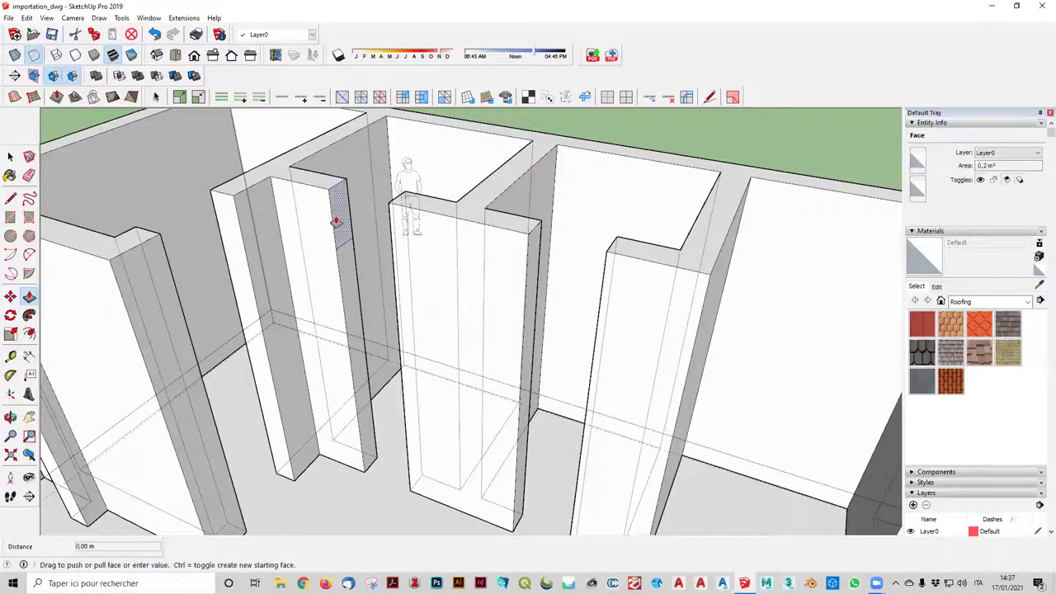
pyautogui.moveTo(388, 206)
pyautogui.mouseDown(button='middle')
pyautogui.moveTo(498, 203)
pyautogui.moveTo(279, 300)
pyautogui.moveTo(436, 271)
pyautogui.moveTo(232, 167)
pyautogui.moveTo(84, 154)
pyautogui.mouseUp(button='middle')
# - Turn off Back Edges in the edge style so dashed hidden lines disappear
pyautogui.hotkey('alt', 'v')
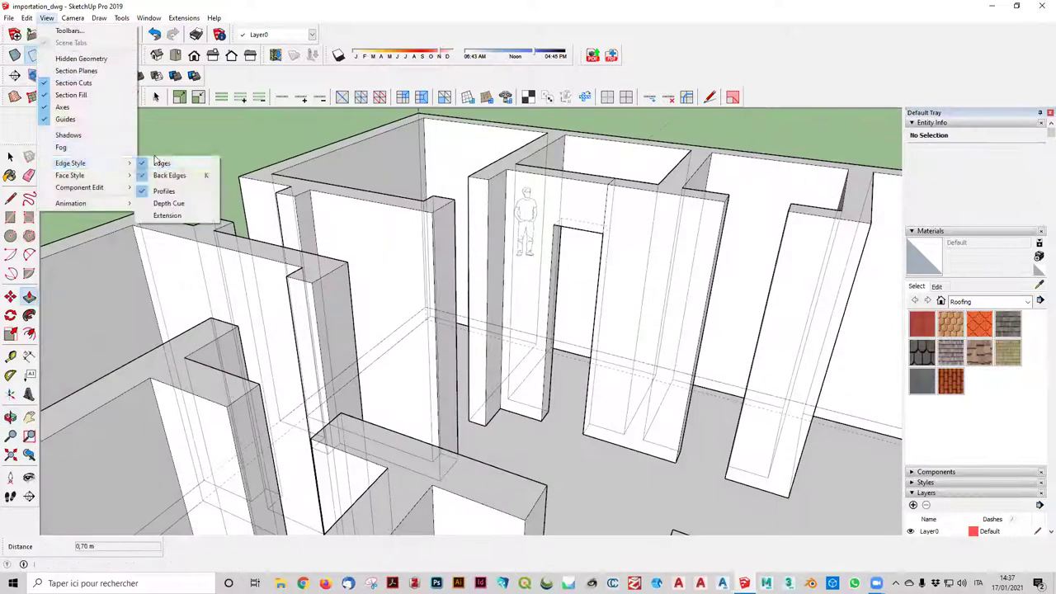
pyautogui.click(157, 175)
pyautogui.moveTo(156, 175)
pyautogui.mouseDown(button='middle')
pyautogui.moveTo(146, 177)
pyautogui.moveTo(413, 264)
pyautogui.mouseUp(button='middle')
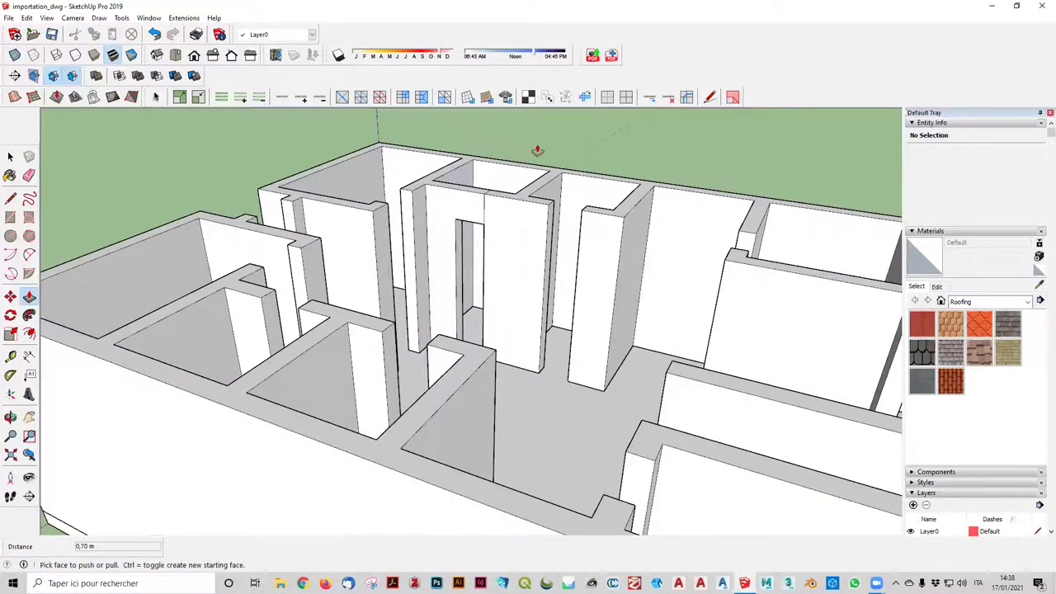
pyautogui.moveTo(538, 151); pyautogui.dragTo(521, 167, button='middle')
pyautogui.moveTo(87, 285)
pyautogui.mouseDown(button='middle')
pyautogui.moveTo(306, 189)
pyautogui.moveTo(503, 170)
pyautogui.moveTo(677, 104)
pyautogui.mouseUp(button='middle')
pyautogui.moveTo(38, 229)
pyautogui.mouseDown(button='middle')
pyautogui.moveTo(655, 232)
pyautogui.moveTo(519, 224)
pyautogui.moveTo(546, 190)
pyautogui.moveTo(566, 360)
pyautogui.mouseUp(button='middle')
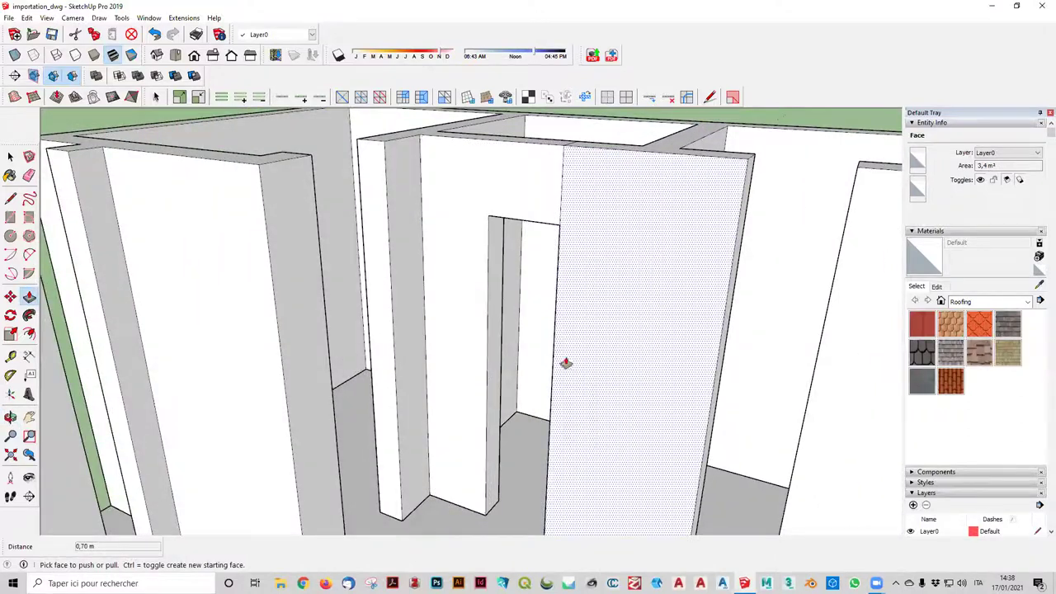
# - Measure the door-top height down from the wall top with the Tape Measure
pyautogui.click(10, 356)
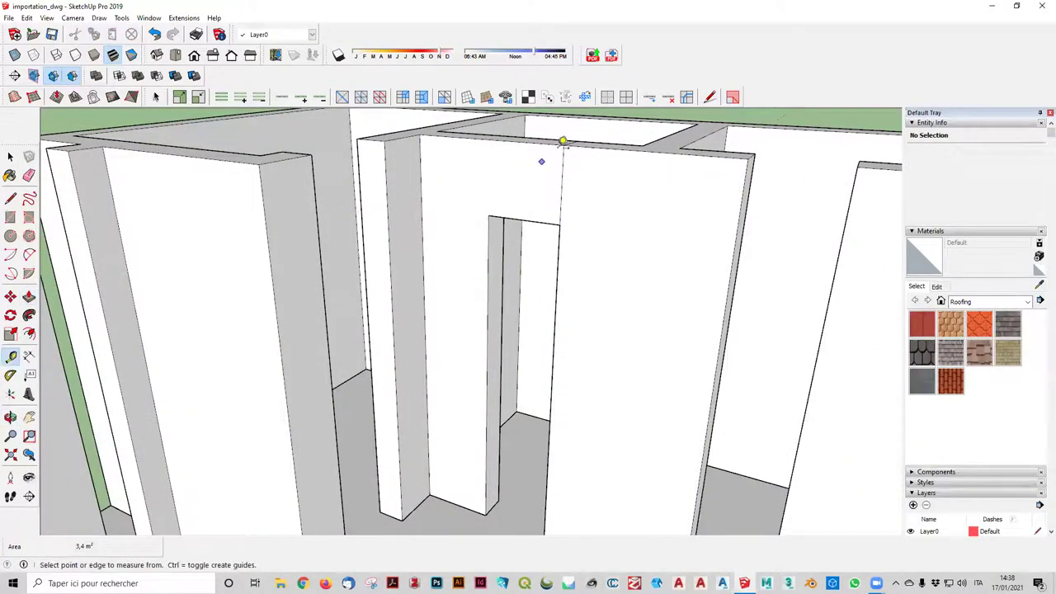
pyautogui.click(564, 145)
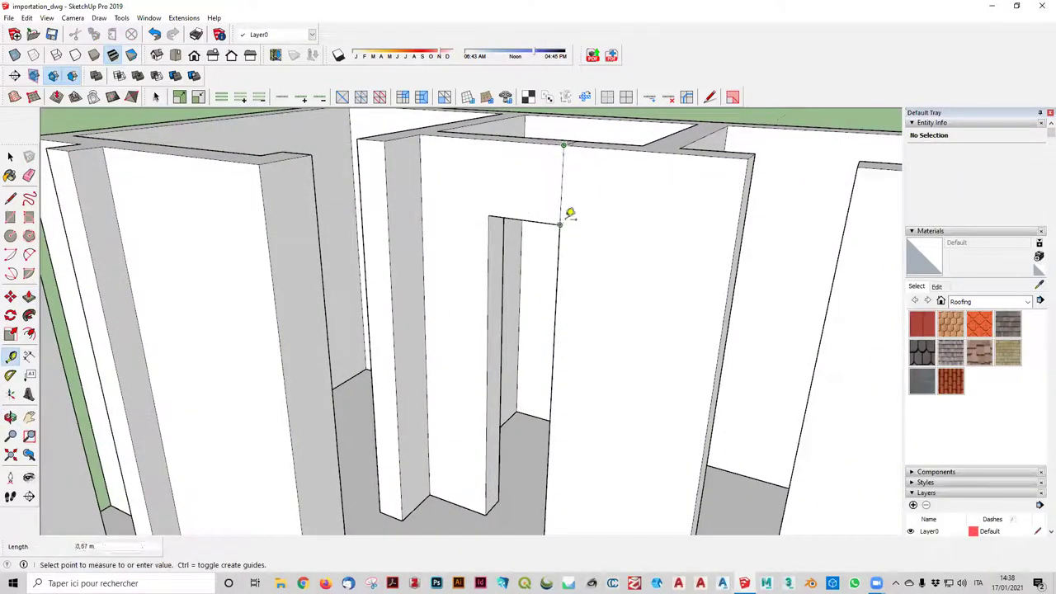
pyautogui.moveTo(478, 236)
pyautogui.mouseDown(button='middle')
pyautogui.moveTo(274, 206)
pyautogui.moveTo(218, 182)
pyautogui.mouseUp(button='middle')
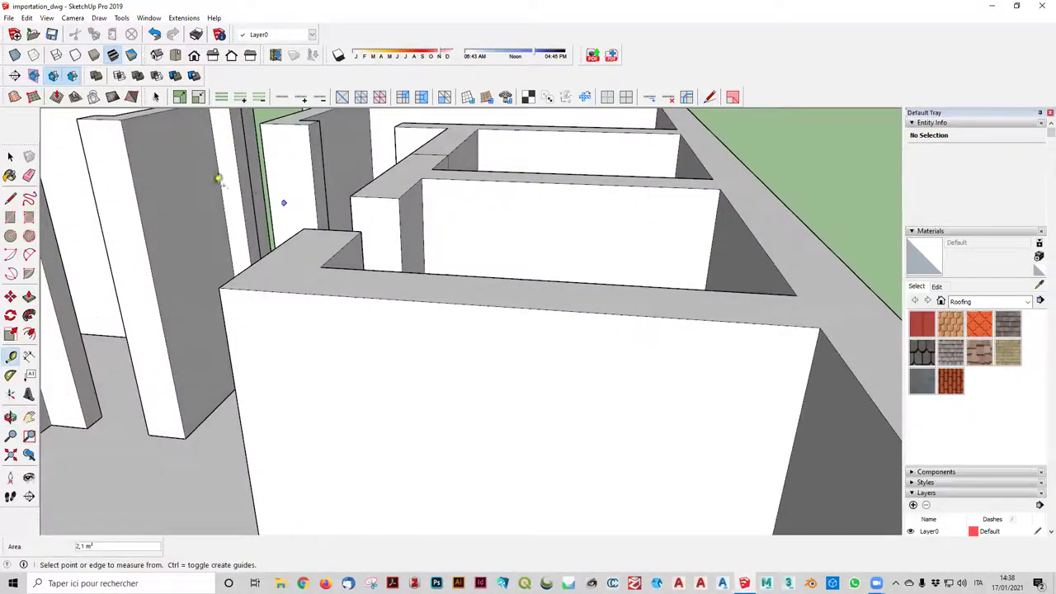
# - Draw a rectangle on the wall end face at door-top height
pyautogui.click(10, 217)
pyautogui.click(309, 124)
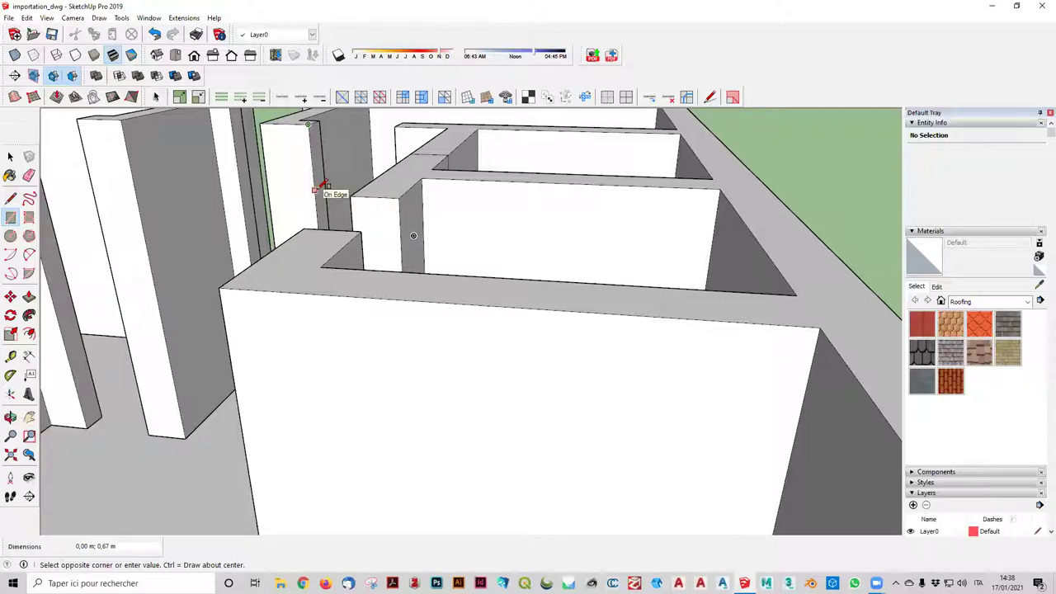
pyautogui.moveTo(317, 189); pyautogui.dragTo(438, 217, button='middle')
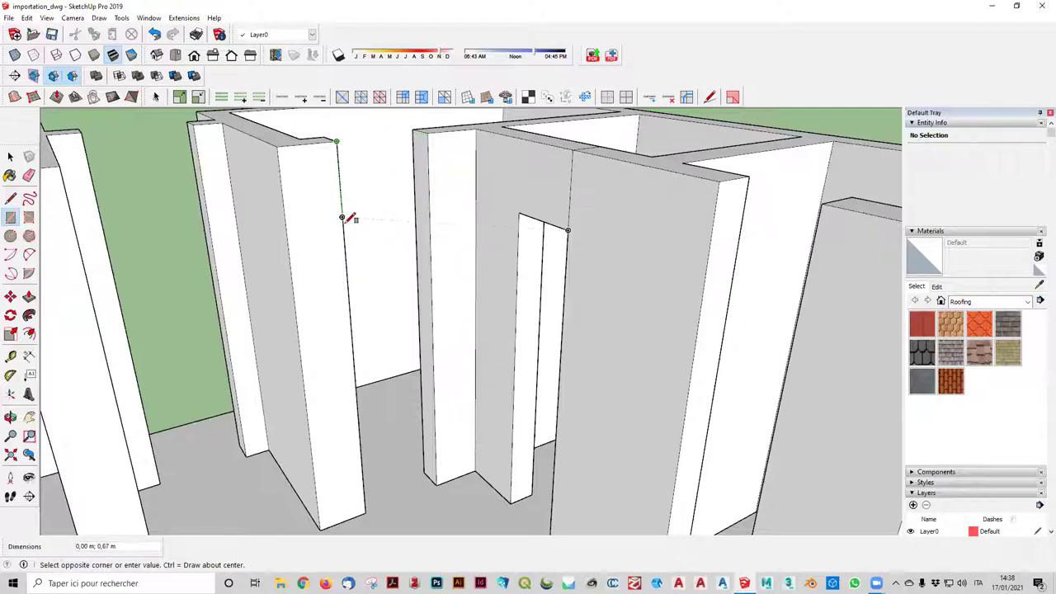
pyautogui.moveTo(342, 217); pyautogui.dragTo(333, 180, button='middle')
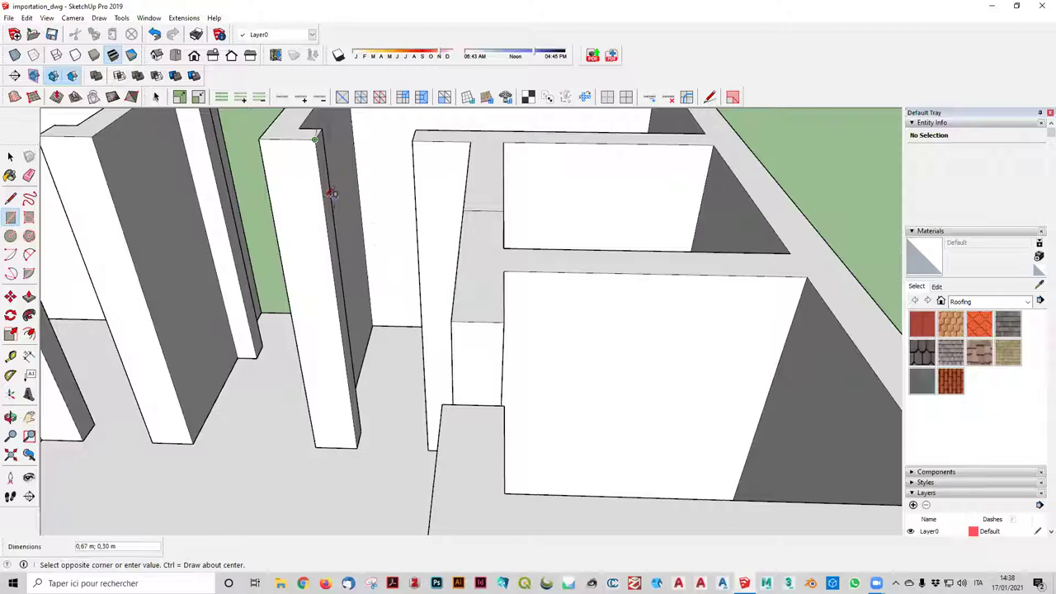
pyautogui.moveTo(302, 176); pyautogui.dragTo(348, 64, button='middle')
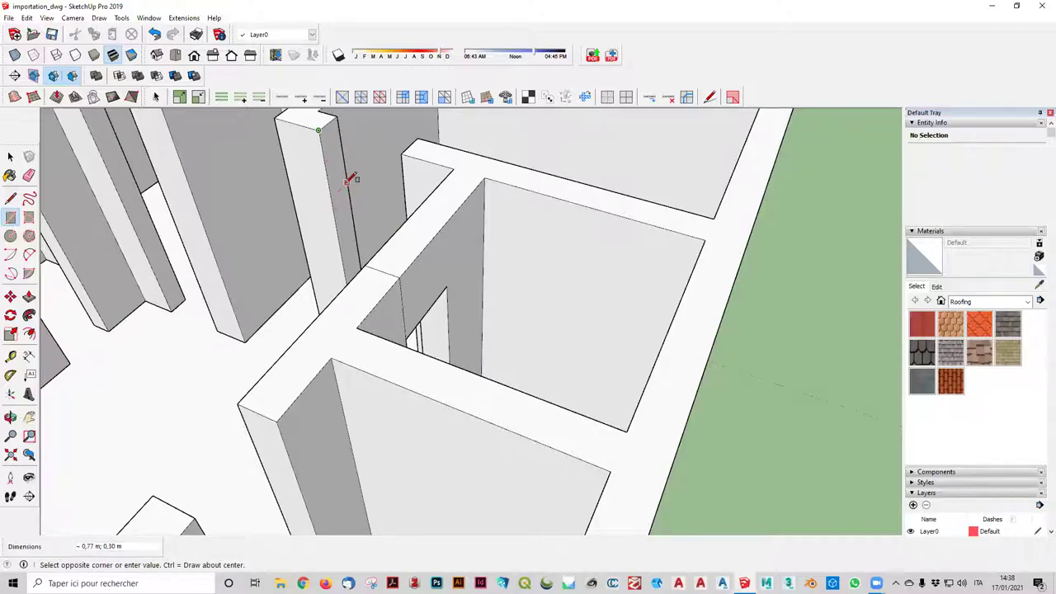
pyautogui.click(347, 175)
pyautogui.moveTo(346, 170); pyautogui.dragTo(391, 174, button='middle')
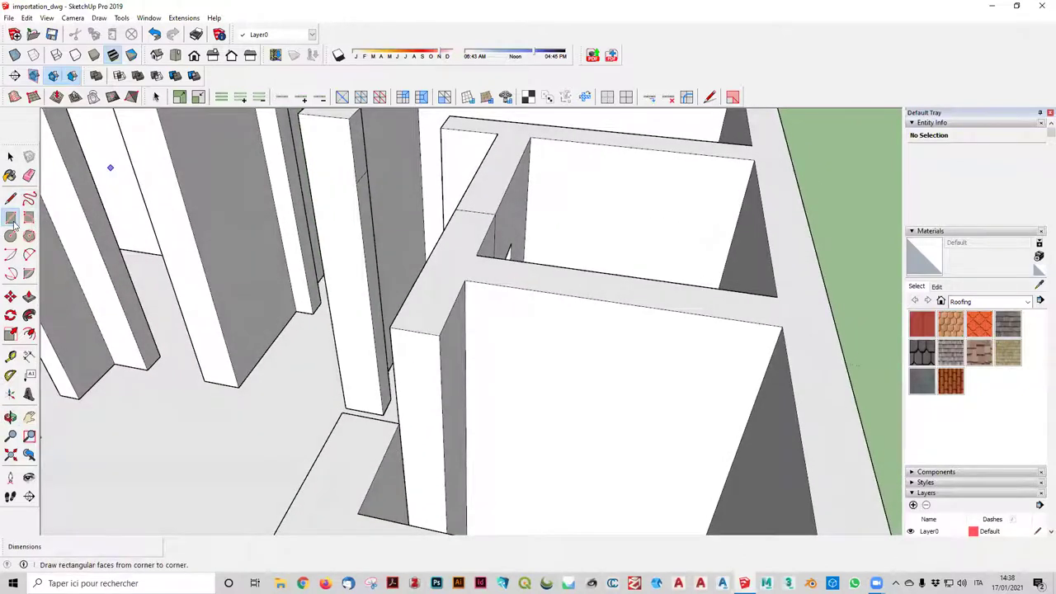
# - Push the new rectangle 0,90 m across the door opening to form the lintel
pyautogui.click(29, 297)
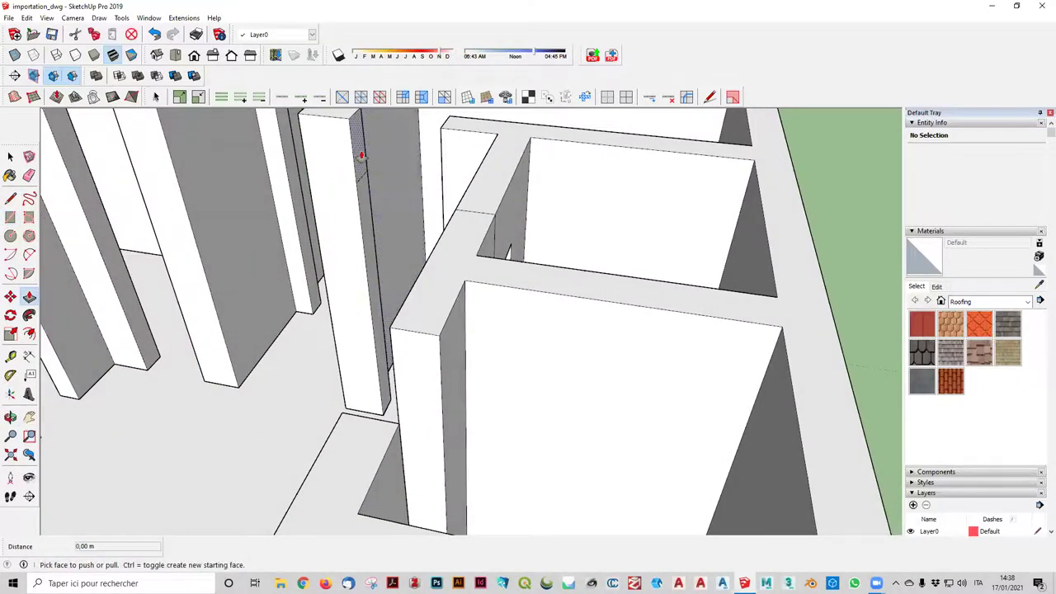
pyautogui.click(359, 153)
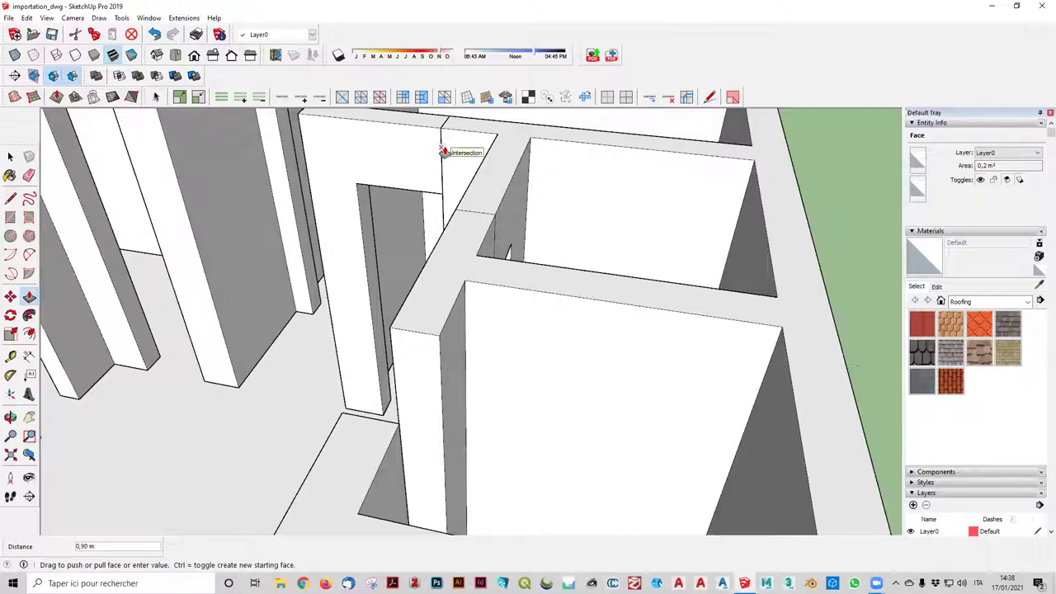
pyautogui.click(440, 130)
pyautogui.moveTo(440, 129)
pyautogui.mouseDown(button='middle')
pyautogui.moveTo(613, 127)
pyautogui.moveTo(570, 245)
pyautogui.moveTo(569, 343)
pyautogui.moveTo(297, 314)
pyautogui.mouseUp(button='middle')
pyautogui.press('e')
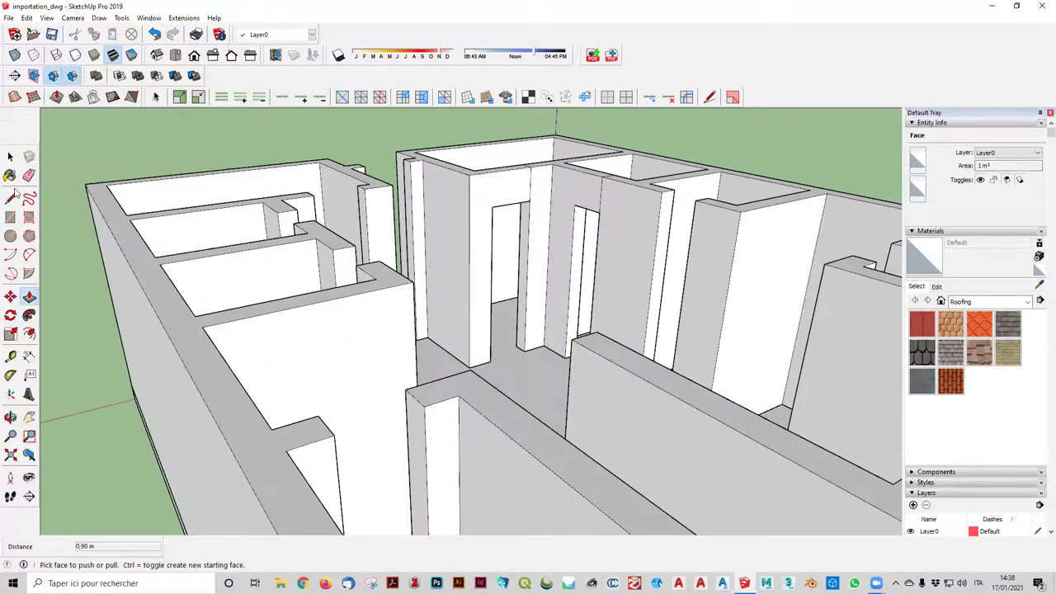
pyautogui.scroll(3, 510, 193)
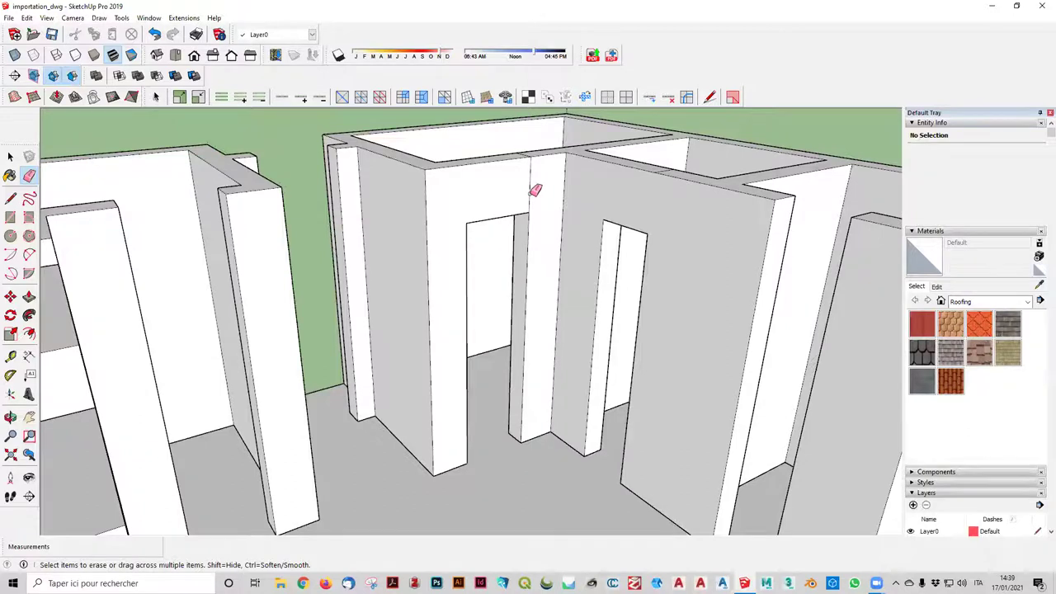
pyautogui.moveTo(535, 190); pyautogui.dragTo(553, 154, button='middle')
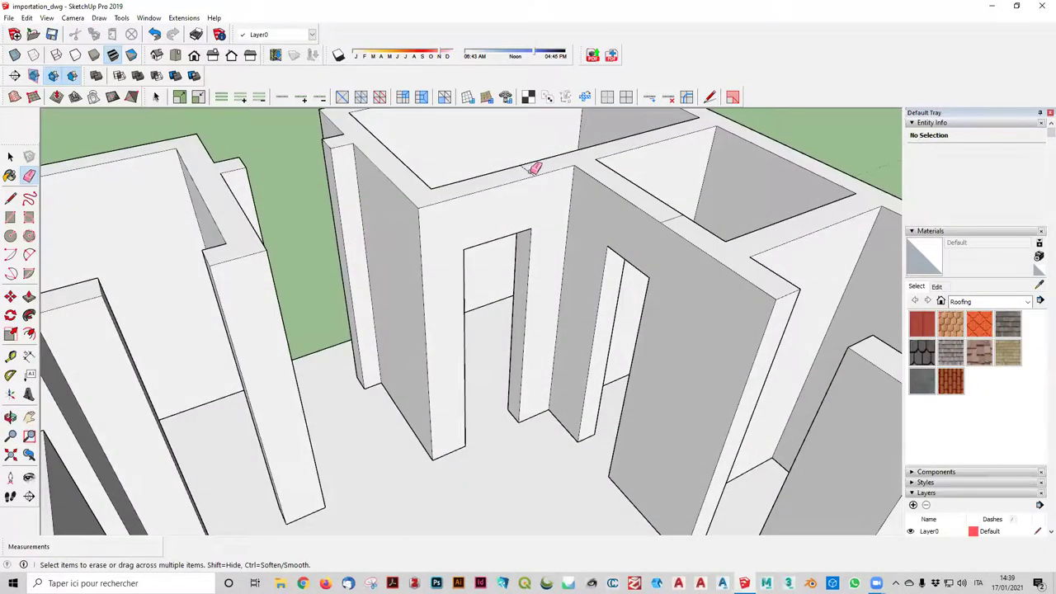
pyautogui.moveTo(701, 200); pyautogui.dragTo(327, 293, button='middle')
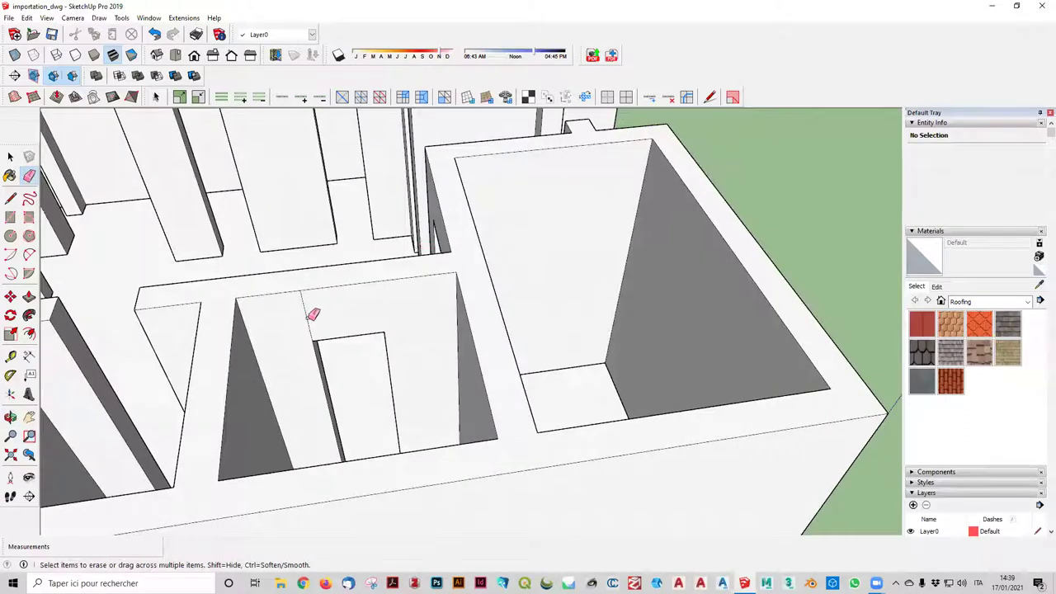
pyautogui.moveTo(309, 306)
pyautogui.mouseDown(button='middle')
pyautogui.moveTo(278, 288)
pyautogui.moveTo(471, 229)
pyautogui.moveTo(539, 236)
pyautogui.moveTo(809, 212)
pyautogui.moveTo(572, 288)
pyautogui.moveTo(911, 258)
pyautogui.moveTo(684, 229)
pyautogui.moveTo(655, 265)
pyautogui.moveTo(647, 209)
pyautogui.mouseUp(button='middle')
pyautogui.scroll(-3, 648, 210)
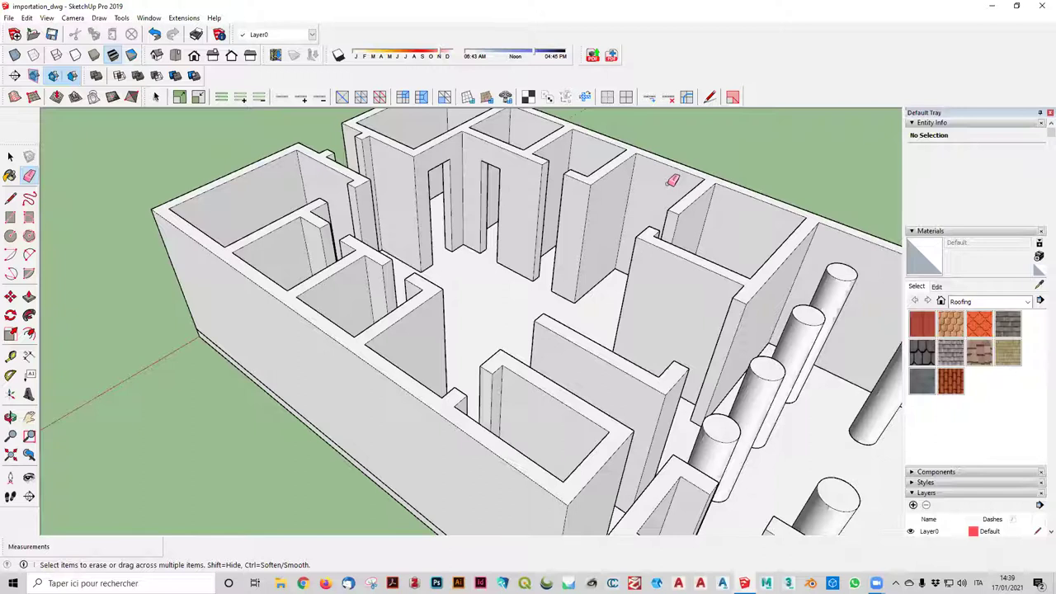
pyautogui.scroll(-3, 667, 186)
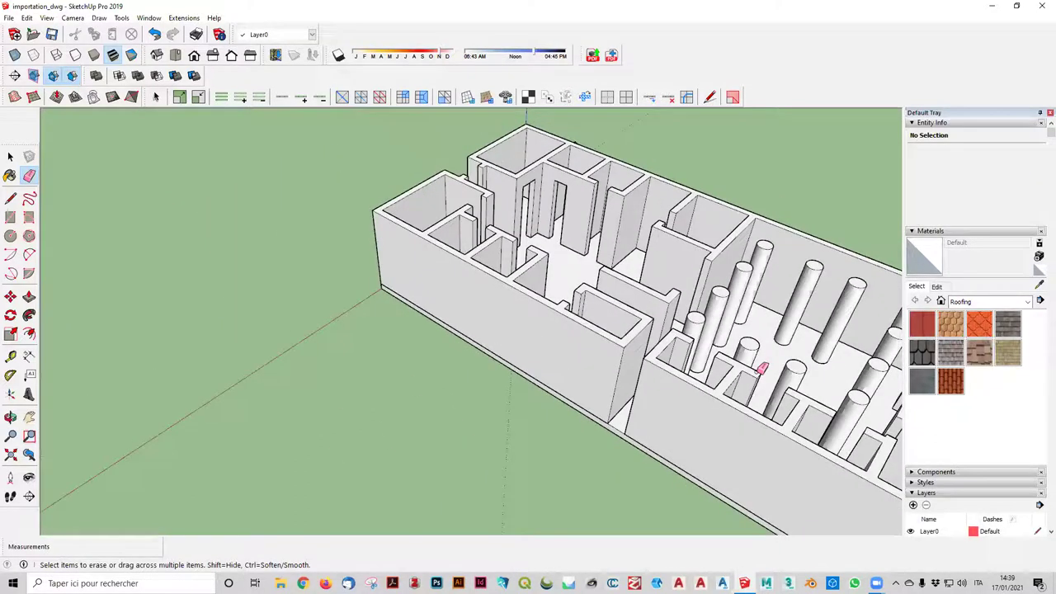
pyautogui.moveTo(755, 366); pyautogui.dragTo(671, 177, button='middle')
pyautogui.scroll(3, 777, 331)
pyautogui.scroll(2, 777, 331)
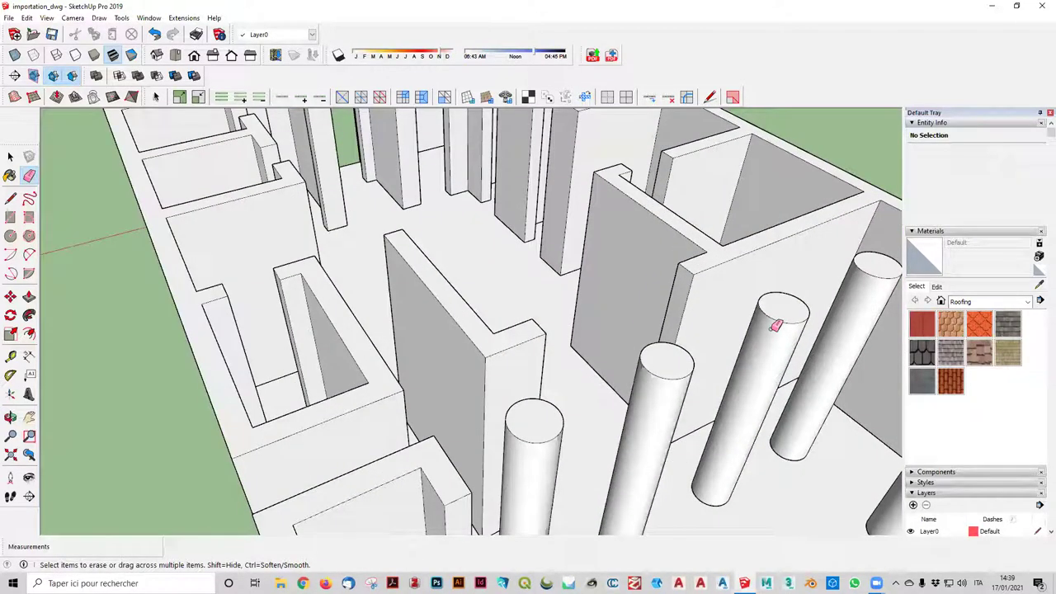
pyautogui.scroll(-3, 578, 421)
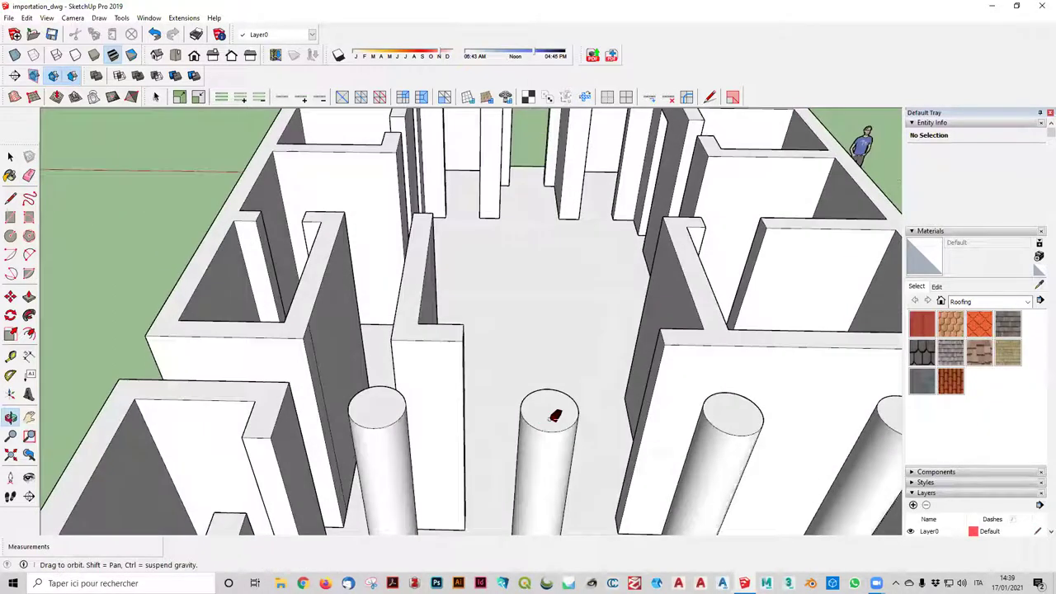
pyautogui.scroll(-3, 557, 405)
pyautogui.scroll(-2, 568, 392)
pyautogui.moveTo(571, 396); pyautogui.dragTo(446, 390, button='middle')
pyautogui.scroll(2, 463, 396)
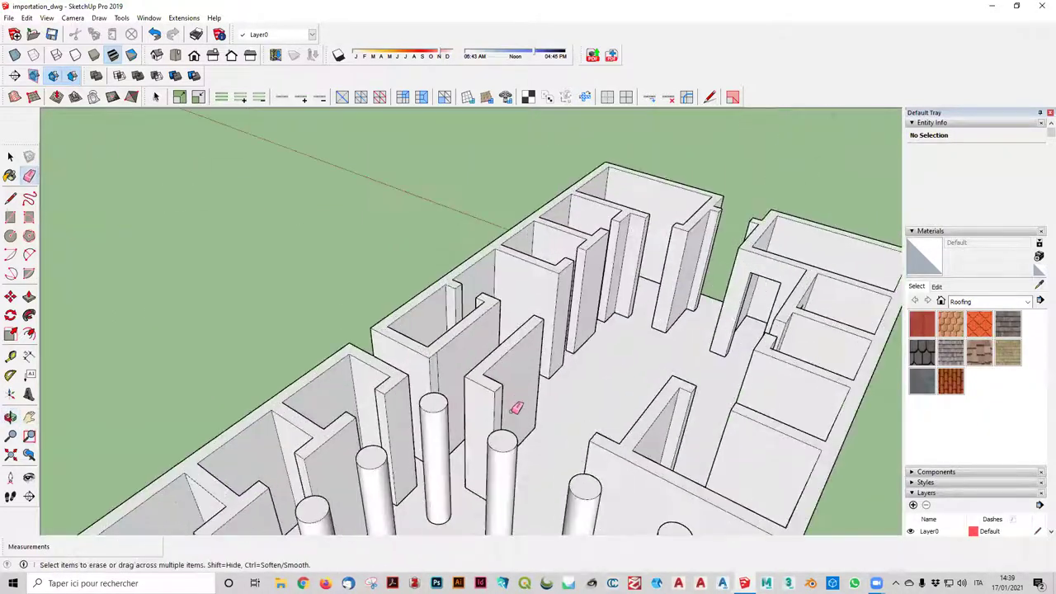
pyautogui.scroll(2, 493, 470)
pyautogui.scroll(-1, 496, 468)
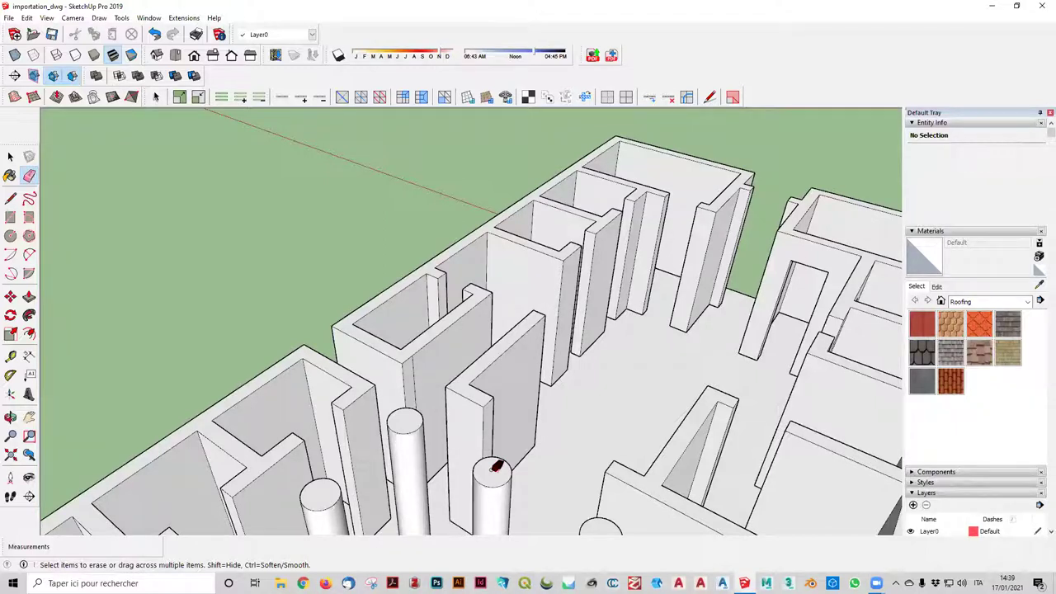
pyautogui.scroll(-3, 652, 371)
pyautogui.scroll(-2, 636, 369)
pyautogui.moveTo(619, 417)
pyautogui.mouseDown(button='middle')
pyautogui.moveTo(749, 465)
pyautogui.moveTo(620, 415)
pyautogui.mouseUp(button='middle')
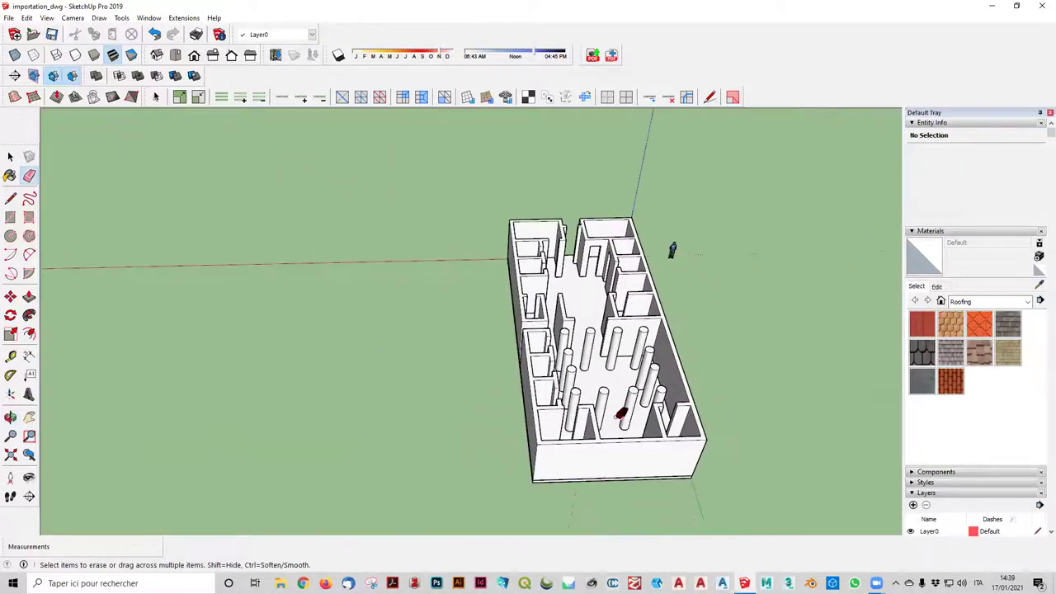
pyautogui.scroll(3, 621, 415)
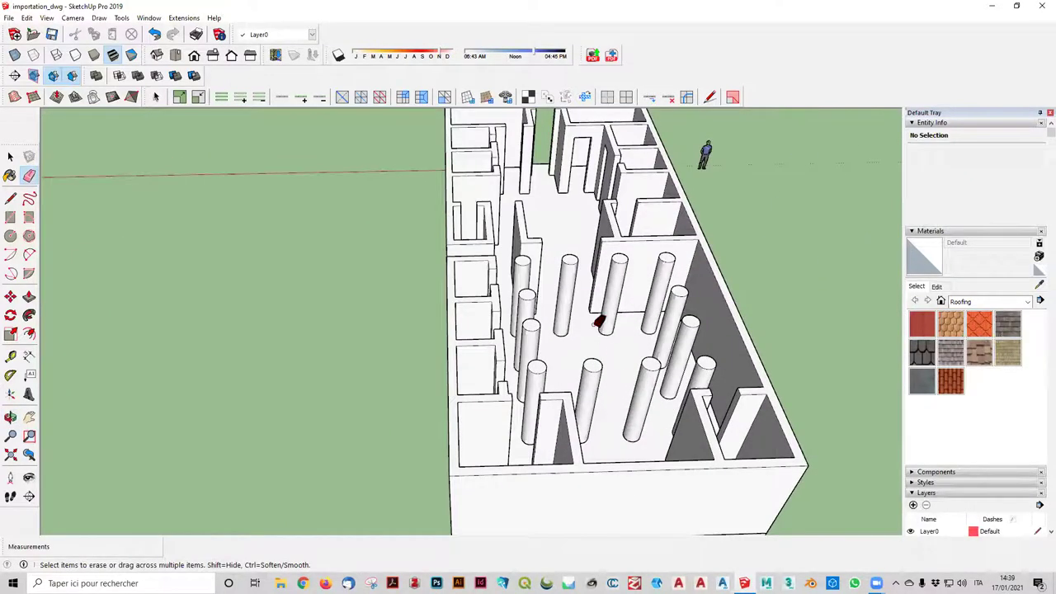
pyautogui.scroll(-3, 600, 321)
pyautogui.moveTo(448, 359)
pyautogui.mouseDown(button='middle')
pyautogui.moveTo(794, 332)
pyautogui.moveTo(613, 396)
pyautogui.moveTo(575, 370)
pyautogui.moveTo(573, 436)
pyautogui.moveTo(501, 441)
pyautogui.moveTo(515, 447)
pyautogui.mouseUp(button='middle')
pyautogui.scroll(3, 670, 390)
pyautogui.scroll(-3, 670, 390)
pyautogui.scroll(1, 578, 437)
pyautogui.scroll(-1, 578, 438)
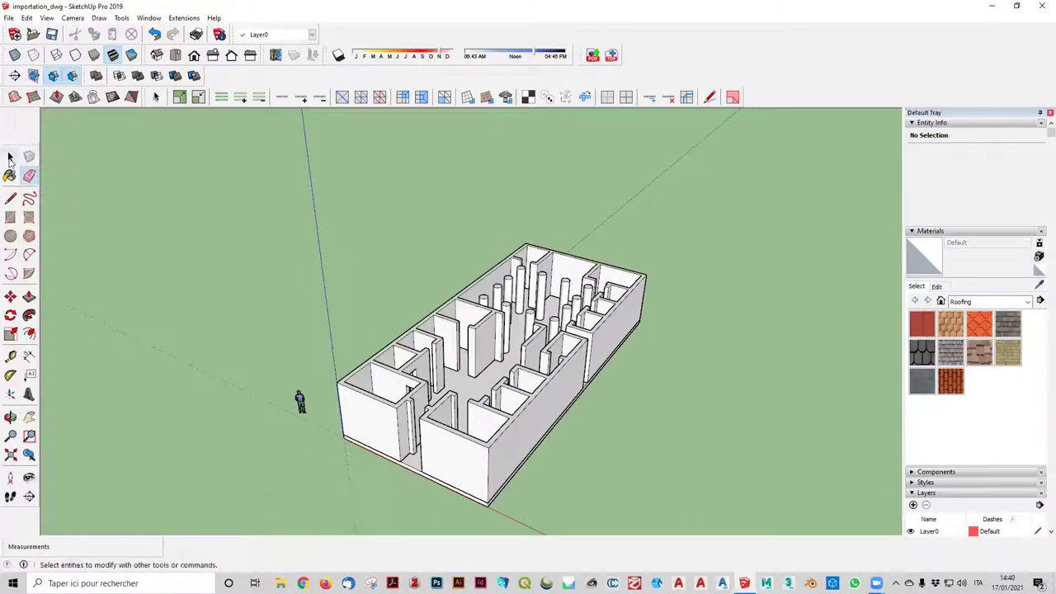
pyautogui.scroll(5, 489, 335)
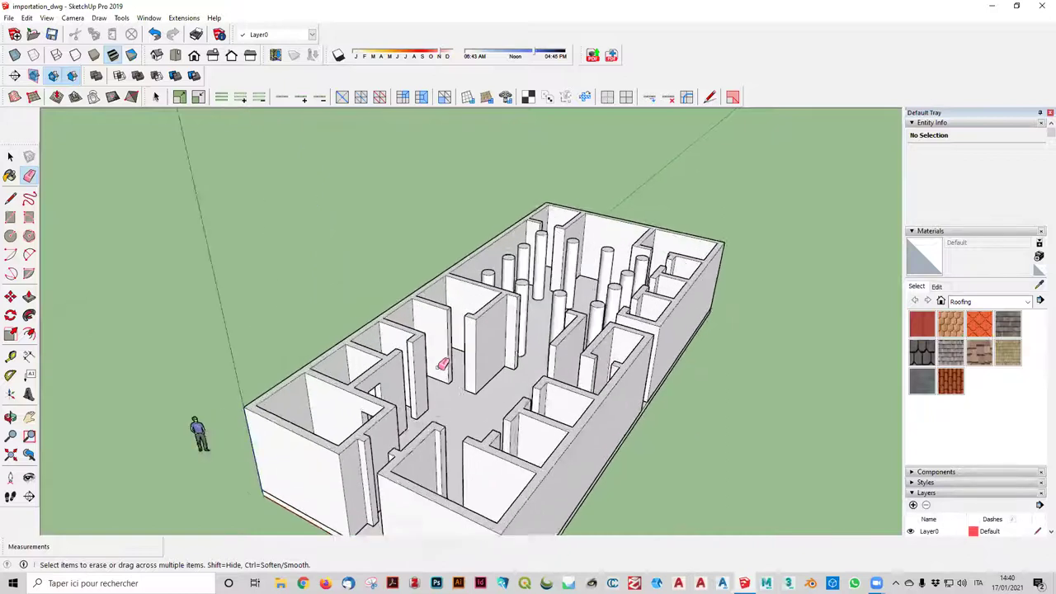
pyautogui.moveTo(365, 372); pyautogui.dragTo(288, 345, button='middle')
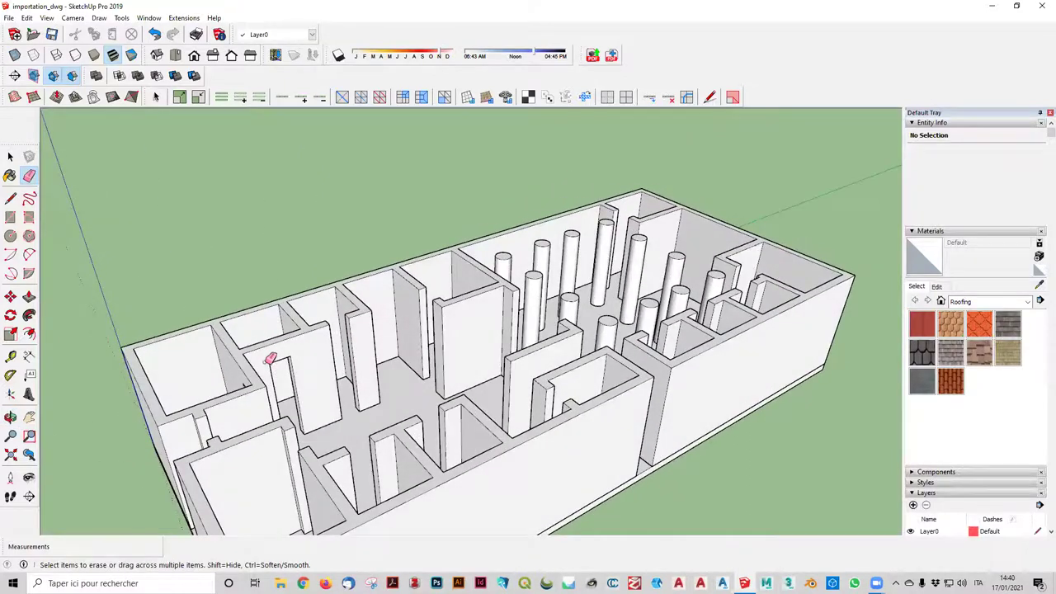
pyautogui.moveTo(416, 397)
pyautogui.mouseDown(button='middle')
pyautogui.moveTo(578, 420)
pyautogui.moveTo(553, 420)
pyautogui.mouseUp(button='middle')
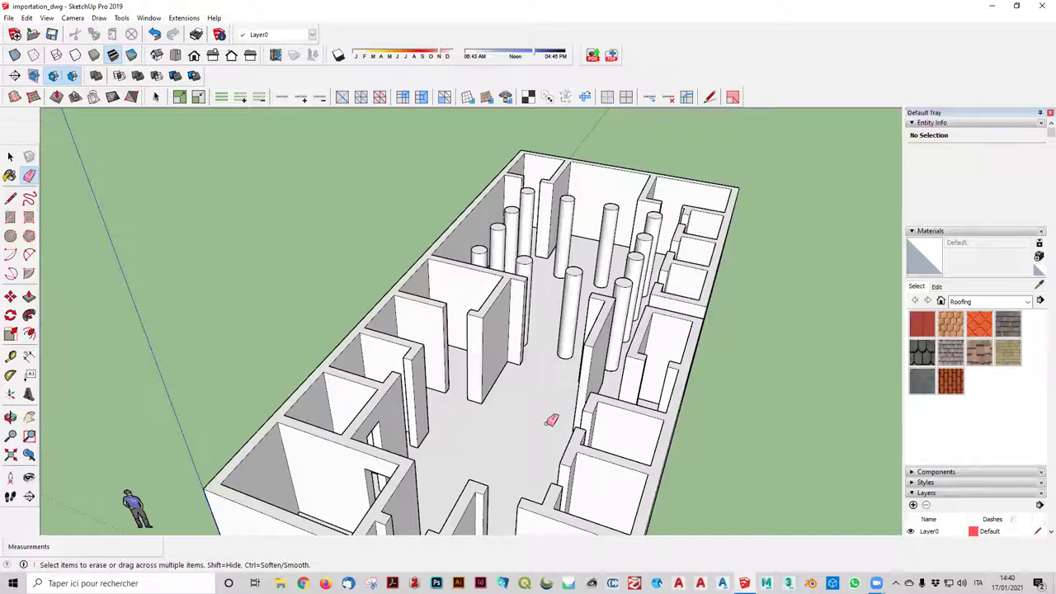
# - Copy the U-shaped outer walls and place the copy off to the side of the building
pyautogui.moveTo(552, 420); pyautogui.dragTo(347, 395, button='middle')
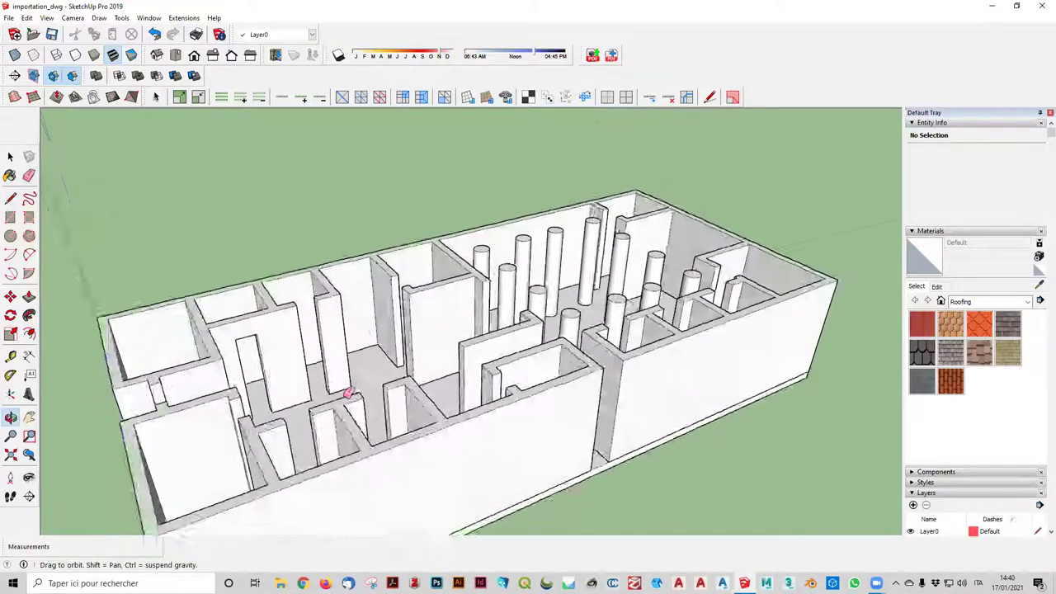
pyautogui.scroll(-3, 367, 339)
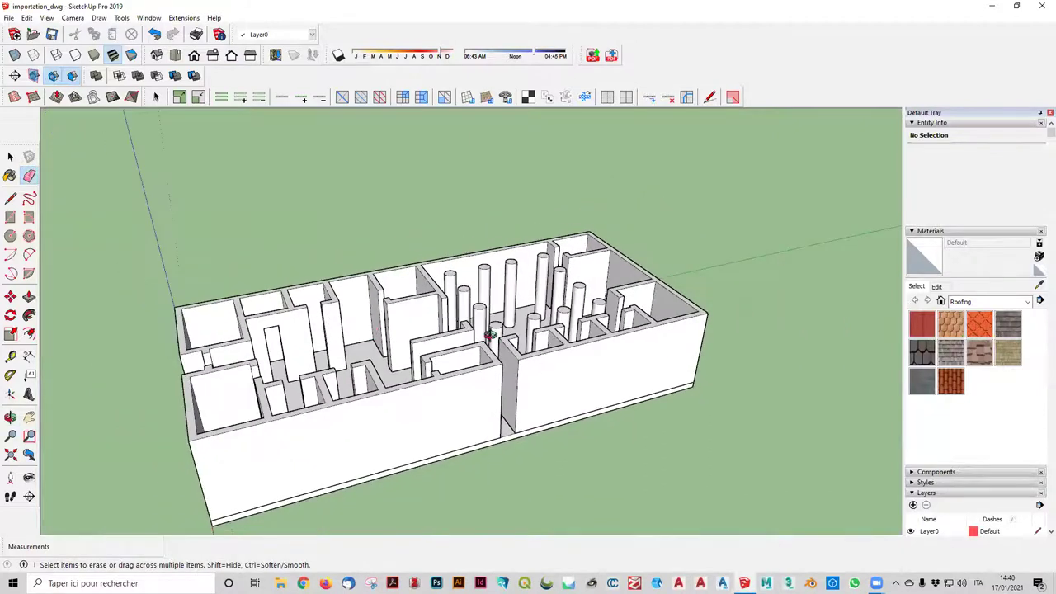
pyautogui.moveTo(491, 335); pyautogui.dragTo(455, 275, button='middle')
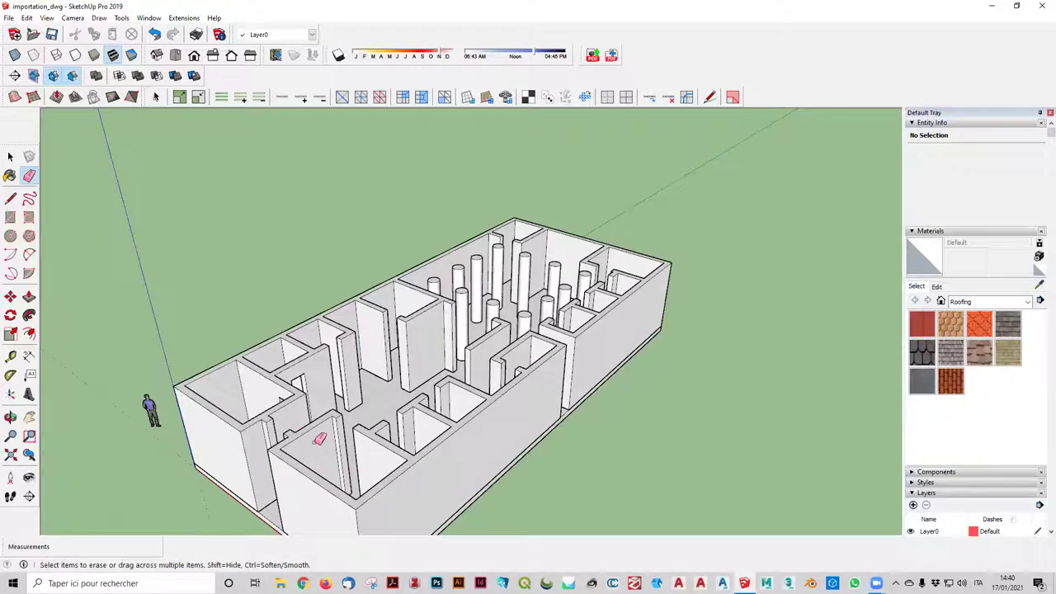
pyautogui.scroll(2, 306, 415)
pyautogui.moveTo(305, 417)
pyautogui.mouseDown(button='middle')
pyautogui.moveTo(213, 450)
pyautogui.moveTo(445, 462)
pyautogui.moveTo(132, 500)
pyautogui.mouseUp(button='middle')
pyautogui.scroll(-2, 141, 471)
pyautogui.scroll(-2, 244, 442)
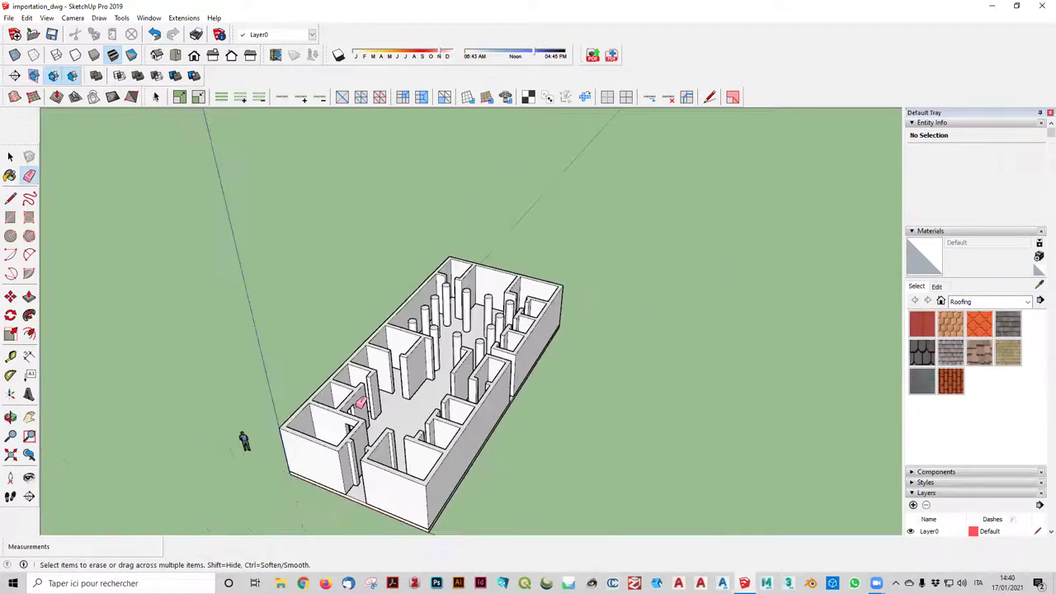
pyautogui.scroll(1, 360, 403)
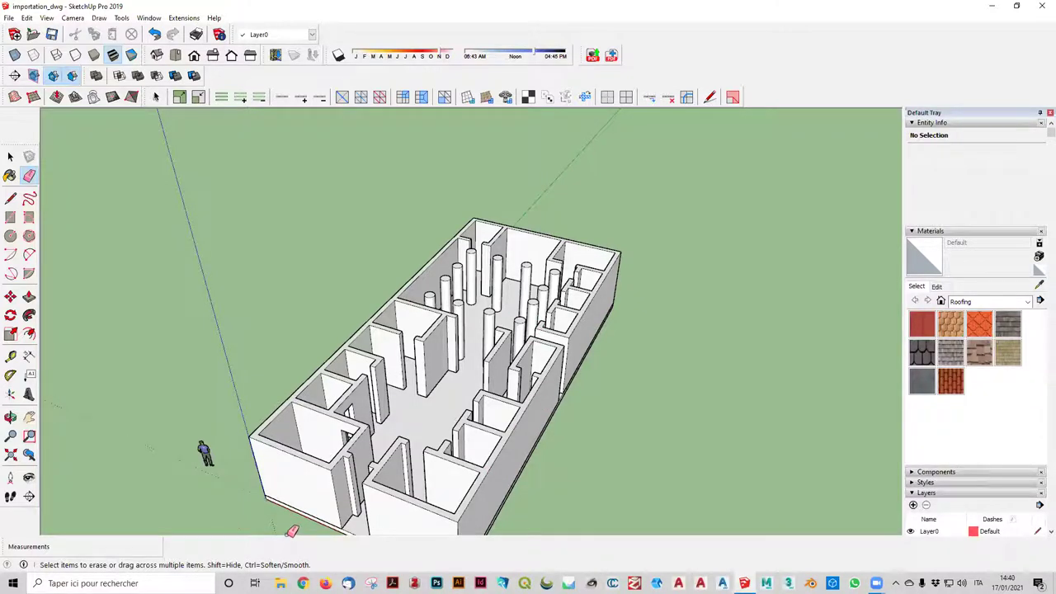
pyautogui.scroll(-2, 240, 255)
pyautogui.click(10, 157)
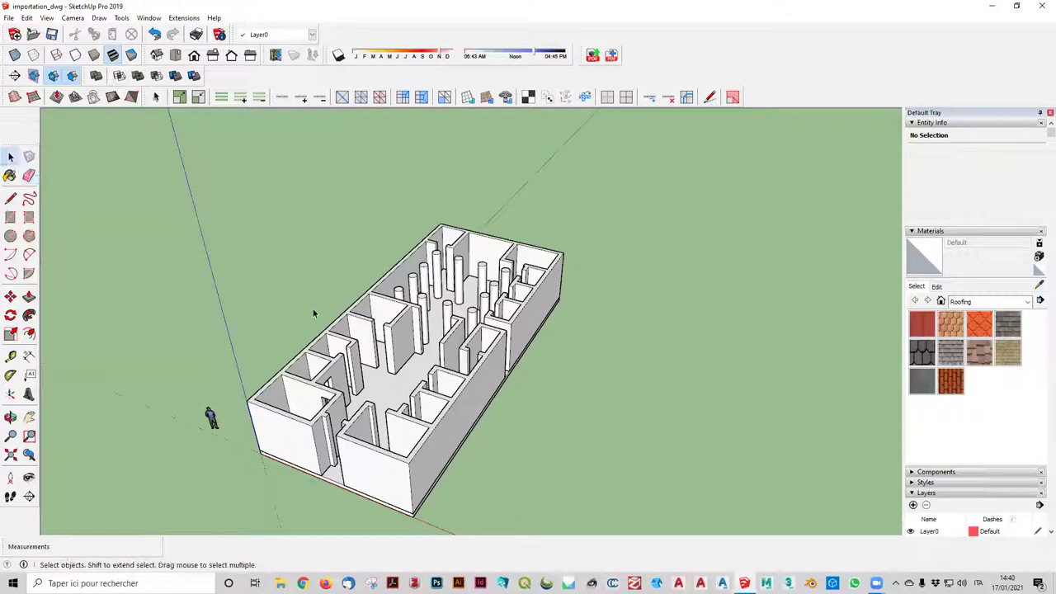
pyautogui.tripleClick(353, 328)
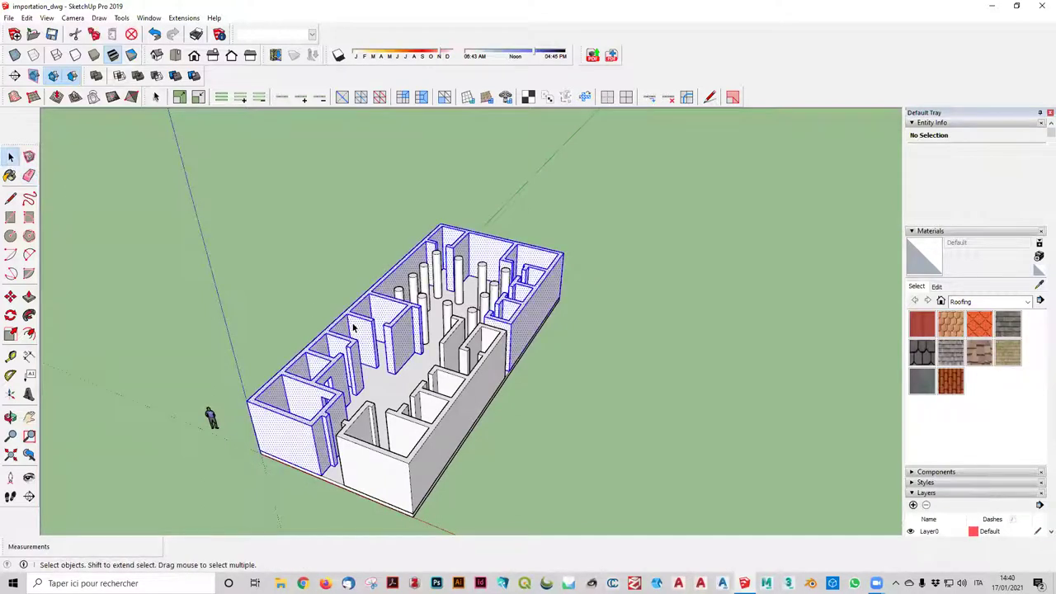
pyautogui.click(11, 296)
pyautogui.press('ctrl')
pyautogui.click(311, 424)
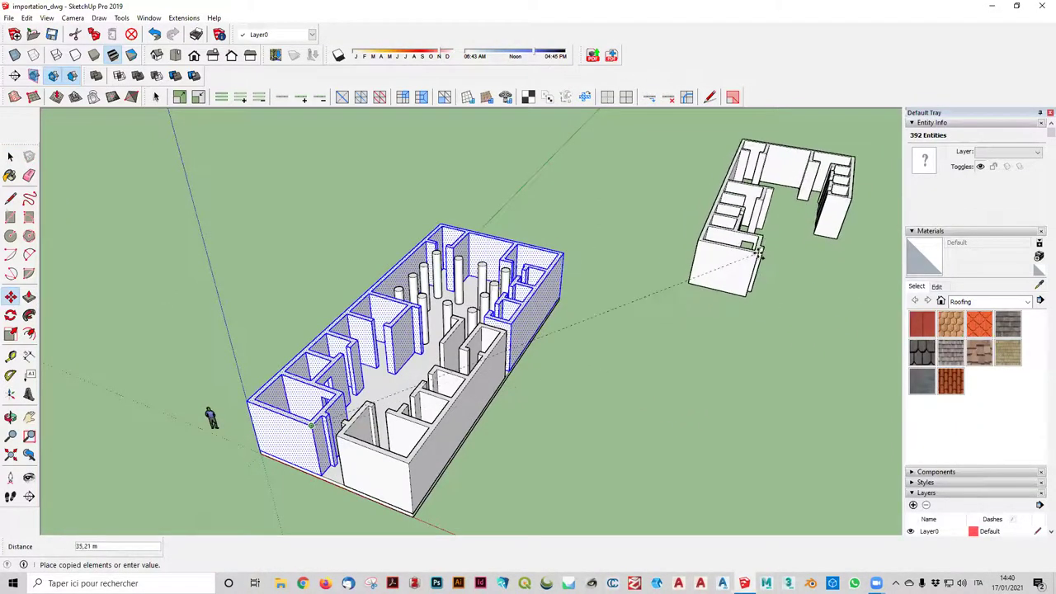
pyautogui.click(793, 194)
# - Cancel an unwanted second copy of the building and return to the Select tool
pyautogui.press('o')
pyautogui.press('m')
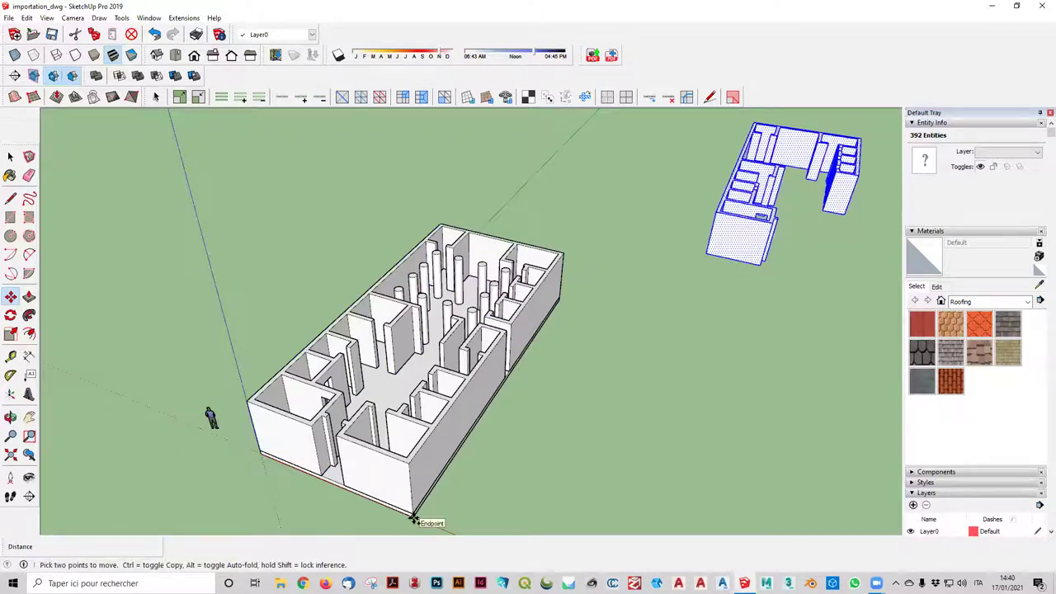
pyautogui.click(414, 519)
pyautogui.press('ctrl')
pyautogui.press('Escape')
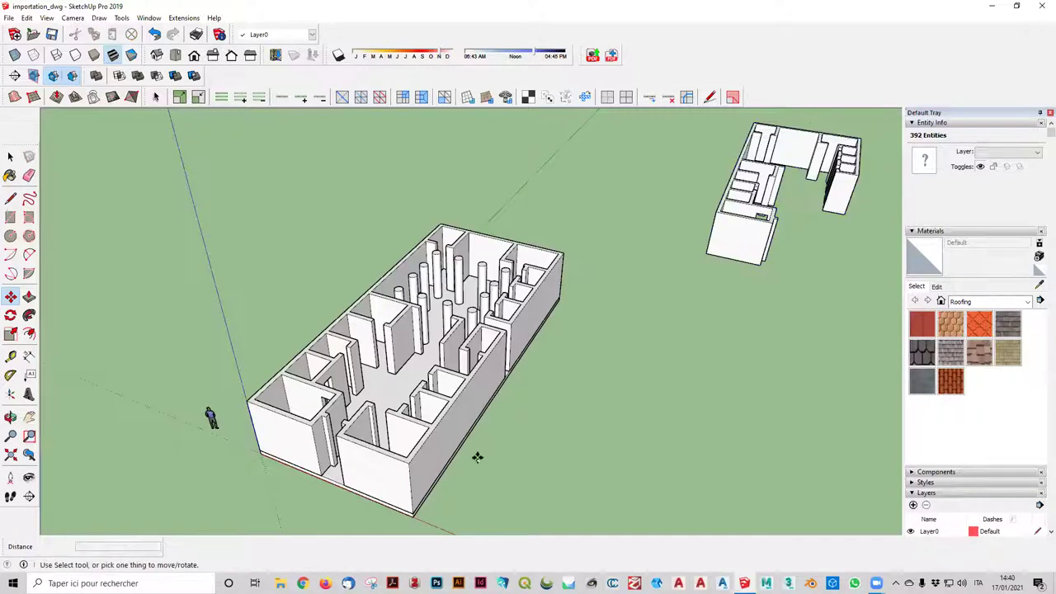
pyautogui.press('space')
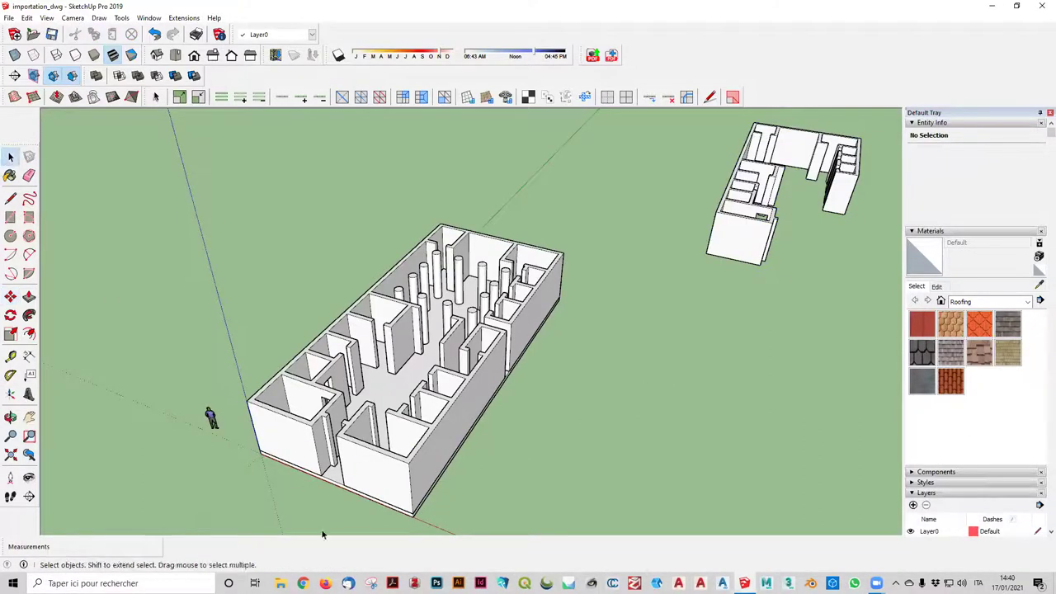
# - Copy the ground floor face and place the copy beside the building
pyautogui.doubleClick(343, 474)
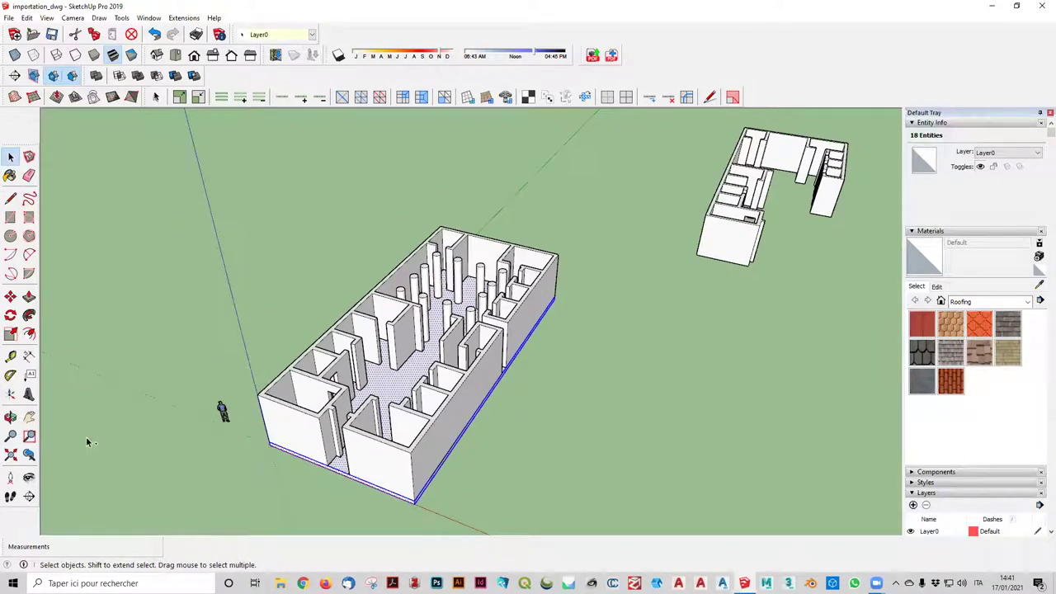
pyautogui.click(10, 296)
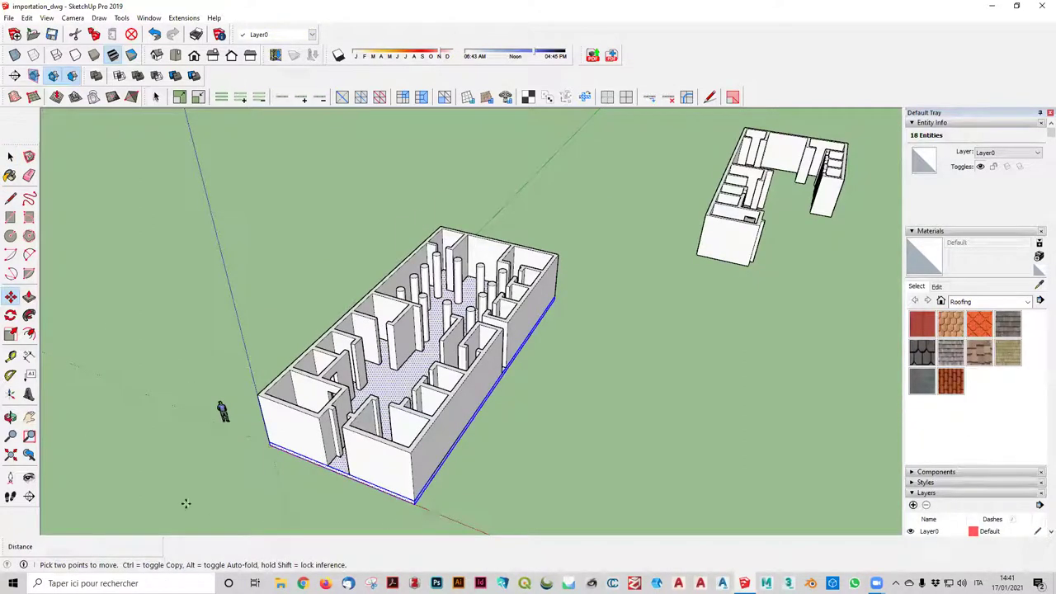
pyautogui.keyDown('ctrl'); pyautogui.click(412, 498); pyautogui.keyUp('ctrl')
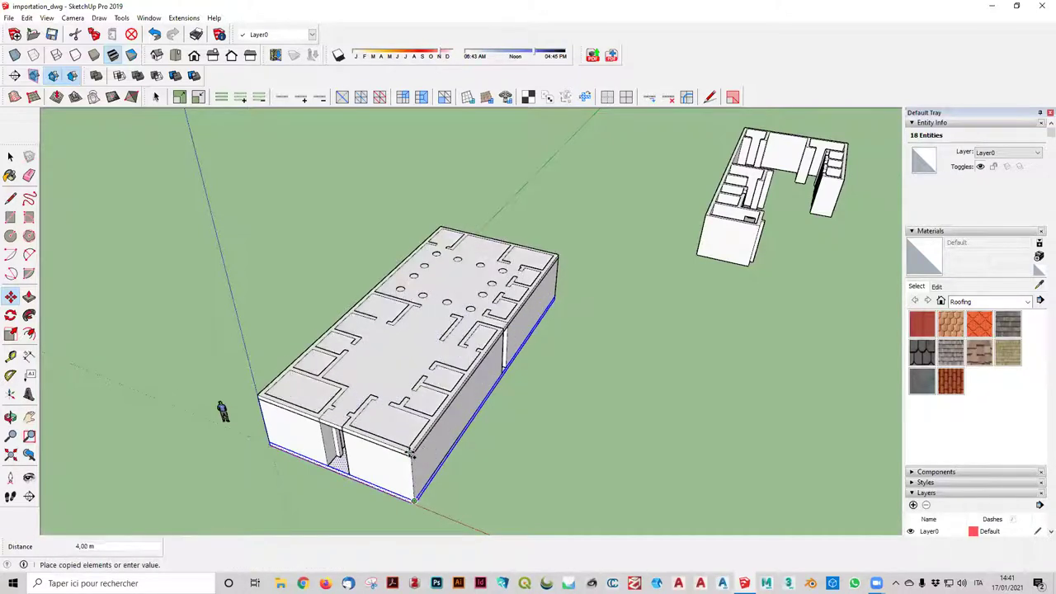
pyautogui.click(680, 506)
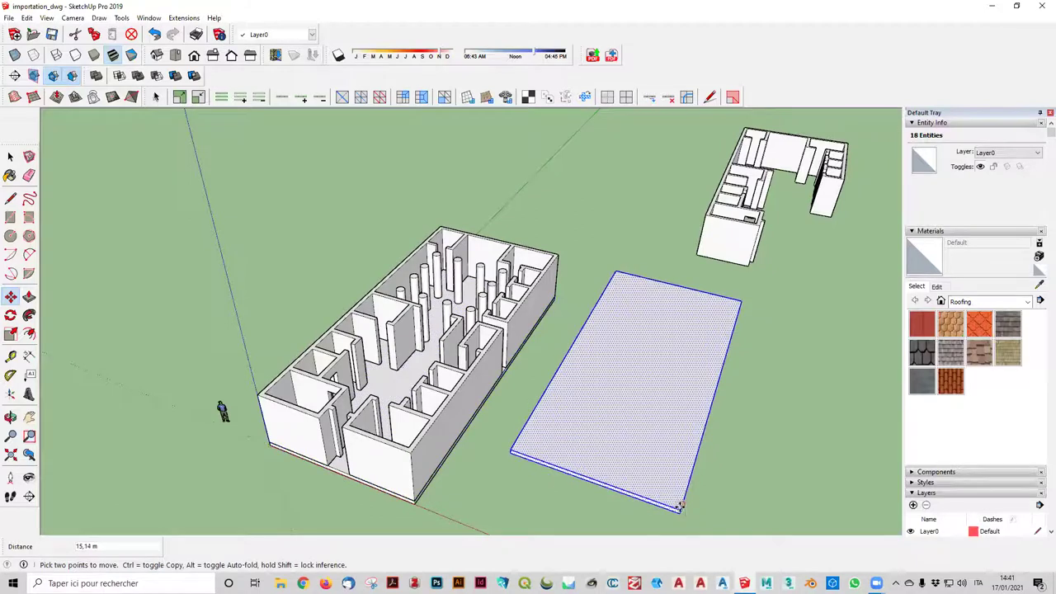
pyautogui.moveTo(735, 504); pyautogui.dragTo(717, 430, button='middle')
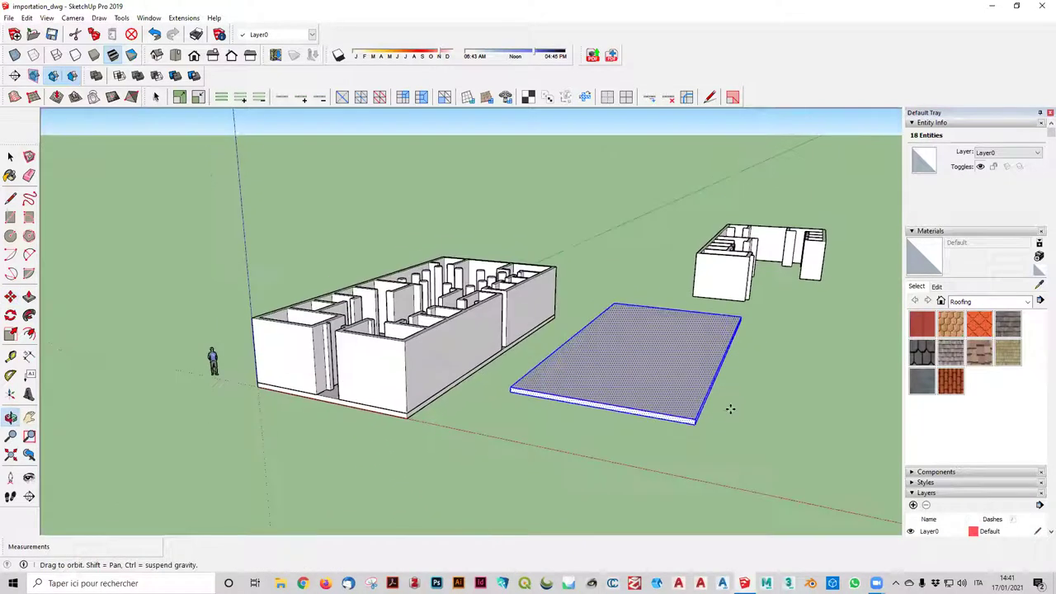
pyautogui.press('Escape')
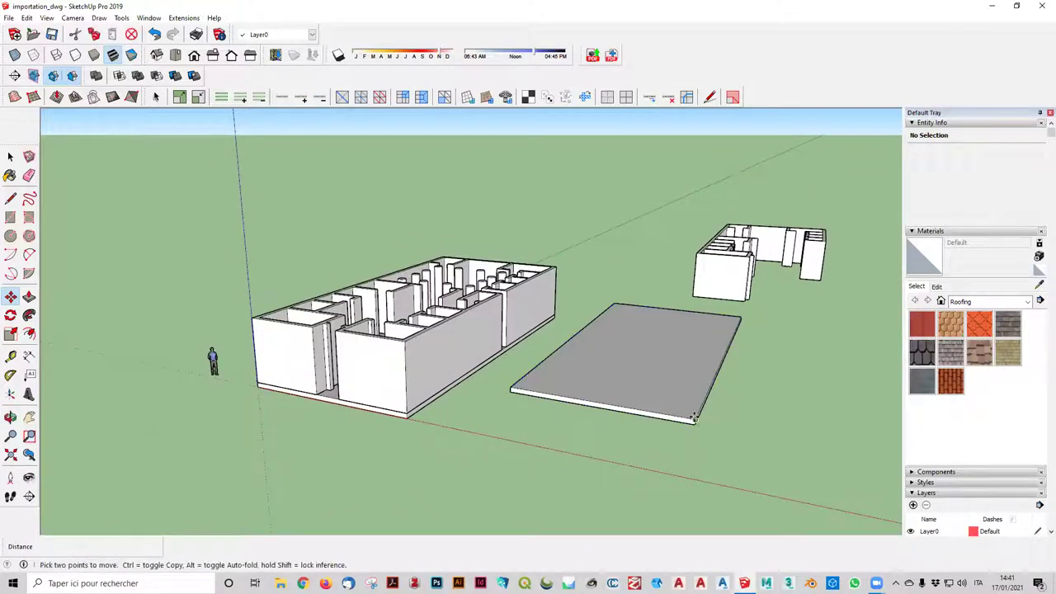
pyautogui.click(9, 175)
pyautogui.click(10, 156)
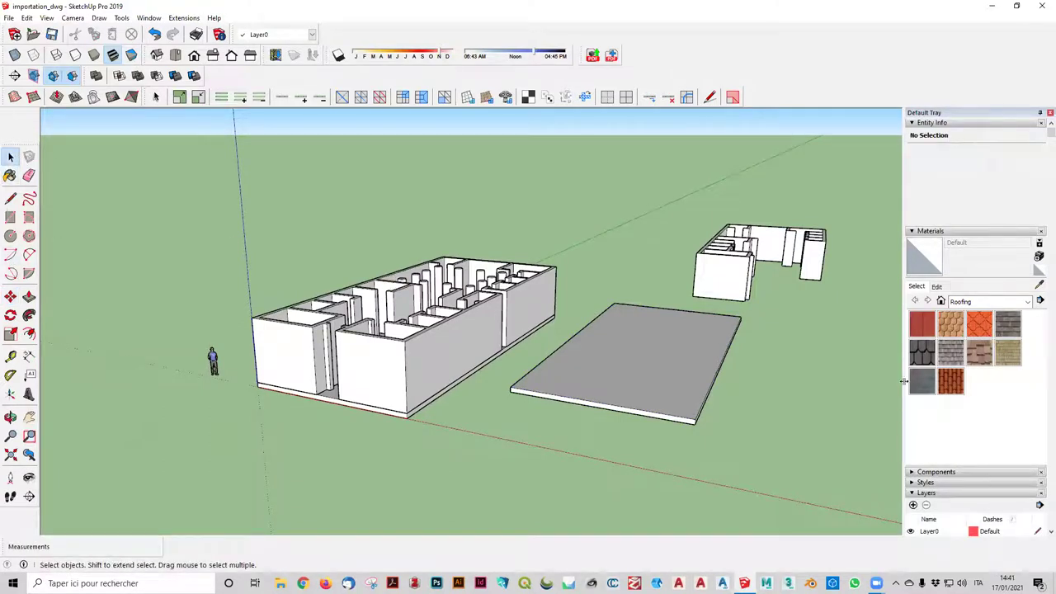
# - Move the copied floor slab up onto the tops of the walls
pyautogui.tripleClick(663, 377)
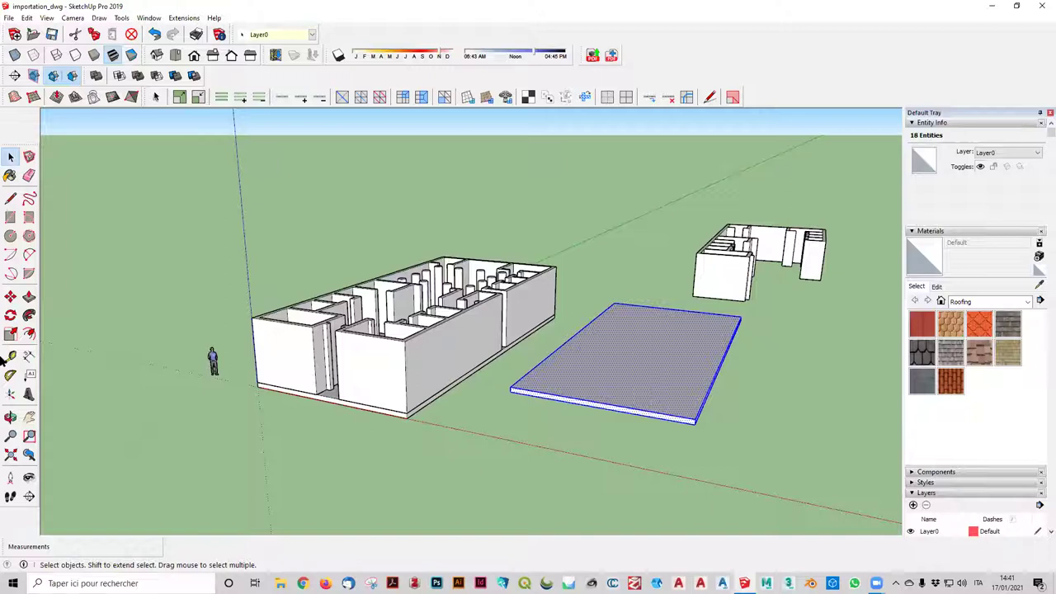
pyautogui.click(10, 296)
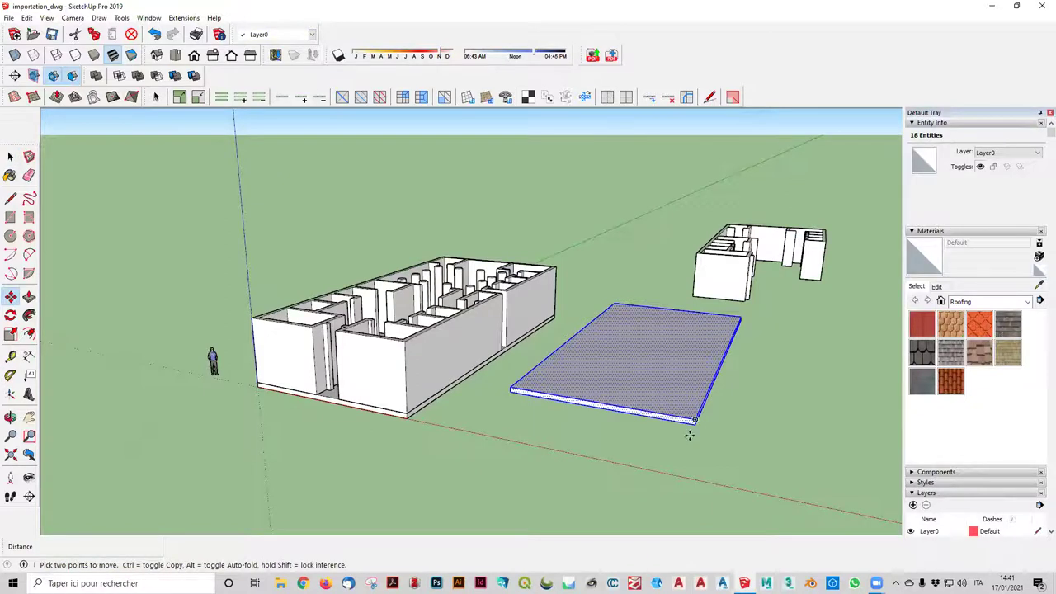
pyautogui.scroll(3, 690, 436)
pyautogui.click(698, 419)
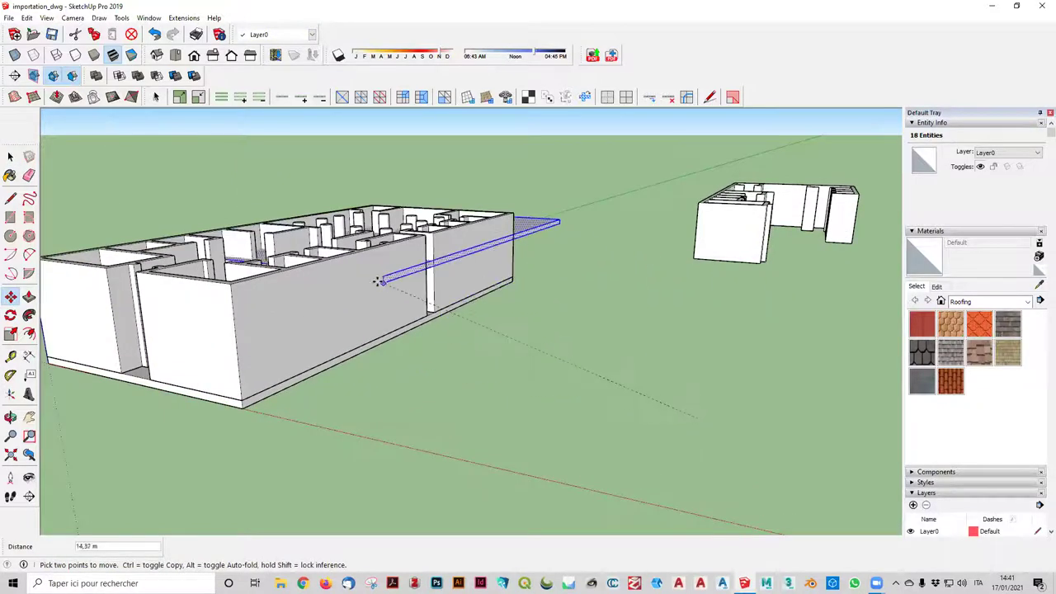
pyautogui.click(219, 283)
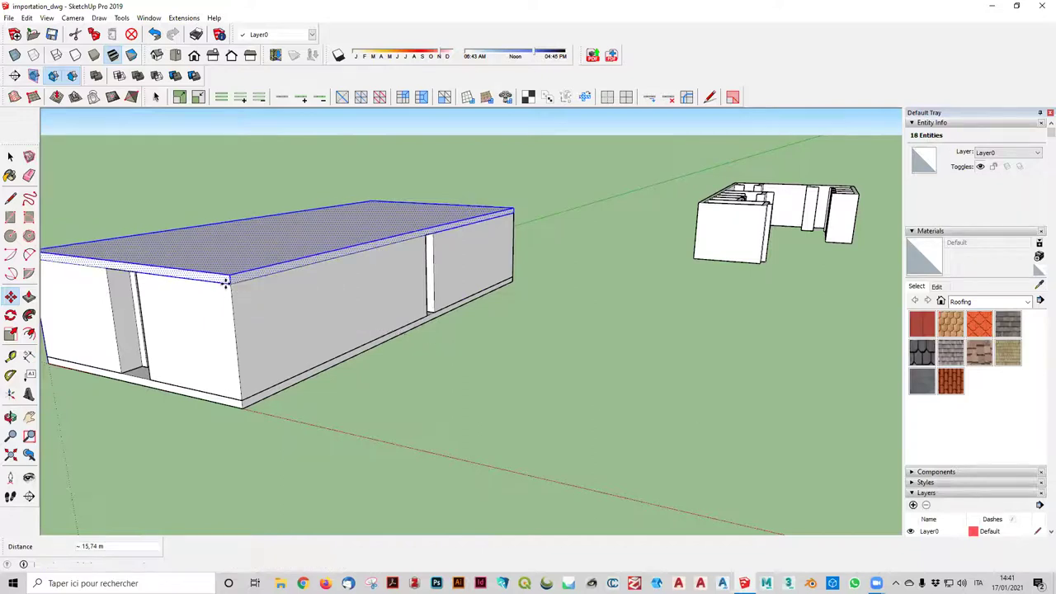
pyautogui.scroll(-2, 553, 399)
pyautogui.moveTo(553, 398)
pyautogui.mouseDown(button='middle')
pyautogui.moveTo(581, 544)
pyautogui.moveTo(521, 451)
pyautogui.mouseUp(button='middle')
pyautogui.press('m')
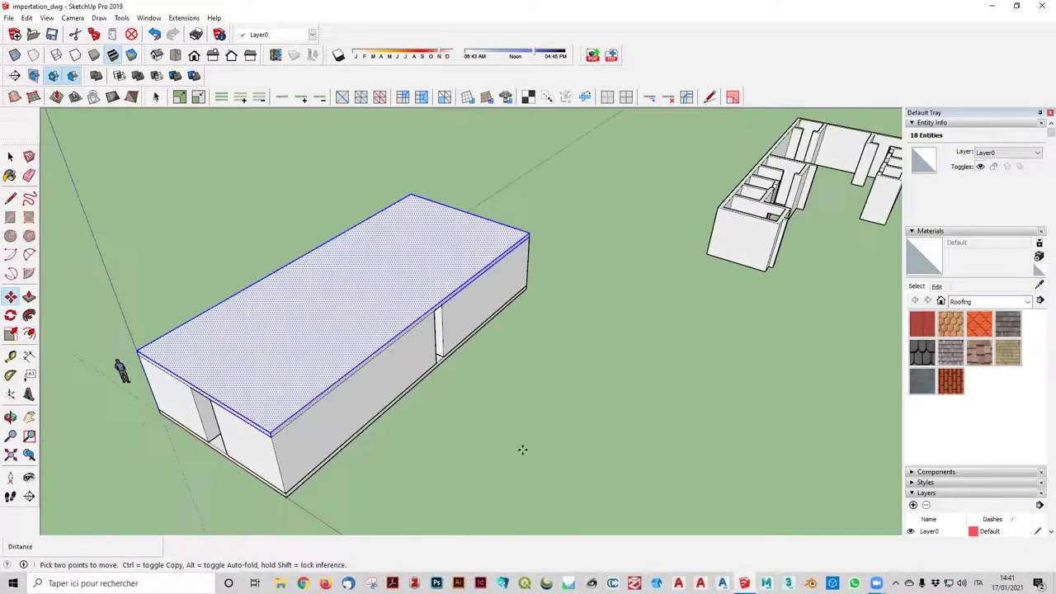
pyautogui.scroll(-3, 526, 441)
pyautogui.hotkey('ctrl', 't')
pyautogui.press('space')
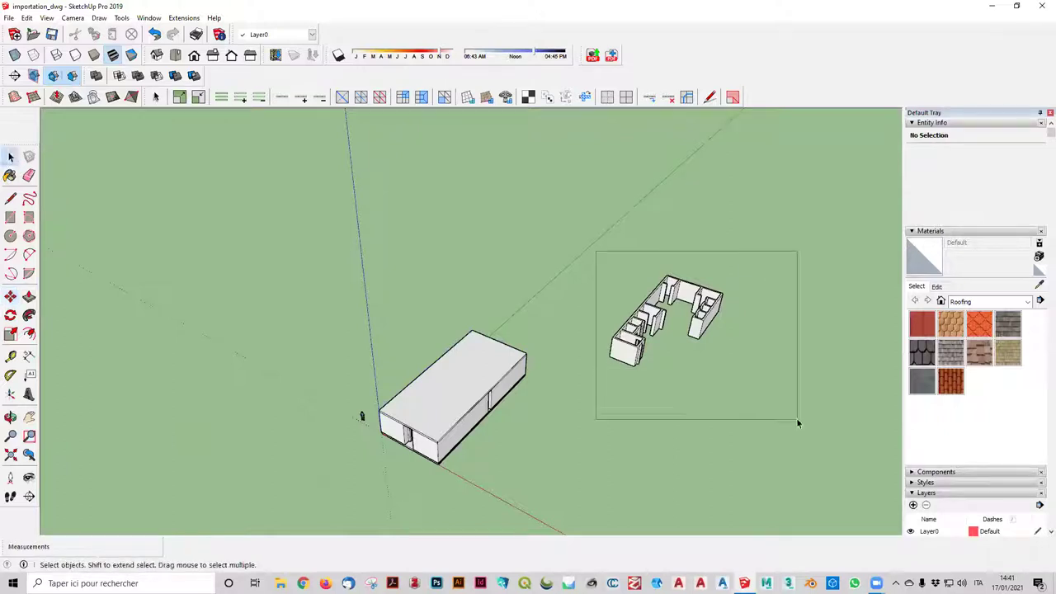
# - Move the copied U-shaped walls by their corner onto the slab's corner, then orbit to check
pyautogui.moveTo(594, 259); pyautogui.dragTo(797, 419)
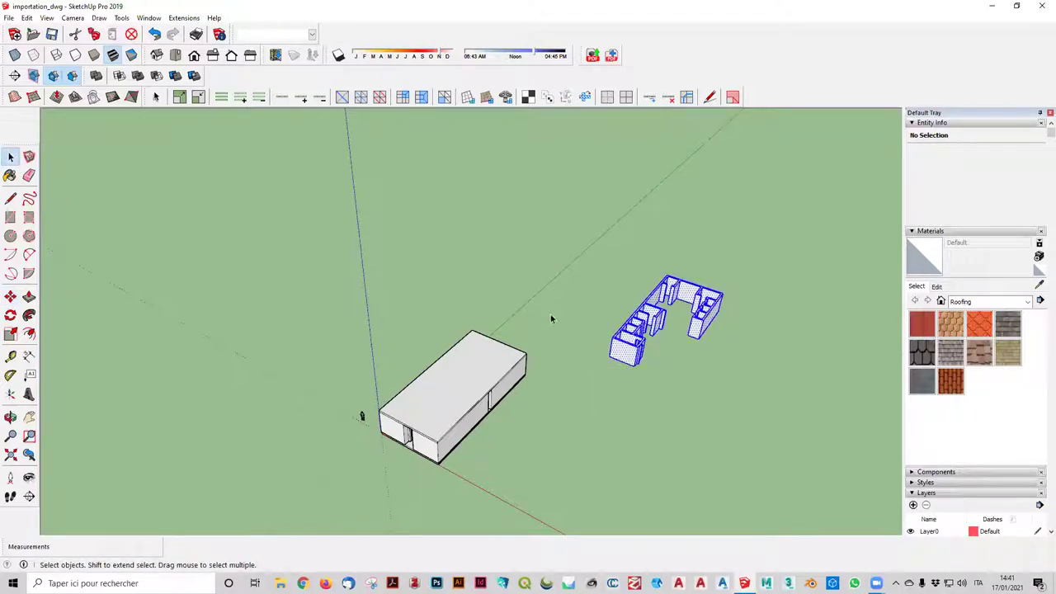
pyautogui.click(10, 296)
pyautogui.scroll(3, 591, 372)
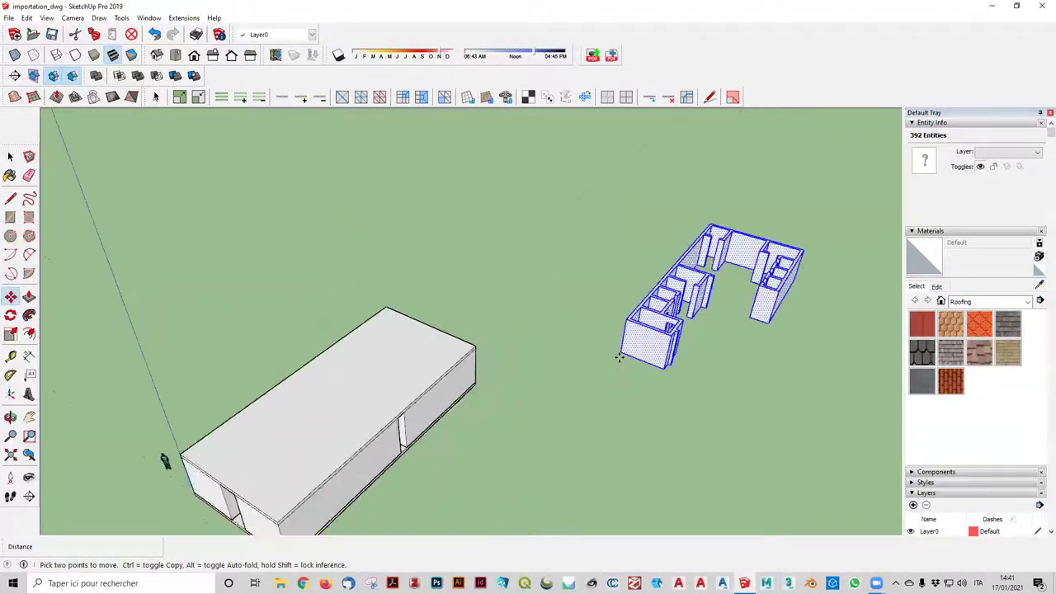
pyautogui.click(623, 352)
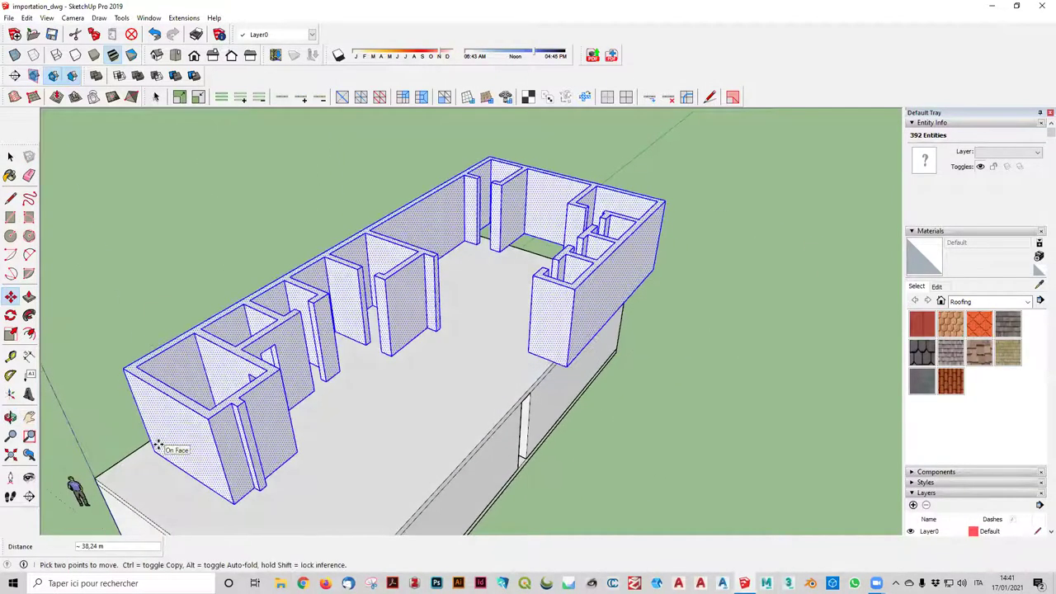
pyautogui.click(72, 486)
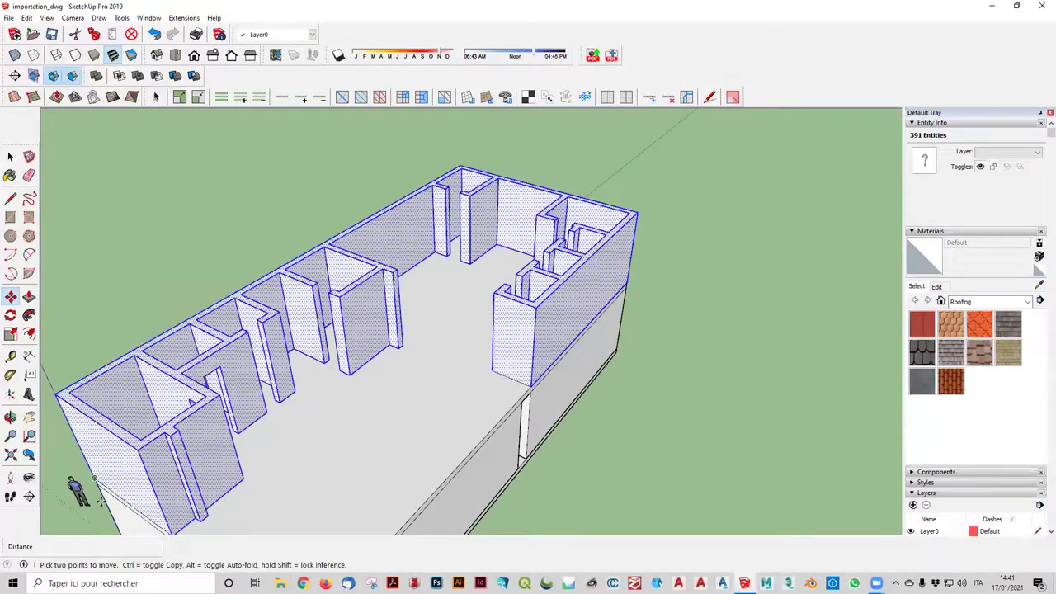
pyautogui.scroll(-3, 86, 488)
pyautogui.moveTo(86, 488)
pyautogui.mouseDown(button='middle')
pyautogui.moveTo(264, 327)
pyautogui.moveTo(223, 388)
pyautogui.moveTo(275, 484)
pyautogui.mouseUp(button='middle')
pyautogui.scroll(-2, 247, 445)
pyautogui.scroll(2, 235, 442)
pyautogui.moveTo(235, 441)
pyautogui.mouseDown(button='middle')
pyautogui.moveTo(236, 426)
pyautogui.moveTo(266, 465)
pyautogui.moveTo(213, 415)
pyautogui.mouseUp(button='middle')
pyautogui.hotkey('ctrl', 't')
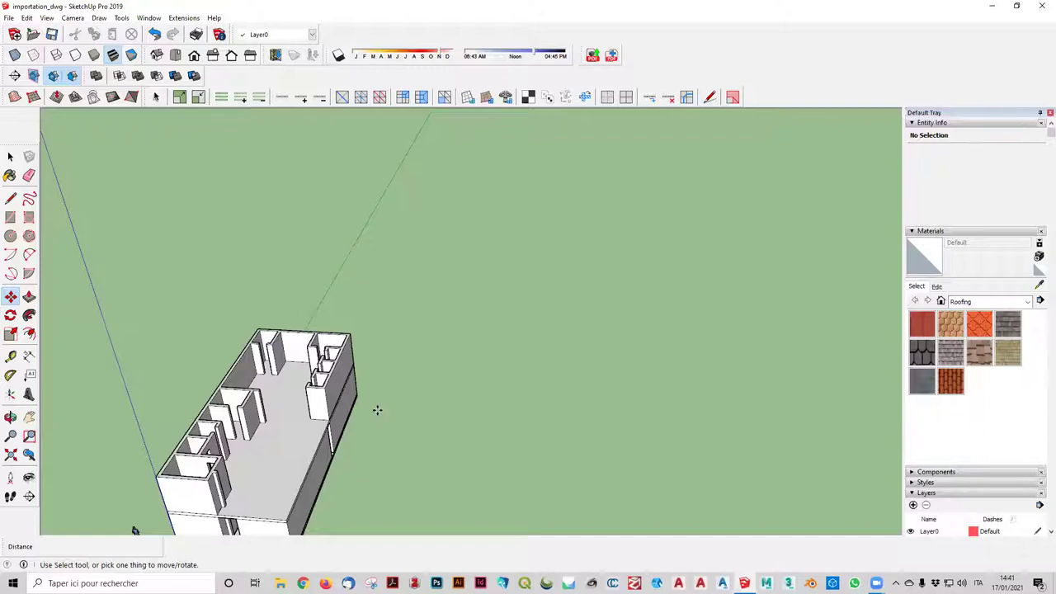
pyautogui.moveTo(440, 500)
pyautogui.mouseDown(button='middle')
pyautogui.moveTo(427, 427)
pyautogui.moveTo(325, 332)
pyautogui.moveTo(418, 240)
pyautogui.moveTo(527, 304)
pyautogui.moveTo(377, 440)
pyautogui.mouseUp(button='middle')
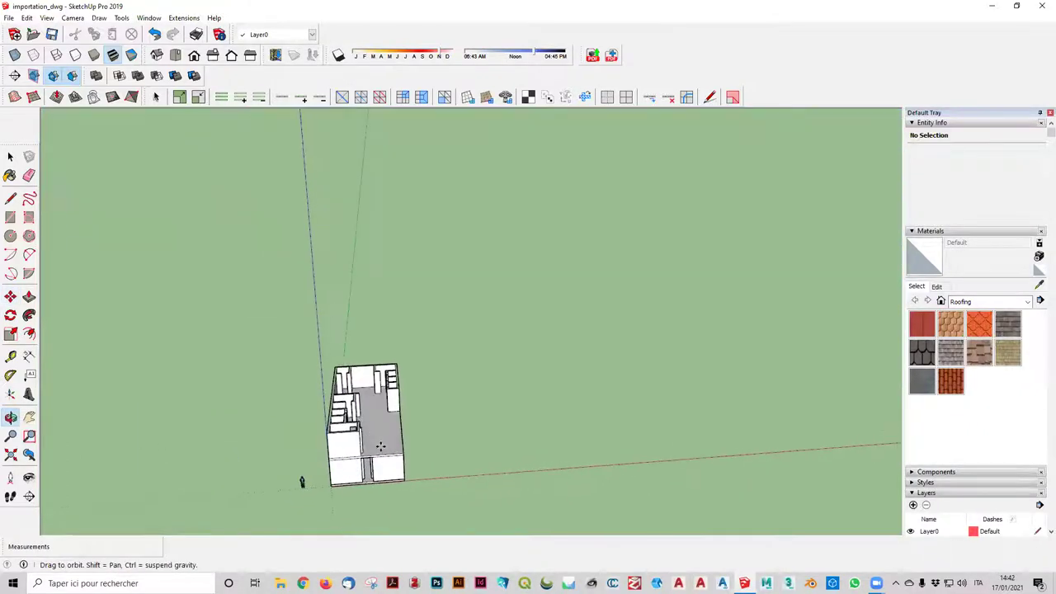
# - Undo an accidental slab move, go to Top view, and draw a 6,00 m × 3,21 m rectangle
pyautogui.press('m')
pyautogui.scroll(2, 371, 432)
pyautogui.scroll(2, 371, 432)
pyautogui.click(382, 422)
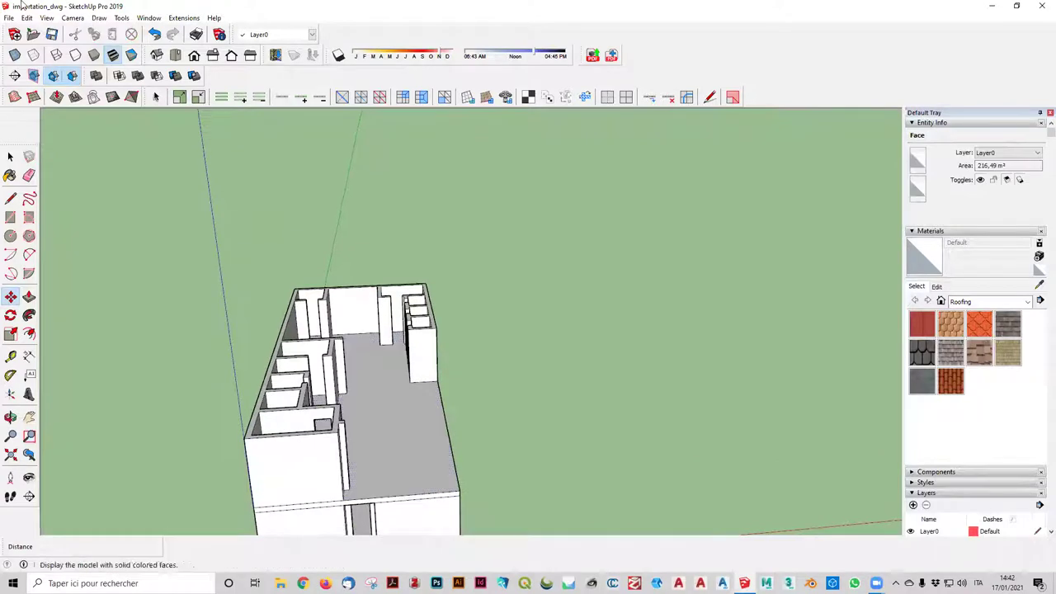
pyautogui.click(156, 38)
pyautogui.click(175, 54)
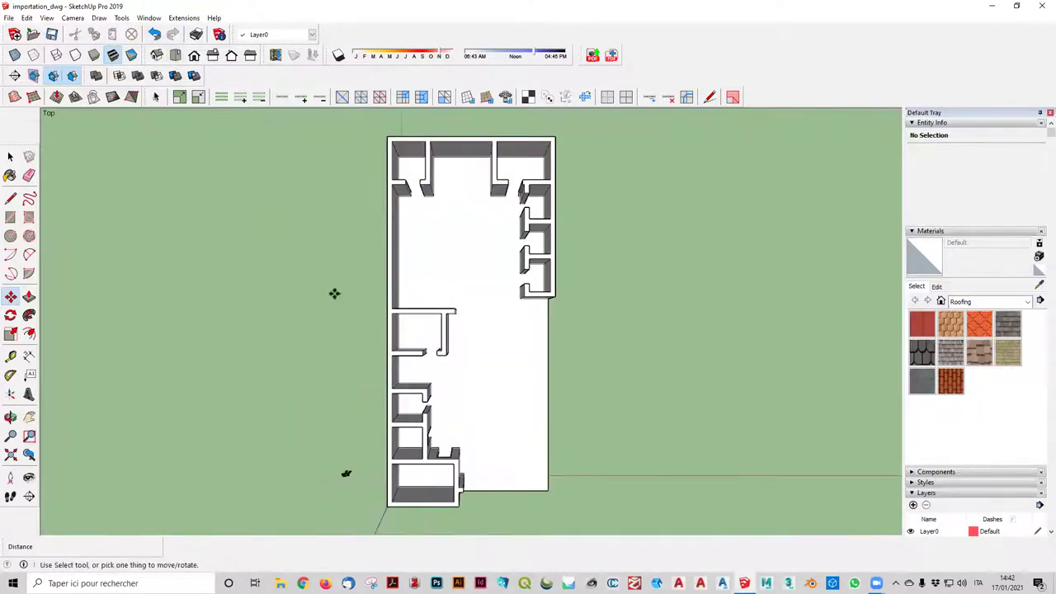
pyautogui.press('l')
pyautogui.click(10, 216)
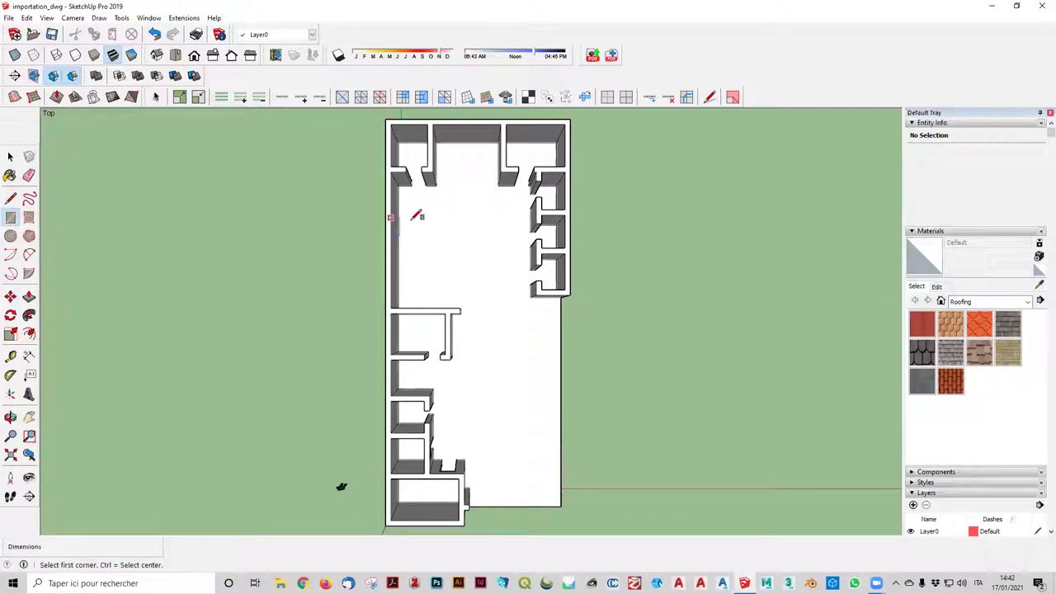
pyautogui.click(446, 196)
pyautogui.click(497, 291)
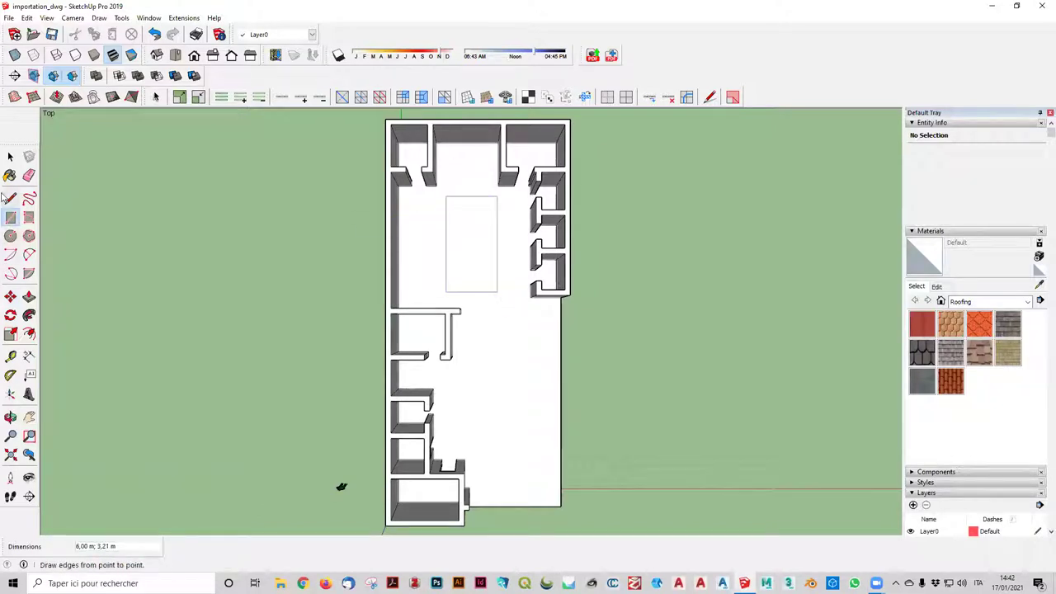
# - Delete the rectangle face to open the floor, then undo to restore it
pyautogui.click(10, 157)
pyautogui.click(452, 218)
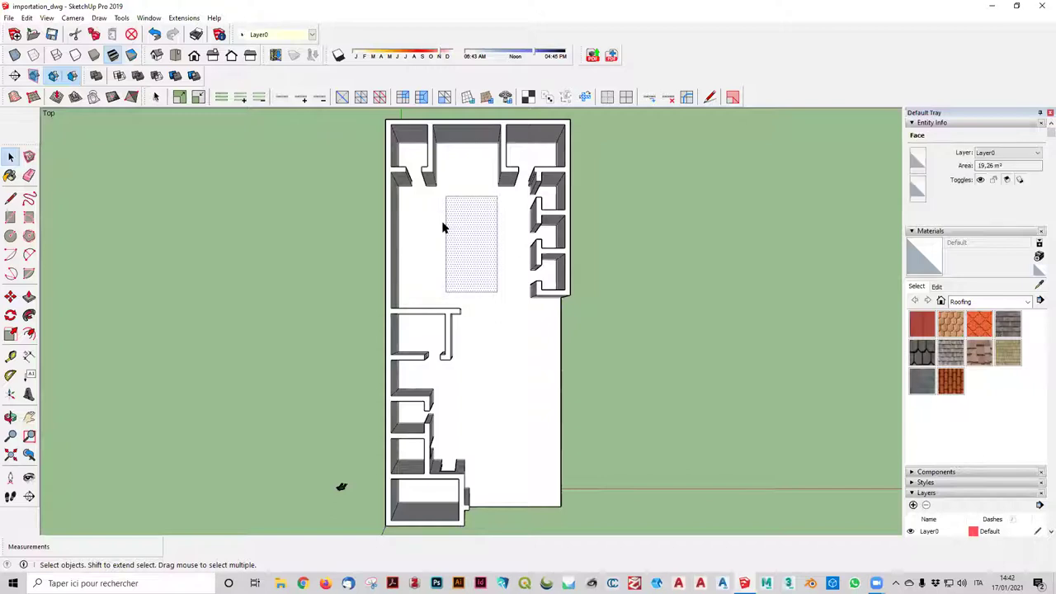
pyautogui.moveTo(412, 206)
pyautogui.mouseDown(button='middle')
pyautogui.moveTo(402, 93)
pyautogui.moveTo(510, 264)
pyautogui.moveTo(493, 263)
pyautogui.moveTo(481, 212)
pyautogui.moveTo(507, 240)
pyautogui.mouseUp(button='middle')
pyautogui.click(509, 264)
pyautogui.press('Delete')
pyautogui.hotkey('ctrl', 'z')
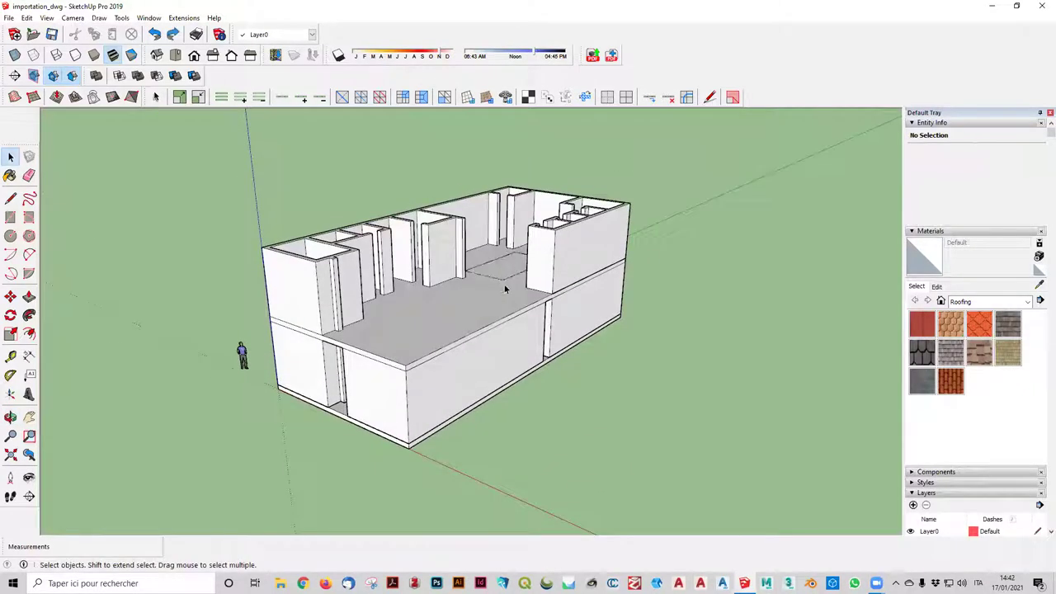
# - Select the stair rectangle face on the upper floor from a top-down view
pyautogui.moveTo(506, 279)
pyautogui.mouseDown(button='middle')
pyautogui.moveTo(533, 228)
pyautogui.moveTo(503, 288)
pyautogui.moveTo(502, 318)
pyautogui.mouseUp(button='middle')
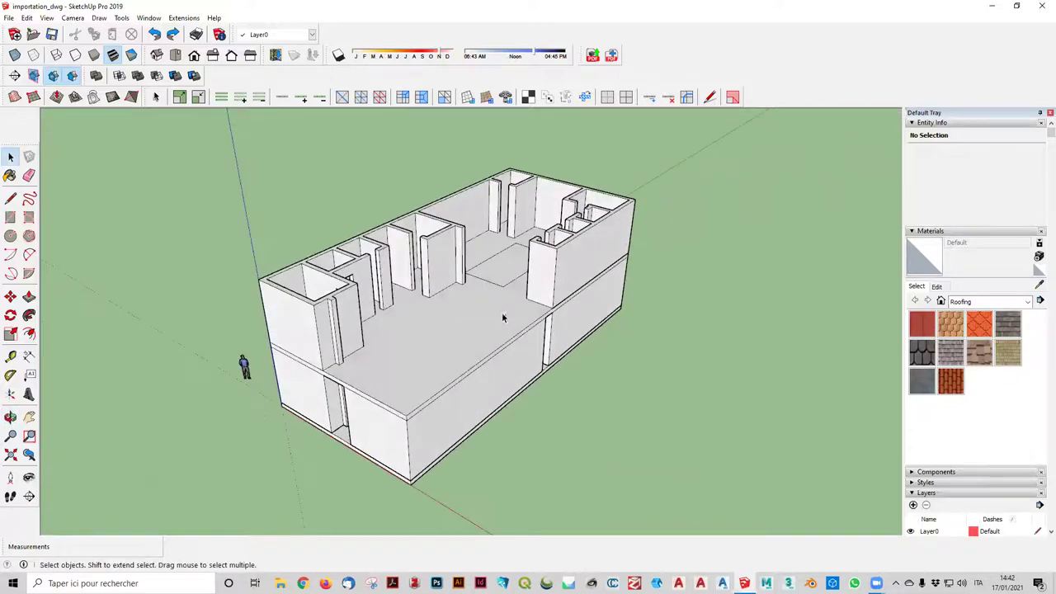
pyautogui.click(509, 270)
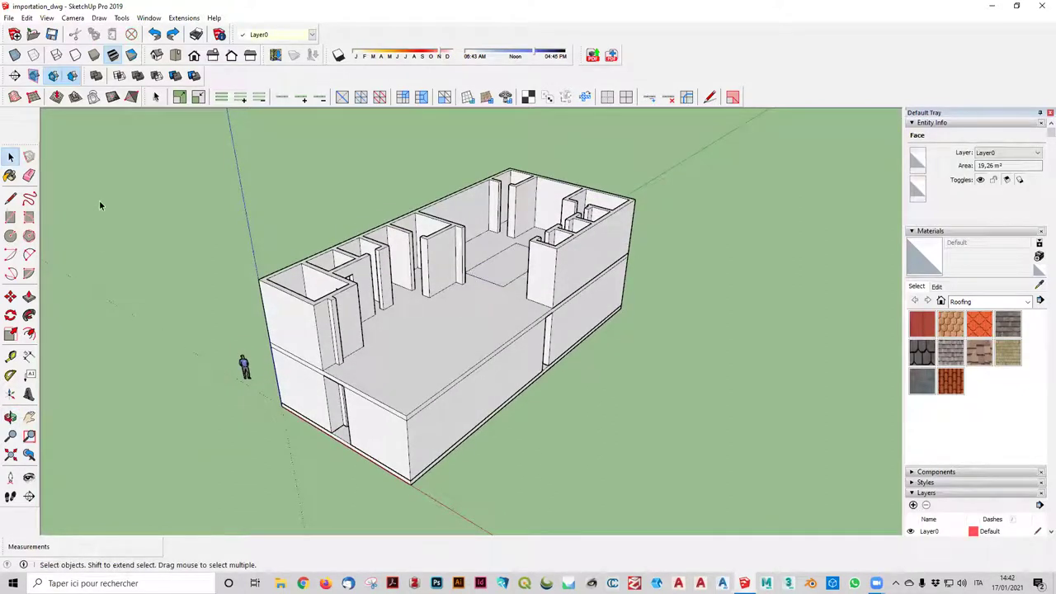
pyautogui.click(16, 182)
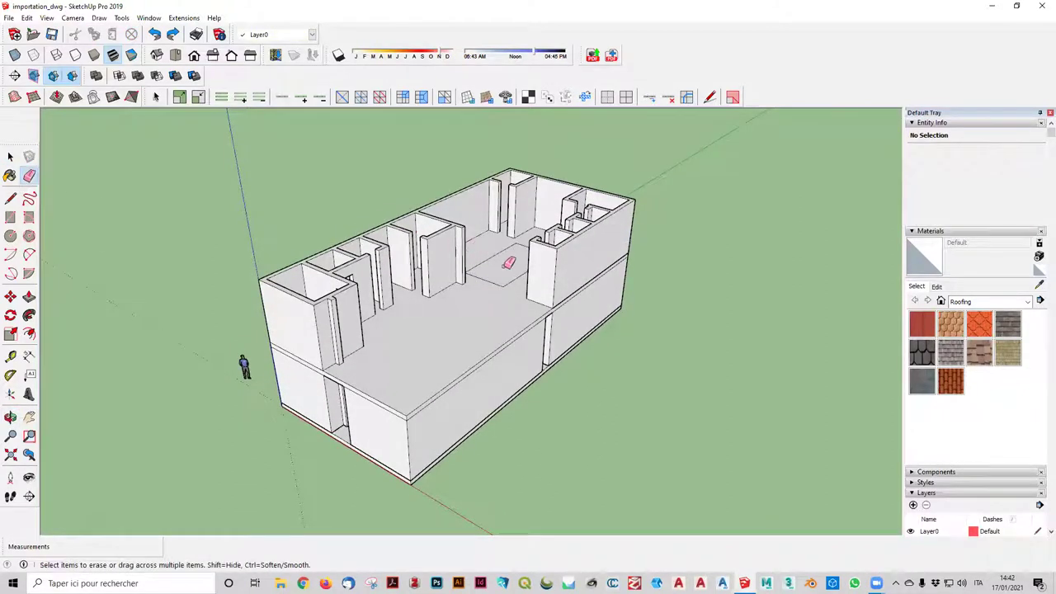
pyautogui.moveTo(505, 259); pyautogui.dragTo(521, 252, button='middle')
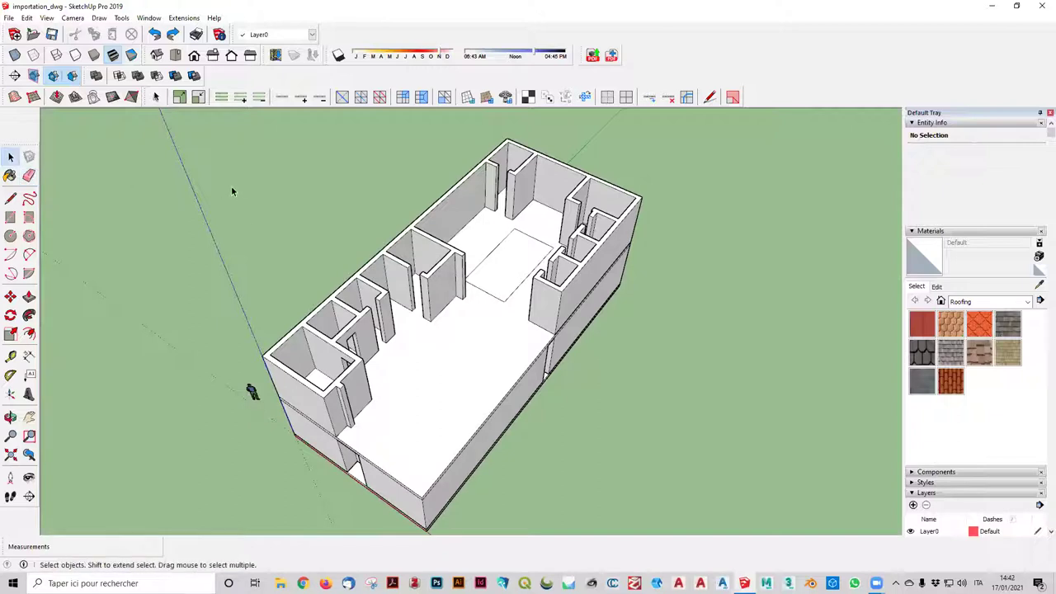
pyautogui.click(485, 272)
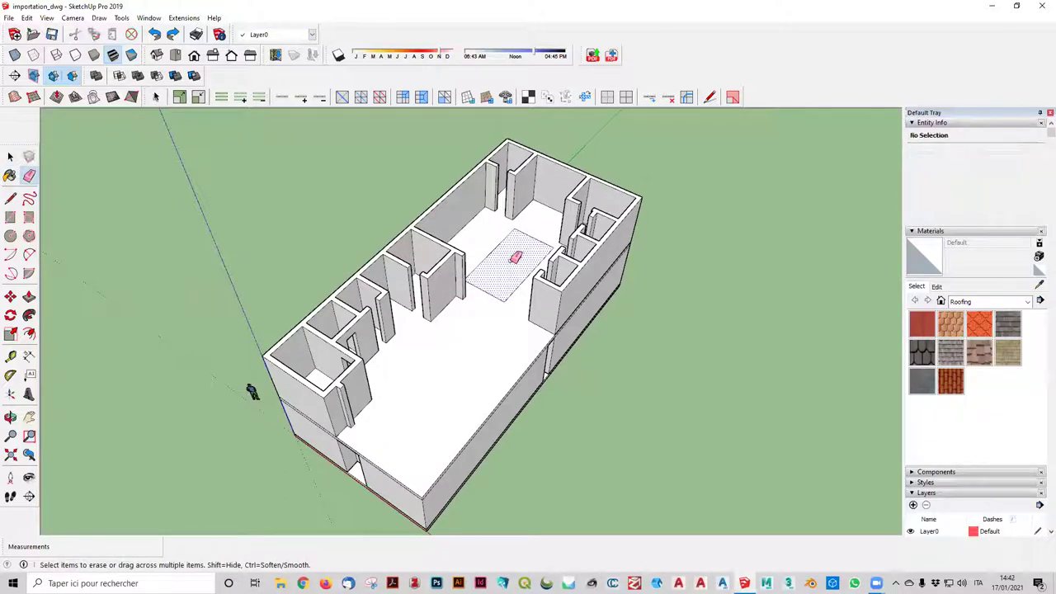
pyautogui.scroll(2, 495, 240)
pyautogui.scroll(3, 524, 272)
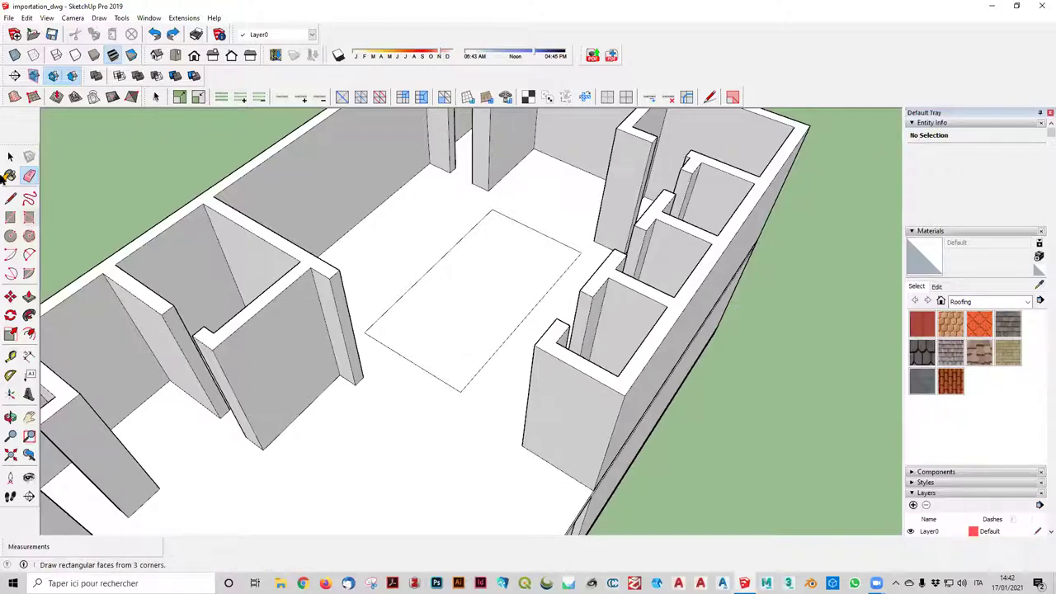
pyautogui.click(426, 327)
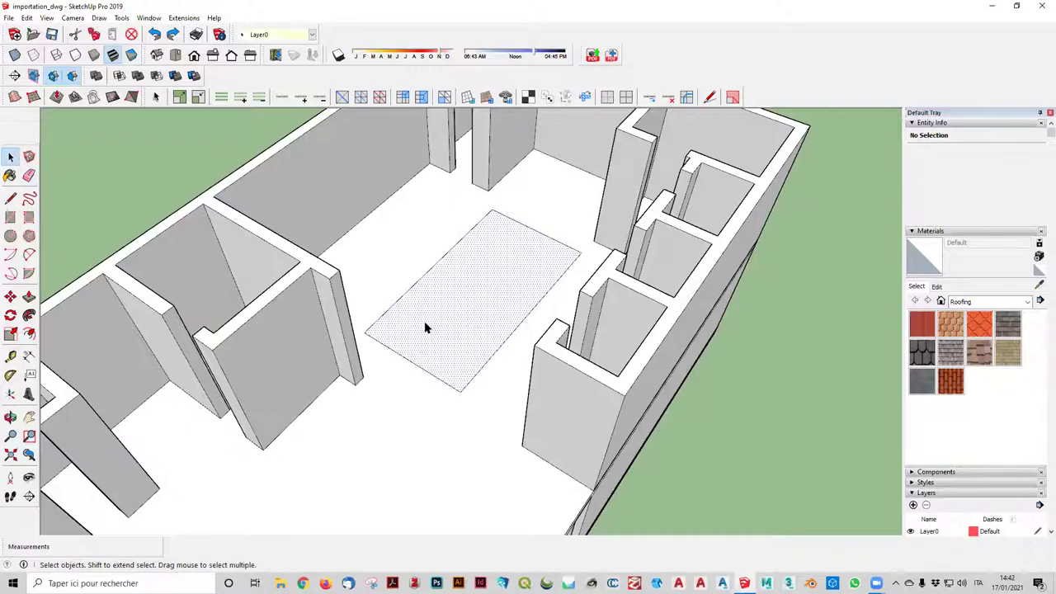
# - Push the rectangle face down into the slab, then bring it back flush with the floor
pyautogui.moveTo(437, 272); pyautogui.dragTo(505, 155, button='middle')
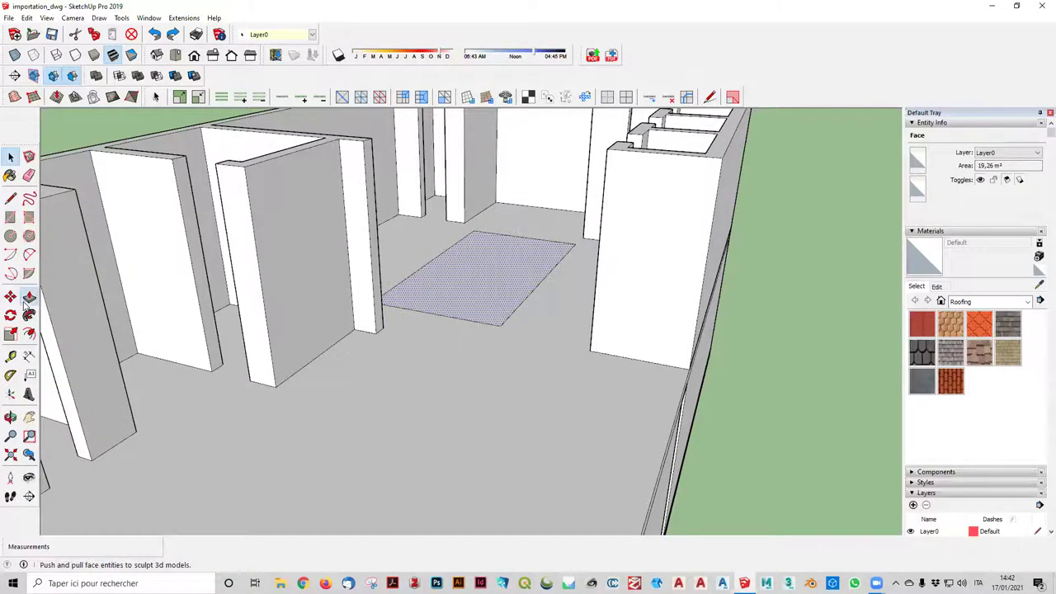
pyautogui.moveTo(479, 285); pyautogui.dragTo(498, 354)
pyautogui.moveTo(497, 354)
pyautogui.mouseDown(button='middle')
pyautogui.moveTo(471, 278)
pyautogui.moveTo(427, 246)
pyautogui.moveTo(453, 360)
pyautogui.moveTo(482, 302)
pyautogui.mouseUp(button='middle')
pyautogui.scroll(4, 465, 292)
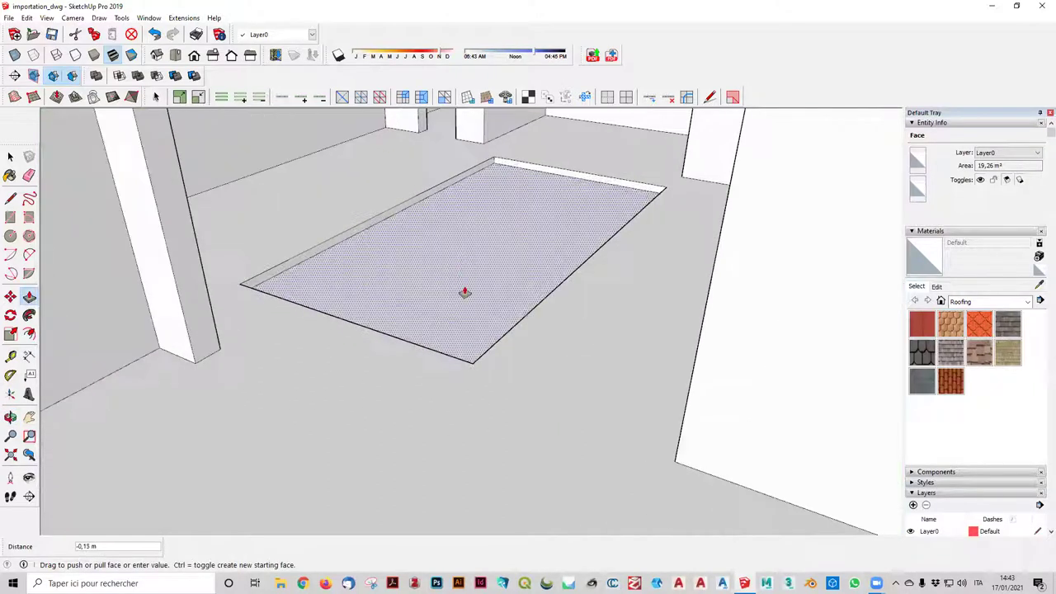
pyautogui.scroll(4, 512, 495)
pyautogui.scroll(-2, 652, 247)
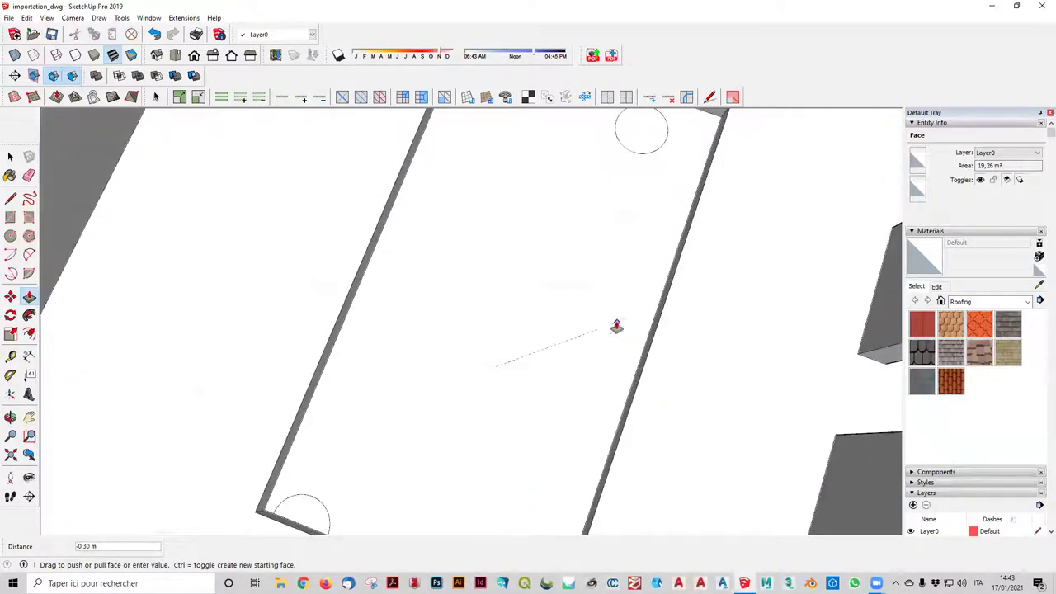
pyautogui.scroll(-3, 590, 295)
pyautogui.scroll(3, 545, 220)
pyautogui.scroll(2, 689, 210)
pyautogui.scroll(-2, 602, 318)
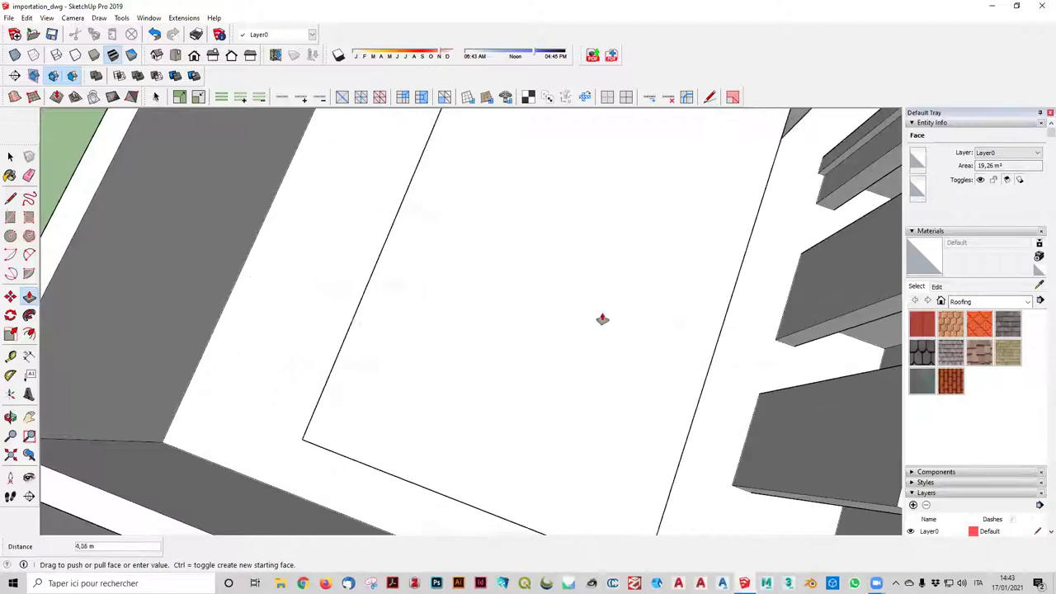
pyautogui.scroll(-2, 594, 377)
pyautogui.scroll(2, 690, 374)
pyautogui.scroll(-3, 689, 373)
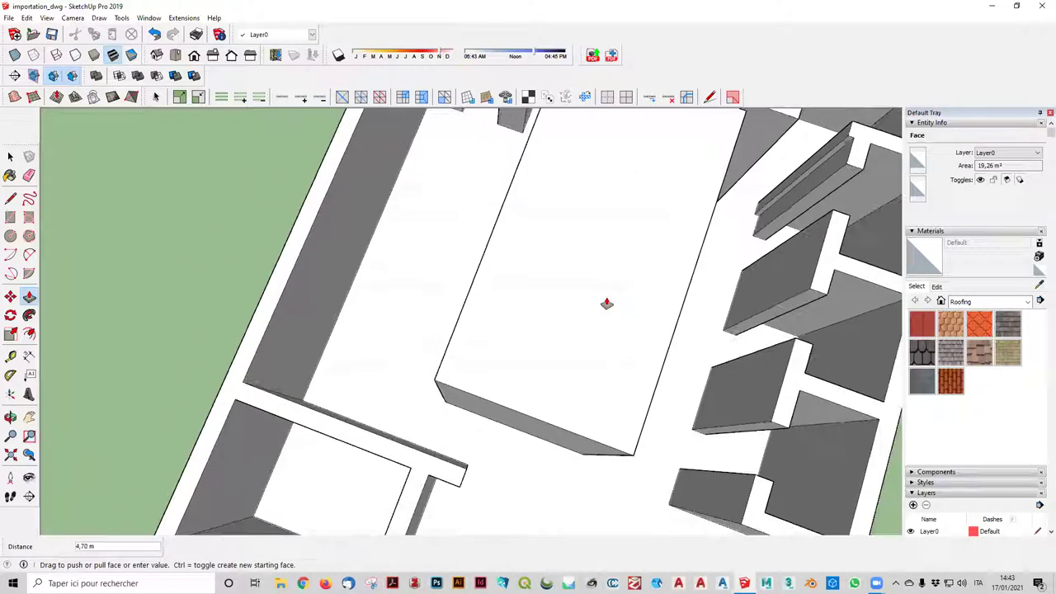
pyautogui.moveTo(568, 236); pyautogui.dragTo(431, 370, button='middle')
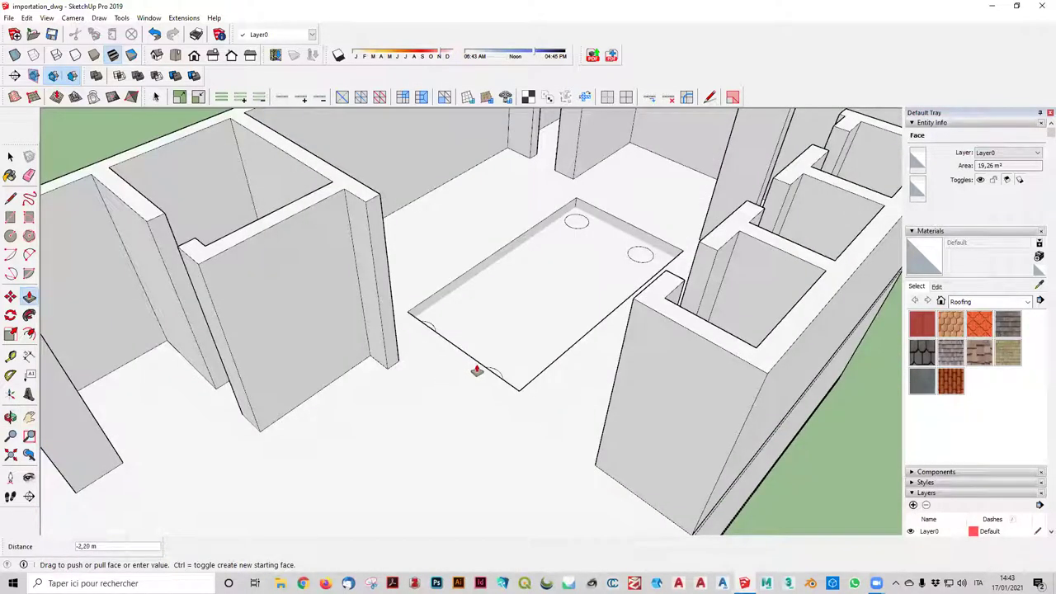
pyautogui.click(496, 367)
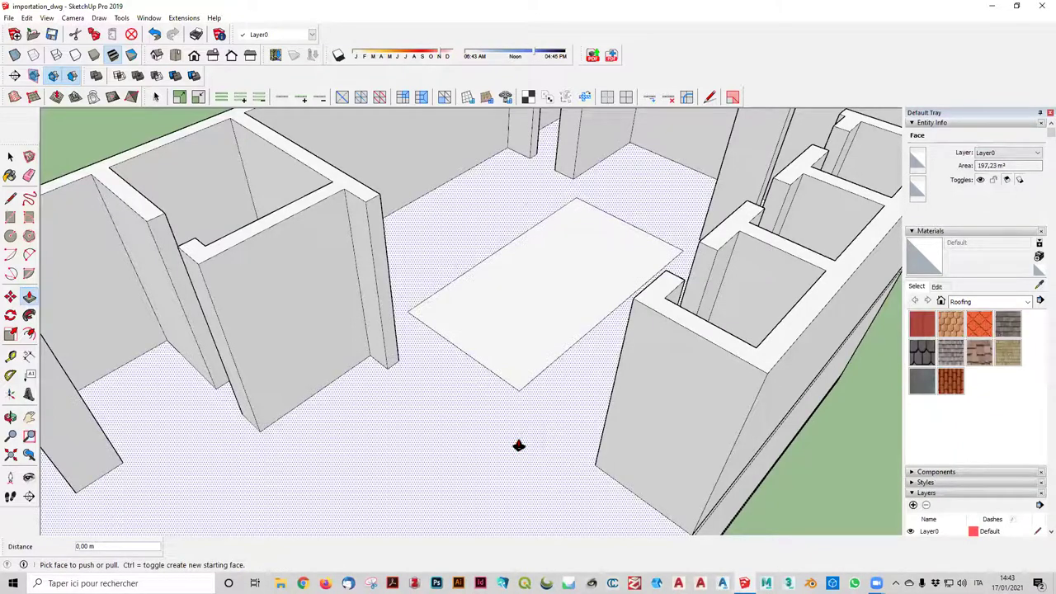
pyautogui.scroll(-2, 518, 446)
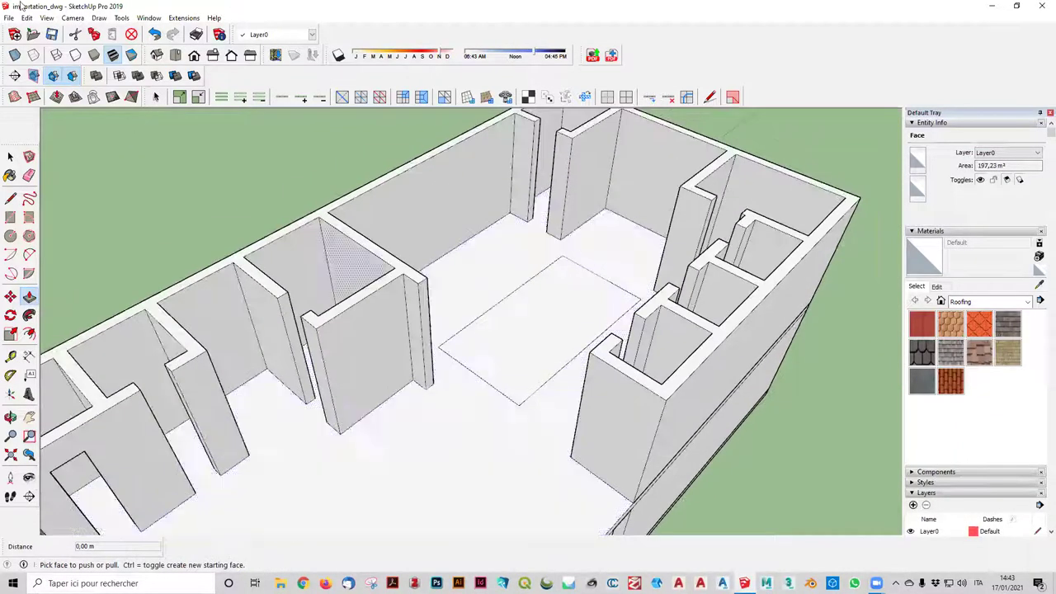
# - Turn on X-ray face style and push the stair rectangle 4,30 m down into the slab
pyautogui.click(46, 17)
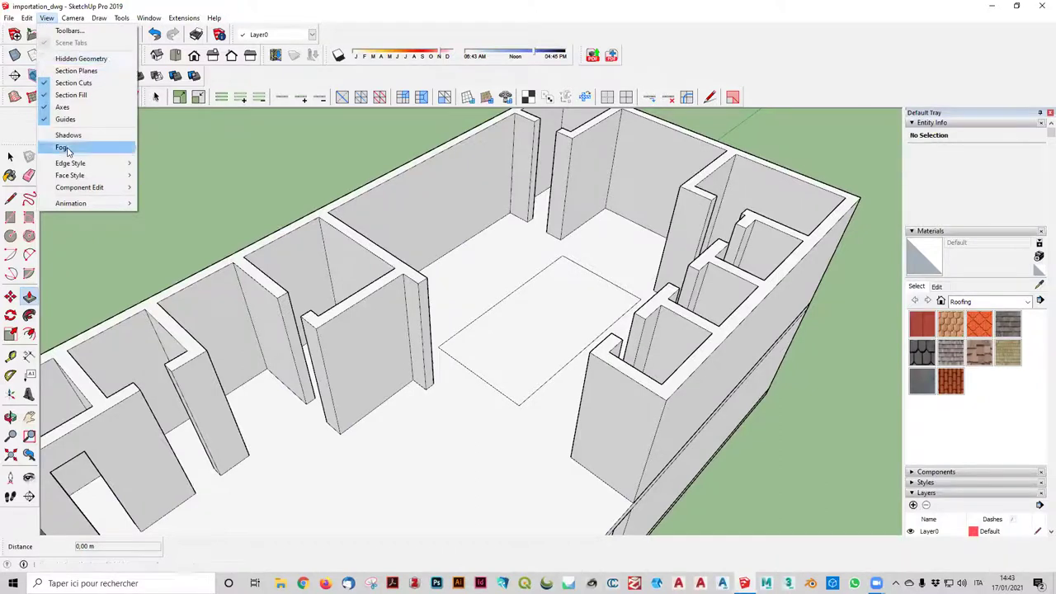
pyautogui.moveTo(71, 175)
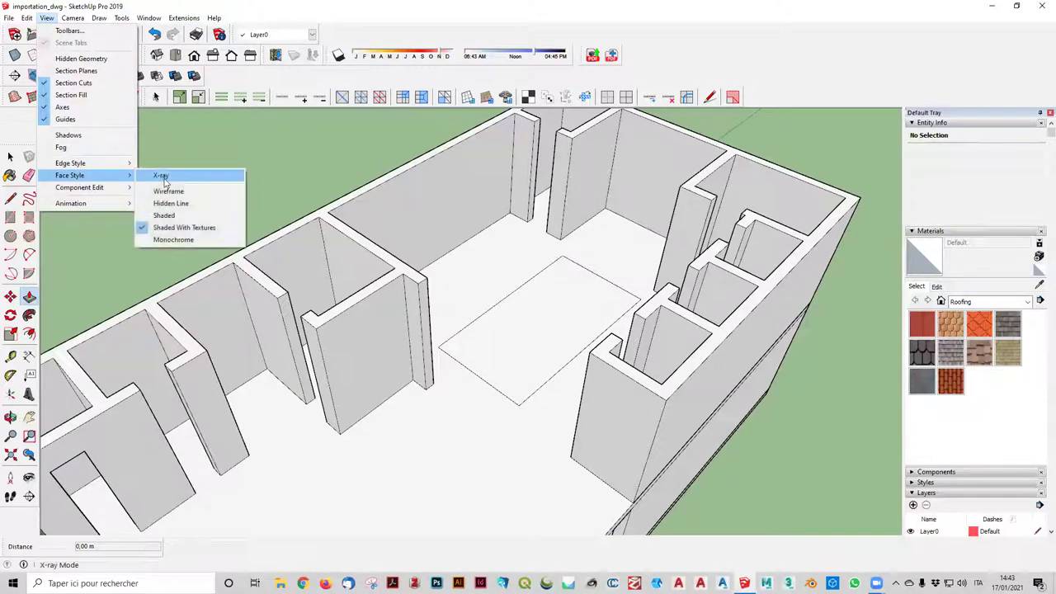
pyautogui.click(161, 176)
pyautogui.scroll(3, 526, 374)
pyautogui.moveTo(447, 369)
pyautogui.mouseDown()
pyautogui.moveTo(497, 529)
pyautogui.moveTo(409, 531)
pyautogui.mouseUp()
pyautogui.moveTo(436, 502)
pyautogui.mouseDown(button='middle')
pyautogui.moveTo(598, 320)
pyautogui.moveTo(523, 444)
pyautogui.moveTo(589, 518)
pyautogui.moveTo(502, 378)
pyautogui.moveTo(405, 415)
pyautogui.moveTo(523, 391)
pyautogui.moveTo(632, 335)
pyautogui.moveTo(514, 221)
pyautogui.moveTo(446, 256)
pyautogui.mouseUp(button='middle')
# - Turn X-ray off so the model displays solid again
pyautogui.click(47, 17)
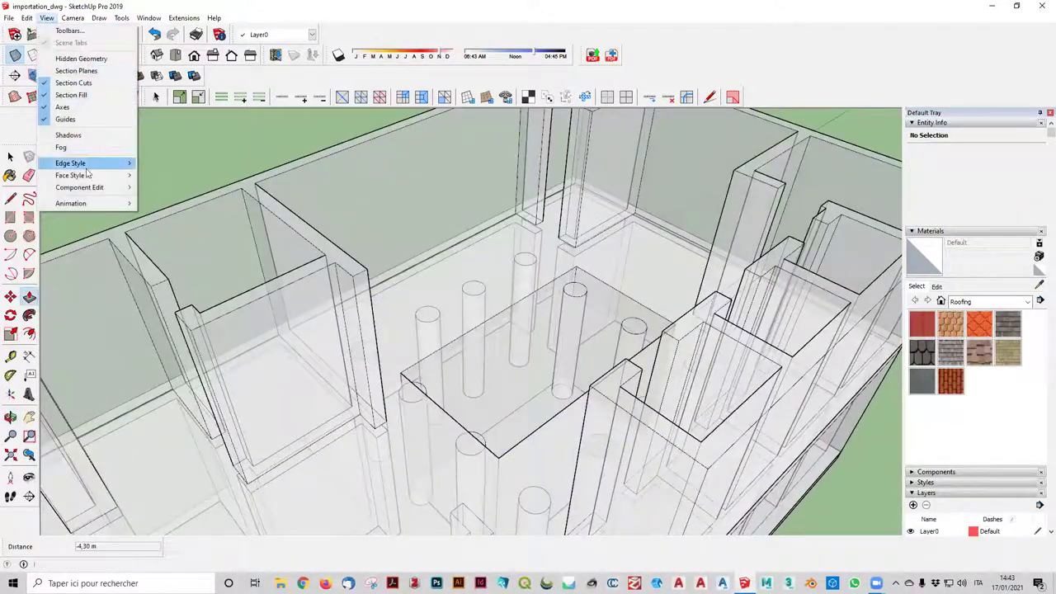
pyautogui.click(170, 175)
pyautogui.scroll(-2, 509, 332)
pyautogui.moveTo(472, 349); pyautogui.dragTo(471, 382, button='middle')
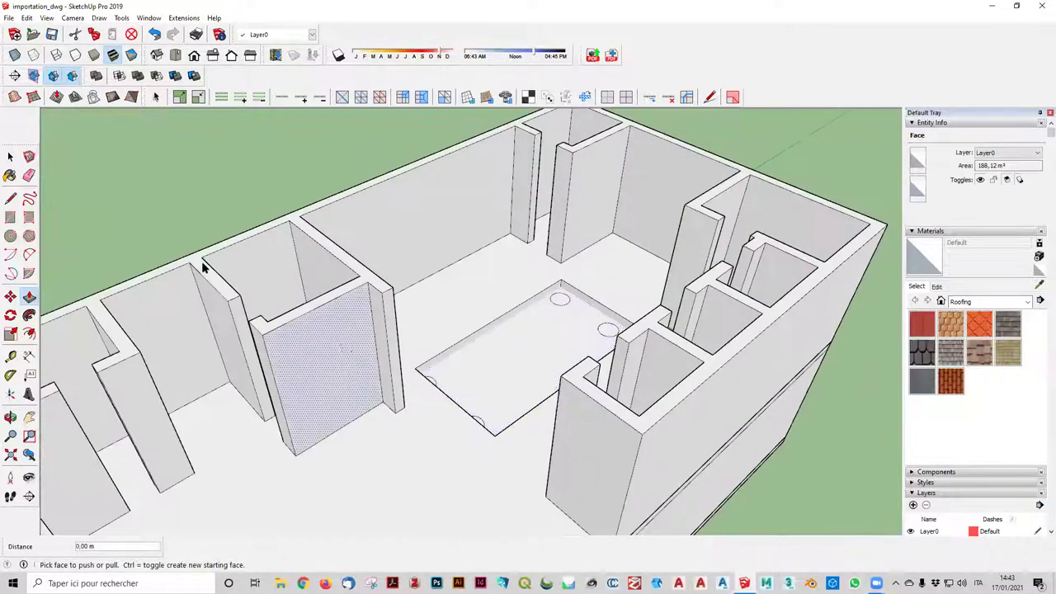
pyautogui.press('space')
pyautogui.click(486, 360)
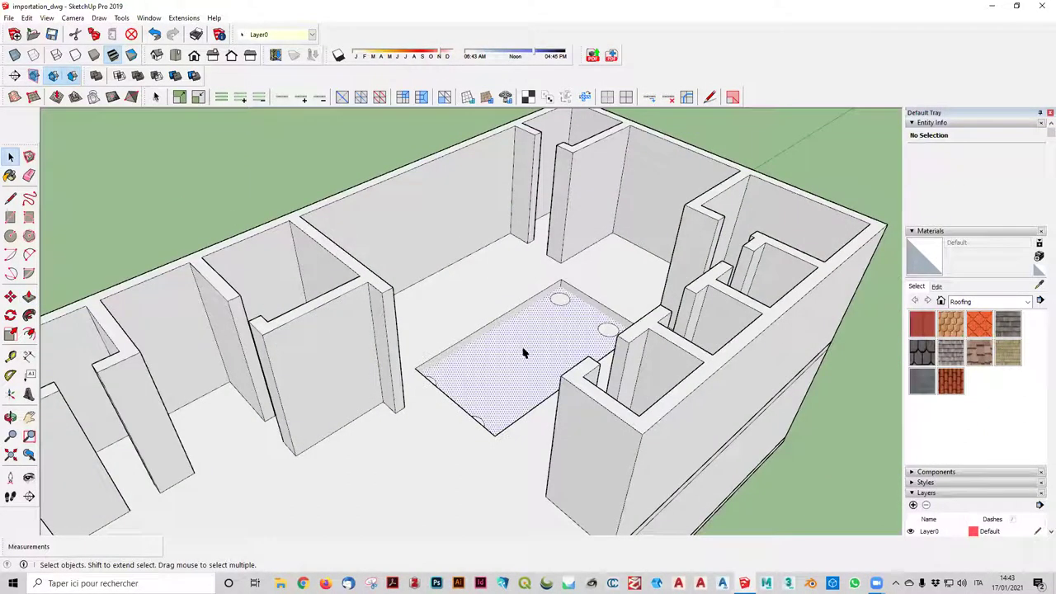
pyautogui.press('Delete')
pyautogui.moveTo(519, 350)
pyautogui.mouseDown(button='middle')
pyautogui.moveTo(533, 400)
pyautogui.moveTo(410, 356)
pyautogui.moveTo(618, 436)
pyautogui.moveTo(623, 493)
pyautogui.moveTo(576, 427)
pyautogui.moveTo(467, 405)
pyautogui.mouseUp(button='middle')
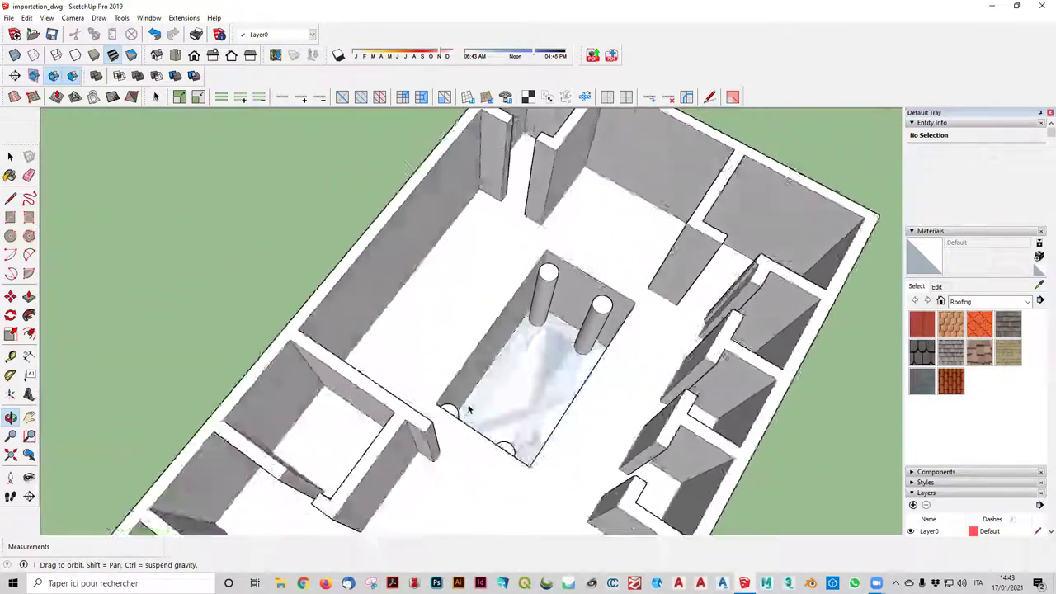
pyautogui.scroll(5, 511, 412)
pyautogui.scroll(3, 524, 401)
pyautogui.scroll(2, 520, 389)
pyautogui.click(520, 388)
pyautogui.scroll(-3, 520, 388)
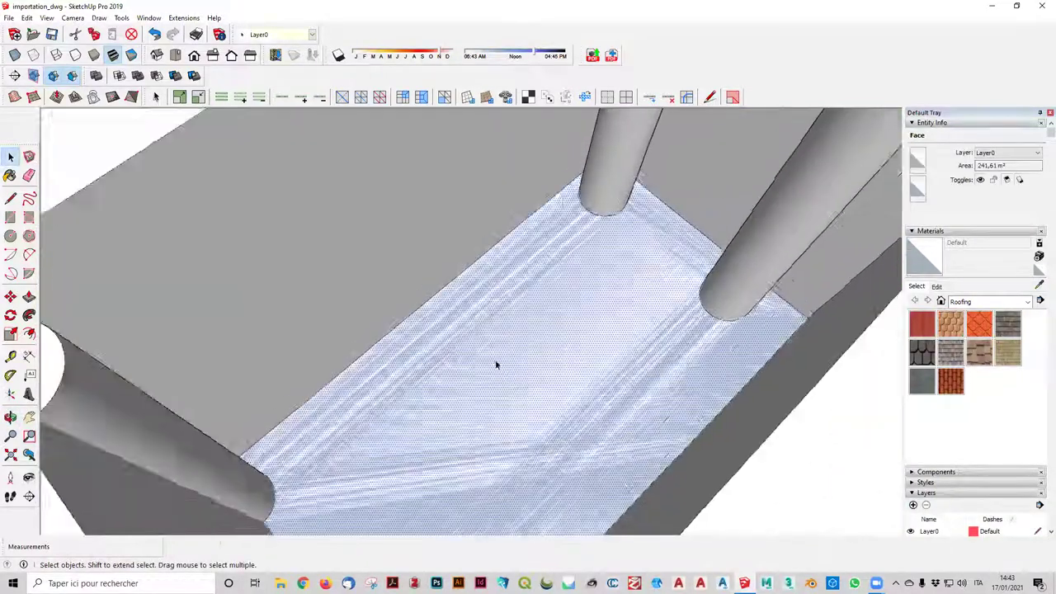
pyautogui.scroll(-2, 496, 360)
pyautogui.click(412, 249)
pyautogui.moveTo(417, 249)
pyautogui.mouseDown(button='middle')
pyautogui.moveTo(429, 234)
pyautogui.moveTo(668, 198)
pyautogui.moveTo(651, 218)
pyautogui.moveTo(712, 236)
pyautogui.moveTo(667, 261)
pyautogui.moveTo(587, 238)
pyautogui.moveTo(747, 238)
pyautogui.moveTo(606, 264)
pyautogui.moveTo(536, 240)
pyautogui.moveTo(579, 268)
pyautogui.moveTo(465, 207)
pyautogui.moveTo(409, 214)
pyautogui.moveTo(523, 146)
pyautogui.moveTo(484, 300)
pyautogui.moveTo(577, 283)
pyautogui.moveTo(477, 238)
pyautogui.moveTo(292, 298)
pyautogui.moveTo(360, 221)
pyautogui.mouseUp(button='middle')
pyautogui.click(668, 197)
pyautogui.click(371, 213)
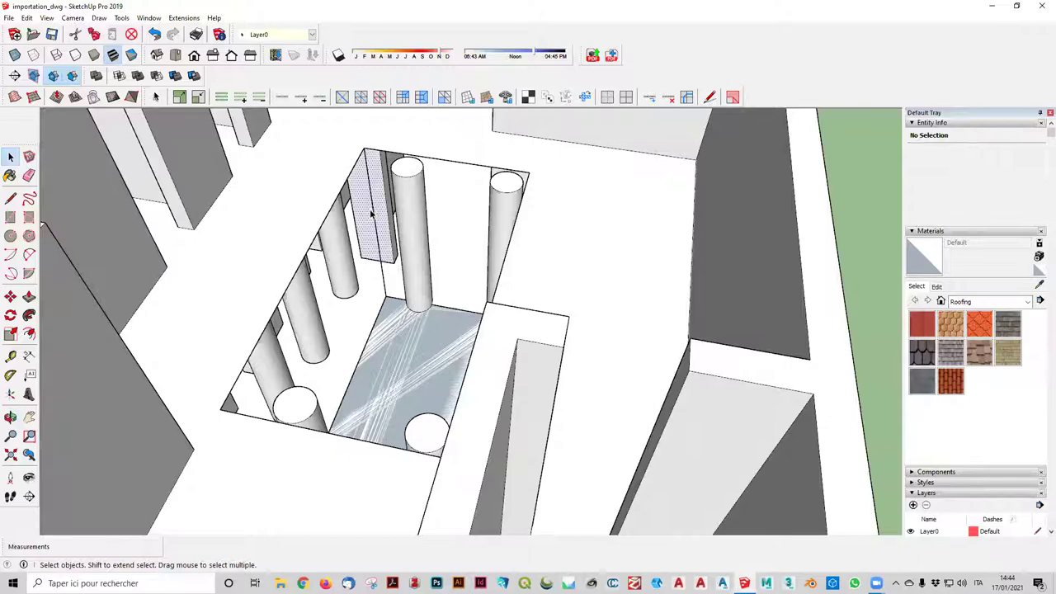
pyautogui.click(373, 223)
pyautogui.moveTo(377, 283)
pyautogui.mouseDown(button='middle')
pyautogui.moveTo(104, 420)
pyautogui.moveTo(229, 292)
pyautogui.moveTo(477, 227)
pyautogui.moveTo(429, 170)
pyautogui.moveTo(565, 170)
pyautogui.mouseUp(button='middle')
pyautogui.scroll(3, 462, 198)
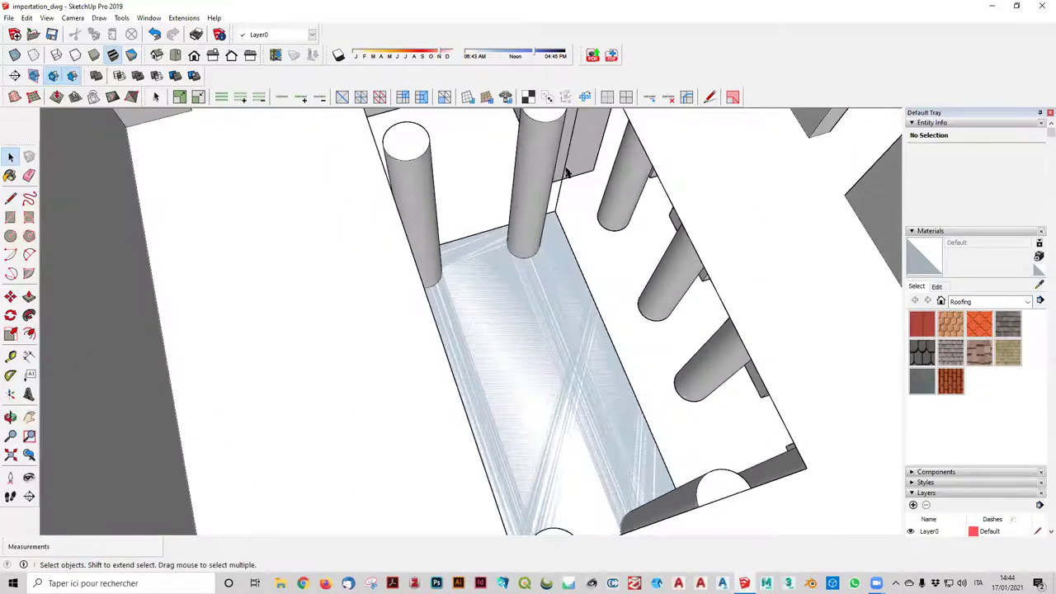
pyautogui.scroll(-3, 571, 341)
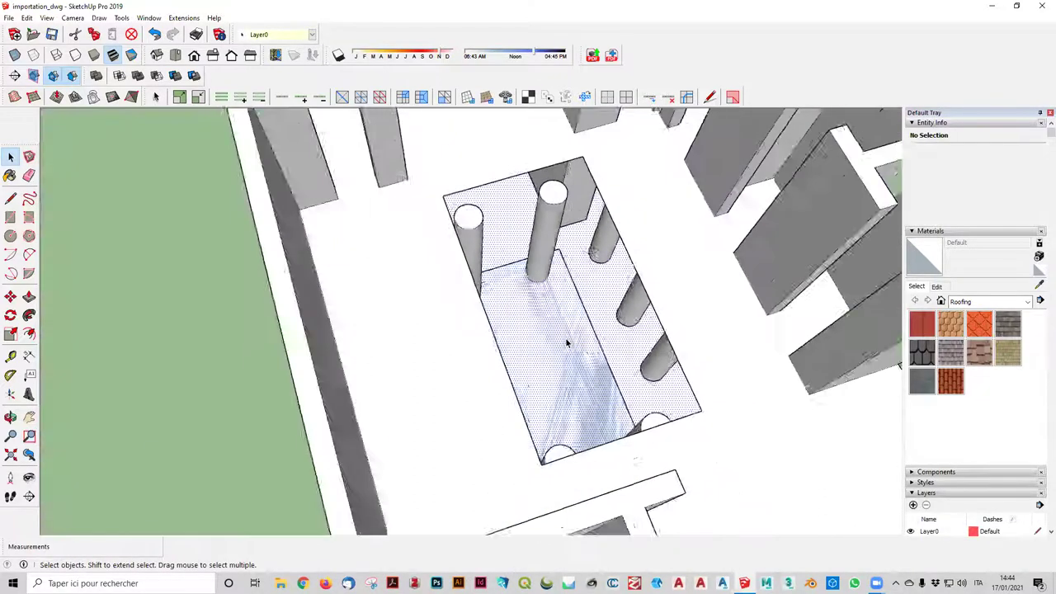
pyautogui.click(569, 343)
pyautogui.scroll(-1, 582, 350)
pyautogui.moveTo(569, 361); pyautogui.dragTo(509, 299, button='middle')
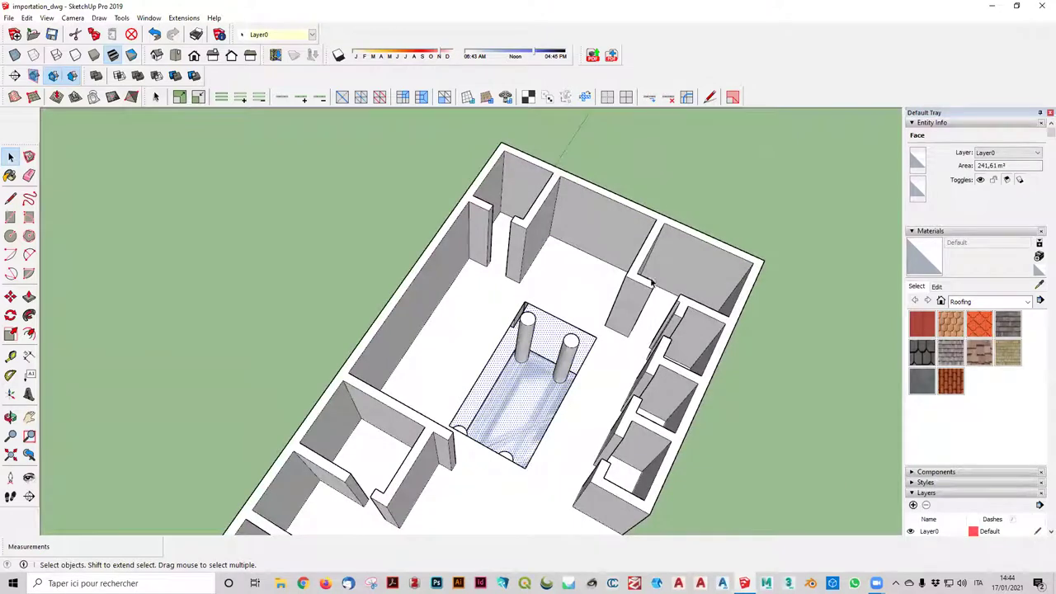
pyautogui.scroll(1, 509, 299)
pyautogui.scroll(3, 510, 299)
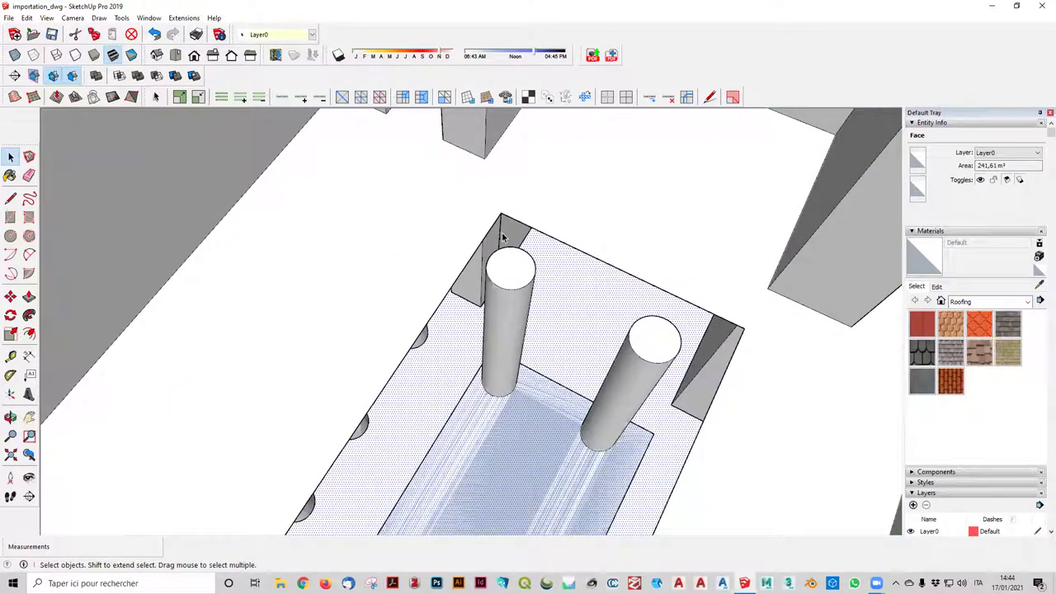
pyautogui.scroll(-2, 500, 239)
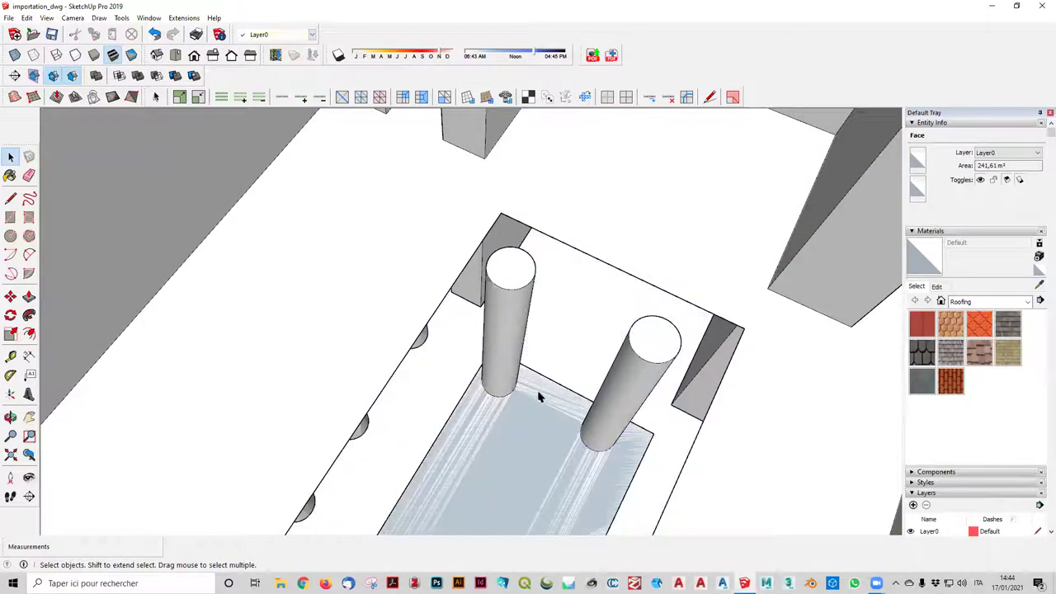
pyautogui.scroll(-3, 544, 389)
pyautogui.moveTo(545, 390)
pyautogui.mouseDown(button='middle')
pyautogui.moveTo(352, 355)
pyautogui.moveTo(257, 372)
pyautogui.moveTo(561, 278)
pyautogui.moveTo(666, 278)
pyautogui.moveTo(592, 390)
pyautogui.mouseUp(button='middle')
pyautogui.scroll(3, 257, 372)
pyautogui.scroll(2, 295, 382)
pyautogui.scroll(3, 613, 353)
pyautogui.moveTo(612, 353)
pyautogui.mouseDown(button='middle')
pyautogui.moveTo(530, 349)
pyautogui.moveTo(455, 292)
pyautogui.moveTo(450, 366)
pyautogui.moveTo(463, 282)
pyautogui.moveTo(479, 332)
pyautogui.moveTo(473, 283)
pyautogui.moveTo(543, 291)
pyautogui.moveTo(624, 280)
pyautogui.moveTo(613, 387)
pyautogui.mouseUp(button='middle')
pyautogui.moveTo(600, 351)
pyautogui.mouseDown(button='middle')
pyautogui.moveTo(613, 394)
pyautogui.moveTo(430, 407)
pyautogui.mouseUp(button='middle')
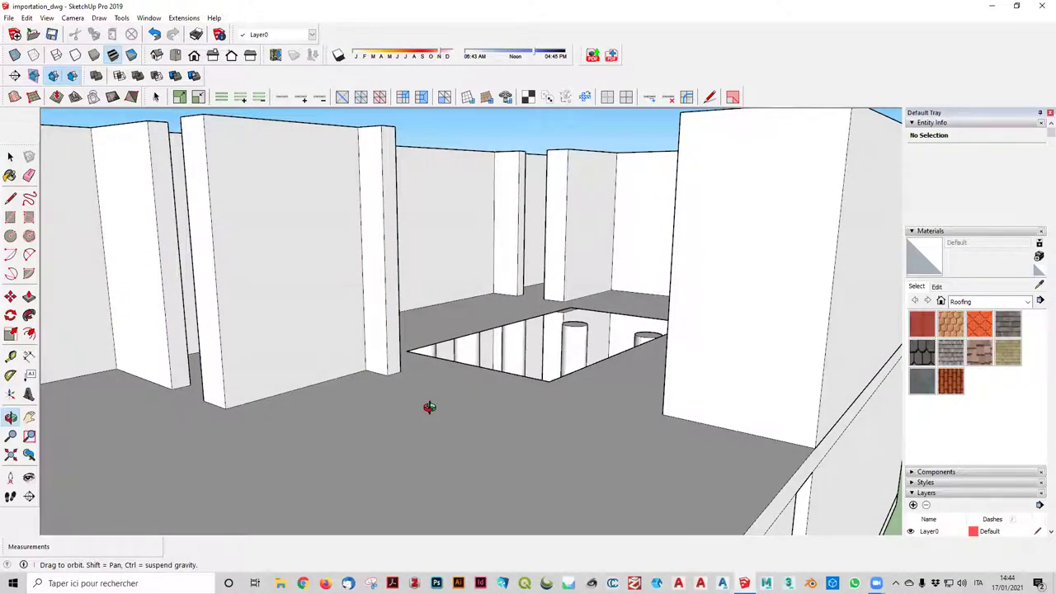
# - Orbit and zoom out to see the whole building's walls and floor, then activate the Rectangle tool
pyautogui.moveTo(429, 408)
pyautogui.mouseDown(button='middle')
pyautogui.moveTo(323, 396)
pyautogui.moveTo(415, 290)
pyautogui.moveTo(368, 439)
pyautogui.mouseUp(button='middle')
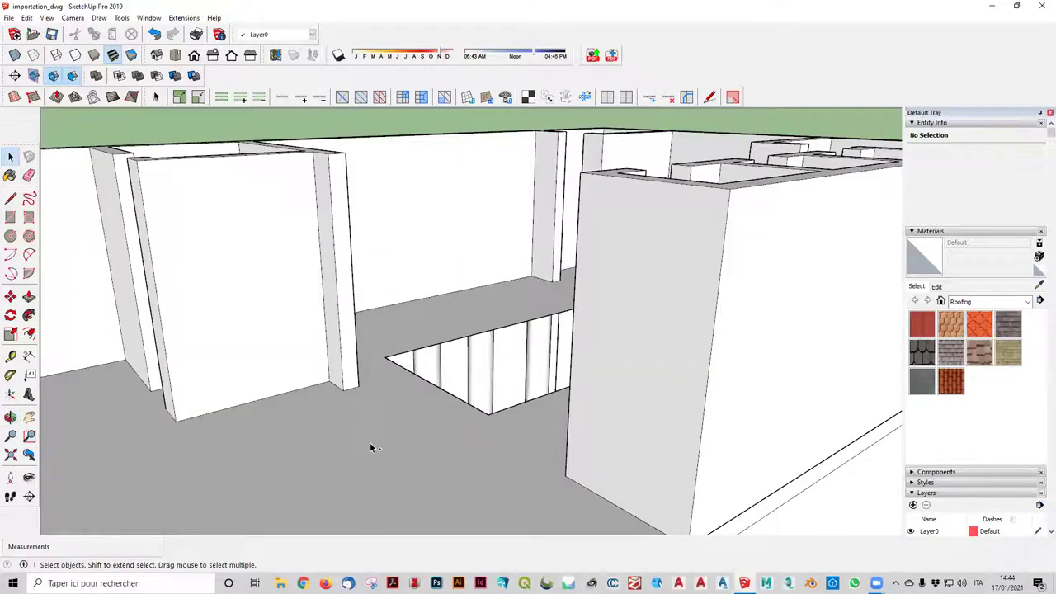
pyautogui.moveTo(530, 380)
pyautogui.mouseDown(button='middle')
pyautogui.moveTo(618, 401)
pyautogui.moveTo(601, 371)
pyautogui.mouseUp(button='middle')
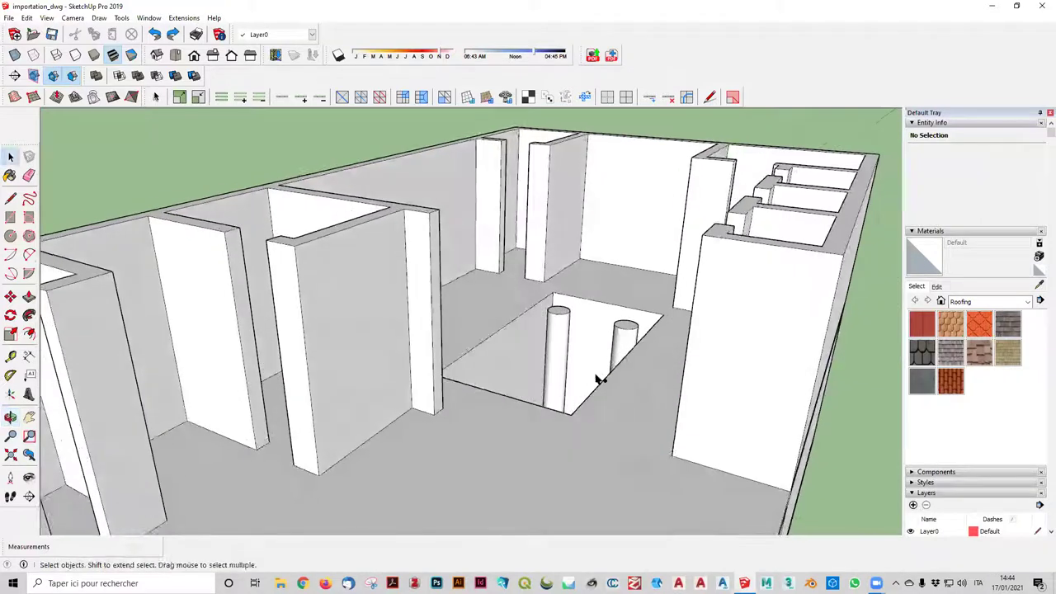
pyautogui.scroll(-2, 598, 378)
pyautogui.moveTo(561, 479)
pyautogui.mouseDown(button='middle')
pyautogui.moveTo(410, 330)
pyautogui.moveTo(421, 378)
pyautogui.moveTo(710, 406)
pyautogui.moveTo(603, 545)
pyautogui.moveTo(523, 520)
pyautogui.moveTo(355, 522)
pyautogui.moveTo(750, 346)
pyautogui.moveTo(851, 421)
pyautogui.mouseUp(button='middle')
pyautogui.scroll(-5, 750, 347)
pyautogui.click(17, 213)
# - Draw a 5,62 m × 2,46 m rectangle on the upper floor
pyautogui.click(750, 372)
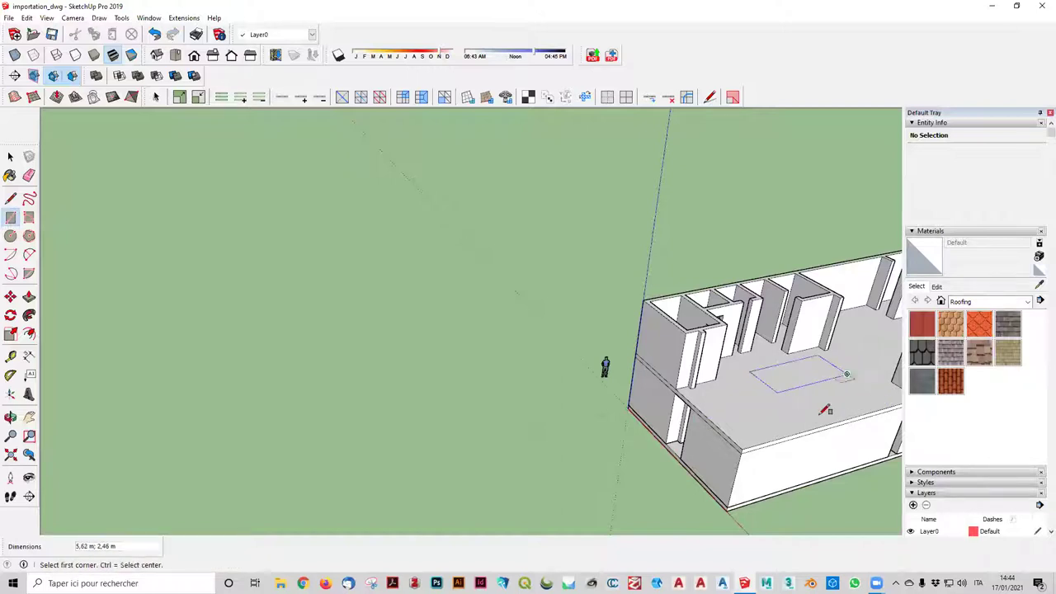
pyautogui.moveTo(825, 411); pyautogui.dragTo(871, 392, button='middle')
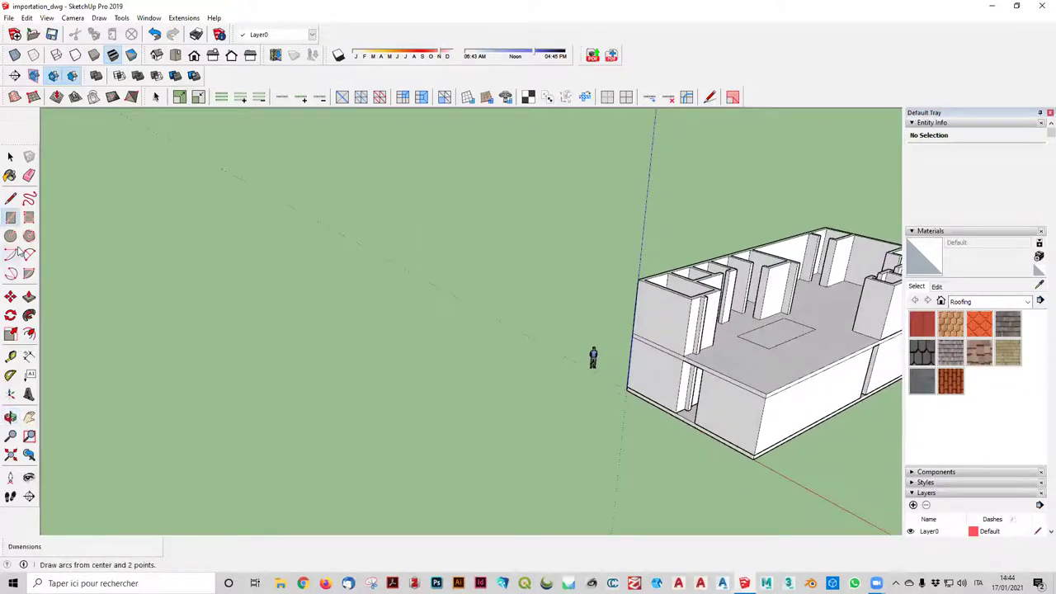
pyautogui.scroll(3, 829, 315)
pyautogui.scroll(2, 710, 371)
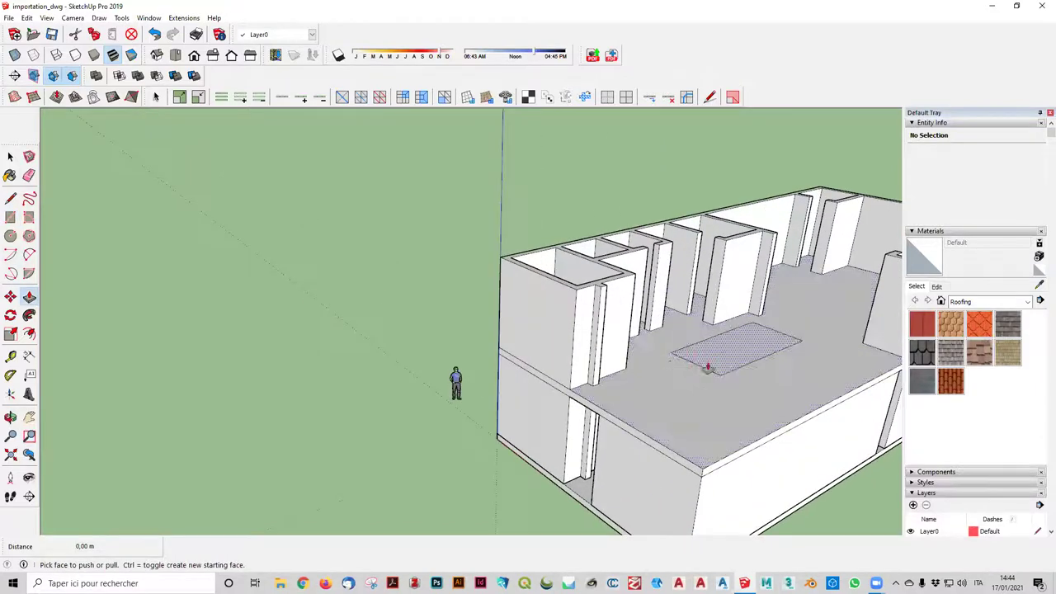
# - Cancel an upward pull, then push the rectangle 0,30 m down into the slab
pyautogui.click(720, 369)
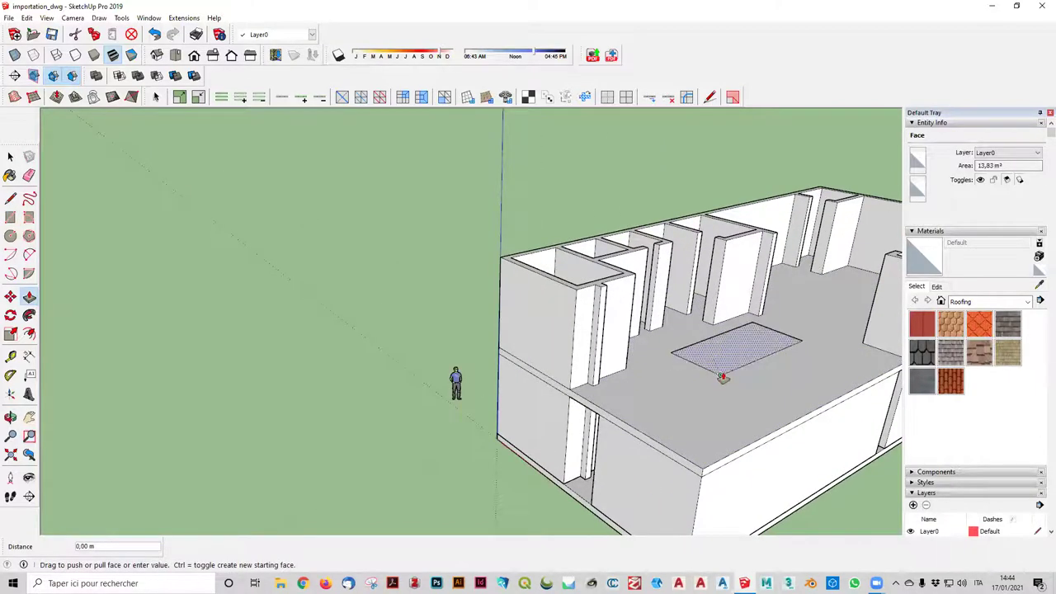
pyautogui.scroll(2, 723, 363)
pyautogui.scroll(3, 725, 345)
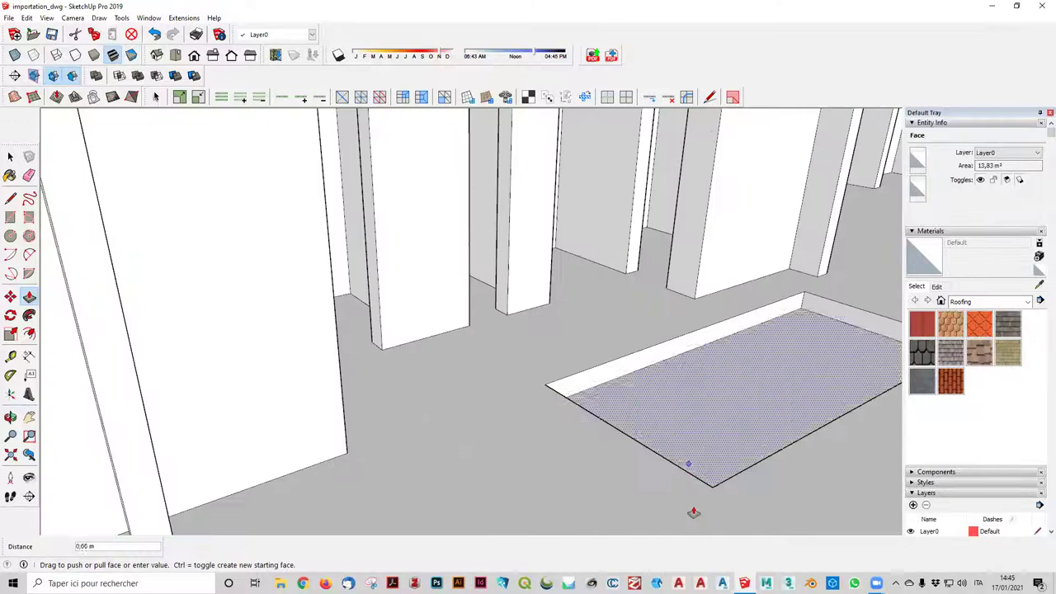
pyautogui.moveTo(703, 512); pyautogui.dragTo(886, 358, button='middle')
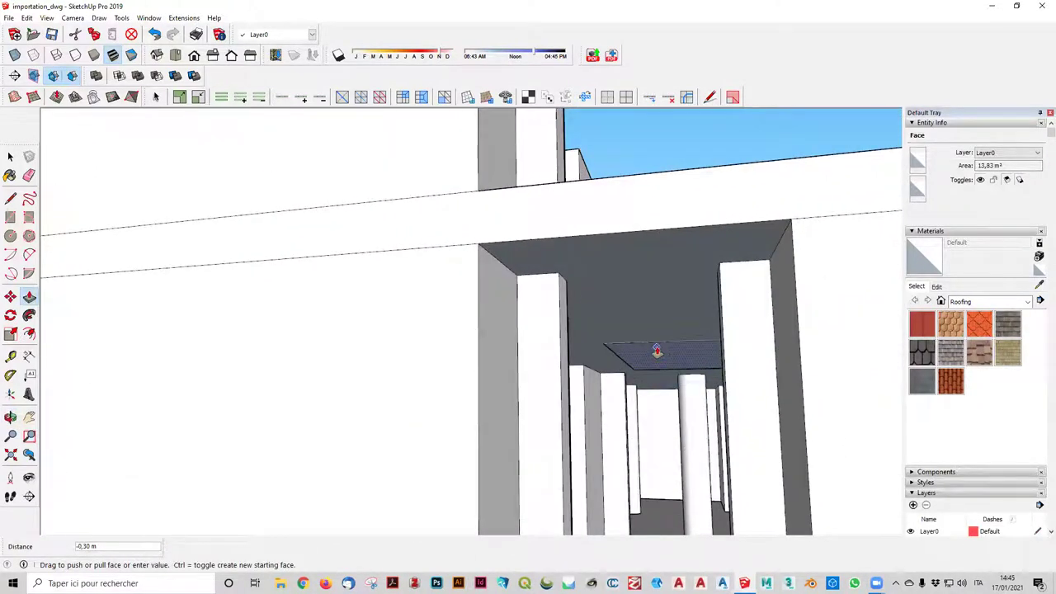
pyautogui.moveTo(664, 495)
pyautogui.mouseDown(button='middle')
pyautogui.moveTo(493, 542)
pyautogui.moveTo(483, 575)
pyautogui.mouseUp(button='middle')
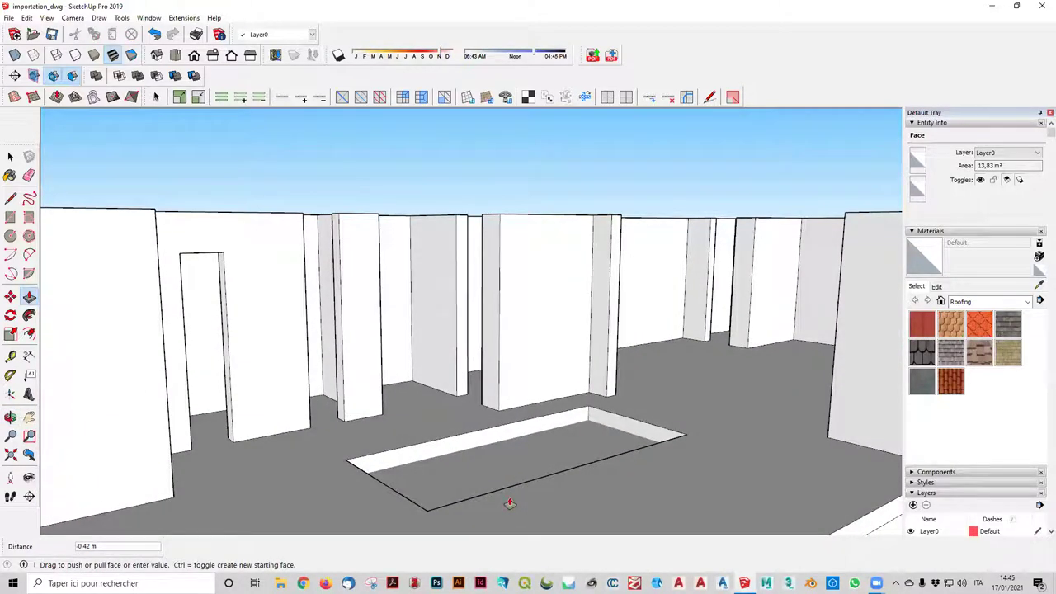
pyautogui.scroll(-3, 540, 458)
pyautogui.press('Escape')
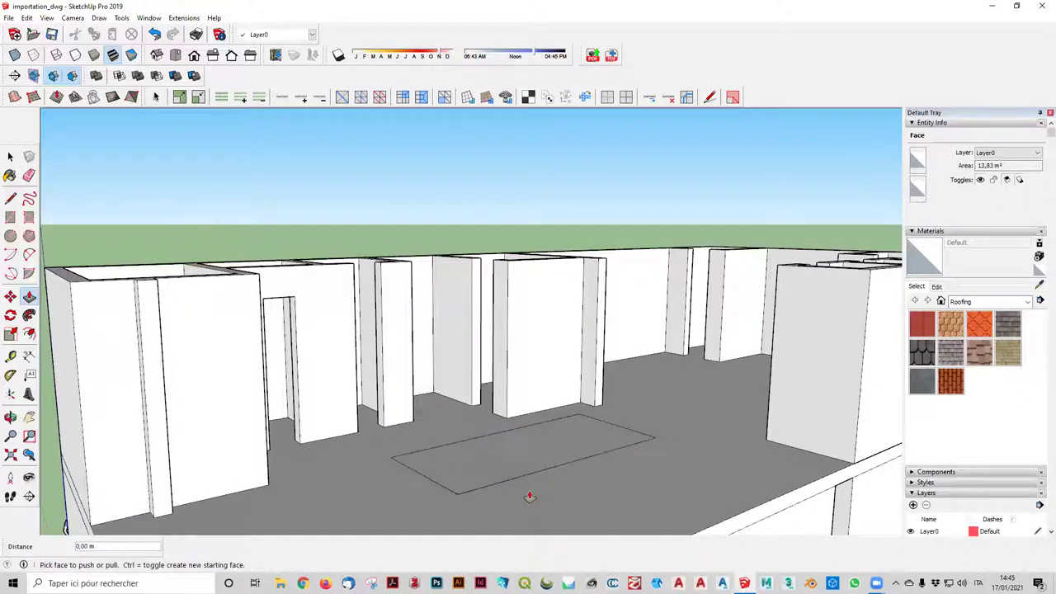
pyautogui.click(528, 454)
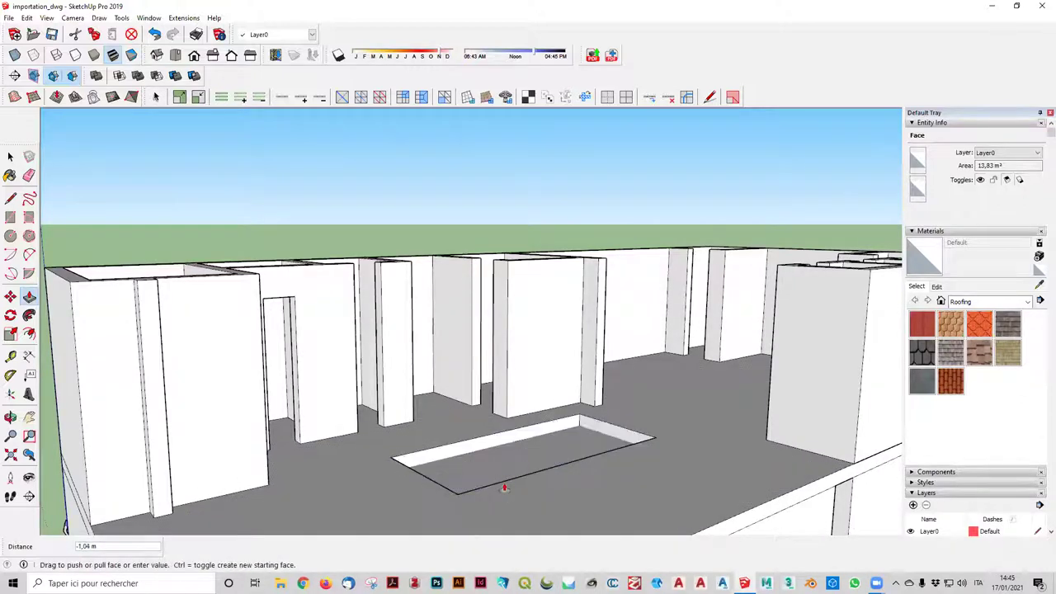
pyautogui.click(464, 456)
pyautogui.moveTo(567, 502); pyautogui.dragTo(544, 465, button='middle')
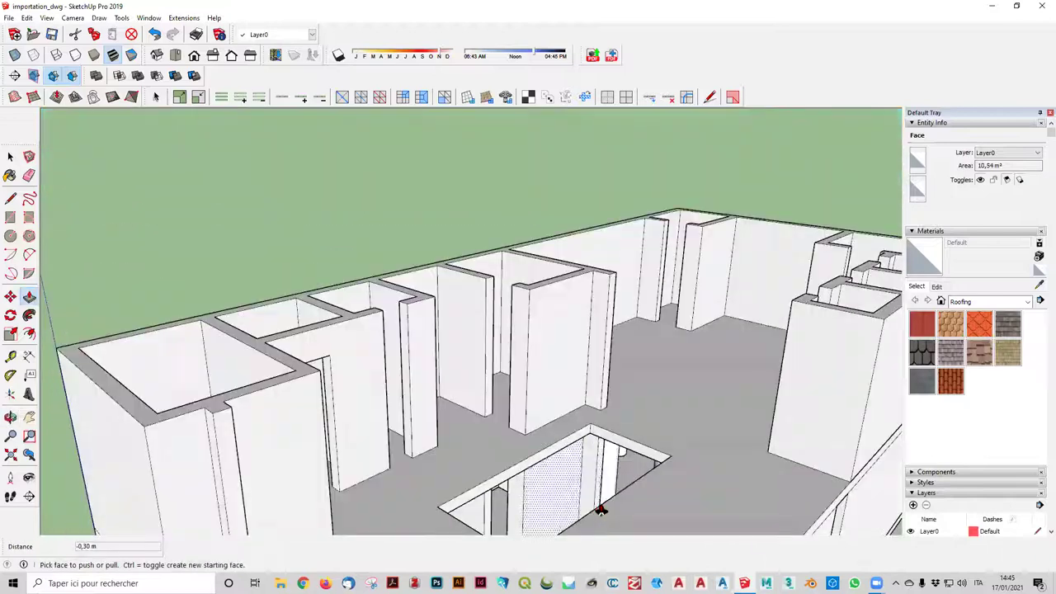
pyautogui.moveTo(544, 465)
pyautogui.mouseDown()
pyautogui.moveTo(515, 443)
pyautogui.moveTo(748, 463)
pyautogui.moveTo(750, 439)
pyautogui.mouseUp()
pyautogui.moveTo(750, 439)
pyautogui.mouseDown(button='middle')
pyautogui.moveTo(636, 326)
pyautogui.moveTo(587, 321)
pyautogui.moveTo(684, 375)
pyautogui.moveTo(547, 302)
pyautogui.moveTo(620, 321)
pyautogui.moveTo(660, 252)
pyautogui.moveTo(528, 347)
pyautogui.moveTo(731, 269)
pyautogui.moveTo(814, 255)
pyautogui.moveTo(785, 264)
pyautogui.mouseUp(button='middle')
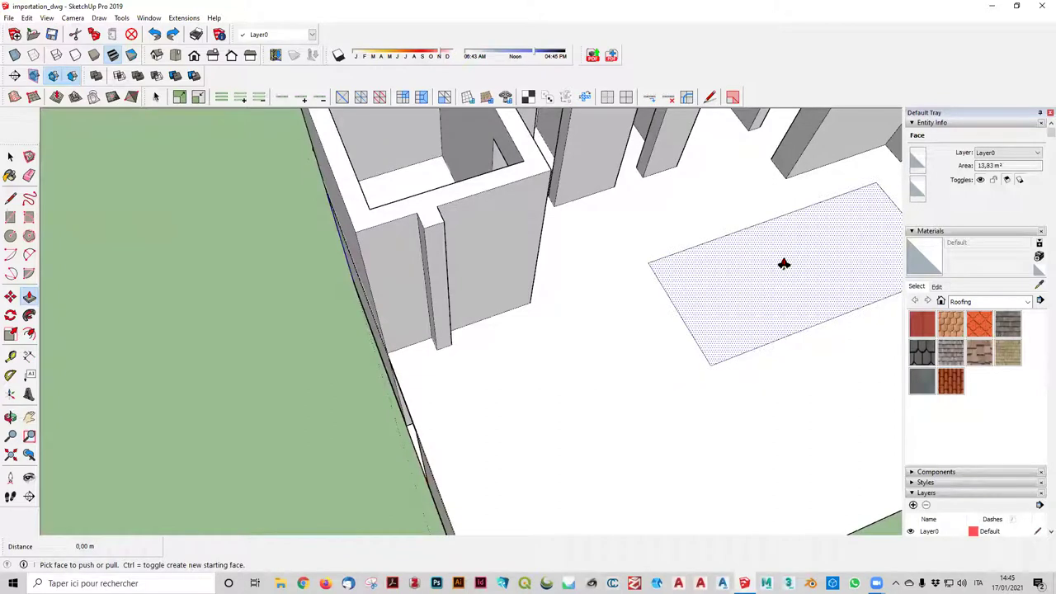
# - Push the rectangle face 0.30 m down, snapping to the slab's bottom edge
pyautogui.scroll(2, 784, 265)
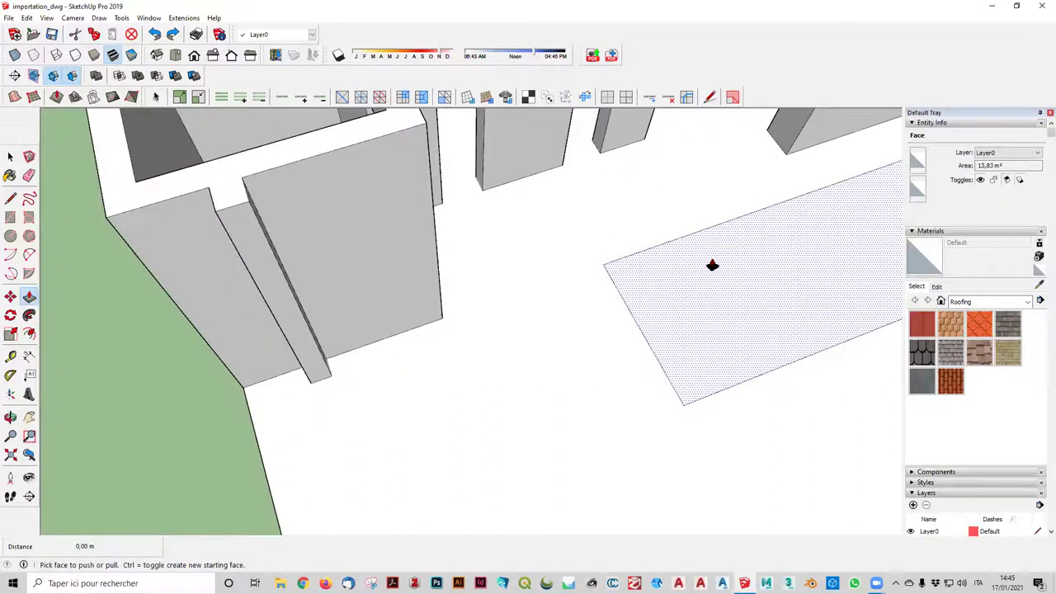
pyautogui.moveTo(700, 245)
pyautogui.mouseDown(button='middle')
pyautogui.moveTo(707, 272)
pyautogui.moveTo(729, 263)
pyautogui.mouseUp(button='middle')
pyautogui.scroll(2, 793, 246)
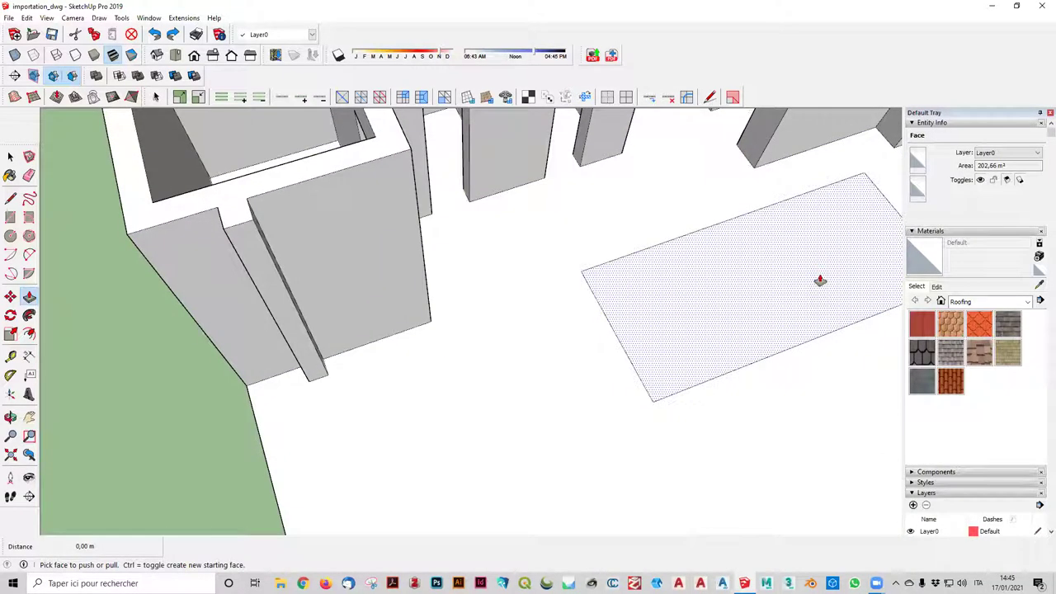
pyautogui.moveTo(742, 226); pyautogui.dragTo(738, 257)
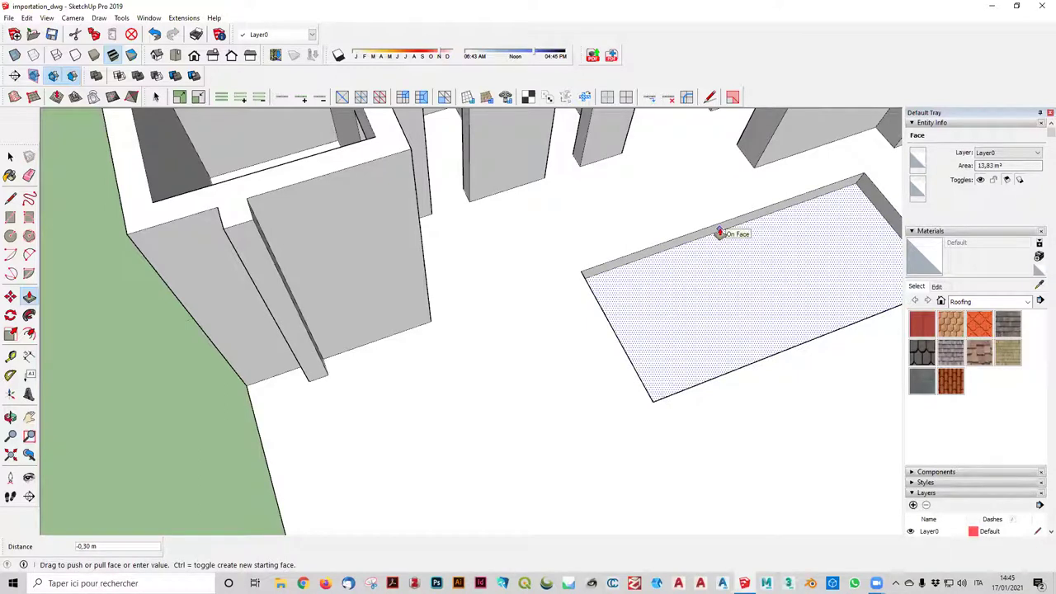
pyautogui.moveTo(496, 401); pyautogui.dragTo(771, 224, button='middle')
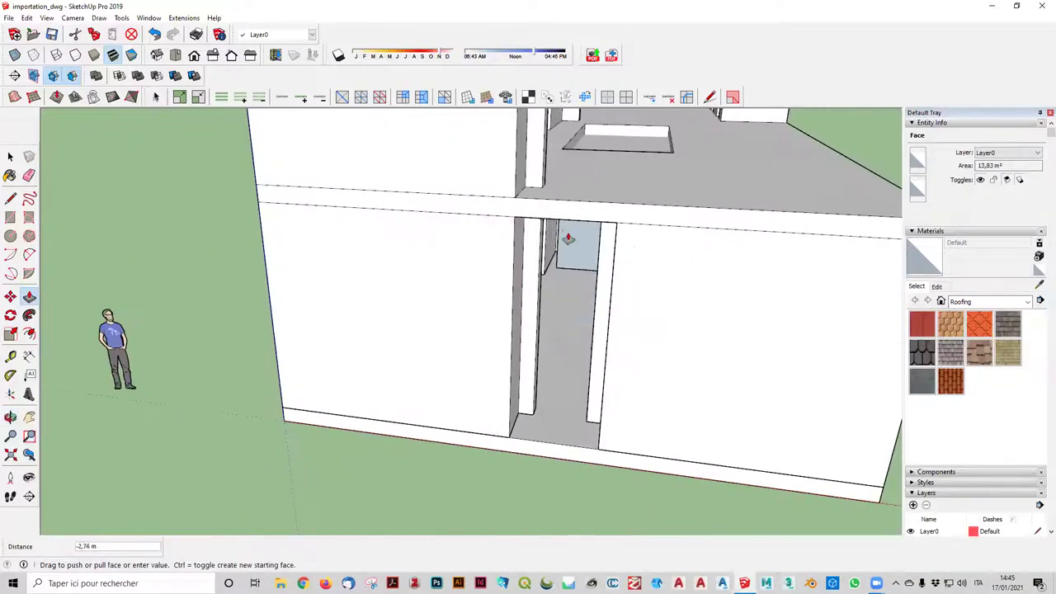
pyautogui.moveTo(581, 223); pyautogui.dragTo(585, 225)
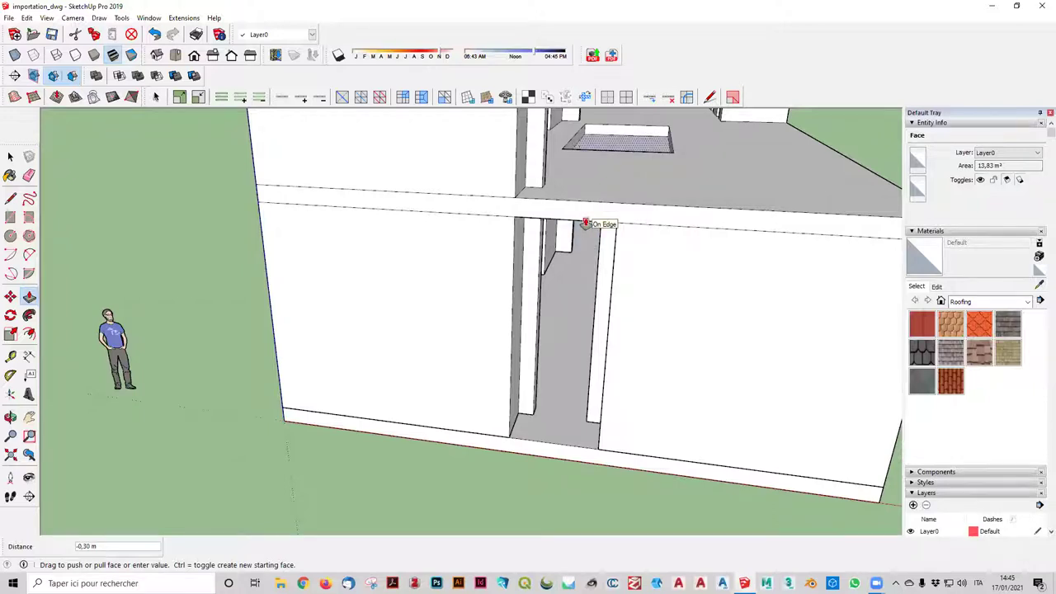
pyautogui.moveTo(585, 224); pyautogui.dragTo(508, 239, button='middle')
pyautogui.moveTo(376, 292); pyautogui.dragTo(377, 288, button='middle')
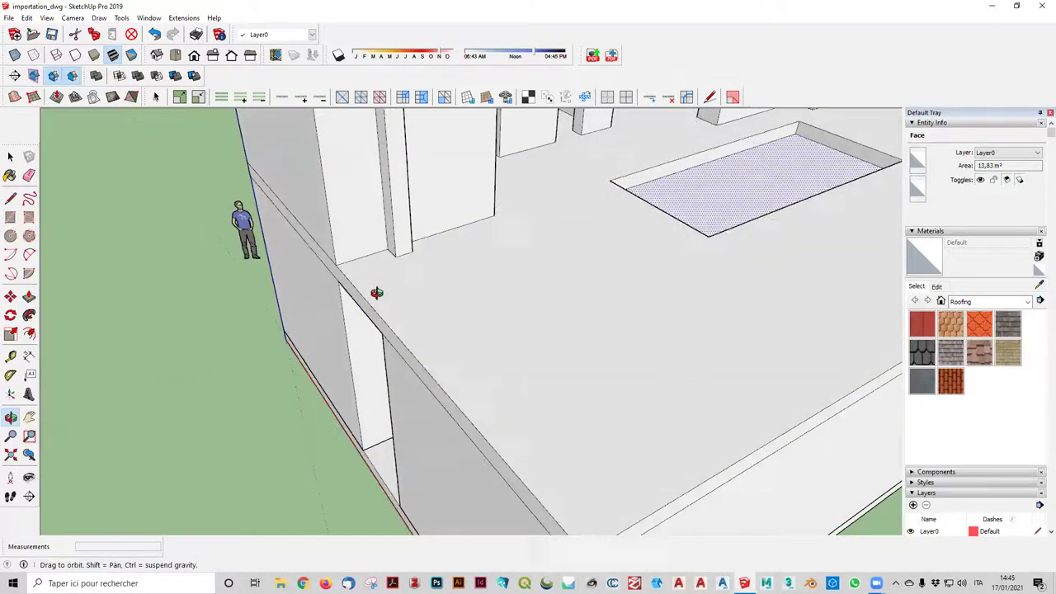
# - Push the recessed face through to open the stair hole, then orbit to check it
pyautogui.click(677, 166)
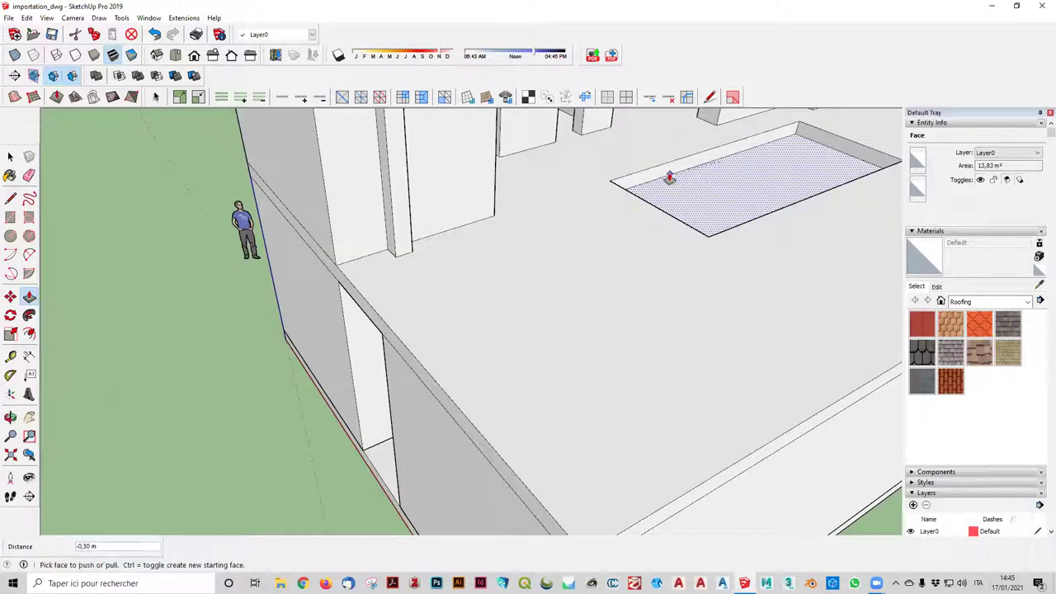
pyautogui.click(670, 182)
pyautogui.moveTo(671, 181); pyautogui.dragTo(294, 319, button='middle')
pyautogui.moveTo(427, 370)
pyautogui.mouseDown(button='middle')
pyautogui.moveTo(330, 277)
pyautogui.moveTo(672, 255)
pyautogui.moveTo(675, 290)
pyautogui.moveTo(1045, 175)
pyautogui.moveTo(543, 388)
pyautogui.moveTo(566, 389)
pyautogui.moveTo(676, 478)
pyautogui.mouseUp(button='middle')
pyautogui.press('p')
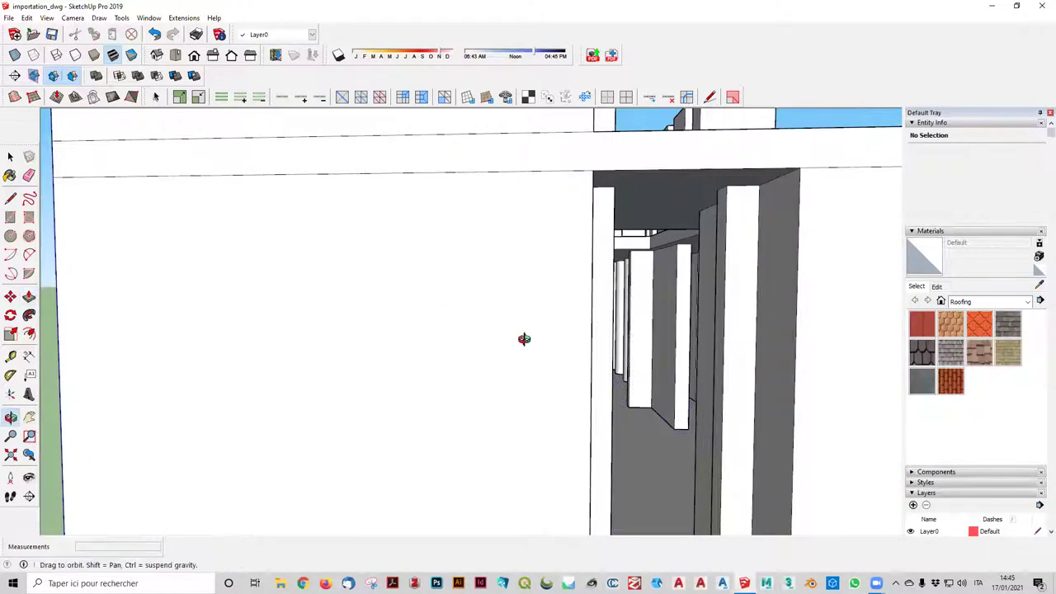
pyautogui.moveTo(523, 337); pyautogui.dragTo(377, 424, button='middle')
pyautogui.scroll(-3, 377, 425)
pyautogui.scroll(-3, 446, 372)
pyautogui.moveTo(462, 401); pyautogui.dragTo(639, 380, button='middle')
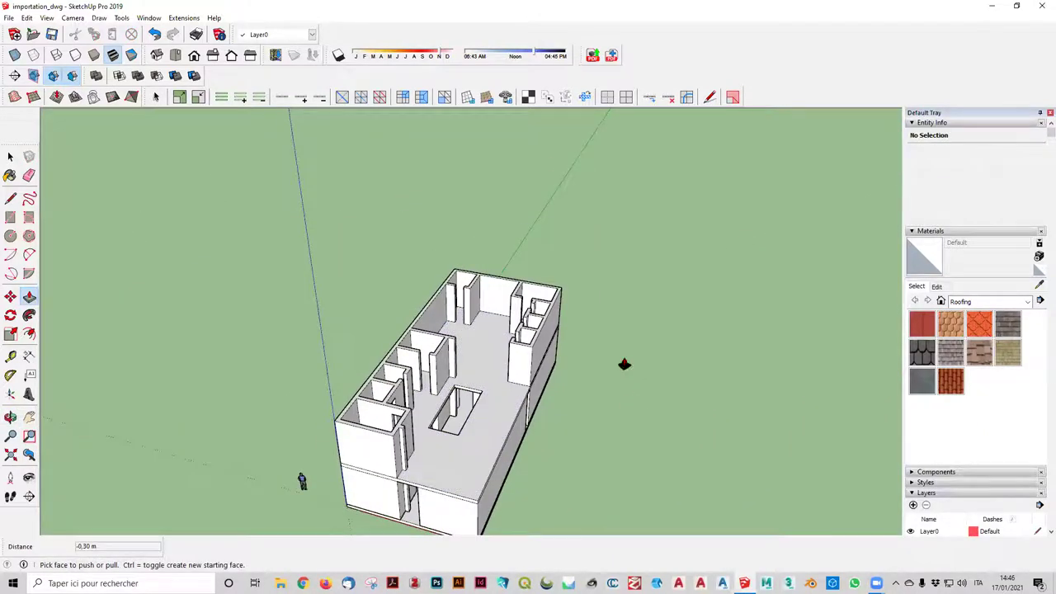
pyautogui.scroll(-2, 625, 363)
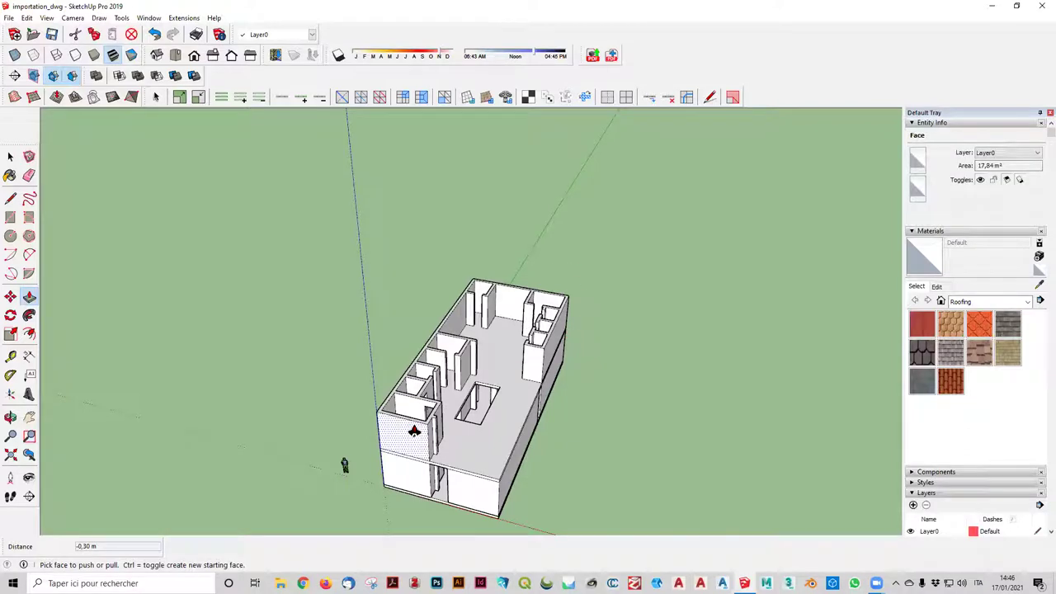
pyautogui.moveTo(443, 349)
pyautogui.mouseDown(button='middle')
pyautogui.moveTo(384, 395)
pyautogui.moveTo(269, 396)
pyautogui.mouseUp(button='middle')
pyautogui.moveTo(360, 366); pyautogui.dragTo(395, 417, button='middle')
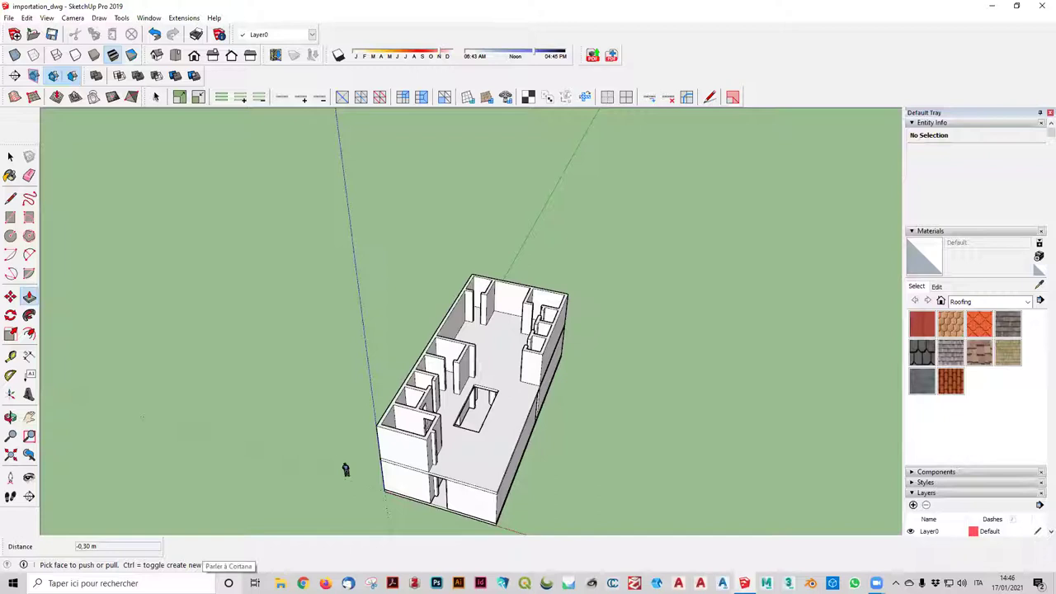
pyautogui.moveTo(274, 369); pyautogui.dragTo(537, 337, button='middle')
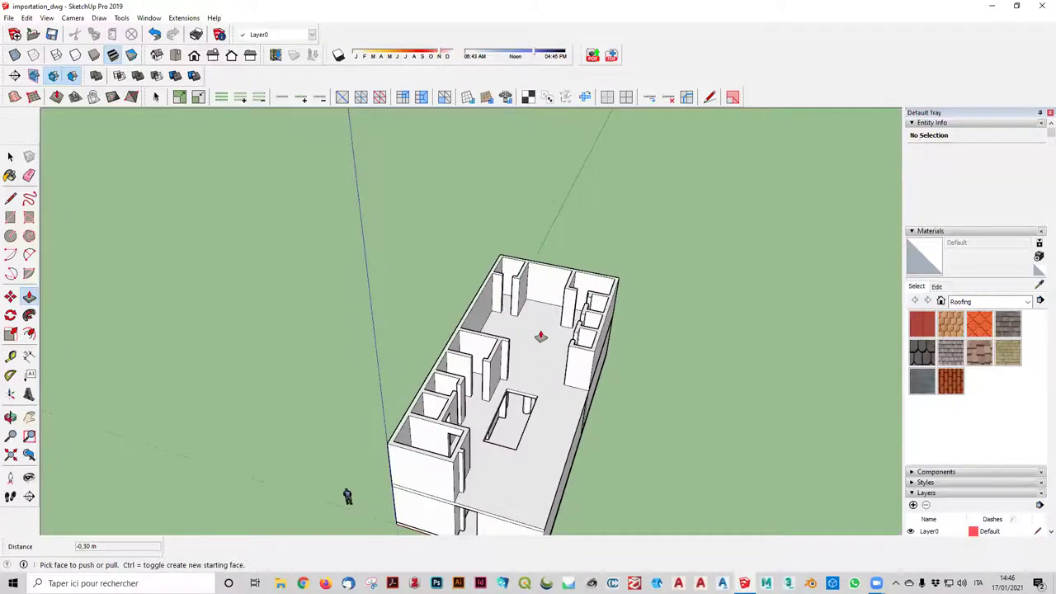
pyautogui.scroll(2, 537, 340)
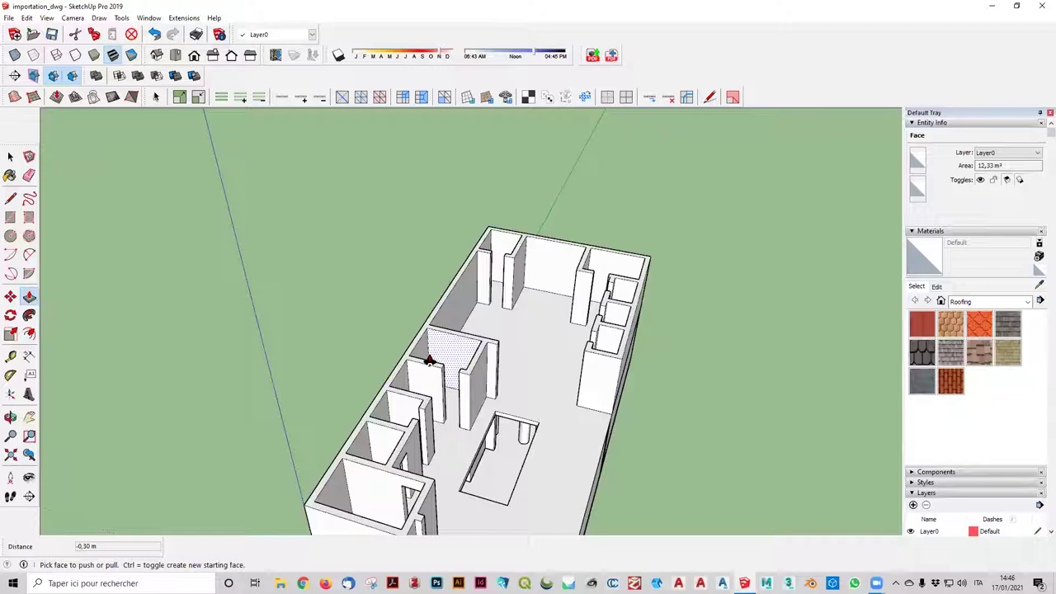
pyautogui.scroll(-3, 429, 361)
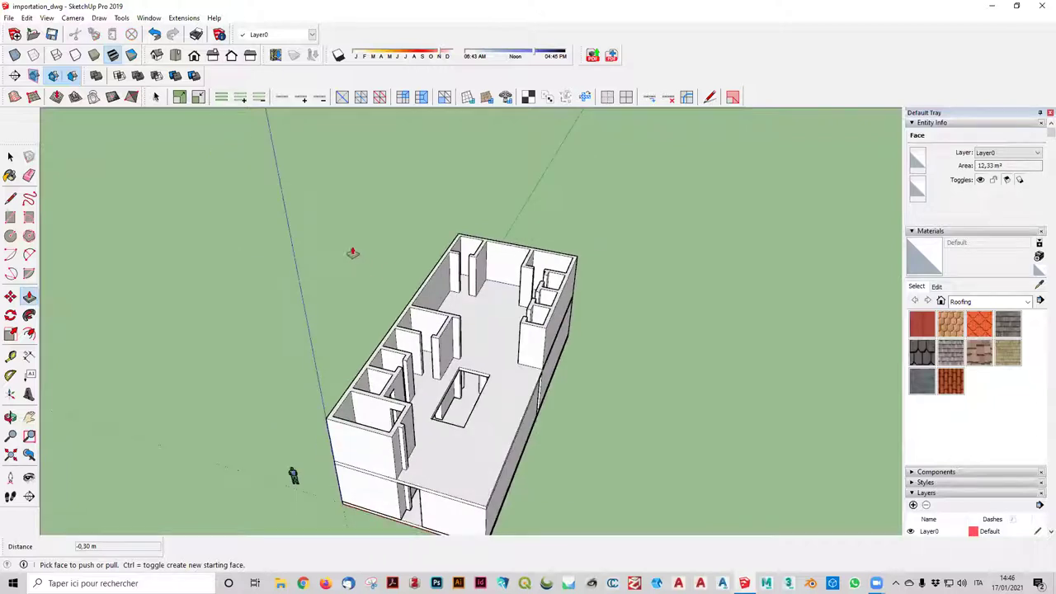